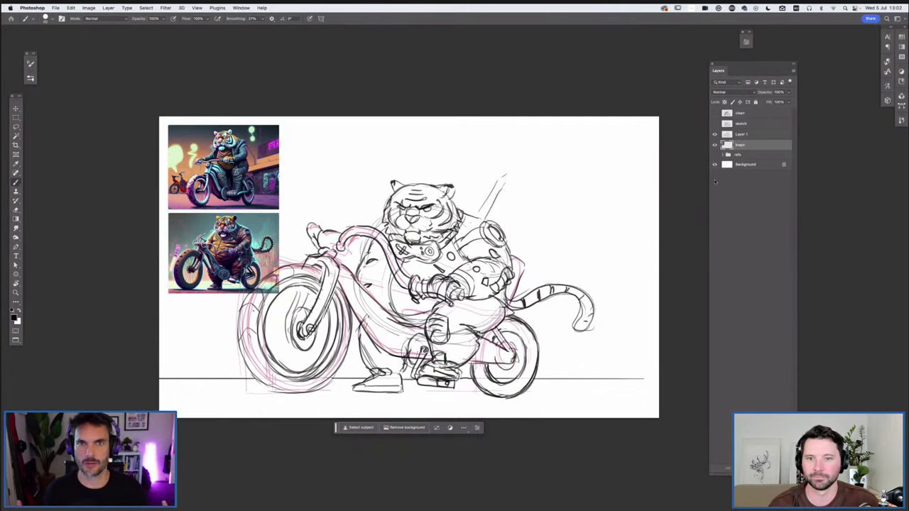
# - Switch from the Photoshop tiger sketch to the Adobe Firefly page in Firefox
pyautogui.press('super+Tab')
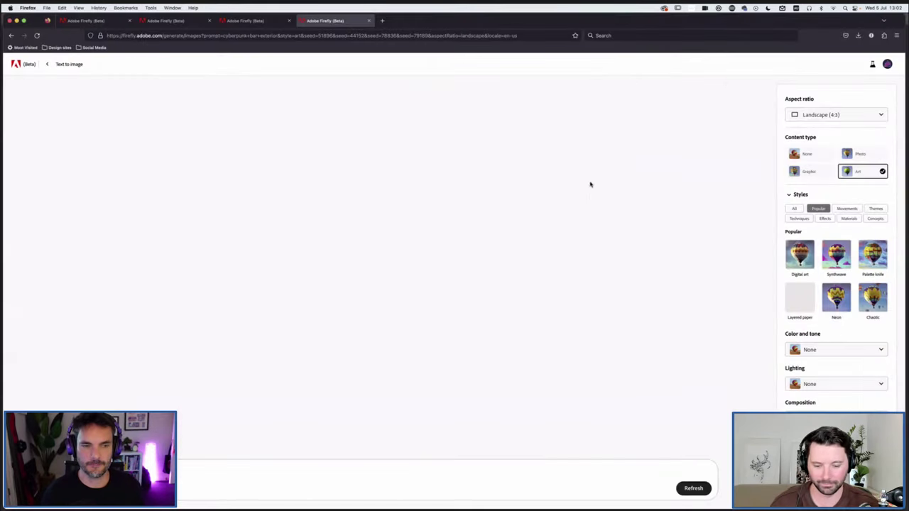
# - Browse the sumo-tiger motorbike and hooded-tiger generations, ending on the cartoon fat tigers on bicycles
pyautogui.hotkey('ctrl', 'Tab')
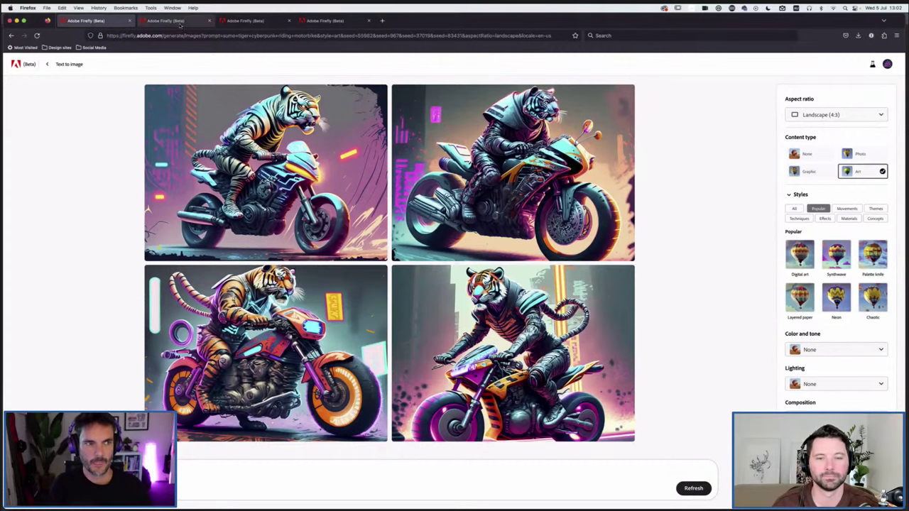
pyautogui.hotkey('ctrl', 'Tab')
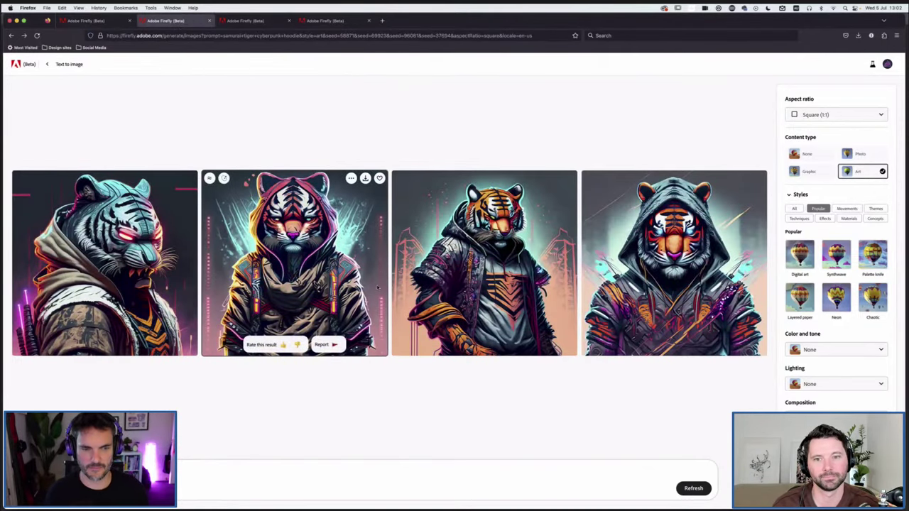
pyautogui.click(261, 21)
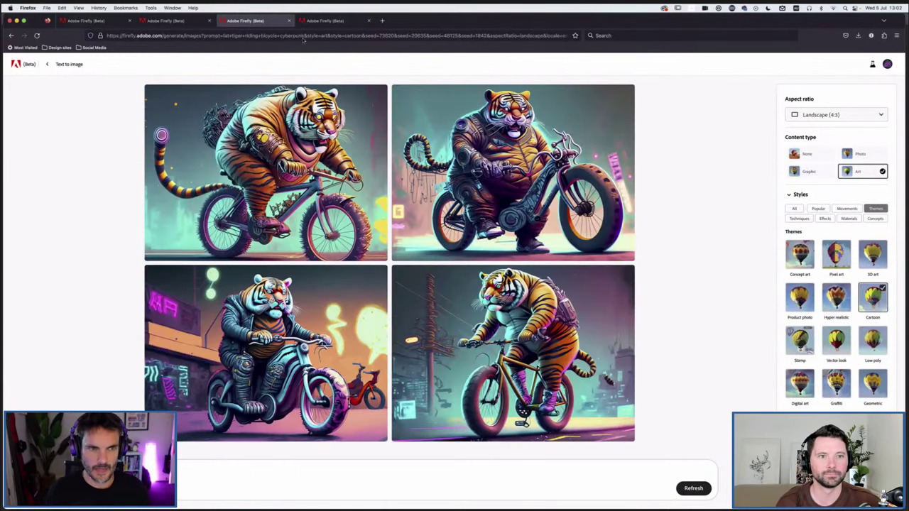
# - Compare the fat-tiger bicycle and cyberpunk bar results, then return to the Photoshop tiger sketch
pyautogui.click(328, 21)
pyautogui.click(262, 22)
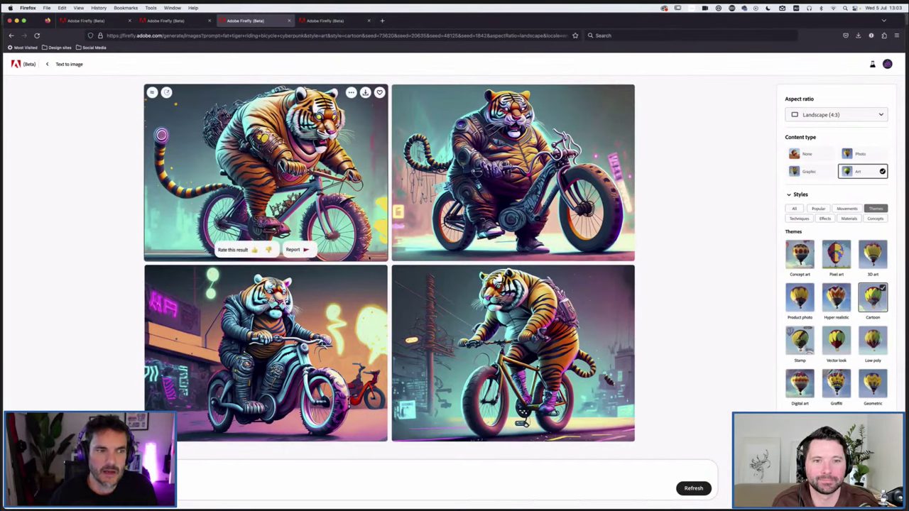
pyautogui.moveTo(513, 353)
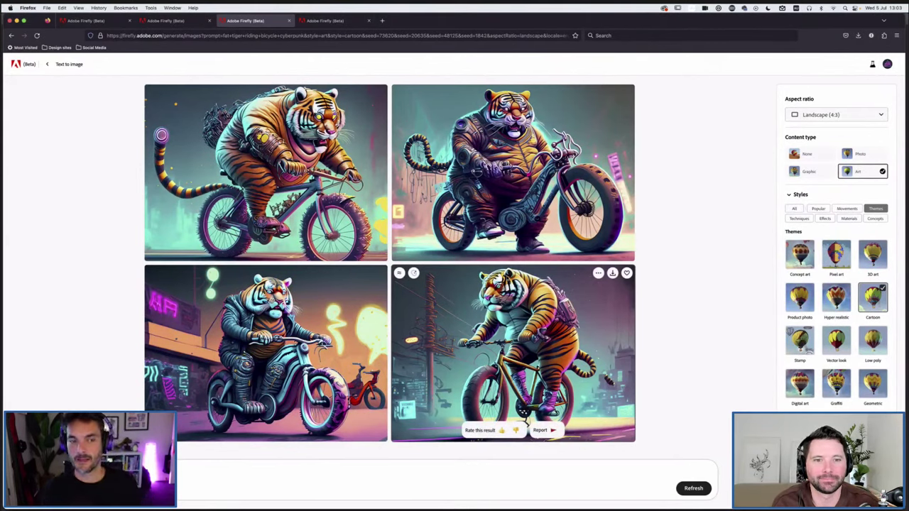
pyautogui.hotkey('ctrl', 'Tab')
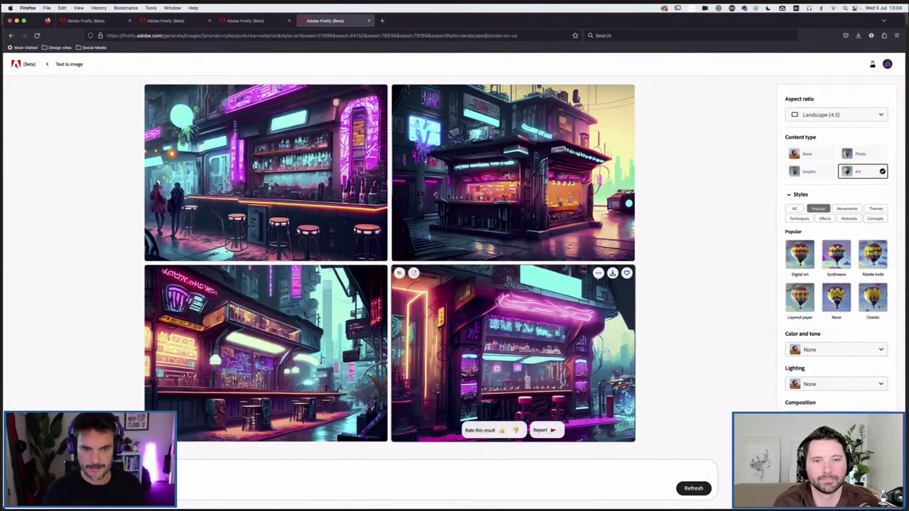
pyautogui.press('super+Tab')
pyautogui.click(363, 258)
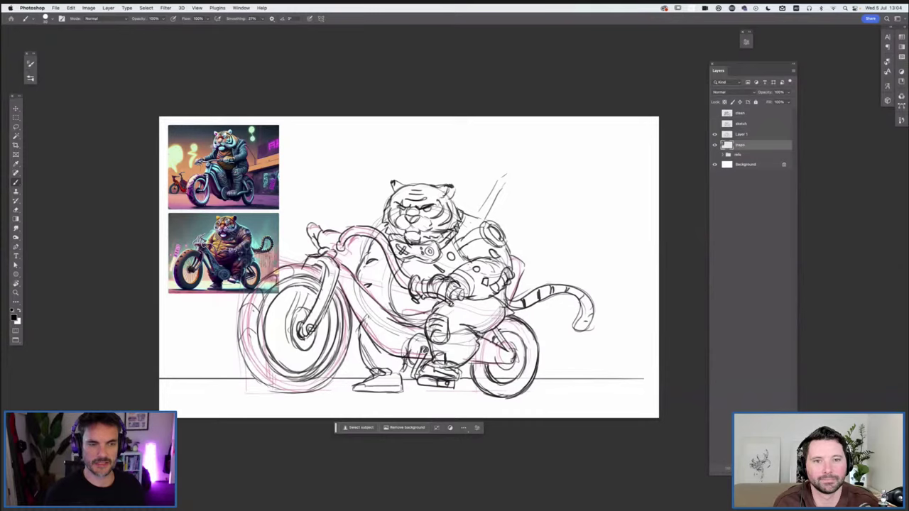
# - Nudge the two tiger reference images, hide the motorbike drawing and show the tiger-on-trike sketch
pyautogui.press('v')
pyautogui.moveTo(204, 233); pyautogui.dragTo(206, 234)
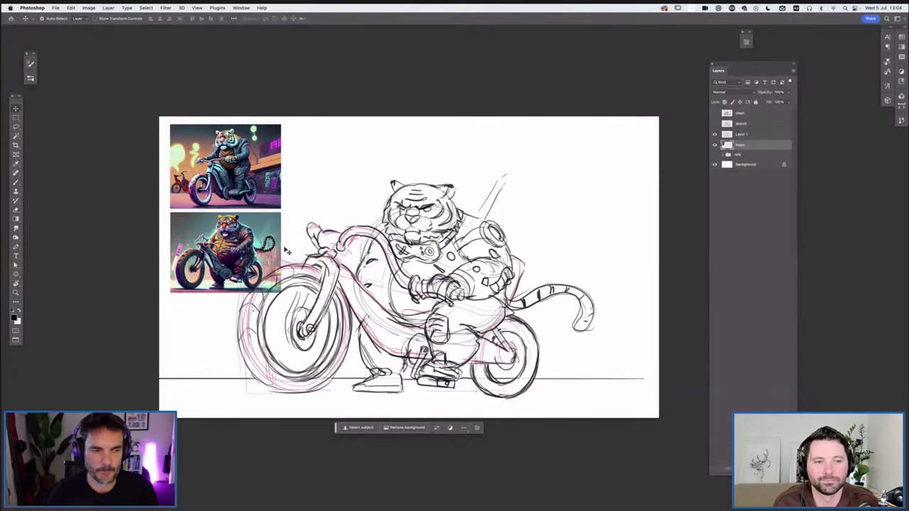
pyautogui.moveTo(248, 231); pyautogui.dragTo(246, 230)
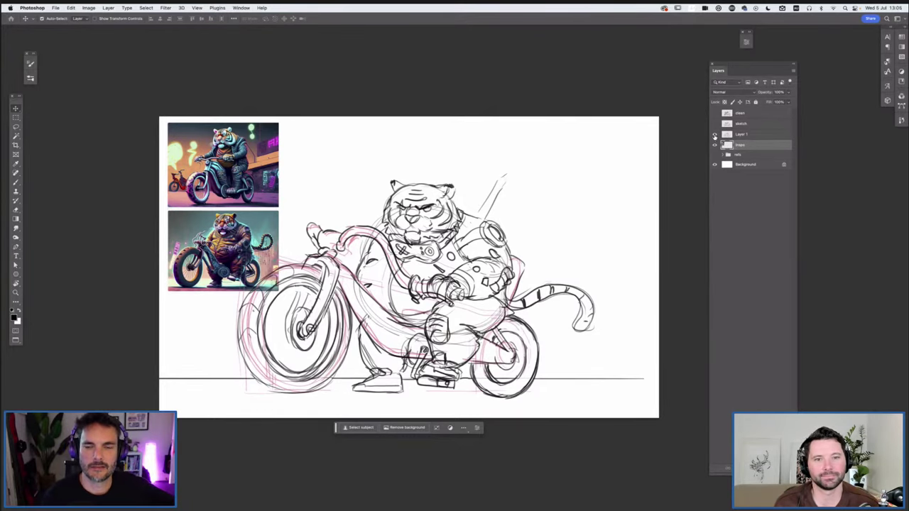
pyautogui.keyDown('alt'); pyautogui.click(713, 144); pyautogui.keyUp('alt')
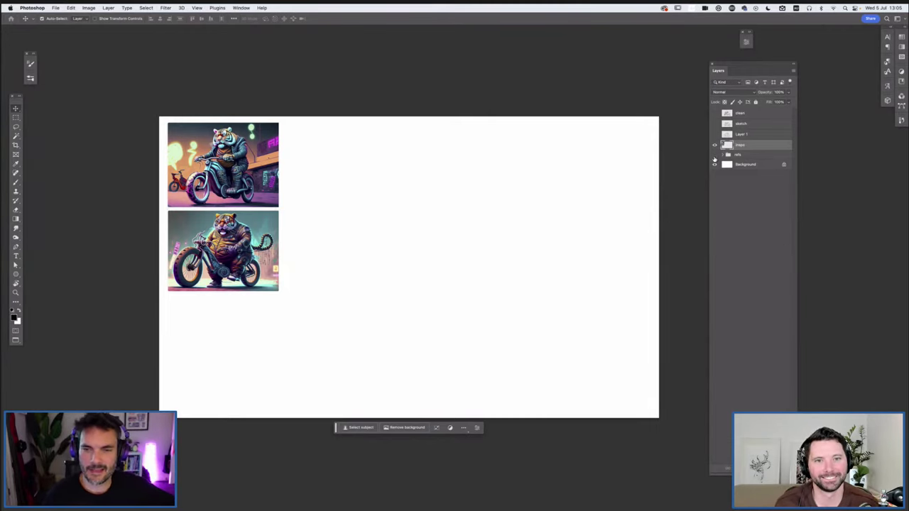
pyautogui.click(714, 124)
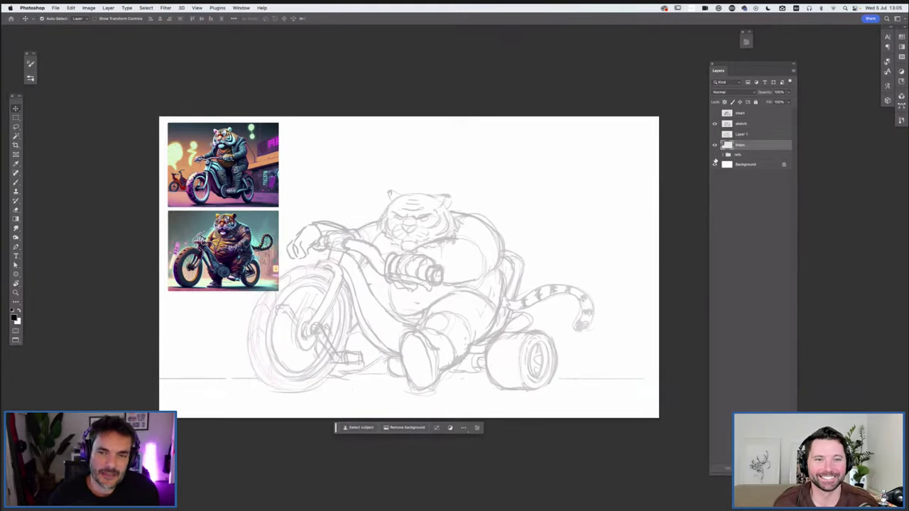
# - Show the trike and Akira references, hide the tiger images, and shift the Akira image right
pyautogui.click(714, 155)
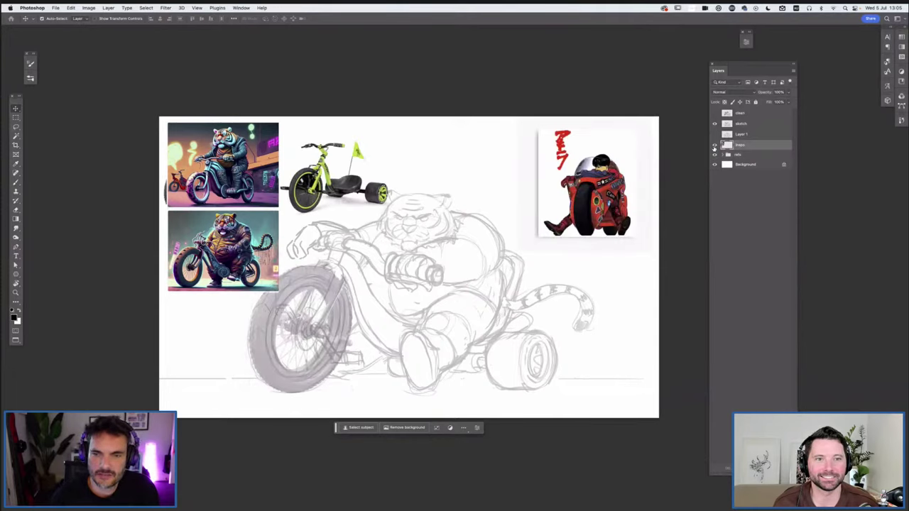
pyautogui.click(715, 145)
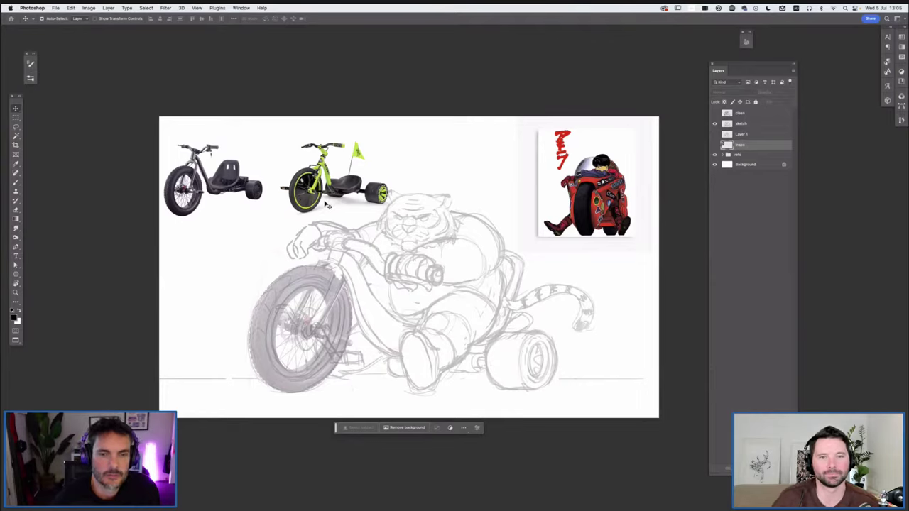
pyautogui.moveTo(589, 155); pyautogui.dragTo(589, 155)
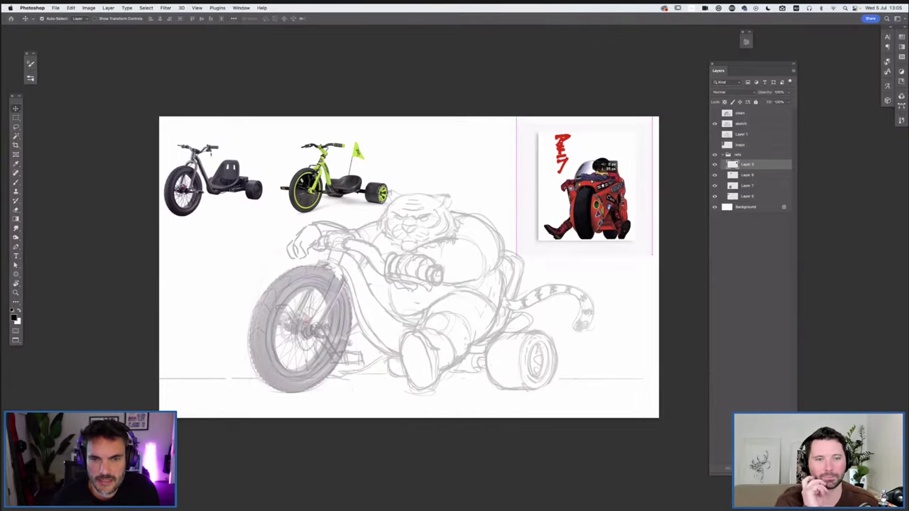
pyautogui.moveTo(593, 157); pyautogui.dragTo(600, 158)
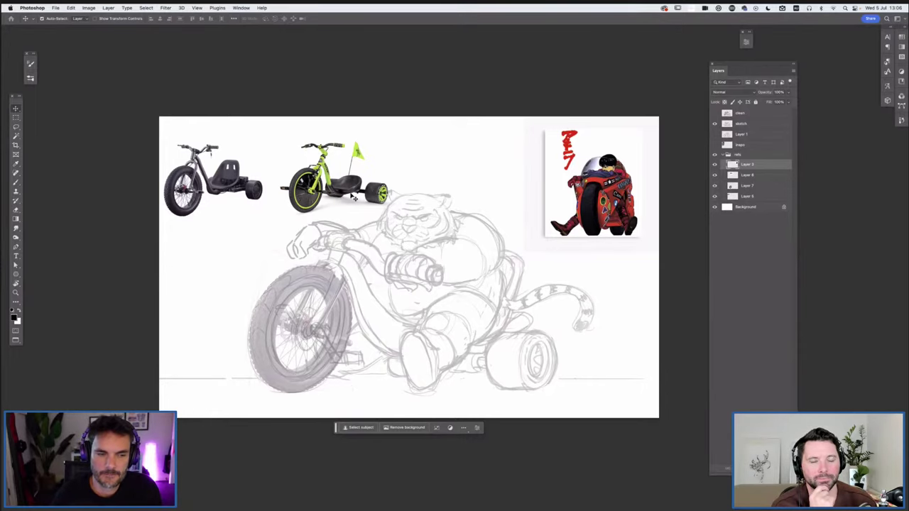
# - Briefly recheck the tiger images, then hide the green trike and Akira references
pyautogui.click(715, 145)
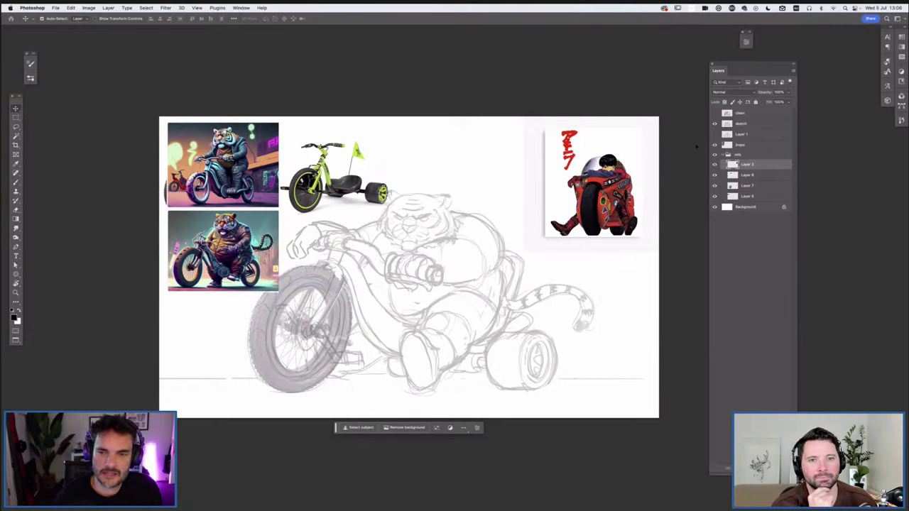
pyautogui.click(715, 145)
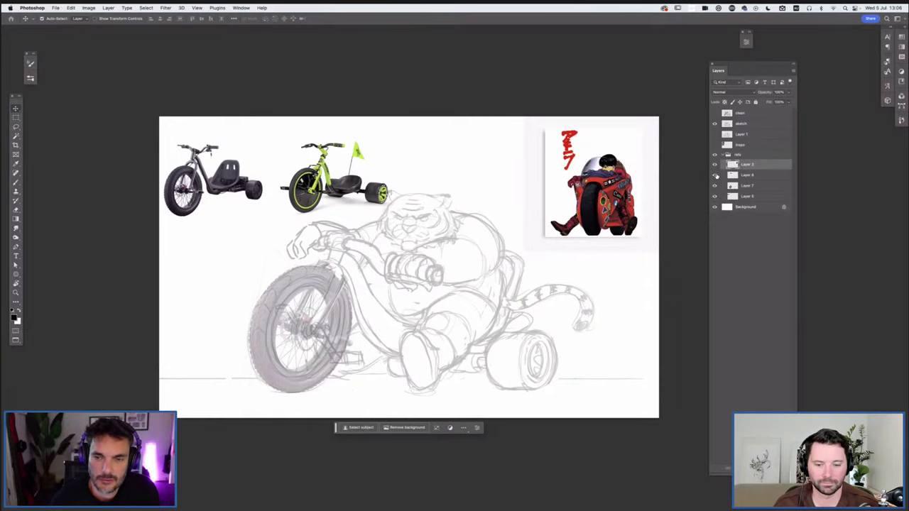
pyautogui.click(715, 174)
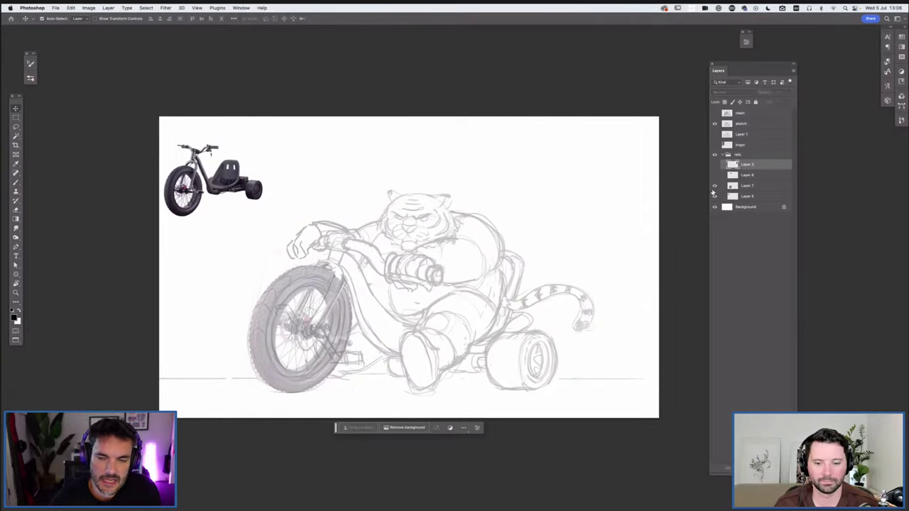
# - Hide the black trike photo and set the tyre reference layer to about 30% opacity
pyautogui.click(715, 196)
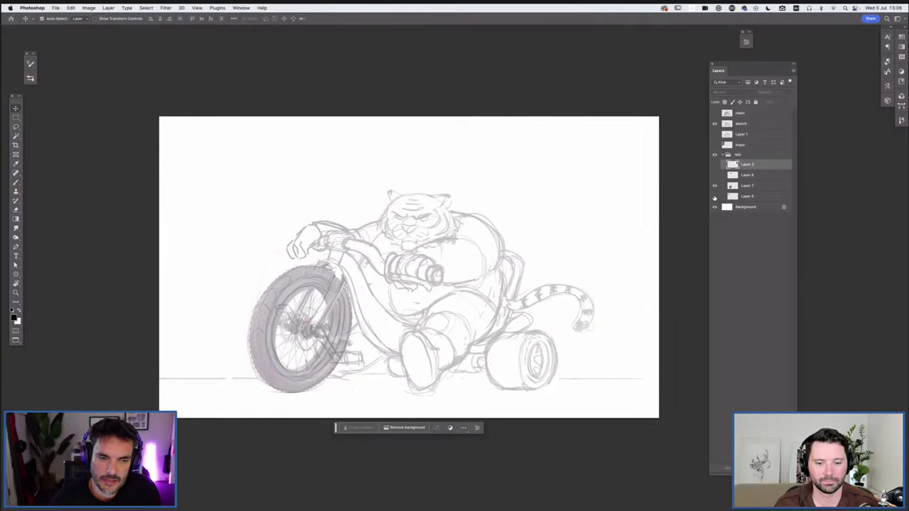
pyautogui.click(753, 185)
pyautogui.click(788, 93)
pyautogui.moveTo(775, 101); pyautogui.dragTo(793, 102)
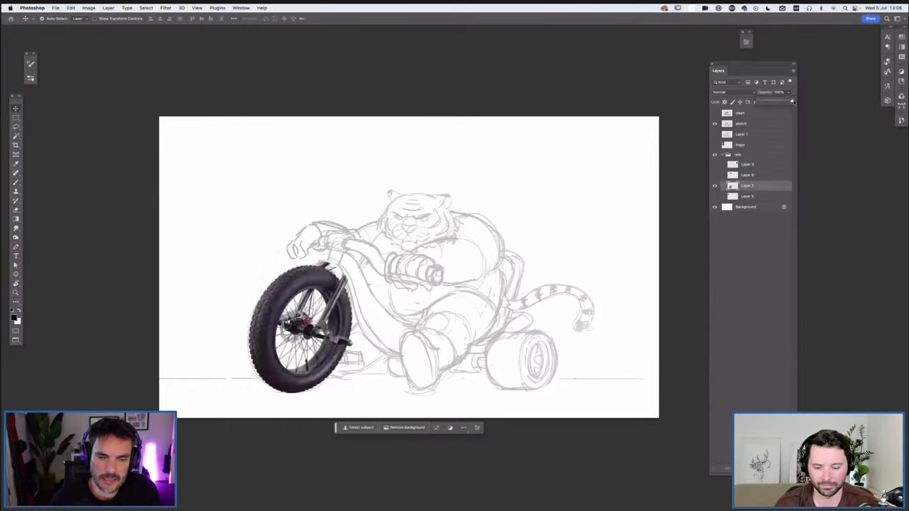
pyautogui.moveTo(768, 102); pyautogui.dragTo(768, 102)
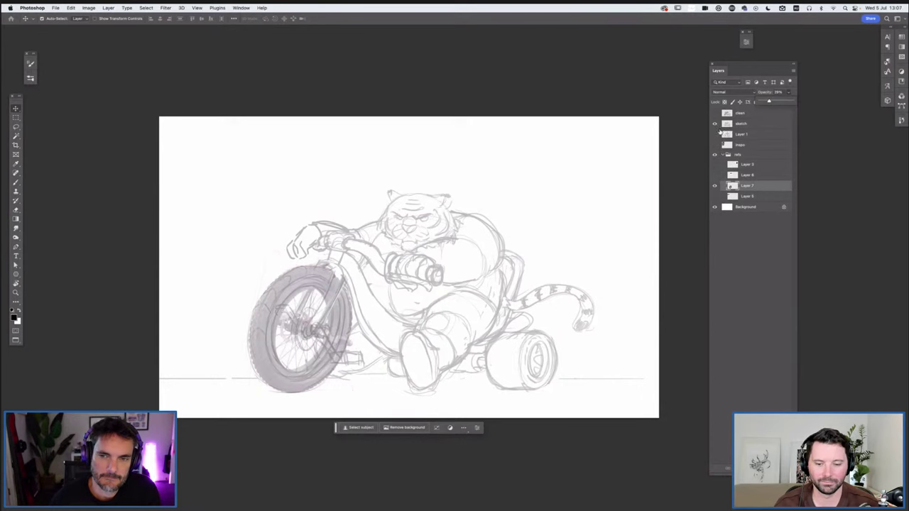
# - Compare the inked tiger line art with and without the grey tyre reference, ending with the tyre hidden
pyautogui.click(714, 124)
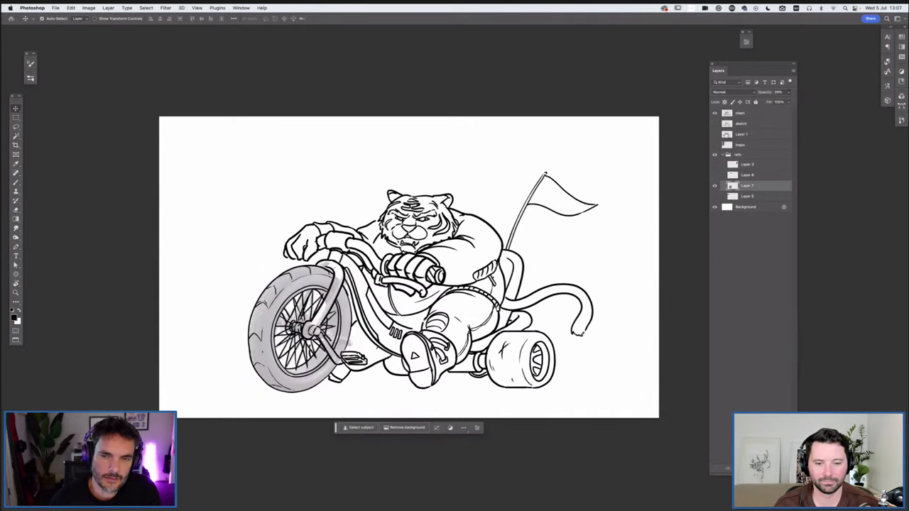
pyautogui.click(714, 186)
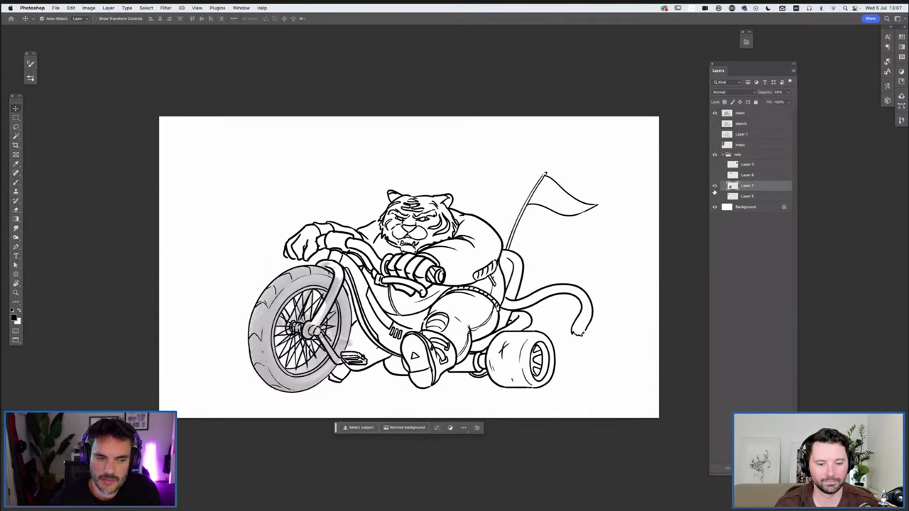
pyautogui.click(714, 189)
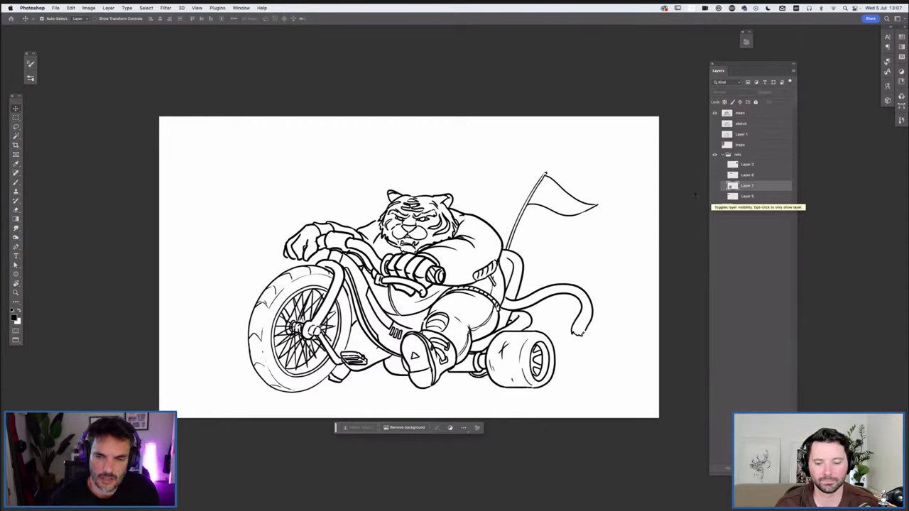
pyautogui.click(714, 186)
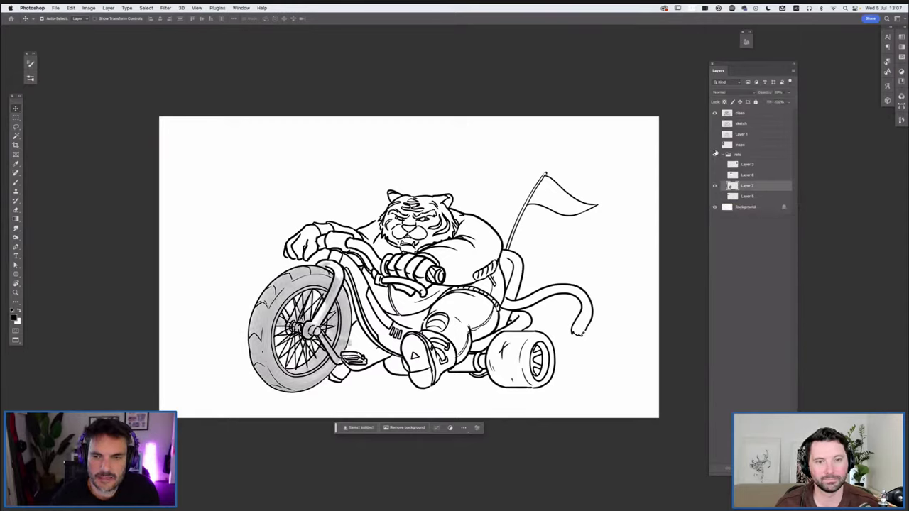
pyautogui.click(714, 113)
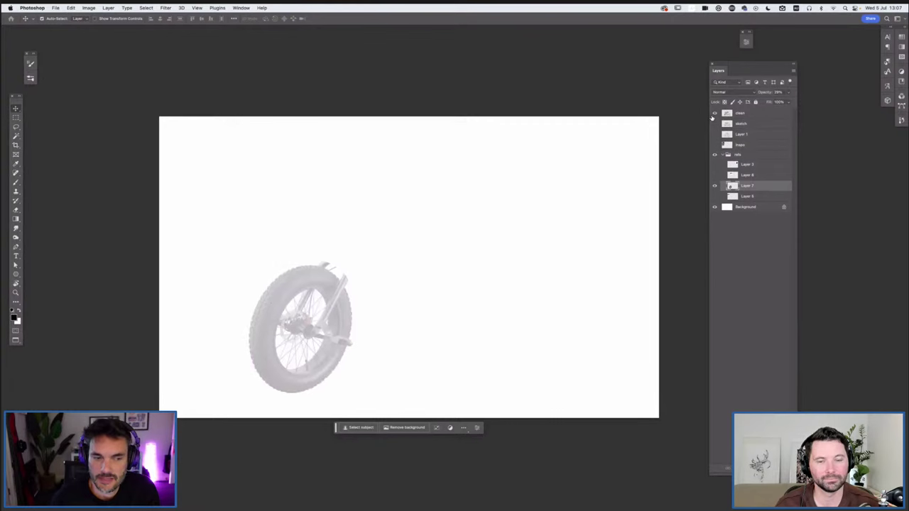
pyautogui.click(714, 115)
pyautogui.click(715, 186)
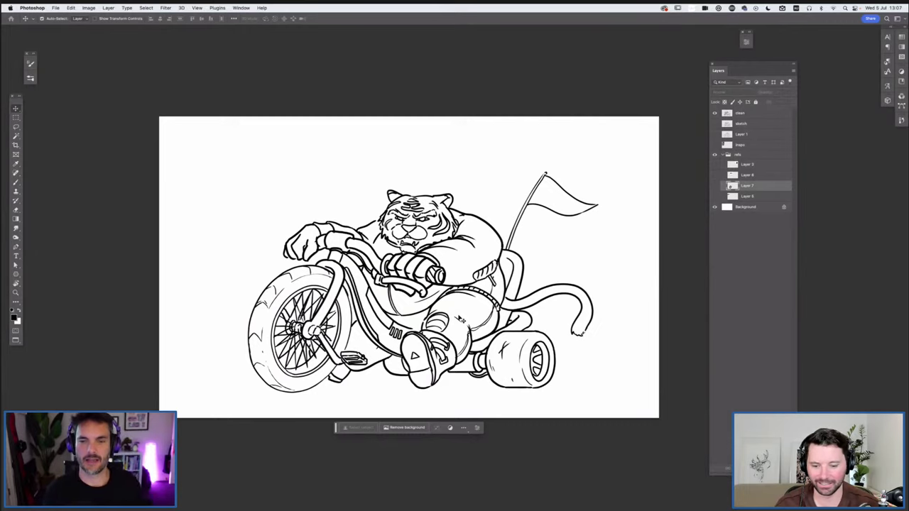
# - Make all the trike and motorbike references in the refs group visible again
pyautogui.moveTo(714, 164); pyautogui.dragTo(714, 196)
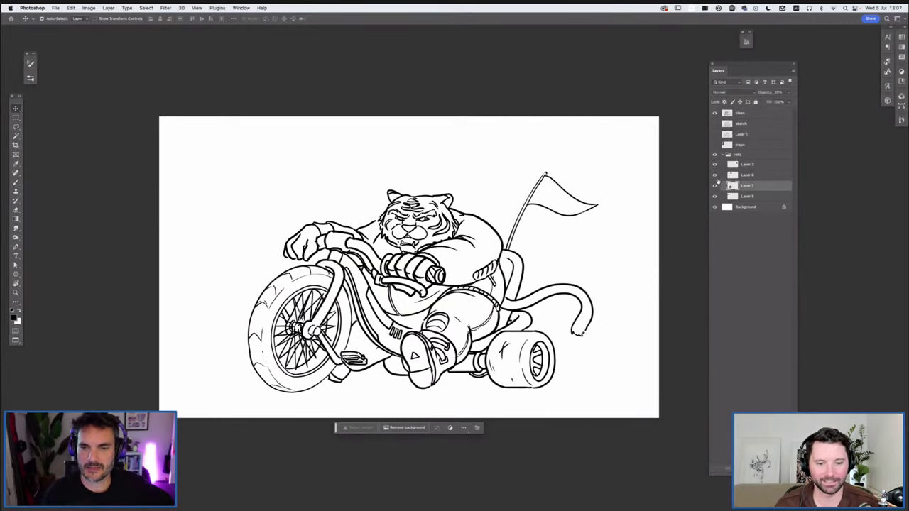
pyautogui.click(722, 155)
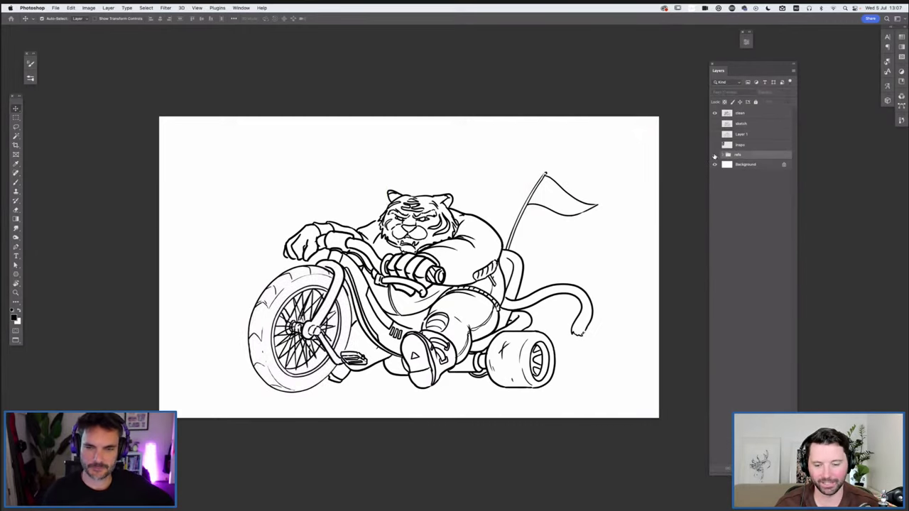
pyautogui.click(714, 155)
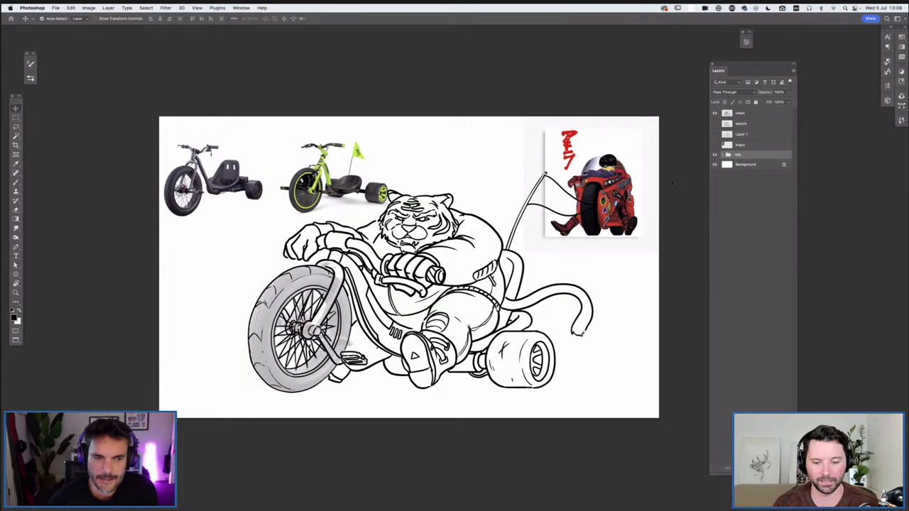
# - Hide the trike references, show the grey sketch under the clean inks, and show the tiger inspiration images
pyautogui.click(714, 154)
pyautogui.click(714, 124)
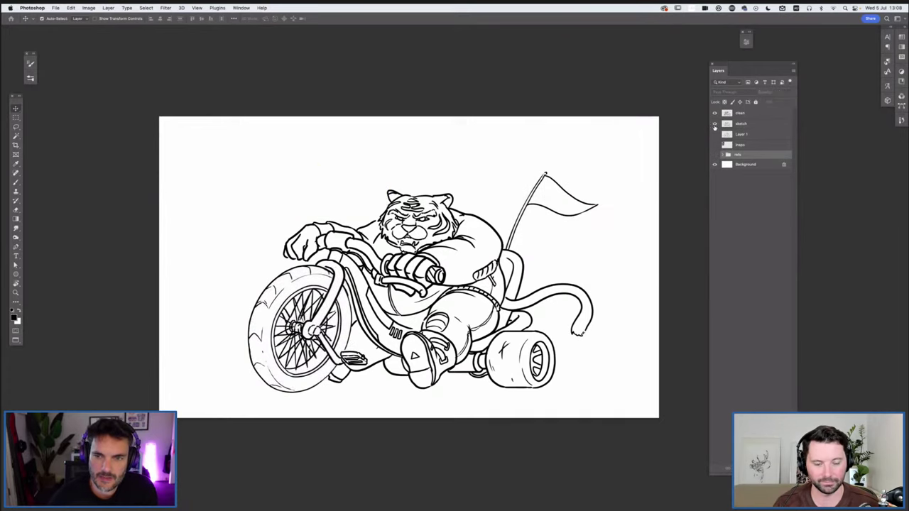
pyautogui.click(714, 113)
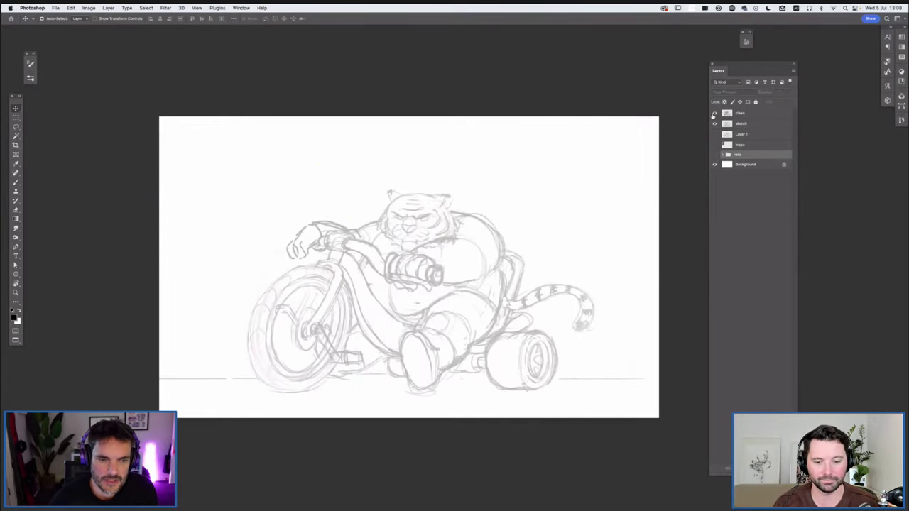
pyautogui.click(714, 113)
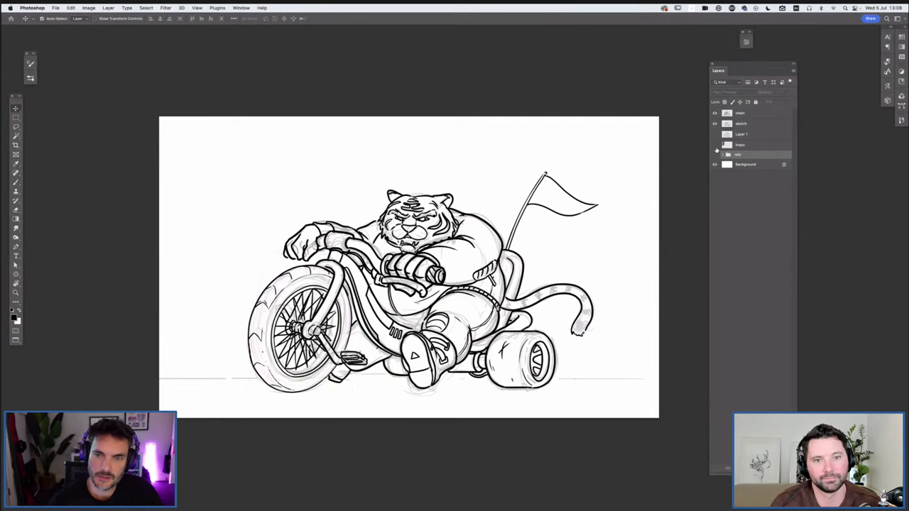
pyautogui.click(715, 145)
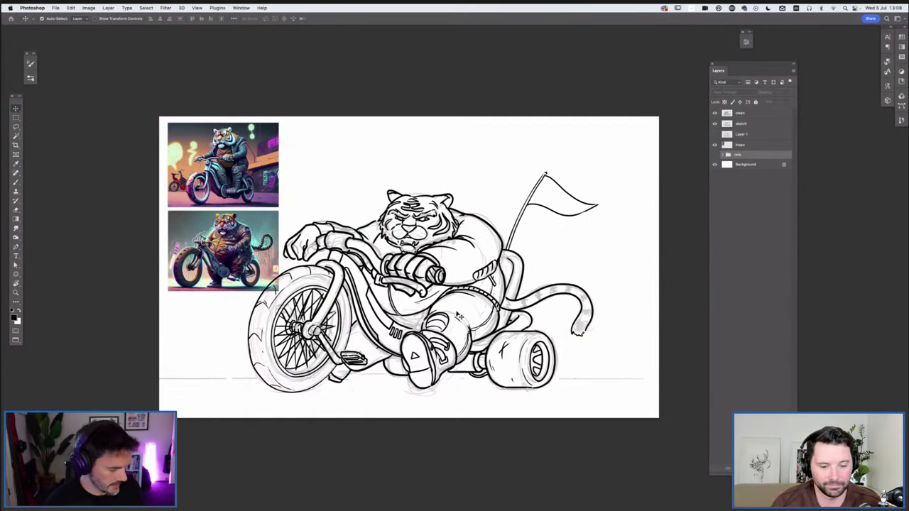
# - Switch to the Adobe Firefly page in Firefox
pyautogui.press('super+Tab')
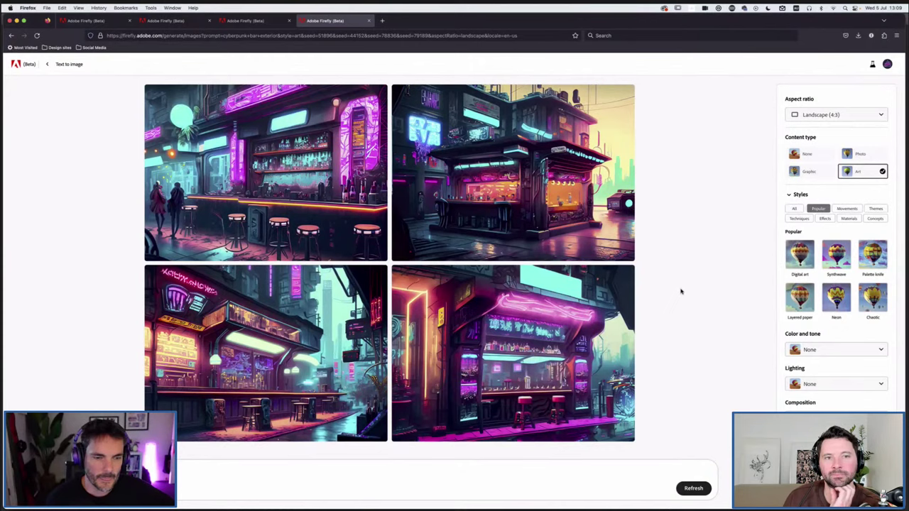
# - Go from Firefly's cyberpunk bar images back to the inked tiger drawing in Photoshop
pyautogui.press('super+Tab')
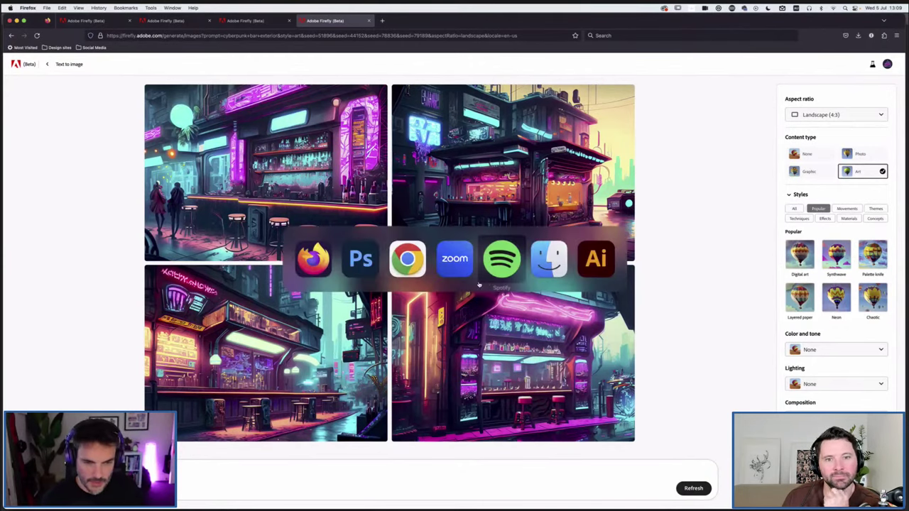
pyautogui.click(374, 264)
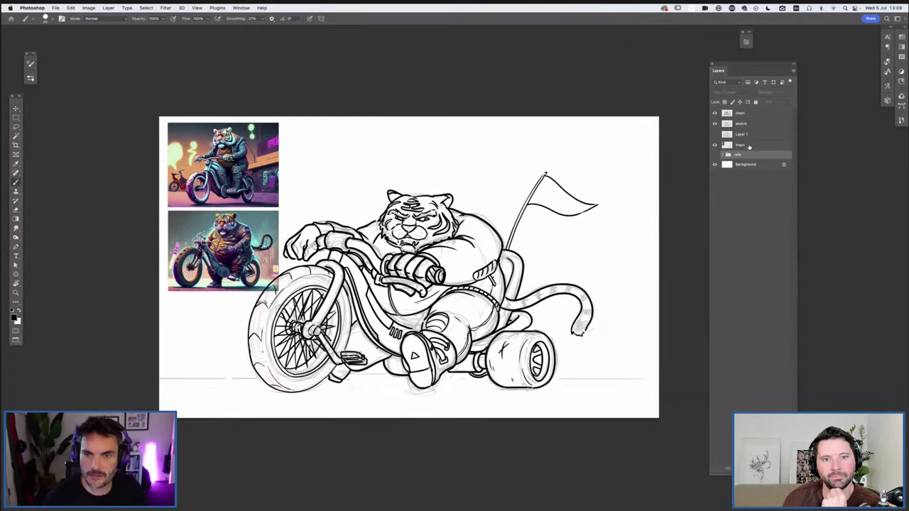
# - Add a new layer named bg above Layer 1
pyautogui.click(748, 145)
pyautogui.click(749, 135)
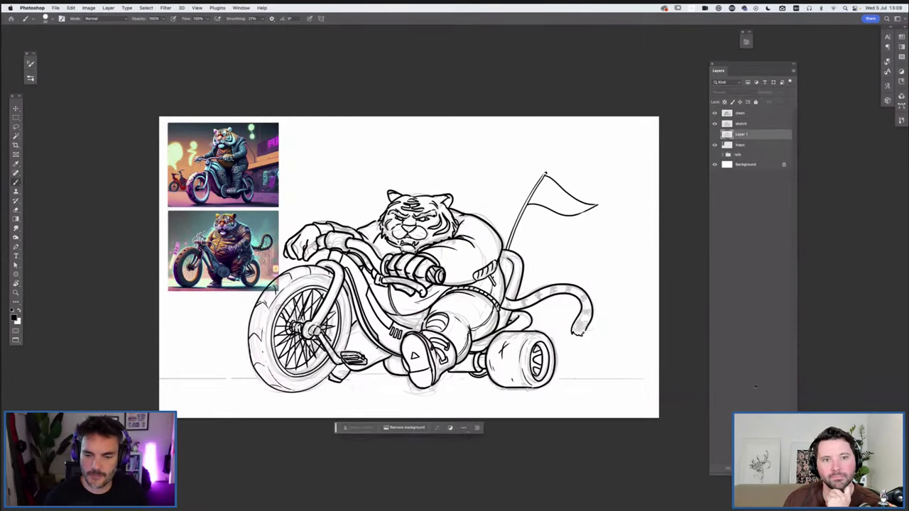
pyautogui.hotkey('ctrl', 'j')
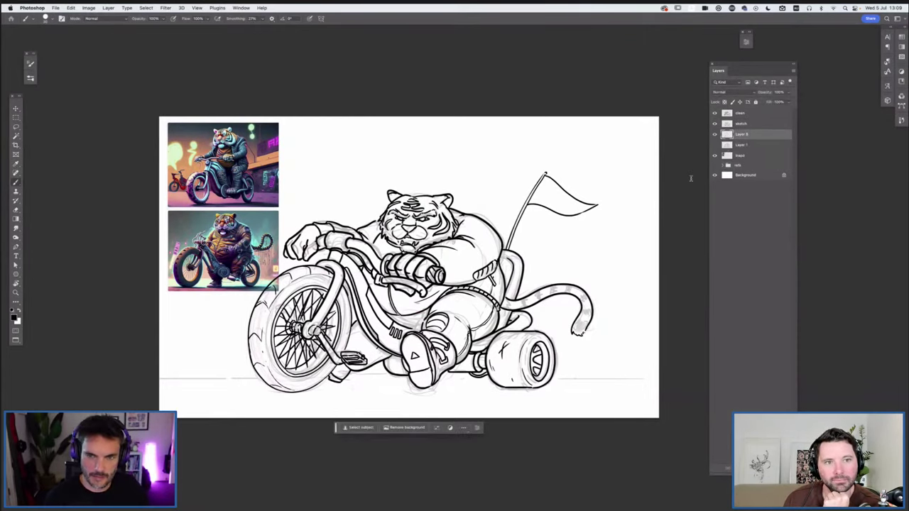
pyautogui.doubleClick(742, 134)
pyautogui.write('bg')
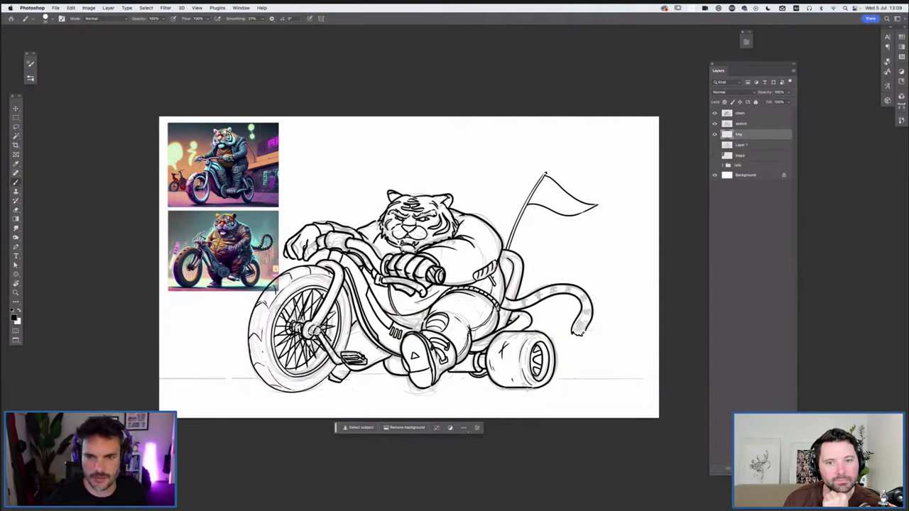
# - Hide the inspiration images, lower the bg layer's opacity, and draw a straight ground line
pyautogui.hotkey('ctrl', 'BackSpace')
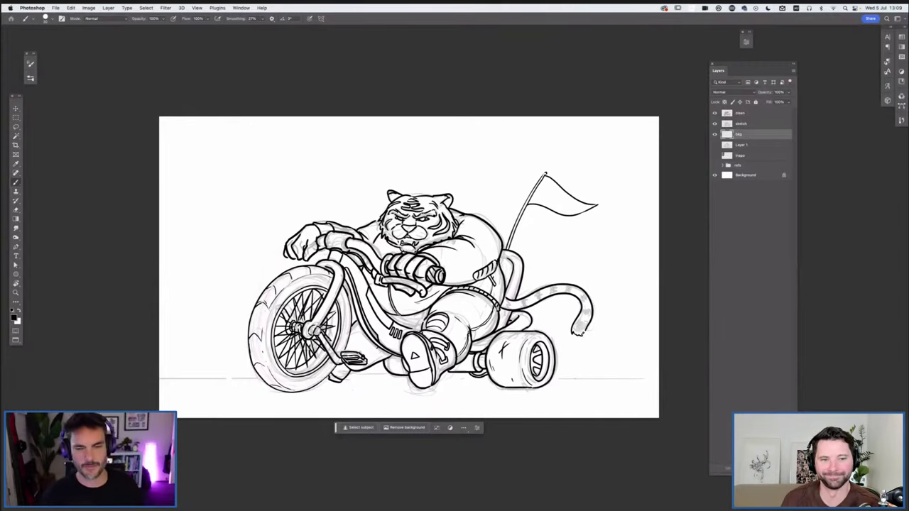
pyautogui.moveTo(787, 92); pyautogui.dragTo(767, 102)
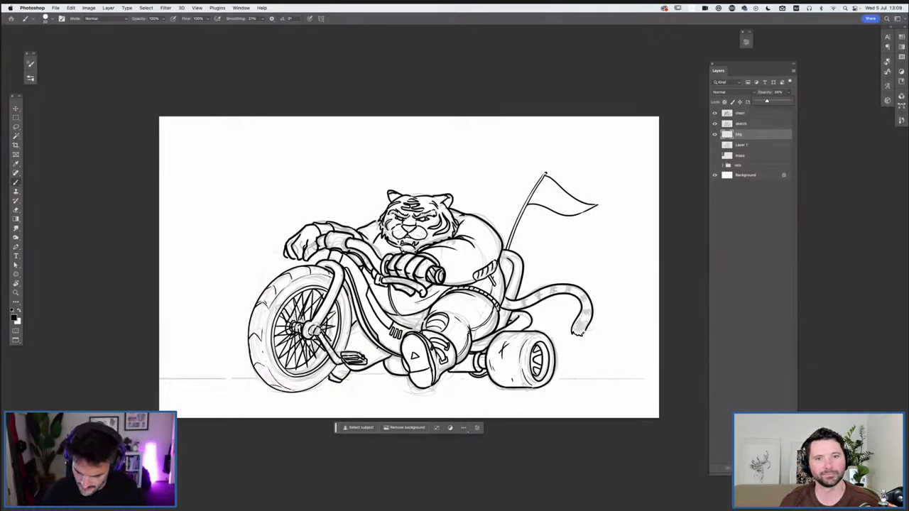
pyautogui.moveTo(557, 370); pyautogui.dragTo(657, 369)
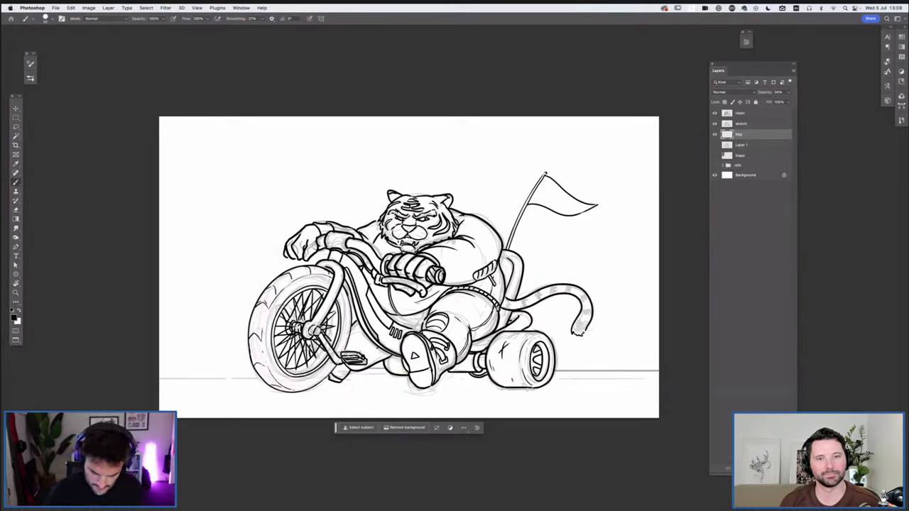
# - Replace a short ground line with a long straight one under the front wheel
pyautogui.moveTo(159, 365); pyautogui.dragTo(250, 365)
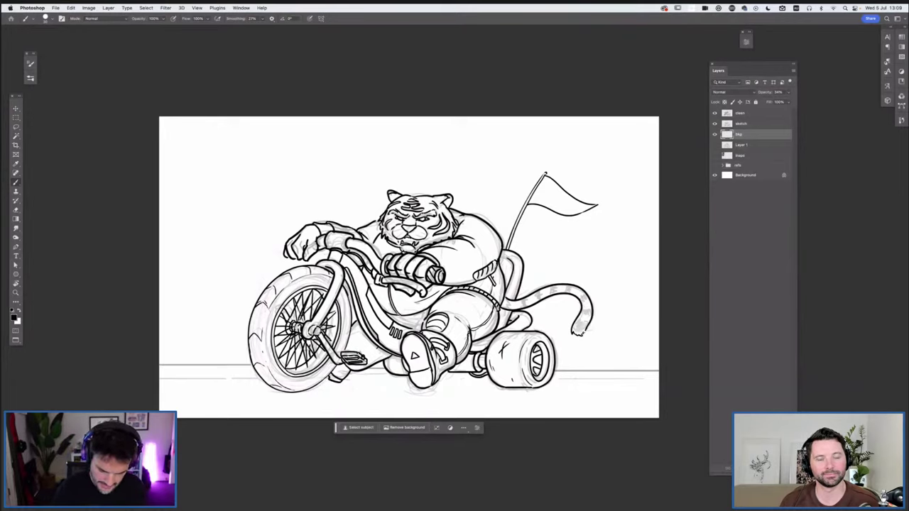
pyautogui.hotkey('ctrl', 'z')
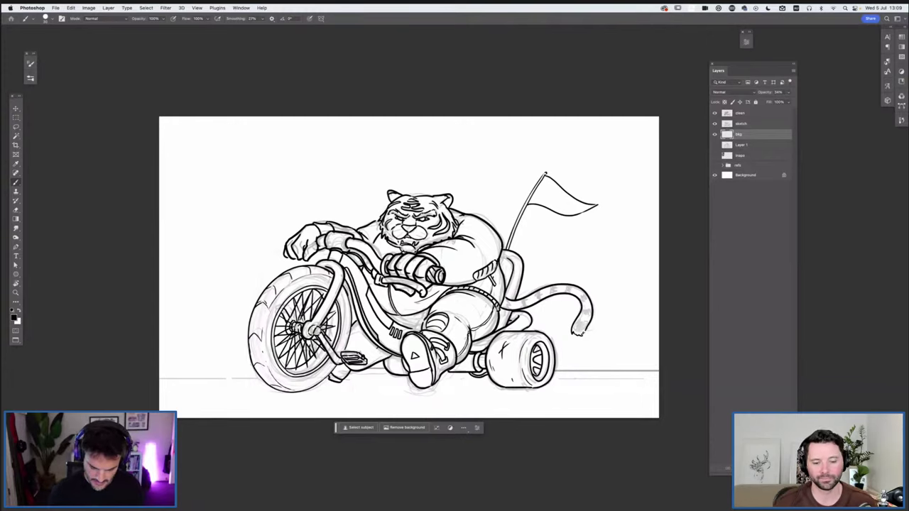
pyautogui.moveTo(363, 368); pyautogui.dragTo(159, 368)
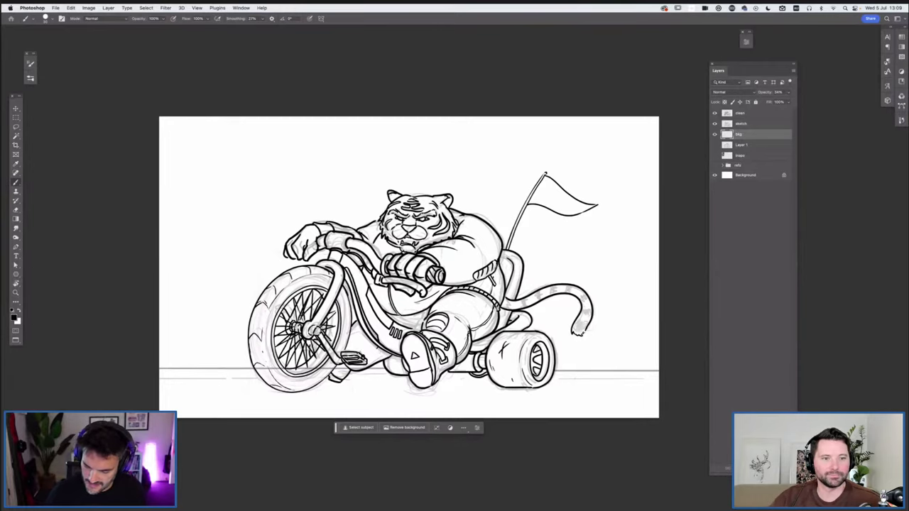
# - Sketch guide ellipses around the trike's rear and front wheel, then undo them
pyautogui.moveTo(659, 255); pyautogui.dragTo(658, 370)
pyautogui.moveTo(159, 250); pyautogui.dragTo(242, 244)
pyautogui.moveTo(161, 394); pyautogui.dragTo(220, 240)
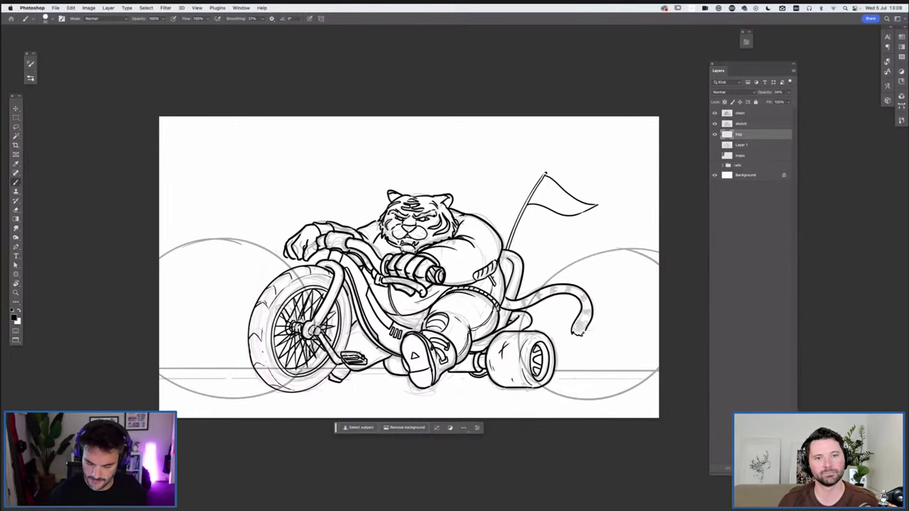
pyautogui.hotkey('ctrl', 'z')
pyautogui.hotkey('ctrl', 'z')
pyautogui.hotkey('ctrl', 'z')
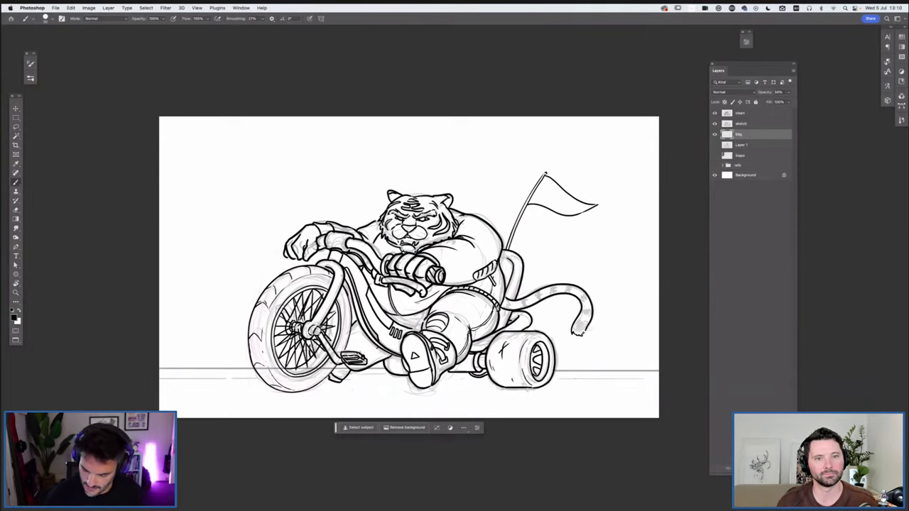
# - Sketch smoke curls and arcs trailing behind the rear wheel on the right
pyautogui.moveTo(658, 277)
pyautogui.mouseDown()
pyautogui.moveTo(629, 284)
pyautogui.moveTo(589, 328)
pyautogui.mouseUp()
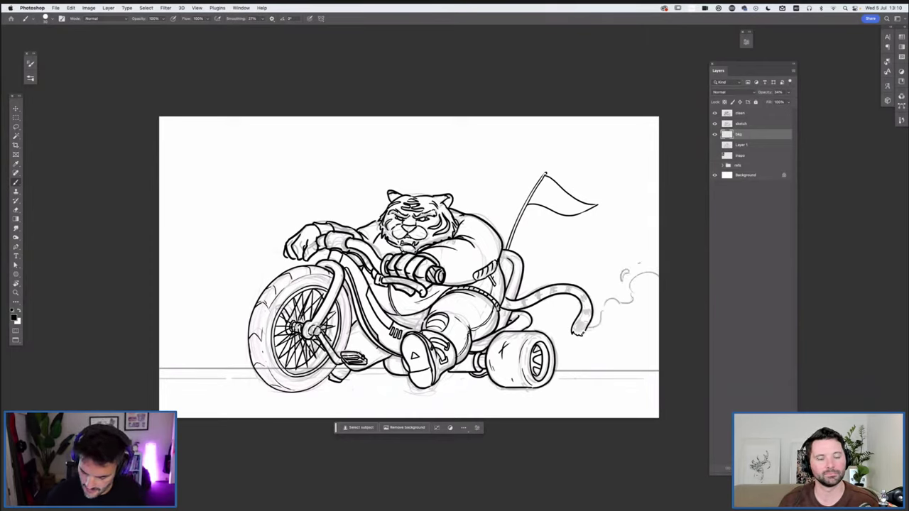
pyautogui.moveTo(607, 350); pyautogui.dragTo(640, 332)
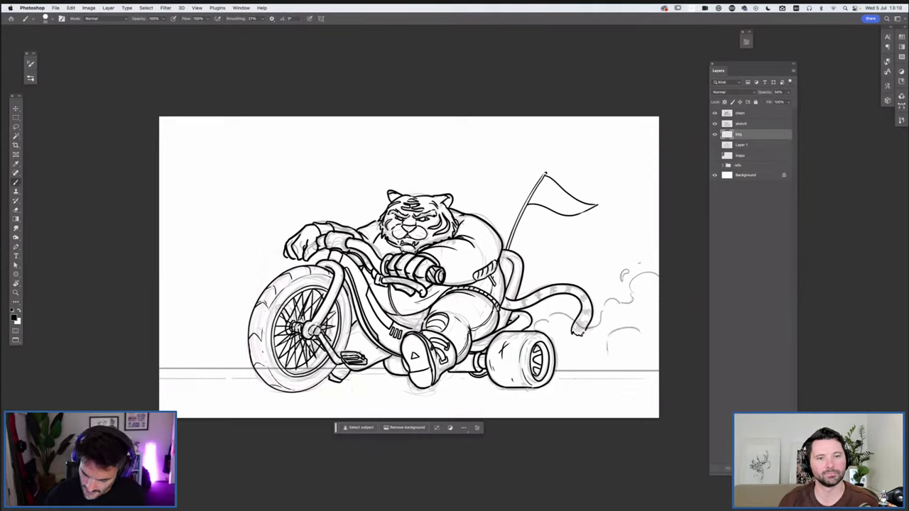
pyautogui.moveTo(604, 384); pyautogui.dragTo(619, 385)
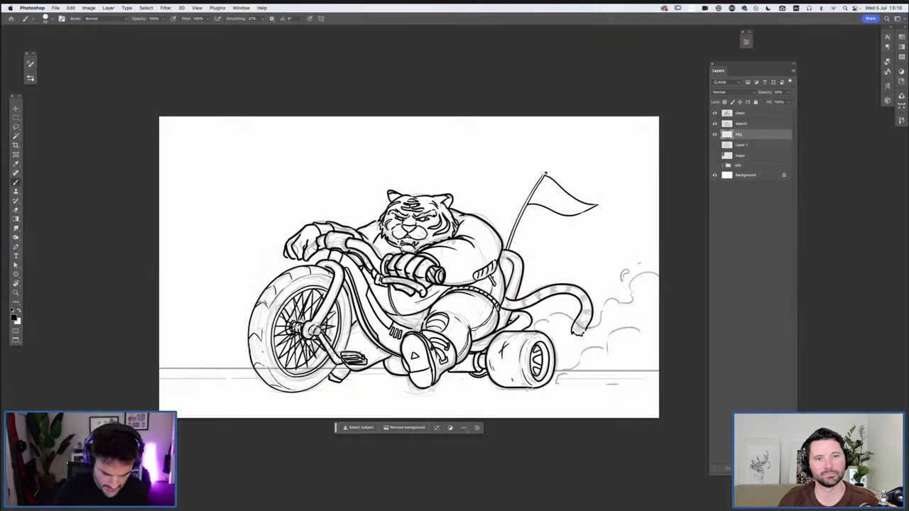
# - Sketch smoke clouds, curls and wisps along the left edge near the ground
pyautogui.moveTo(160, 279); pyautogui.dragTo(203, 318)
pyautogui.moveTo(197, 328); pyautogui.dragTo(223, 335)
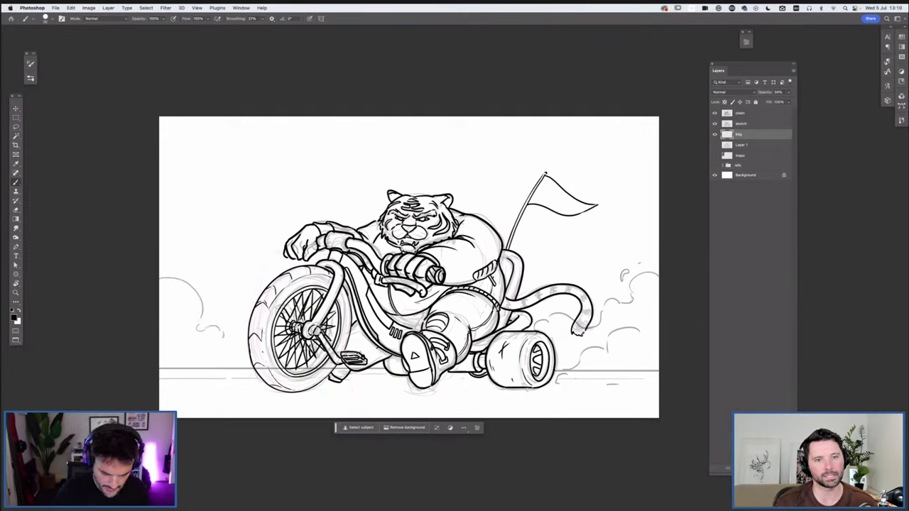
pyautogui.moveTo(219, 303); pyautogui.dragTo(225, 317)
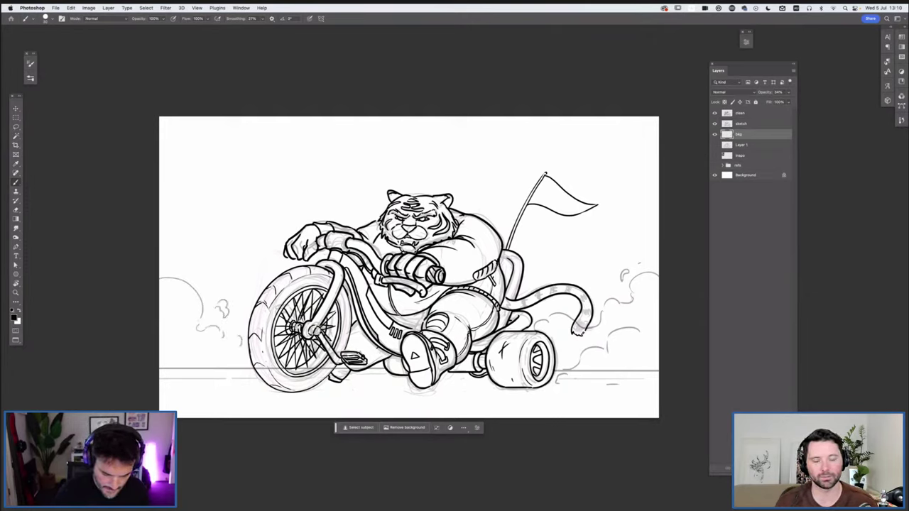
pyautogui.moveTo(235, 348)
pyautogui.mouseDown()
pyautogui.moveTo(240, 358)
pyautogui.moveTo(277, 362)
pyautogui.mouseUp()
pyautogui.moveTo(161, 390)
pyautogui.mouseDown()
pyautogui.moveTo(206, 371)
pyautogui.moveTo(264, 370)
pyautogui.mouseUp()
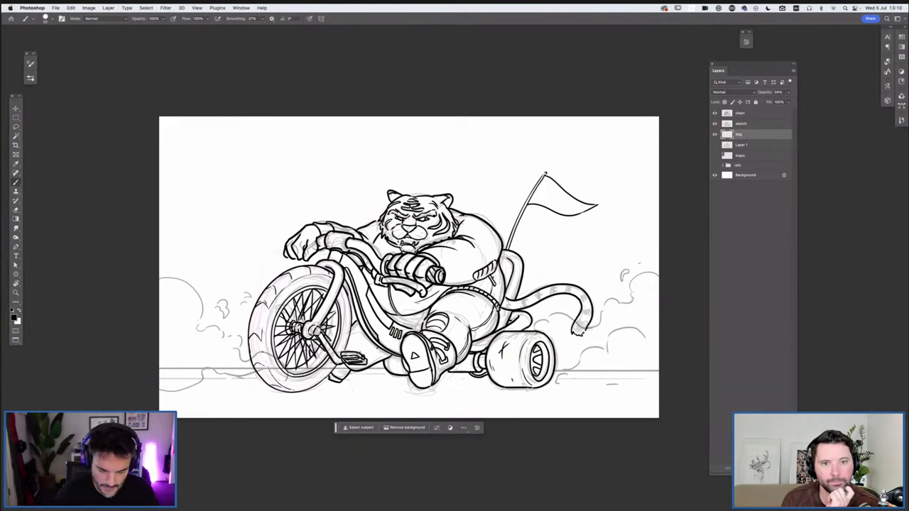
# - Draw a cluster of smoke puff circles in the upper-left sky
pyautogui.moveTo(206, 150)
pyautogui.mouseDown()
pyautogui.moveTo(232, 140)
pyautogui.moveTo(207, 147)
pyautogui.mouseUp()
pyautogui.moveTo(268, 169); pyautogui.dragTo(238, 196)
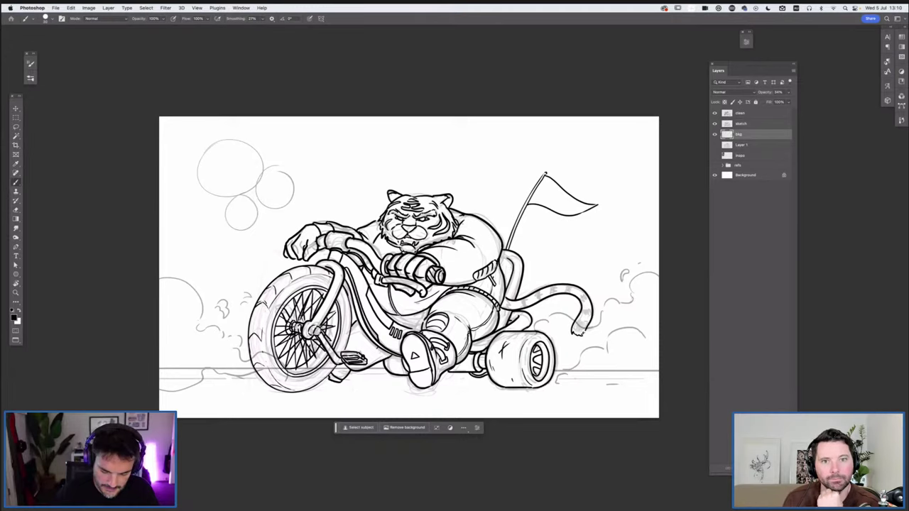
pyautogui.moveTo(305, 205)
pyautogui.mouseDown()
pyautogui.moveTo(306, 231)
pyautogui.moveTo(308, 208)
pyautogui.mouseUp()
pyautogui.moveTo(263, 229)
pyautogui.mouseDown()
pyautogui.moveTo(244, 235)
pyautogui.moveTo(266, 232)
pyautogui.mouseUp()
# - Ink dark outlines over the edges of the upper-left smoke puffs
pyautogui.moveTo(203, 151)
pyautogui.mouseDown()
pyautogui.moveTo(230, 139)
pyautogui.moveTo(255, 146)
pyautogui.moveTo(263, 165)
pyautogui.mouseUp()
pyautogui.moveTo(294, 193)
pyautogui.mouseDown()
pyautogui.moveTo(275, 171)
pyautogui.moveTo(236, 183)
pyautogui.mouseUp()
pyautogui.moveTo(294, 186); pyautogui.dragTo(239, 179)
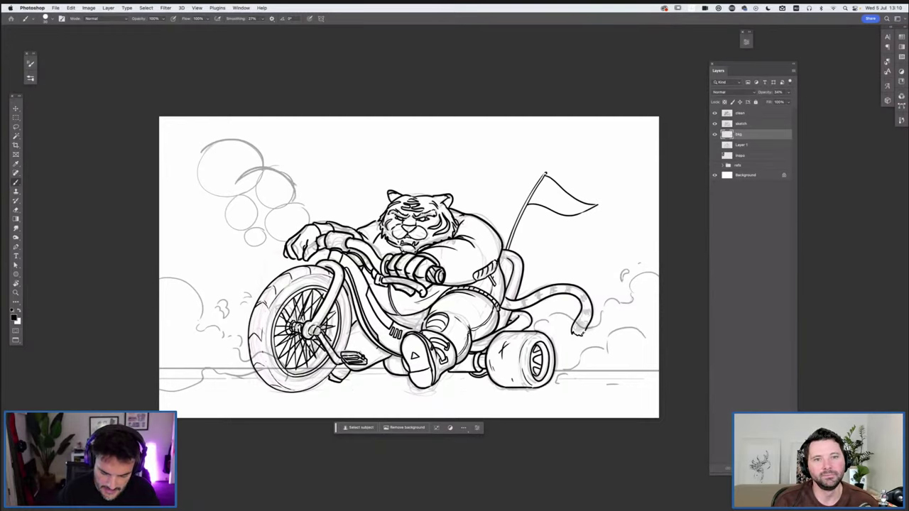
pyautogui.moveTo(290, 204)
pyautogui.mouseDown()
pyautogui.moveTo(311, 217)
pyautogui.moveTo(282, 210)
pyautogui.mouseUp()
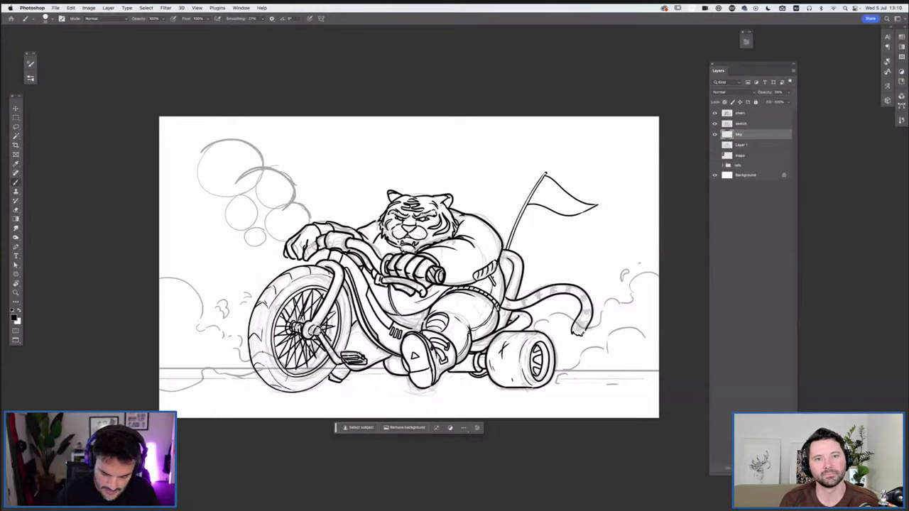
pyautogui.moveTo(221, 205); pyautogui.dragTo(298, 183)
pyautogui.moveTo(213, 146)
pyautogui.mouseDown()
pyautogui.moveTo(200, 179)
pyautogui.moveTo(164, 216)
pyautogui.mouseUp()
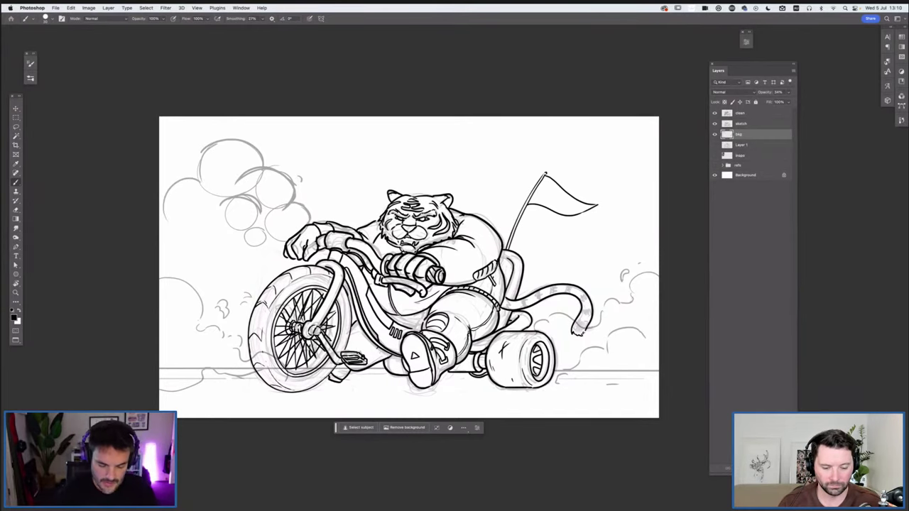
# - Hatch shading into the middle and lower-left smoke circles
pyautogui.moveTo(239, 188); pyautogui.dragTo(288, 205)
pyautogui.moveTo(234, 170)
pyautogui.mouseDown()
pyautogui.moveTo(244, 179)
pyautogui.moveTo(216, 189)
pyautogui.moveTo(200, 162)
pyautogui.mouseUp()
pyautogui.moveTo(212, 208)
pyautogui.mouseDown()
pyautogui.moveTo(188, 226)
pyautogui.moveTo(165, 207)
pyautogui.moveTo(196, 230)
pyautogui.moveTo(253, 232)
pyautogui.moveTo(249, 253)
pyautogui.moveTo(303, 224)
pyautogui.mouseUp()
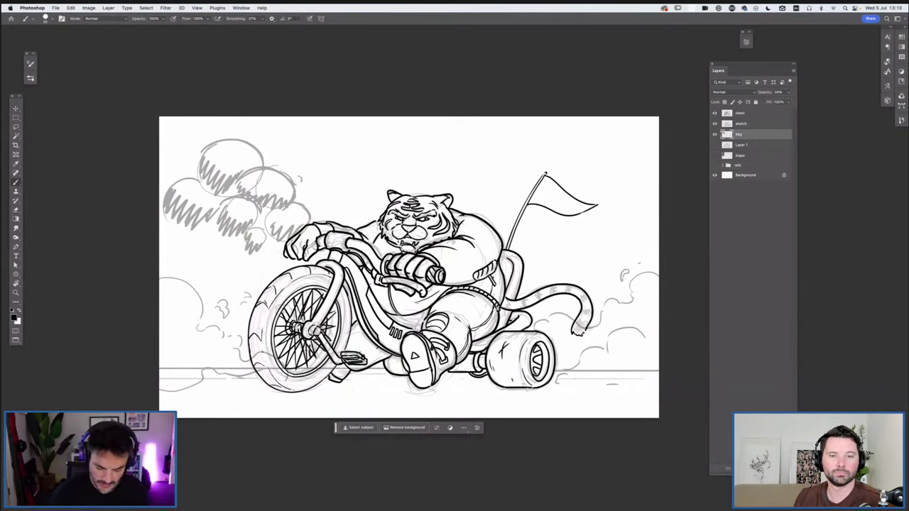
# - Lasso the grey upper-left smoke sketch, delete it, and deselect
pyautogui.press('l')
pyautogui.moveTo(328, 202); pyautogui.dragTo(210, 117)
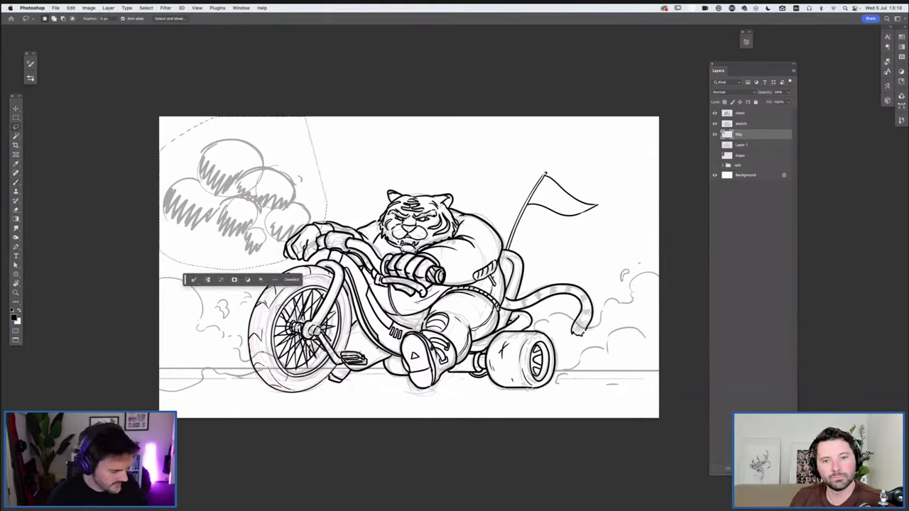
pyautogui.press('Delete')
pyautogui.hotkey('ctrl', 'd')
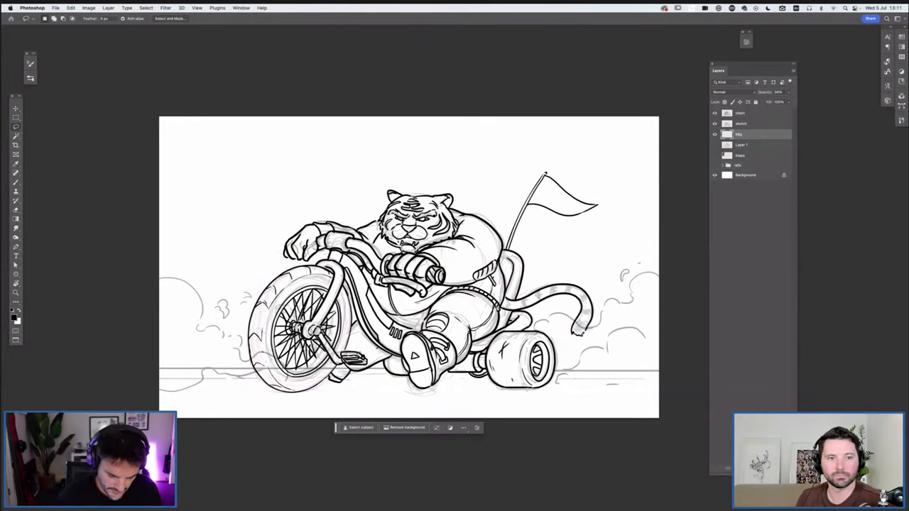
pyautogui.press('b')
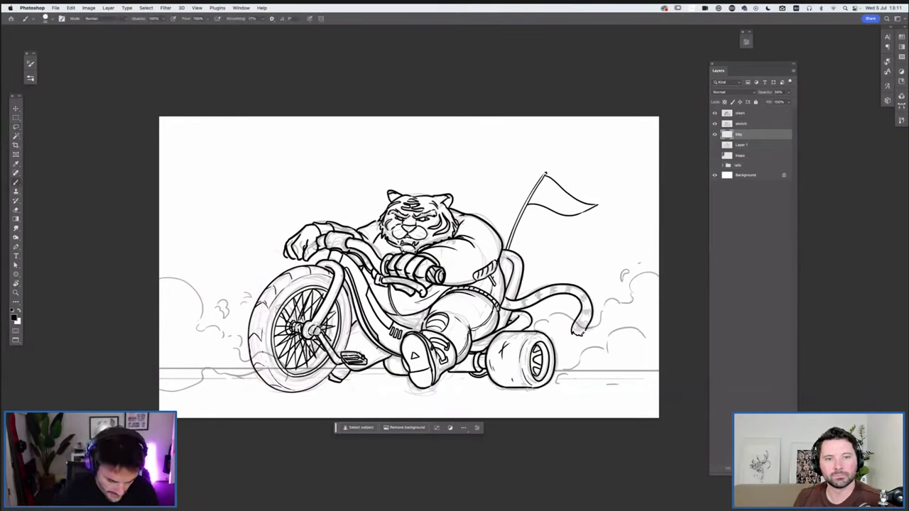
# - Paint a left-edge smoke curve, a lower-right ground line, and debris strokes beneath the trike
pyautogui.moveTo(161, 316); pyautogui.dragTo(209, 348)
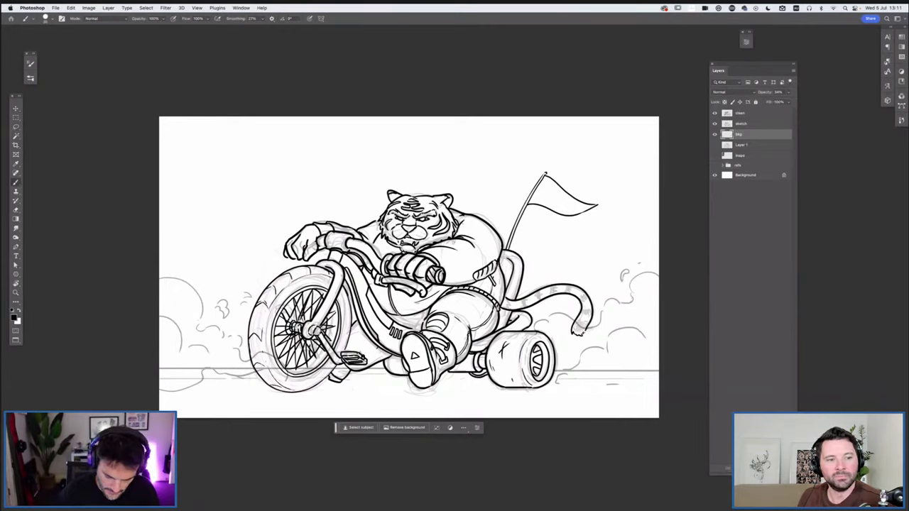
pyautogui.moveTo(568, 379); pyautogui.dragTo(658, 374)
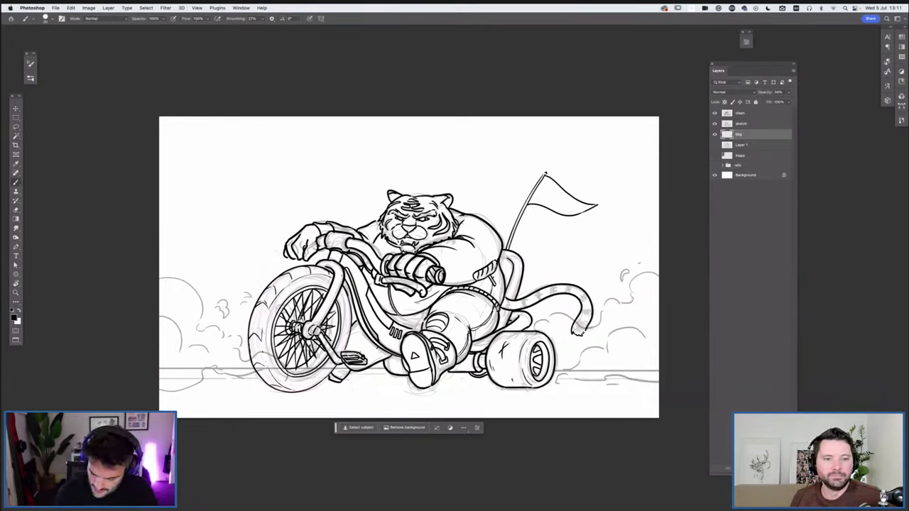
pyautogui.moveTo(553, 399); pyautogui.dragTo(563, 396)
pyautogui.moveTo(415, 414)
pyautogui.mouseDown()
pyautogui.moveTo(457, 399)
pyautogui.moveTo(442, 415)
pyautogui.mouseUp()
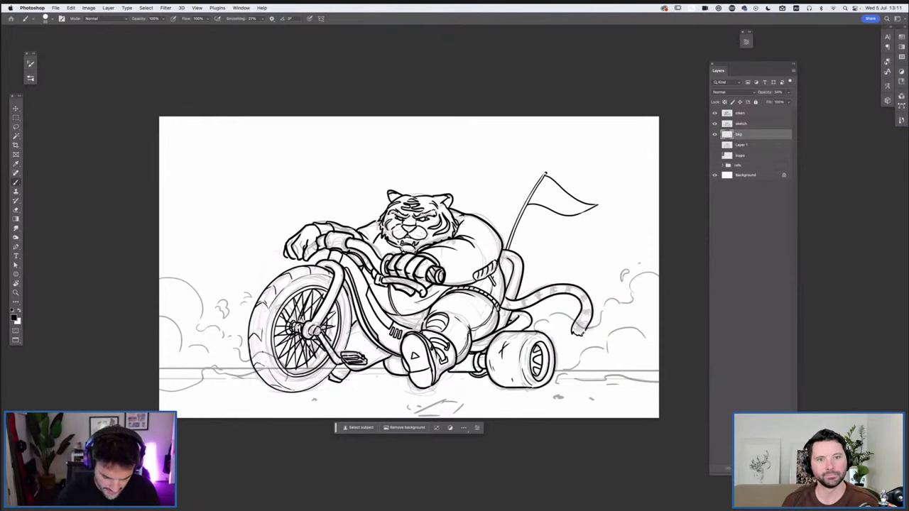
pyautogui.moveTo(239, 391); pyautogui.dragTo(285, 416)
pyautogui.moveTo(240, 391); pyautogui.dragTo(177, 414)
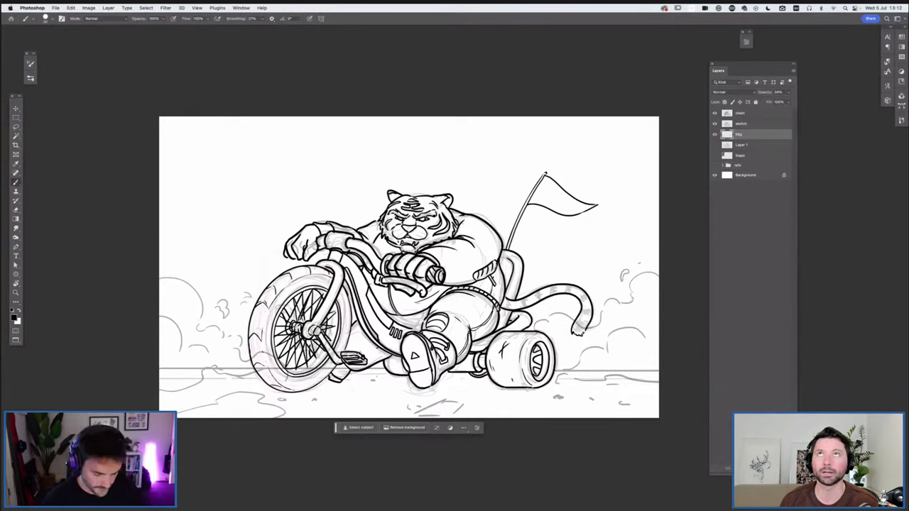
pyautogui.press('Tab')
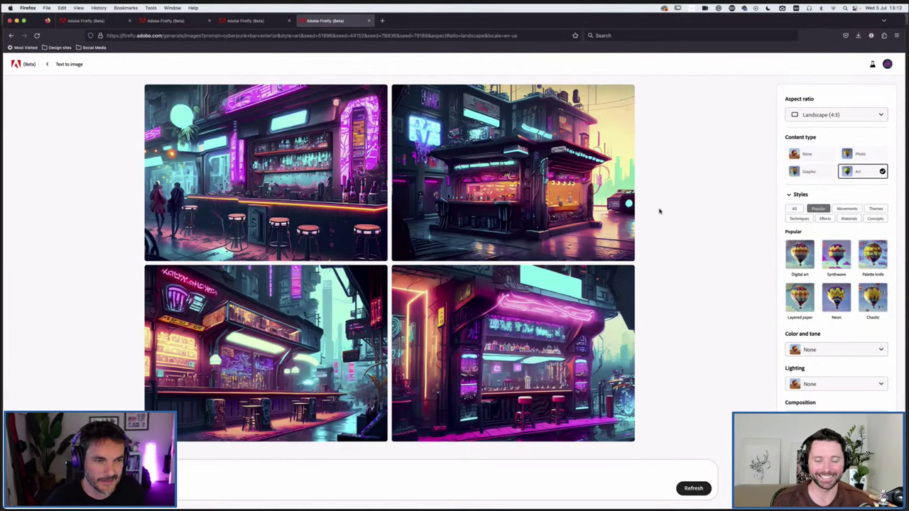
pyautogui.press('super+Tab')
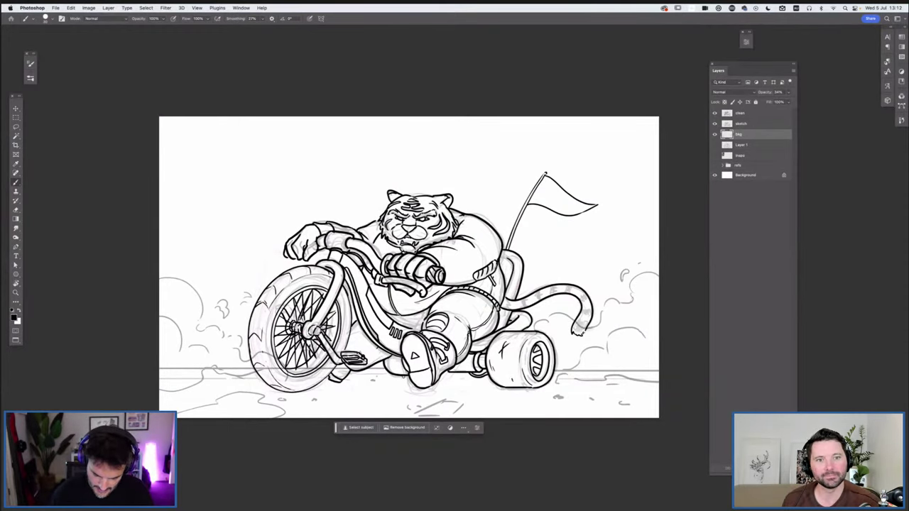
# - Draw road perspective lines under the trike and make the inspo reference layer visible
pyautogui.moveTo(396, 384); pyautogui.dragTo(368, 417)
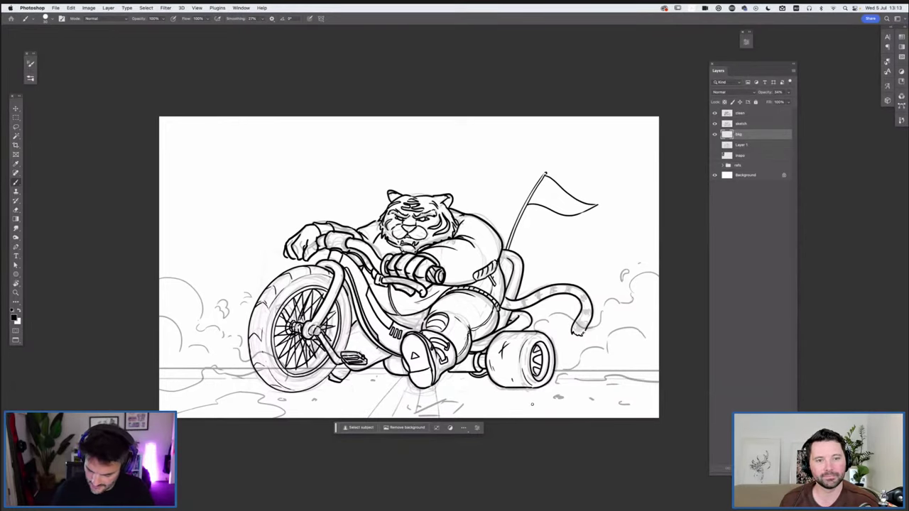
pyautogui.moveTo(657, 401); pyautogui.dragTo(581, 417)
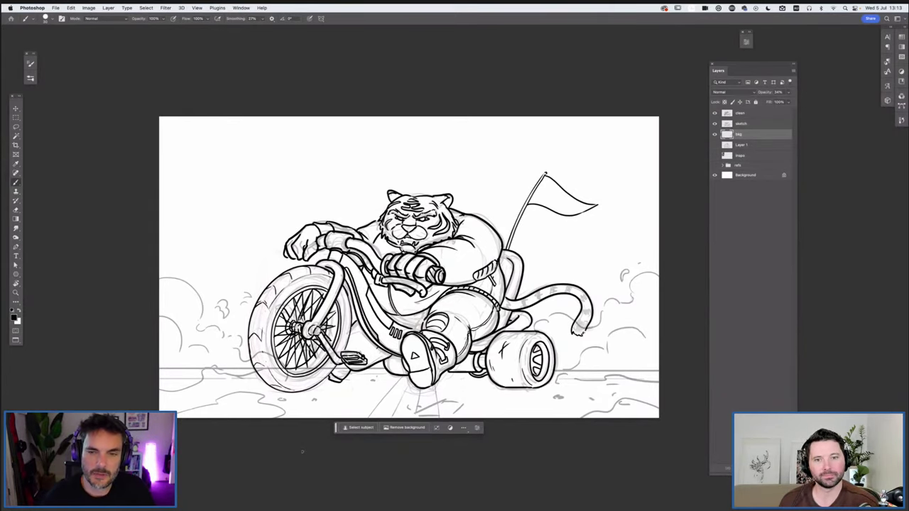
pyautogui.click(714, 164)
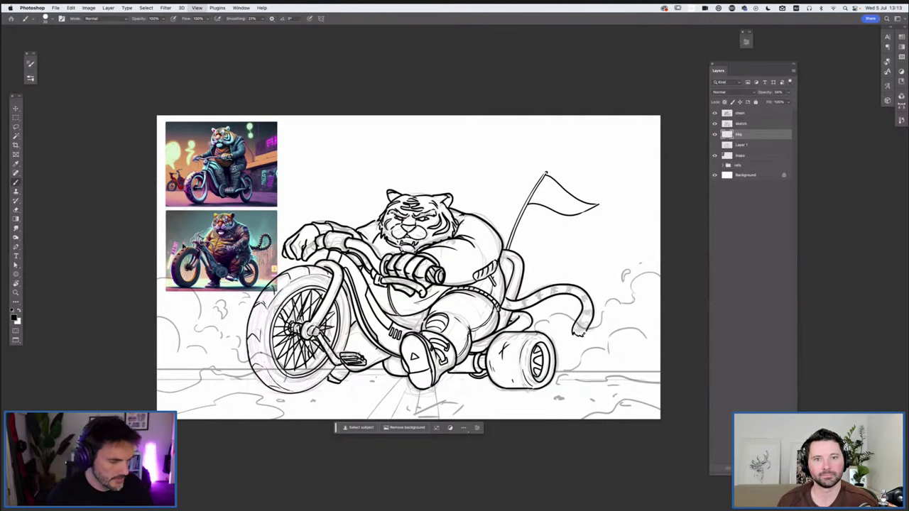
# - Zoom in to study the tiger-on-bike references up close, then zoom back out
pyautogui.hotkey('ctrl', '+')
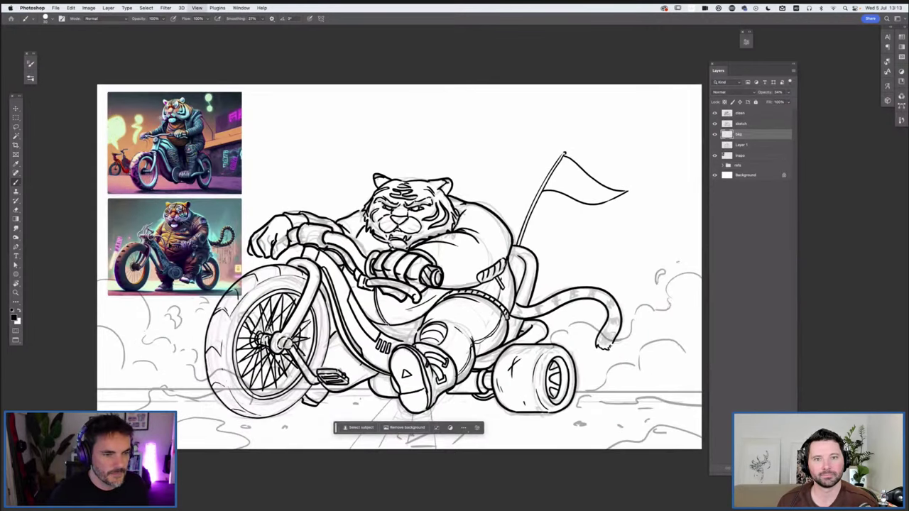
pyautogui.hotkey('ctrl', '+')
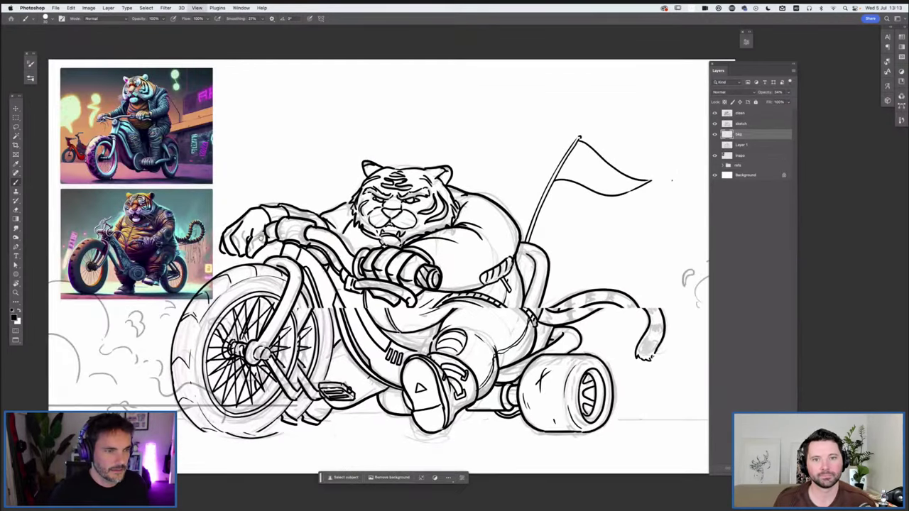
pyautogui.hotkey('ctrl', '+')
pyautogui.hotkey('ctrl', '+')
pyautogui.hscroll(-5, 455, 270)
pyautogui.scroll(1, 454, 270)
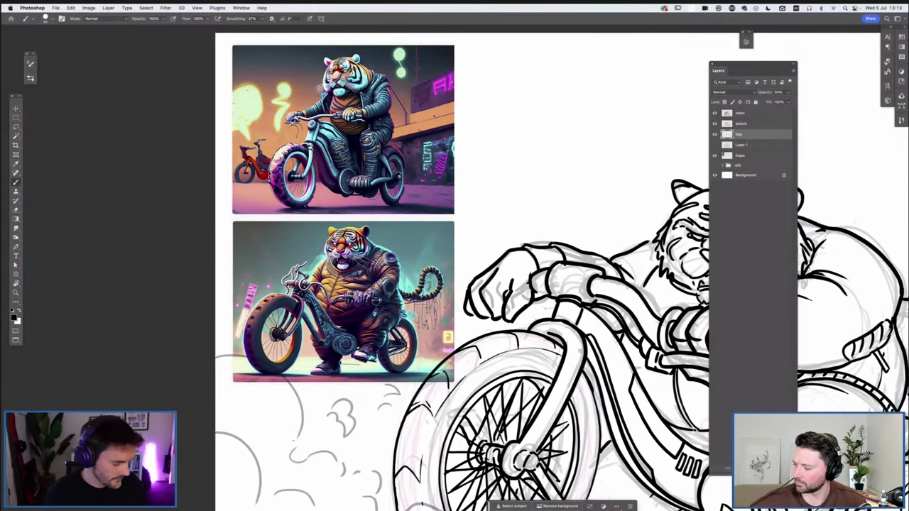
pyautogui.hotkey('ctrl', '-')
pyautogui.hotkey('ctrl', '-')
pyautogui.hotkey('ctrl', '+')
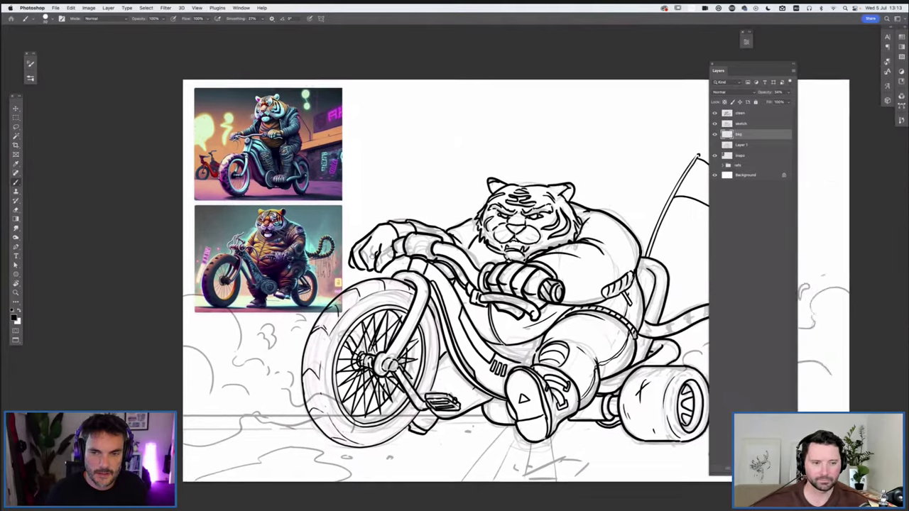
pyautogui.hotkey('ctrl', '-')
pyautogui.hscroll(2, 506, 282)
pyautogui.hotkey('ctrl', '-')
pyautogui.hotkey('ctrl', '+')
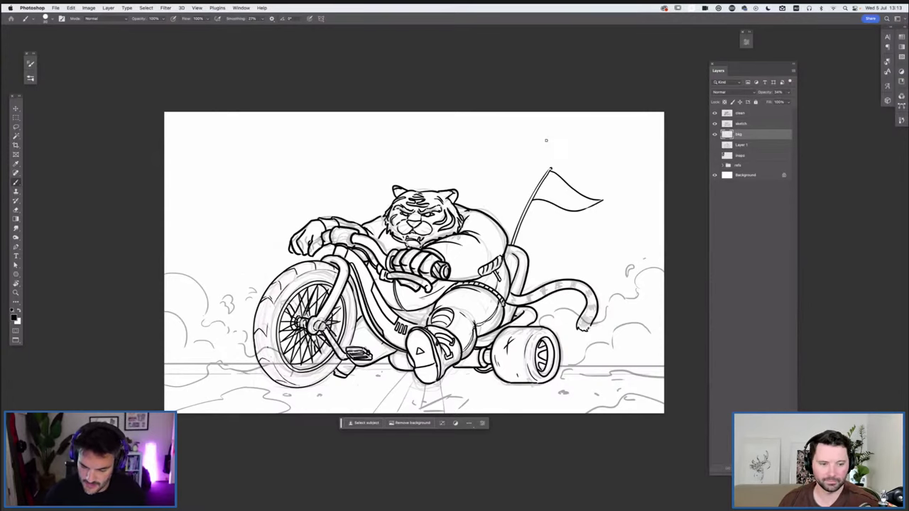
pyautogui.press('super+Tab')
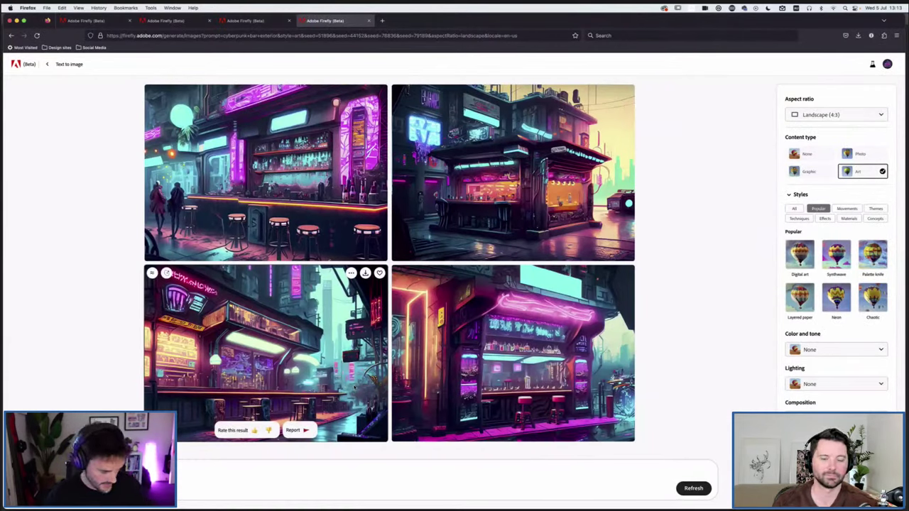
# - Screenshot a region of the lower-left Firefly cyberpunk street image for reference
pyautogui.press('F1')
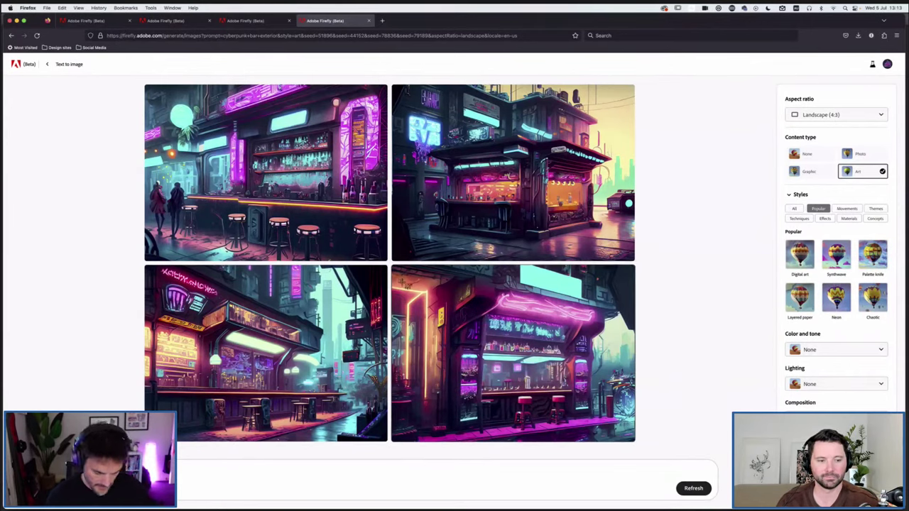
pyautogui.moveTo(512, 353)
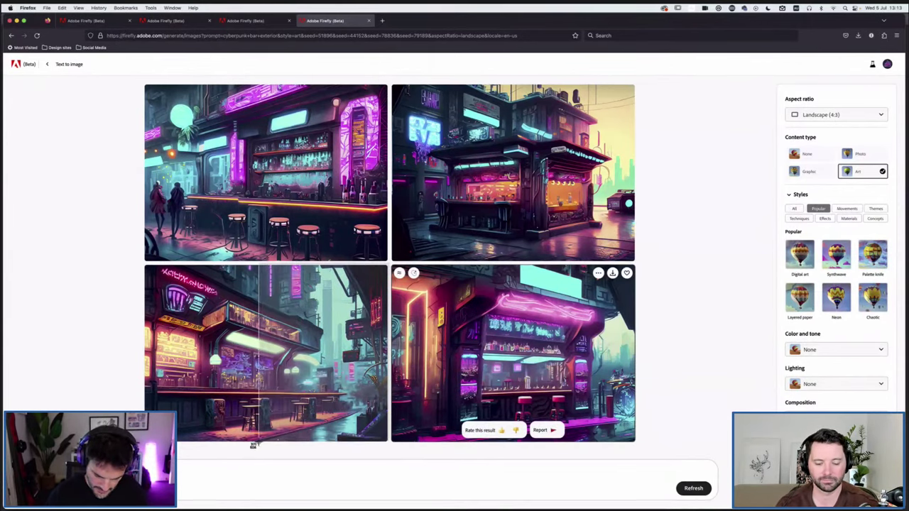
pyautogui.press('super+Tab')
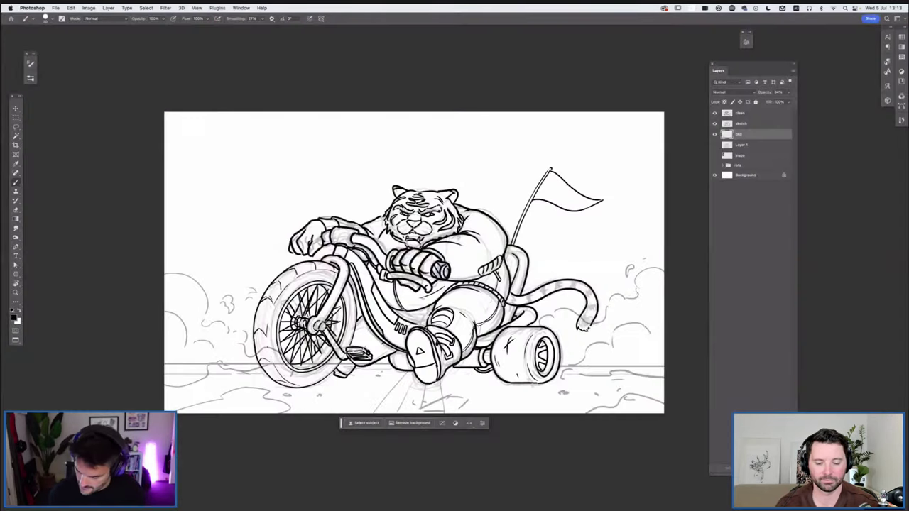
# - Place the city screenshot into the drawing, scale it, and commit it at the right
pyautogui.moveTo(370, 263)
pyautogui.mouseDown()
pyautogui.moveTo(294, 186)
pyautogui.moveTo(253, 192)
pyautogui.mouseUp()
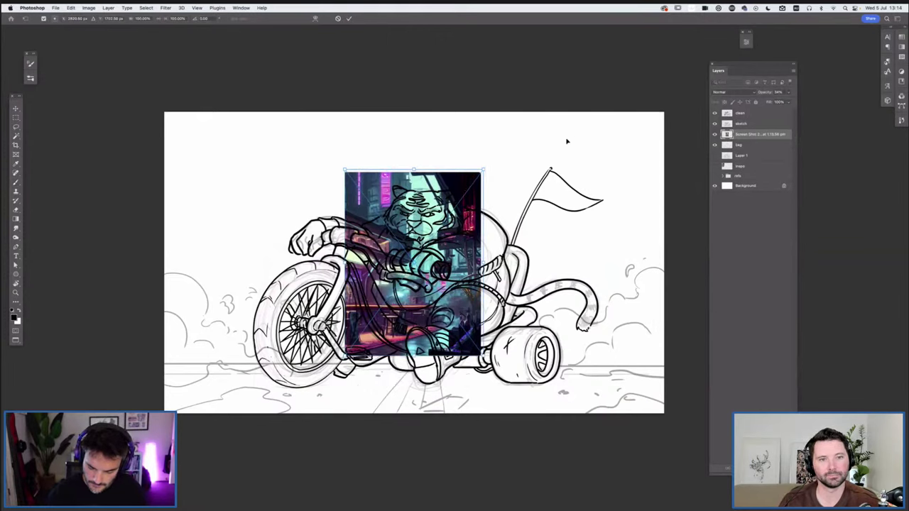
pyautogui.moveTo(588, 137); pyautogui.dragTo(643, 142)
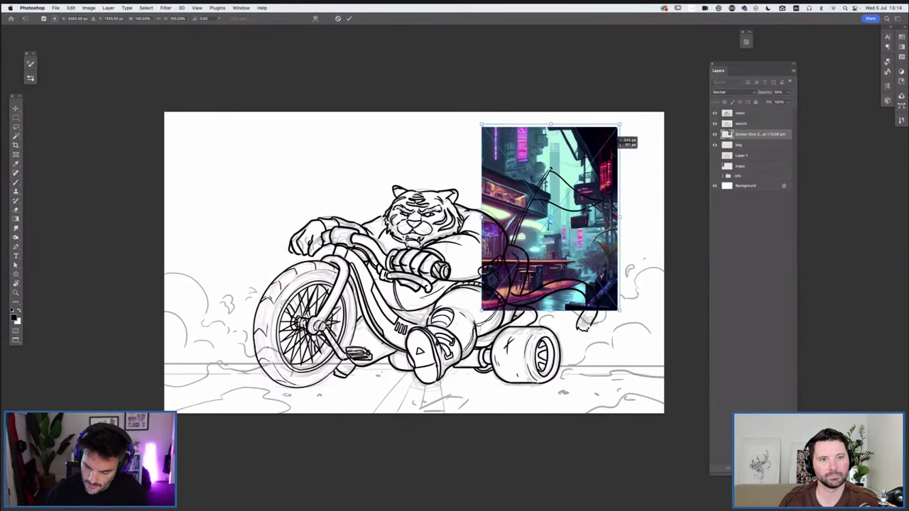
pyautogui.moveTo(646, 137); pyautogui.dragTo(660, 154)
pyautogui.moveTo(530, 237)
pyautogui.mouseDown()
pyautogui.moveTo(421, 236)
pyautogui.moveTo(481, 237)
pyautogui.mouseUp()
pyautogui.moveTo(652, 213)
pyautogui.mouseDown()
pyautogui.moveTo(632, 202)
pyautogui.moveTo(659, 213)
pyautogui.mouseUp()
pyautogui.press('Return')
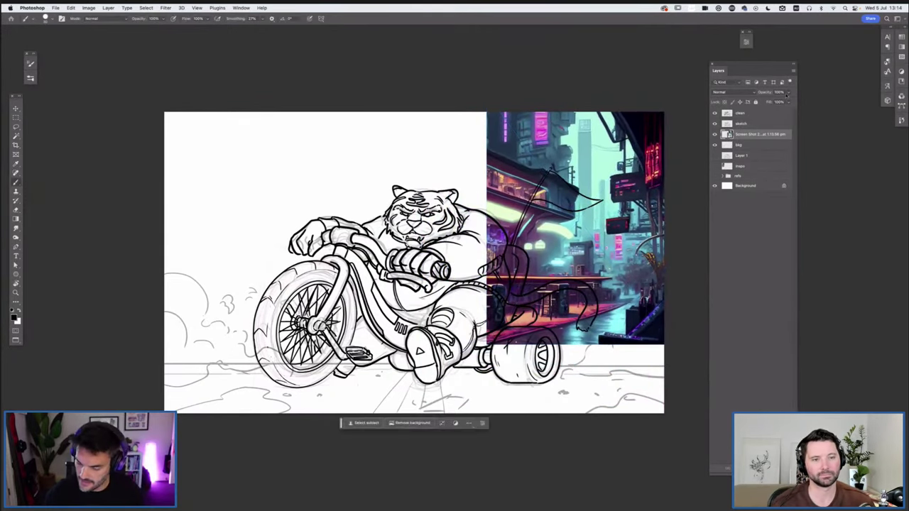
# - Set the screenshot layer to 50% opacity and move it to the canvas top-left
pyautogui.moveTo(768, 103); pyautogui.dragTo(765, 102)
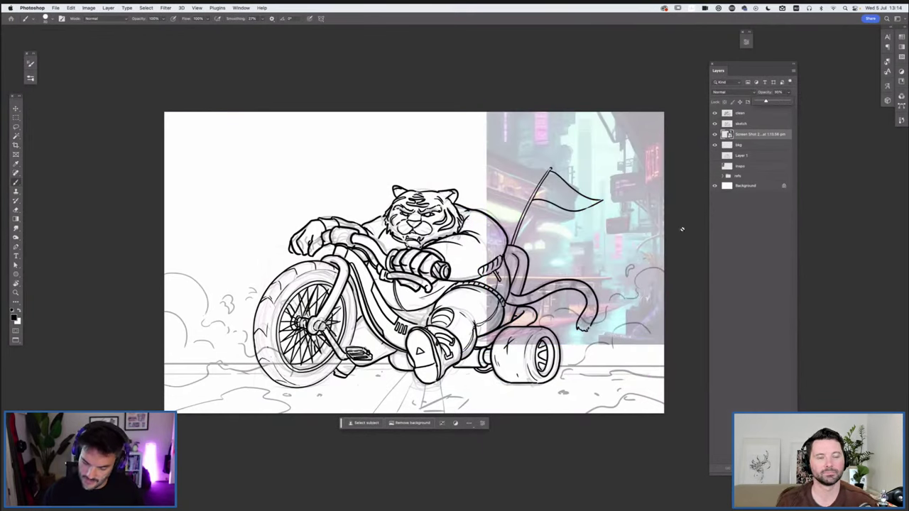
pyautogui.hotkey('ctrl', 't')
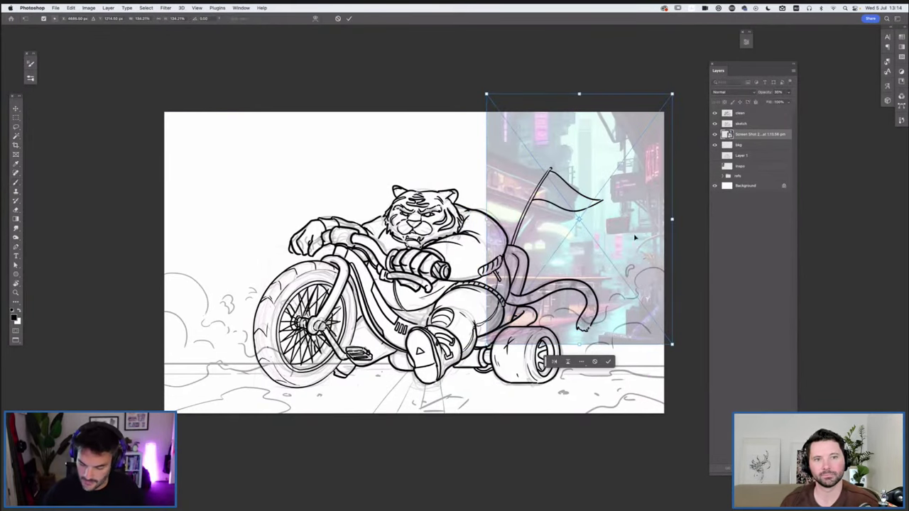
pyautogui.moveTo(633, 237); pyautogui.dragTo(360, 221)
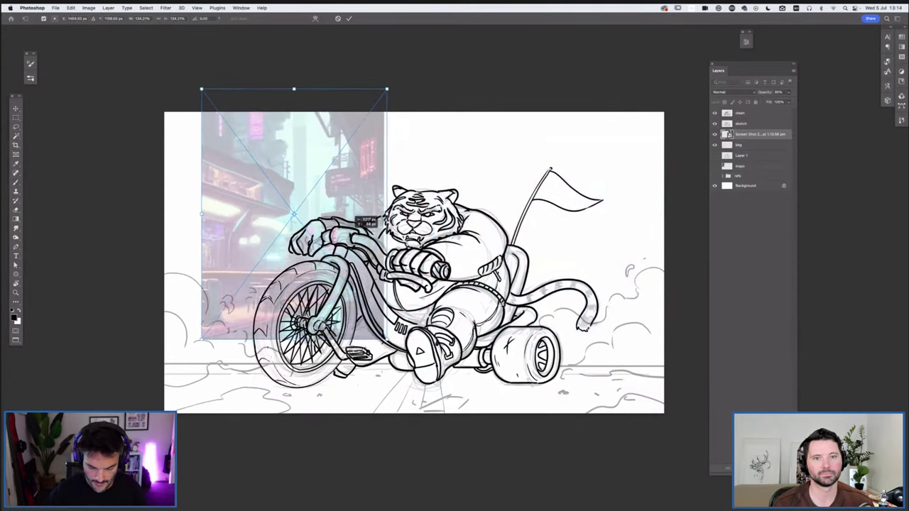
pyautogui.moveTo(360, 221); pyautogui.dragTo(359, 216)
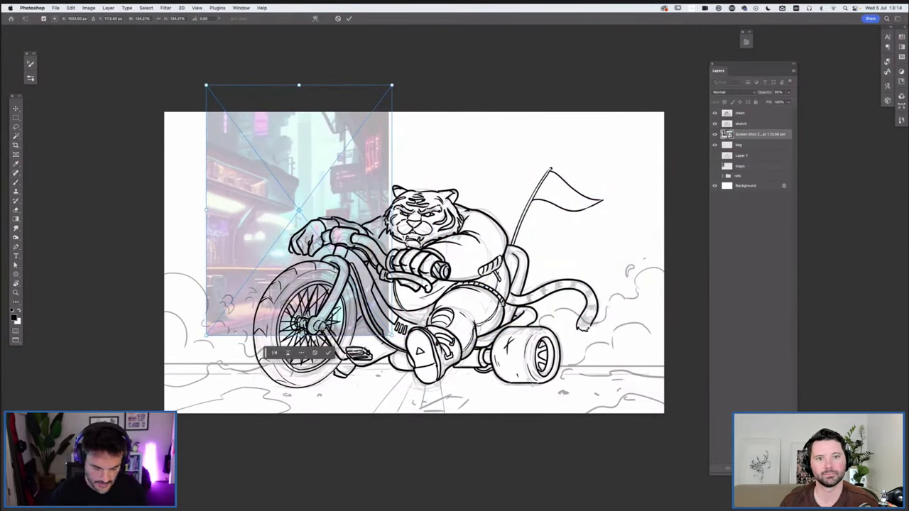
# - Commit the city screenshot's position and drag its layer below the bkg layer
pyautogui.press('Return')
pyautogui.press('b')
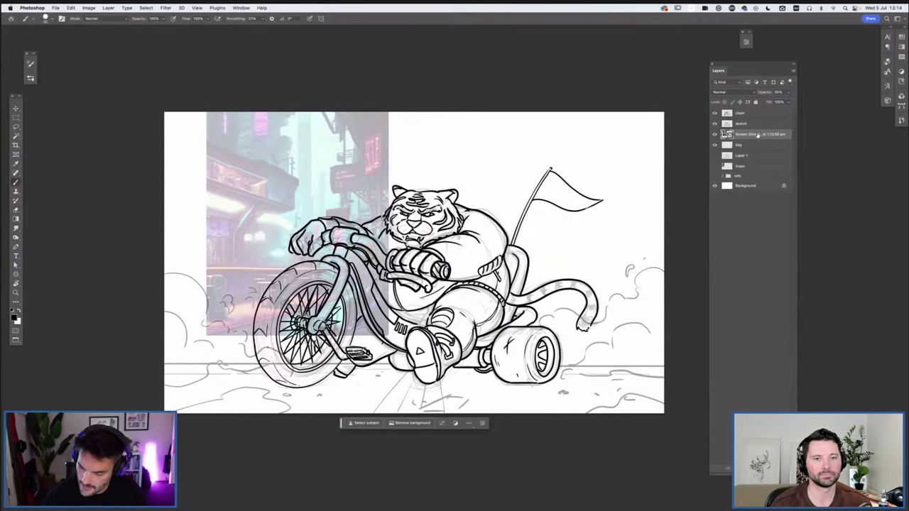
pyautogui.moveTo(757, 134); pyautogui.dragTo(756, 150)
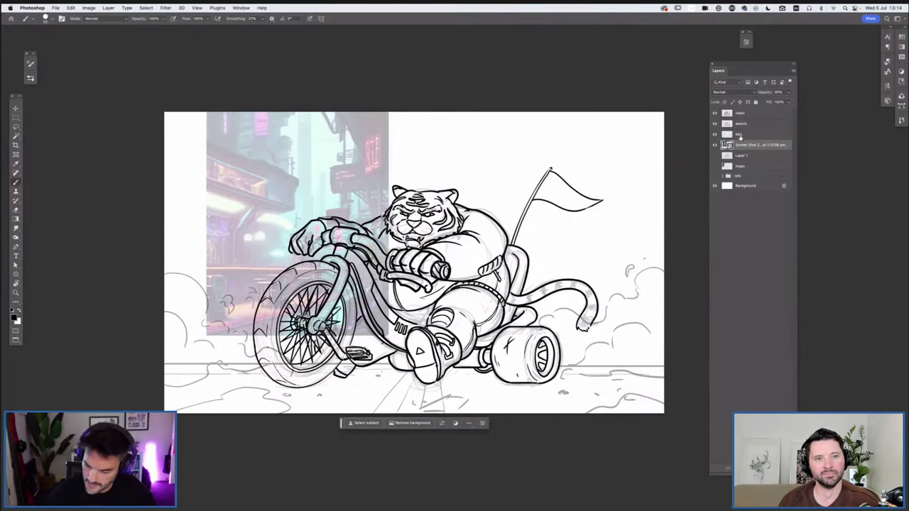
# - On the bkg layer with 2% smoothing, sketch the building's slanted roofline, corner and walls
pyautogui.click(741, 134)
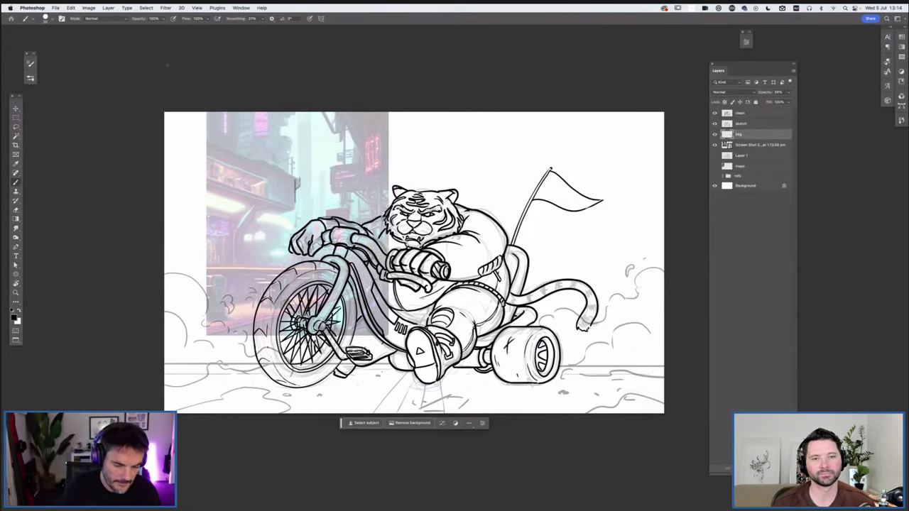
pyautogui.moveTo(262, 18); pyautogui.dragTo(254, 27)
pyautogui.moveTo(298, 177); pyautogui.dragTo(142, 117)
pyautogui.moveTo(294, 207); pyautogui.dragTo(293, 199)
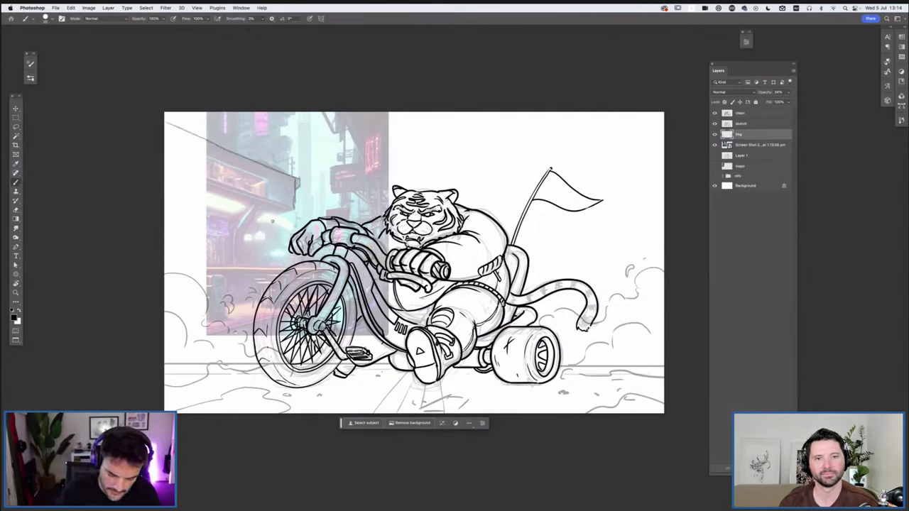
pyautogui.moveTo(295, 209); pyautogui.dragTo(274, 217)
pyautogui.moveTo(270, 267)
pyautogui.mouseDown()
pyautogui.moveTo(270, 223)
pyautogui.moveTo(262, 242)
pyautogui.mouseUp()
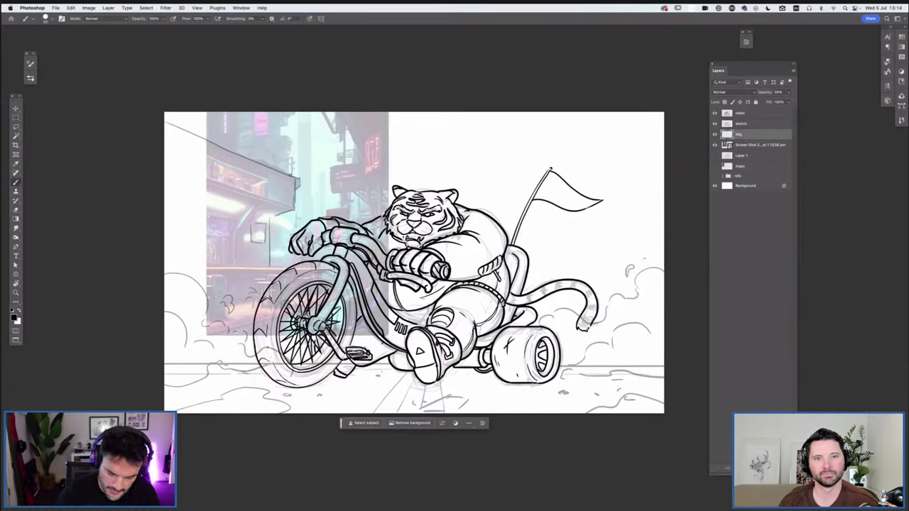
# - Add the building's diagonal and vertical lines, then begin transforming the reference screenshot layer
pyautogui.moveTo(287, 169); pyautogui.dragTo(256, 157)
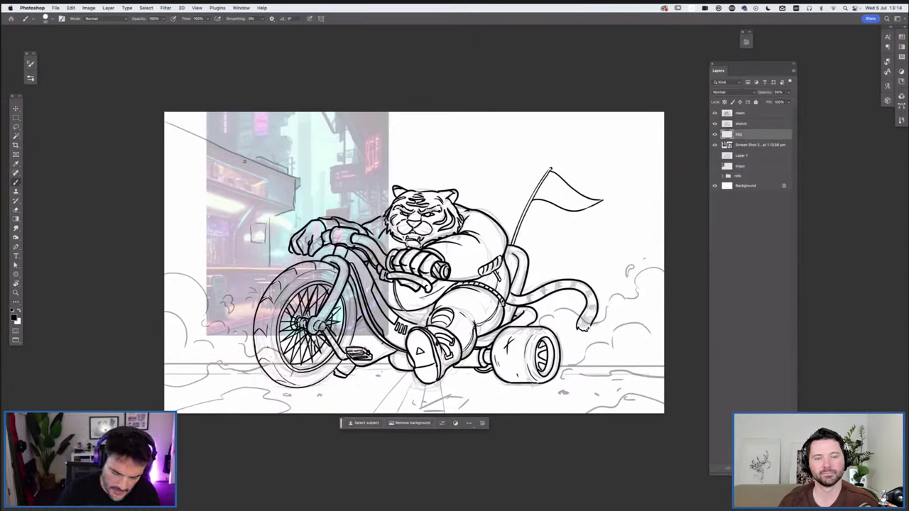
pyautogui.moveTo(291, 209); pyautogui.dragTo(247, 191)
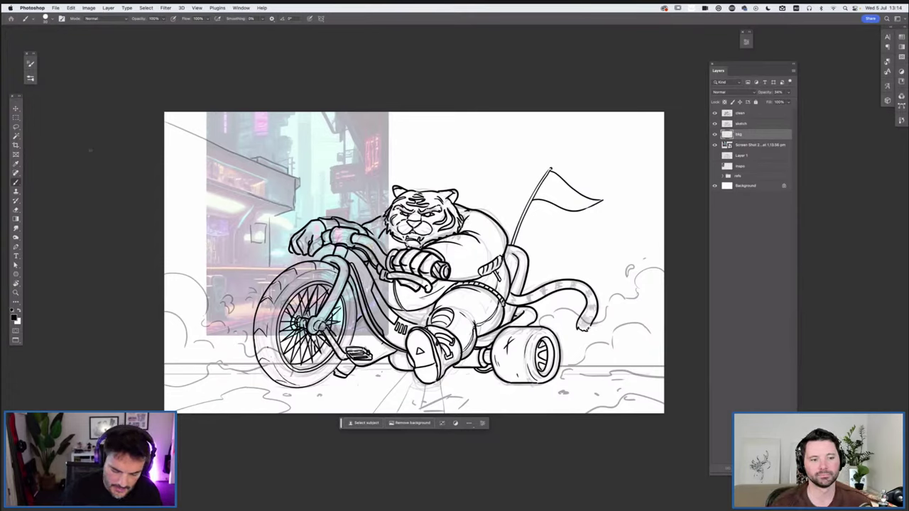
pyautogui.moveTo(165, 162)
pyautogui.mouseDown()
pyautogui.moveTo(249, 193)
pyautogui.moveTo(200, 155)
pyautogui.moveTo(175, 162)
pyautogui.moveTo(267, 182)
pyautogui.moveTo(267, 203)
pyautogui.mouseUp()
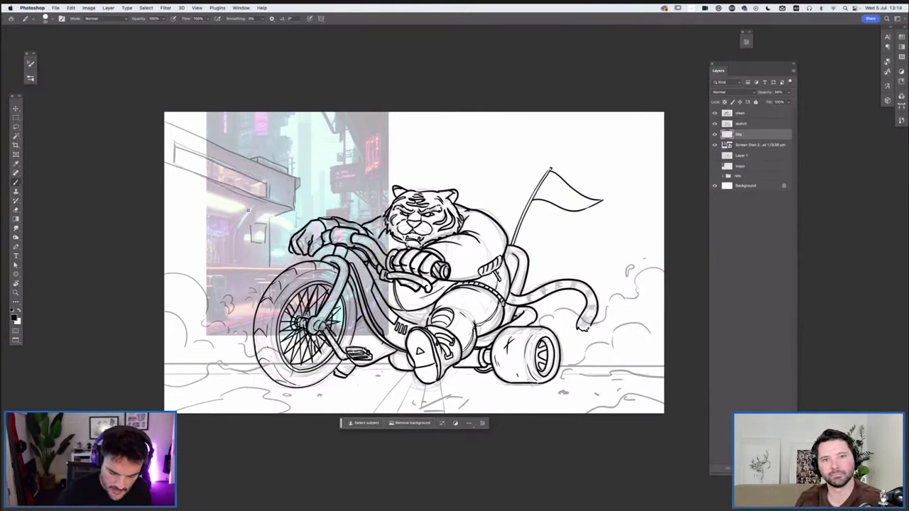
pyautogui.moveTo(121, 172); pyautogui.dragTo(273, 217)
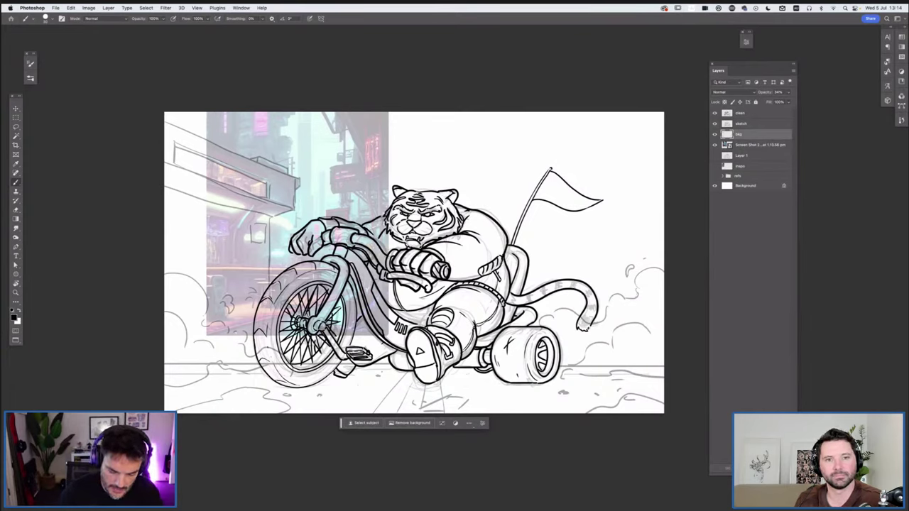
pyautogui.moveTo(218, 112)
pyautogui.mouseDown()
pyautogui.moveTo(219, 142)
pyautogui.moveTo(230, 140)
pyautogui.mouseUp()
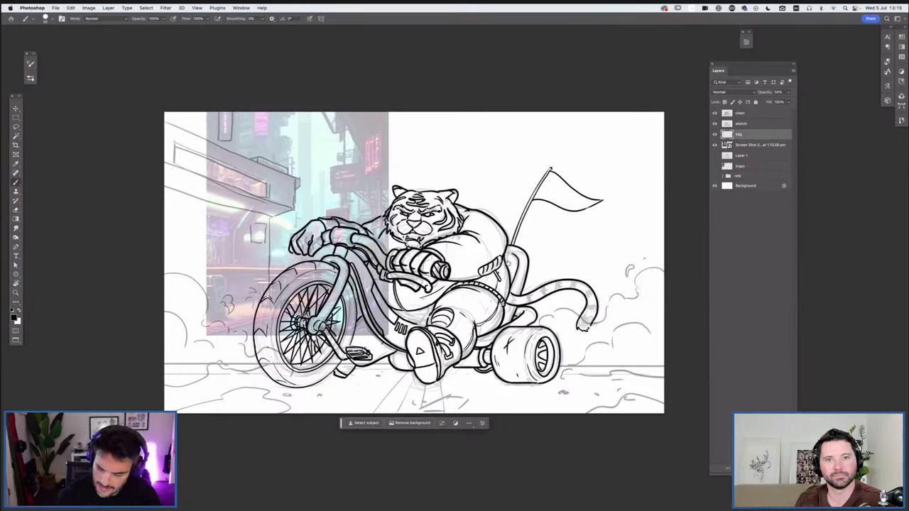
pyautogui.click(744, 145)
pyautogui.hotkey('ctrl', 't')
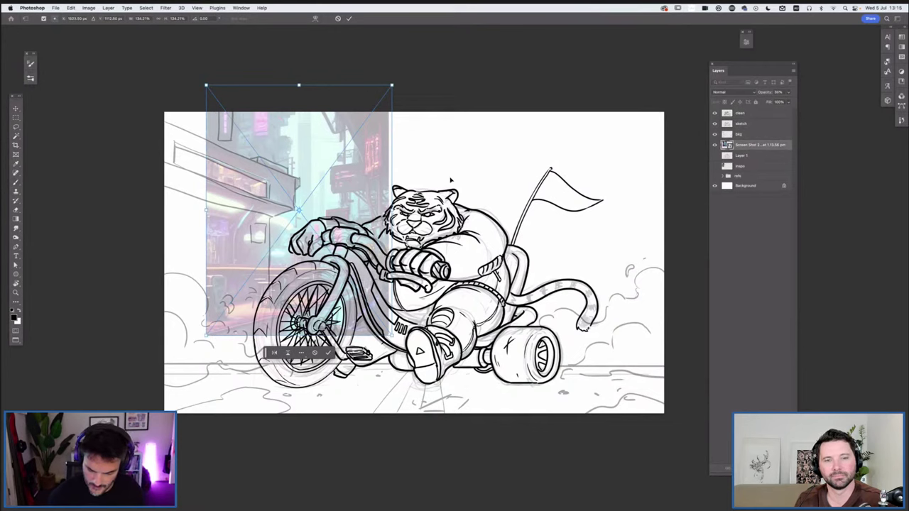
# - Move the city reference screenshot over to the right half of the canvas
pyautogui.moveTo(417, 177); pyautogui.dragTo(624, 185)
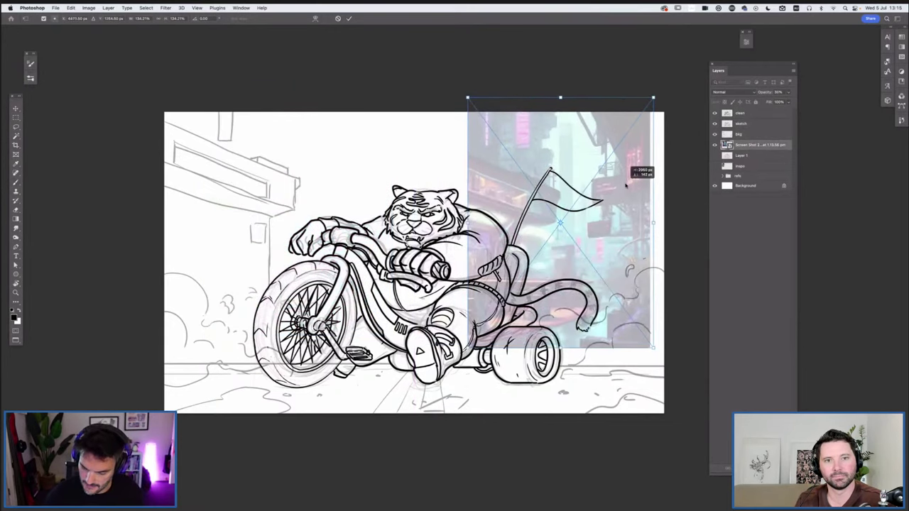
pyautogui.moveTo(626, 186); pyautogui.dragTo(630, 186)
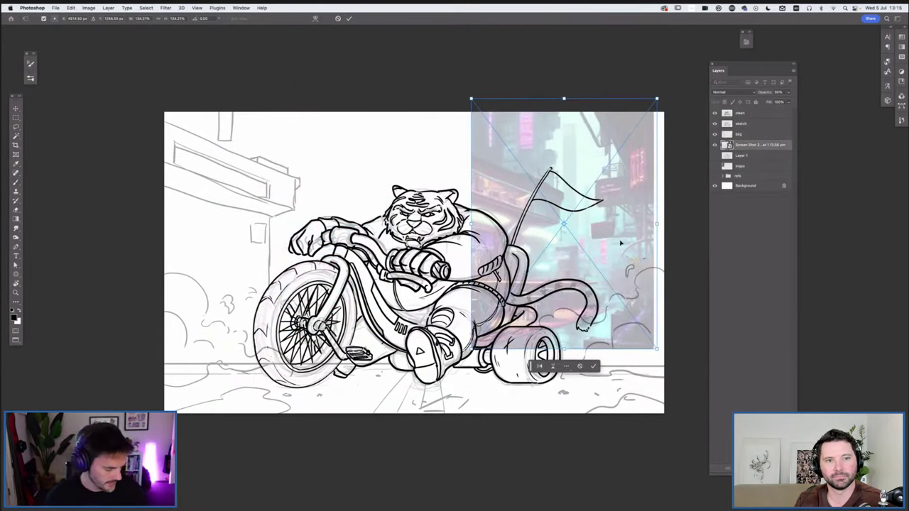
pyautogui.press('Return')
# - On the bkg layer, sketch a rectangular traffic-light sign beside the building edge at upper right
pyautogui.press('b')
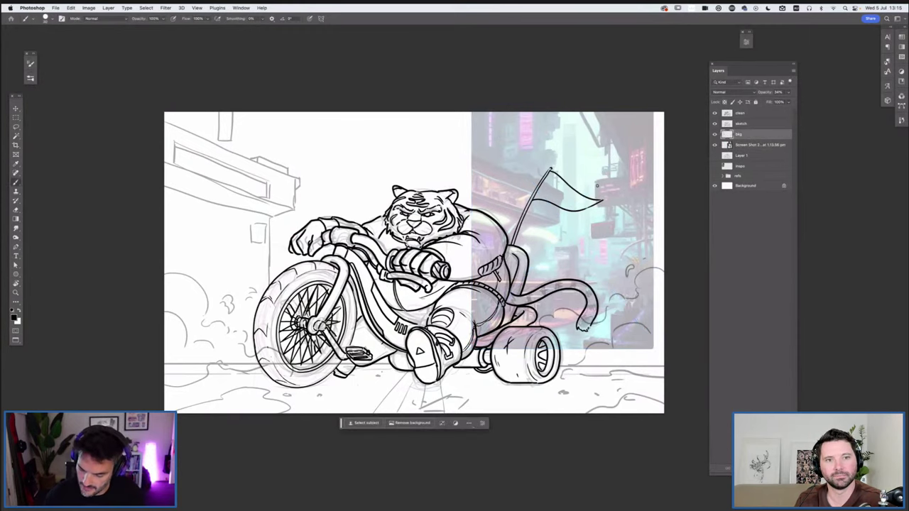
pyautogui.moveTo(595, 182); pyautogui.dragTo(605, 216)
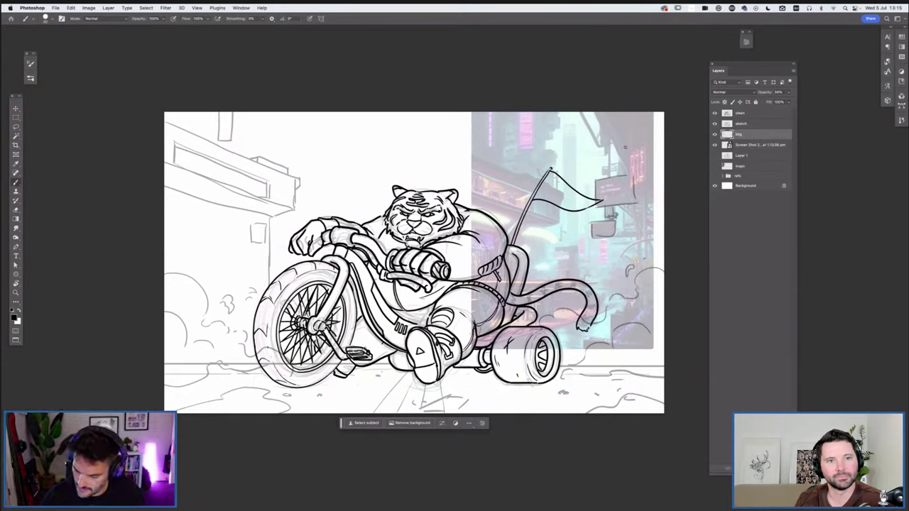
pyautogui.moveTo(651, 140); pyautogui.dragTo(628, 195)
pyautogui.moveTo(651, 137); pyautogui.dragTo(636, 195)
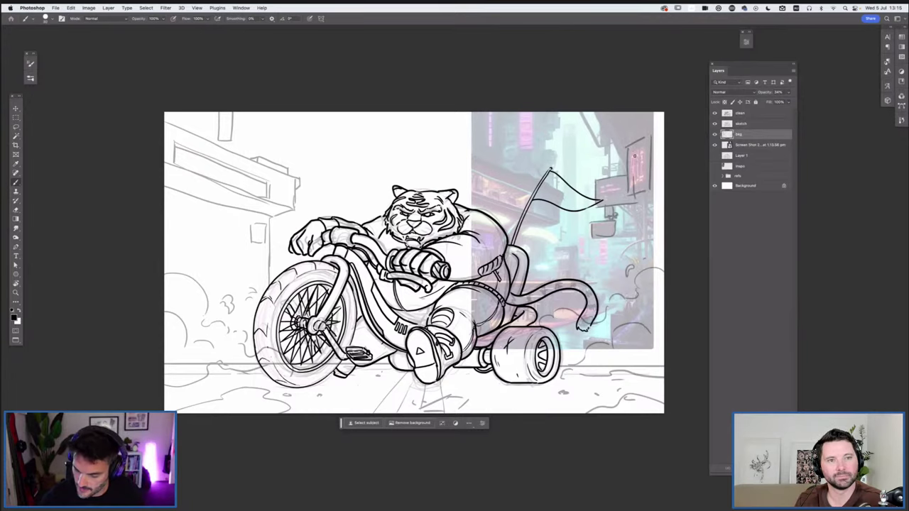
pyautogui.moveTo(636, 147); pyautogui.dragTo(629, 177)
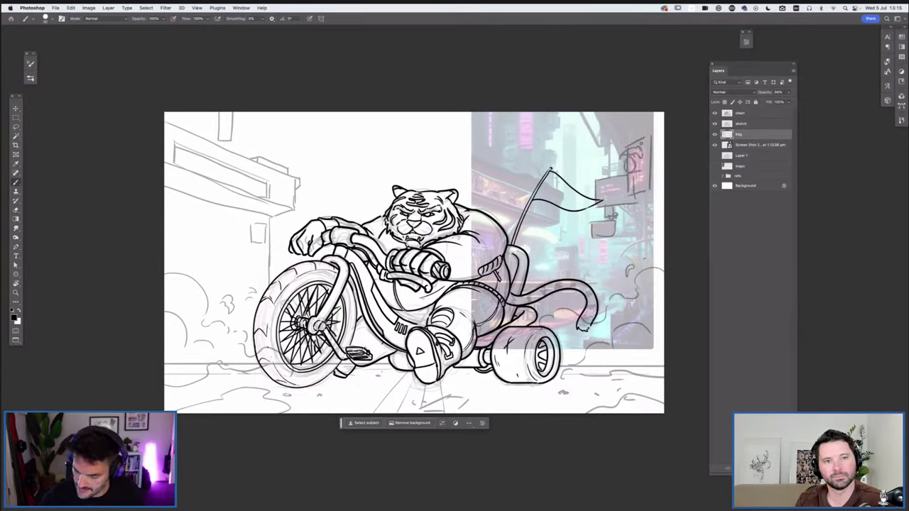
pyautogui.moveTo(642, 154); pyautogui.dragTo(630, 190)
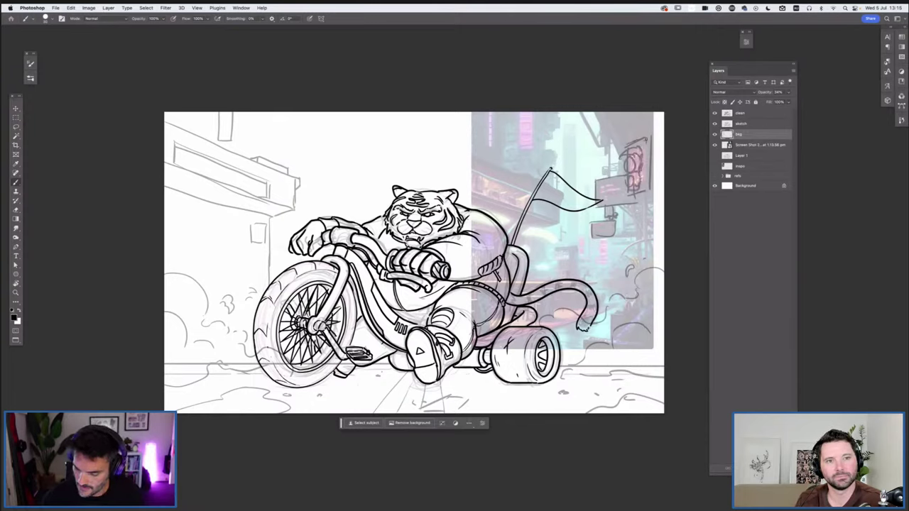
pyautogui.moveTo(641, 131); pyautogui.dragTo(650, 246)
# - Sketch the pole below the traffic-light sign, then hide the reference screenshot
pyautogui.moveTo(623, 206); pyautogui.dragTo(639, 231)
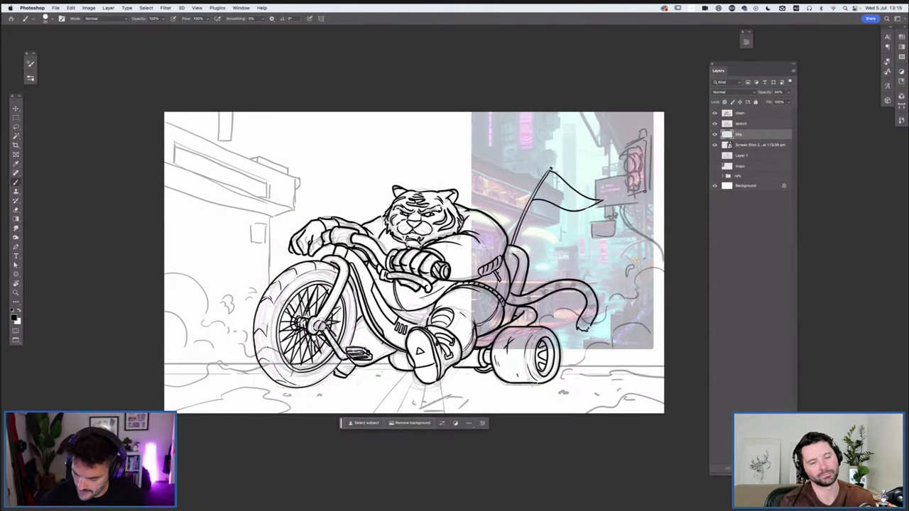
pyautogui.moveTo(645, 193); pyautogui.dragTo(652, 249)
pyautogui.moveTo(638, 217); pyautogui.dragTo(648, 254)
pyautogui.moveTo(626, 205); pyautogui.dragTo(640, 232)
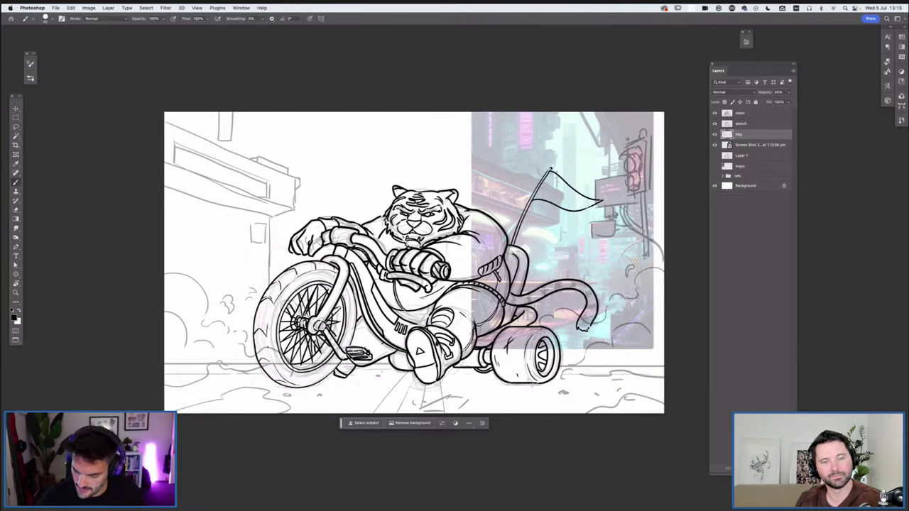
pyautogui.moveTo(629, 139); pyautogui.dragTo(598, 114)
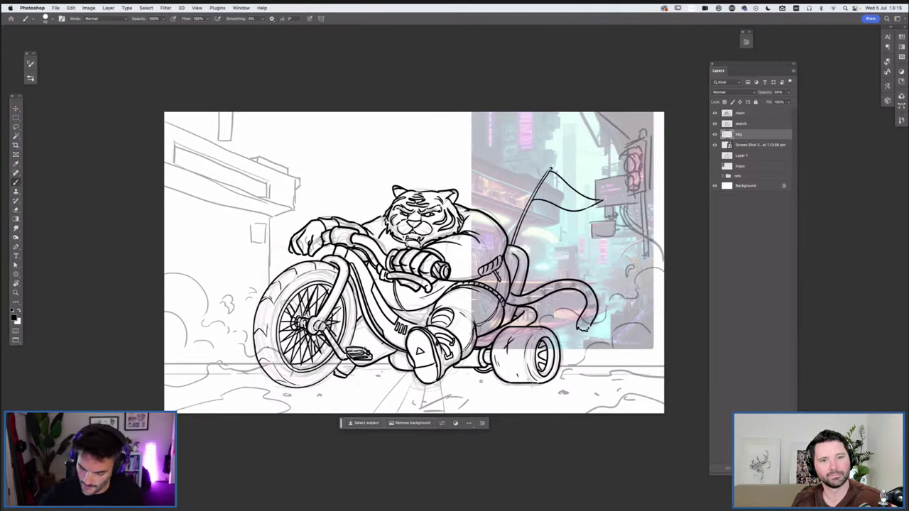
pyautogui.hotkey('ctrl', ',')
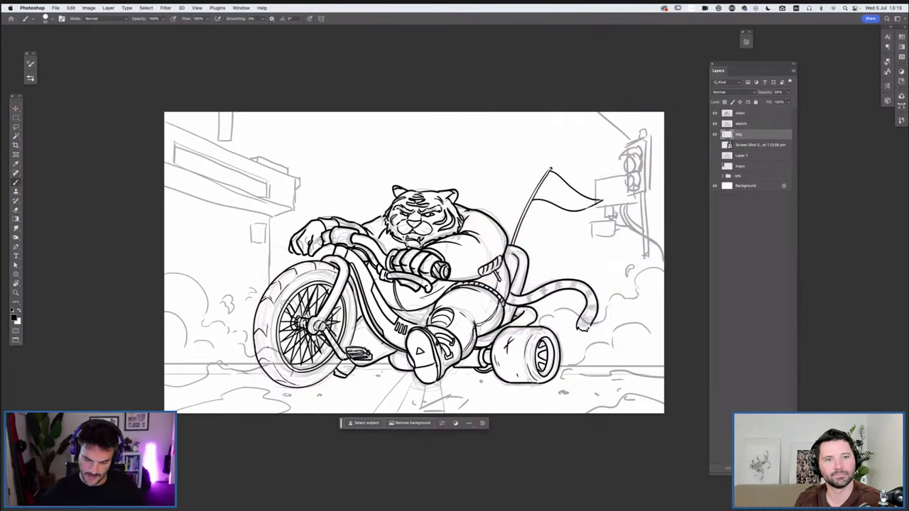
# - Lasso and delete the stray sketch line at the top right
pyautogui.press('l')
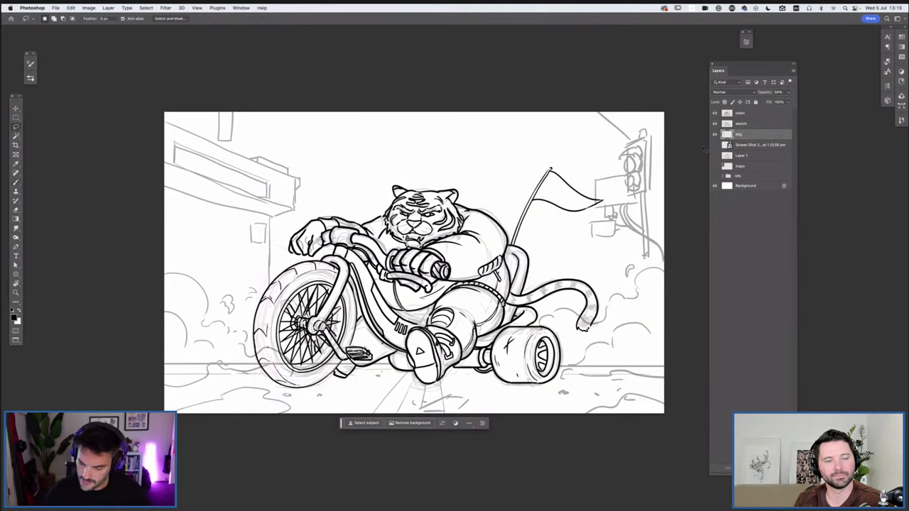
pyautogui.moveTo(638, 135); pyautogui.dragTo(564, 112)
pyautogui.press('Delete')
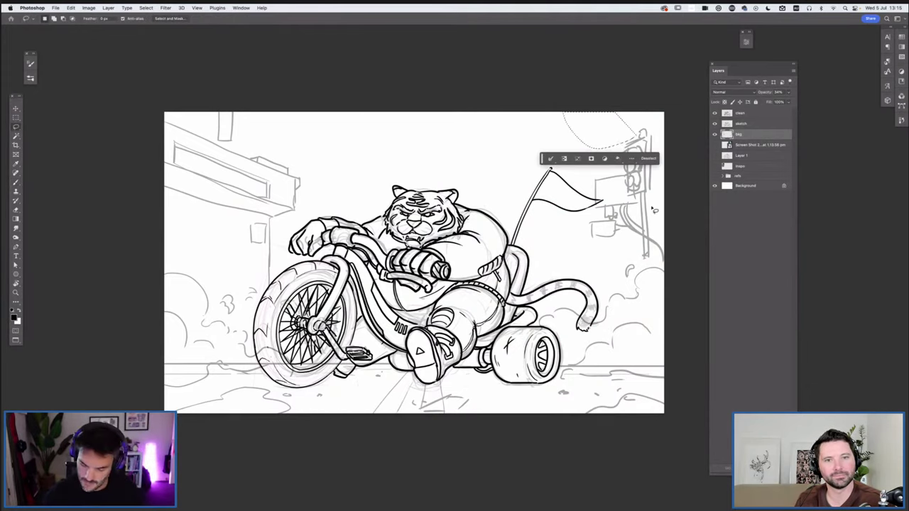
pyautogui.hotkey('ctrl', 'd')
# - Sketch faint distant building edges behind the tiger's head and handlebars
pyautogui.press('b')
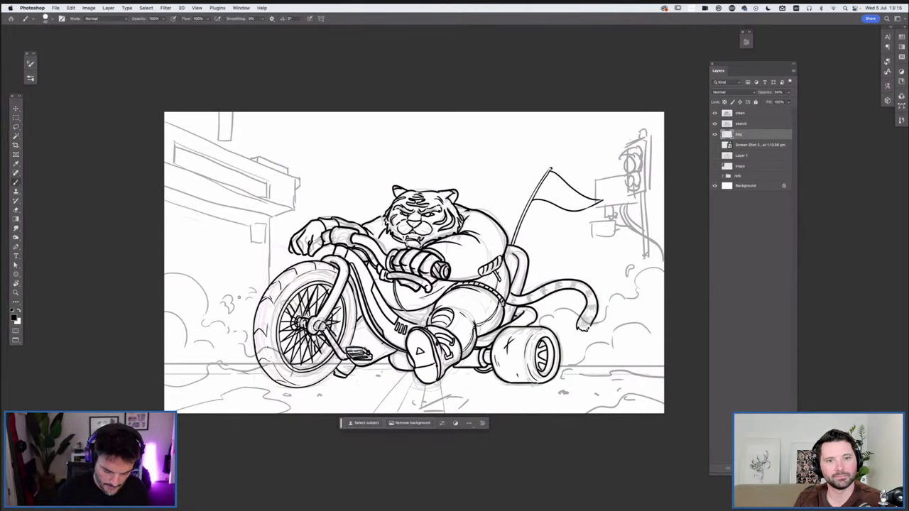
pyautogui.moveTo(238, 225)
pyautogui.mouseDown()
pyautogui.moveTo(239, 296)
pyautogui.moveTo(226, 295)
pyautogui.mouseUp()
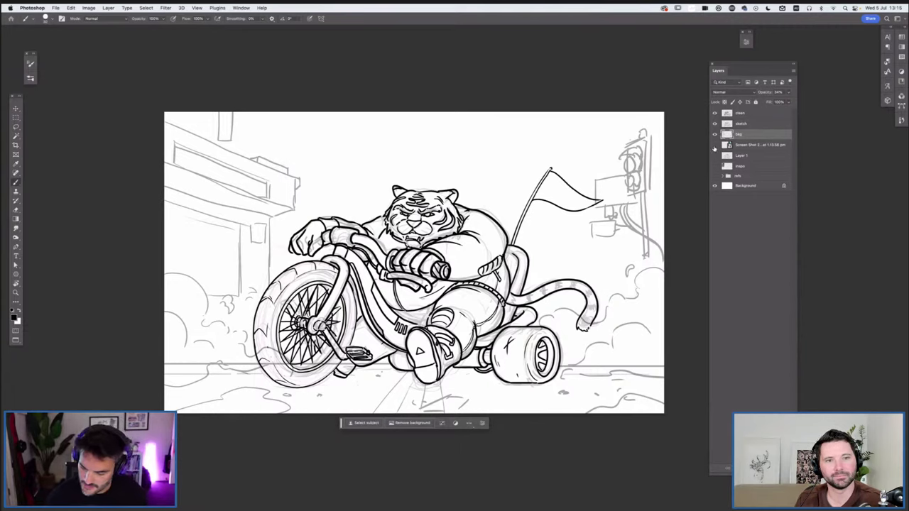
pyautogui.click(715, 146)
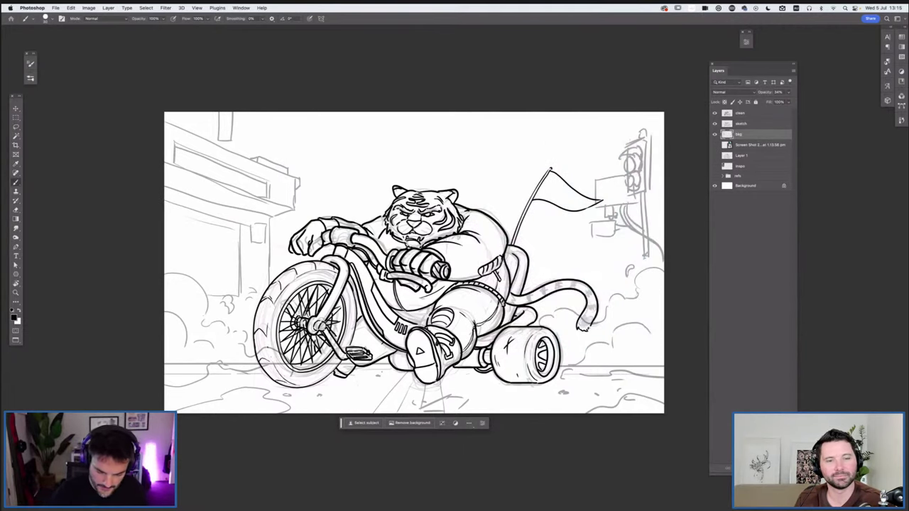
pyautogui.moveTo(324, 112); pyautogui.dragTo(311, 220)
pyautogui.moveTo(375, 143); pyautogui.dragTo(358, 220)
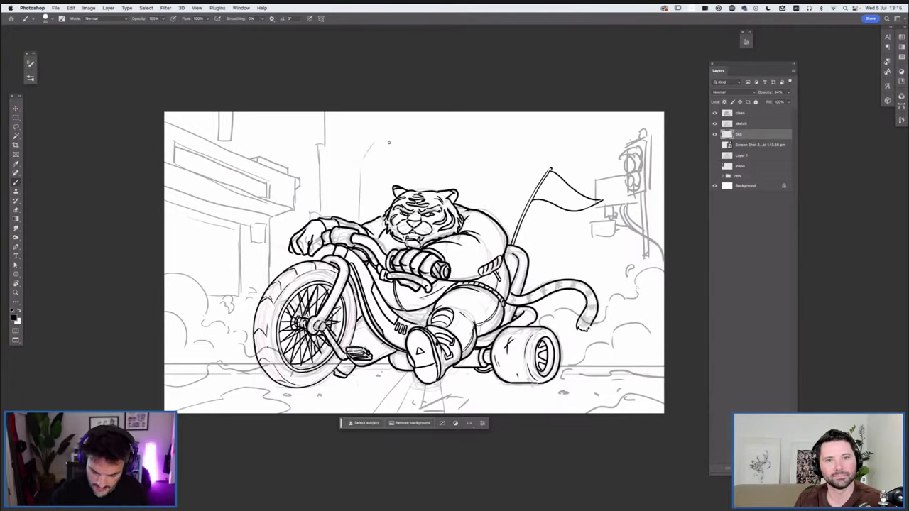
pyautogui.moveTo(401, 139)
pyautogui.mouseDown()
pyautogui.moveTo(401, 177)
pyautogui.moveTo(473, 209)
pyautogui.mouseUp()
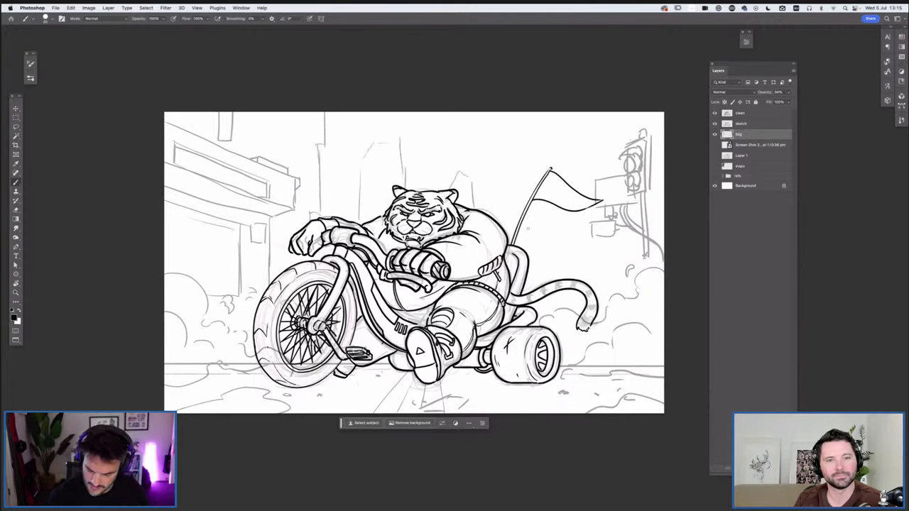
pyautogui.moveTo(523, 228); pyautogui.dragTo(546, 277)
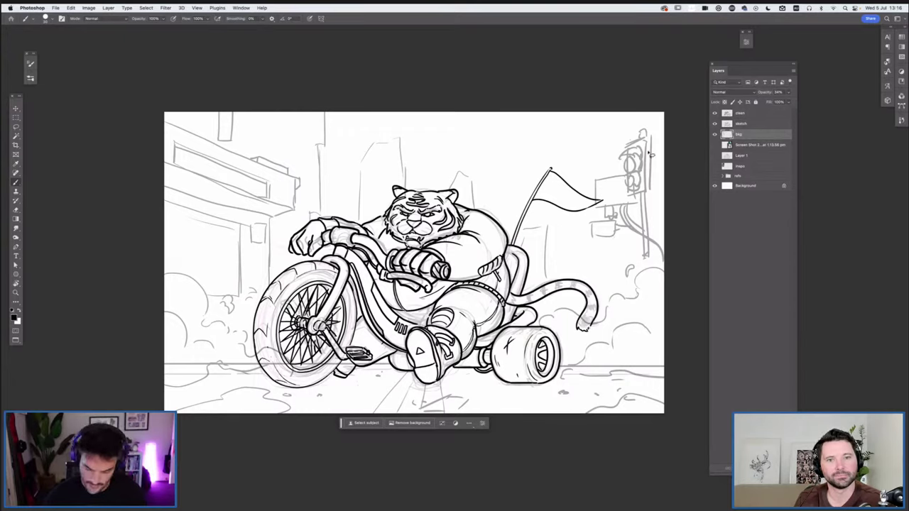
# - Add a curved line near the traffic light and lasso the traffic-light sketch
pyautogui.moveTo(578, 170); pyautogui.dragTo(640, 114)
pyautogui.press('l')
pyautogui.moveTo(667, 270)
pyautogui.mouseDown()
pyautogui.moveTo(660, 163)
pyautogui.moveTo(628, 175)
pyautogui.mouseUp()
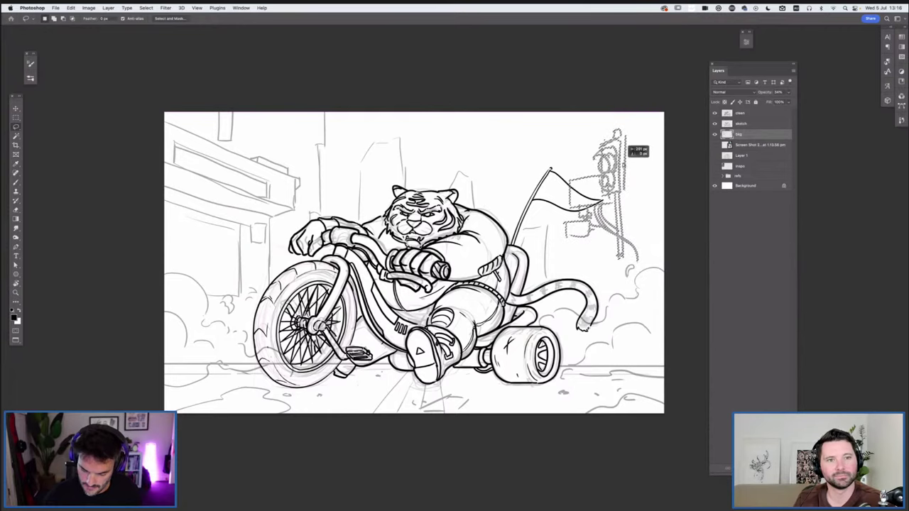
# - Deselect and add vertical and diagonal construction lines to the right-side buildings
pyautogui.hotkey('ctrl', 'd')
pyautogui.press('b')
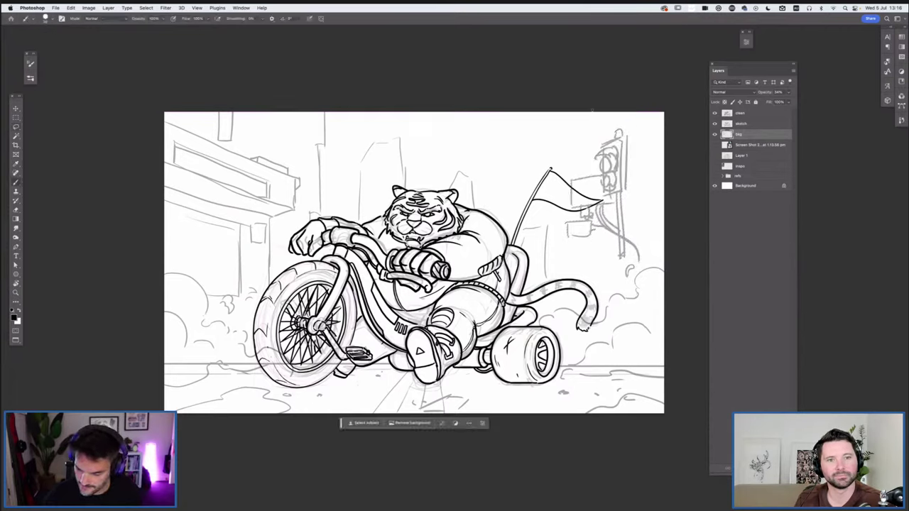
pyautogui.moveTo(589, 137); pyautogui.dragTo(586, 113)
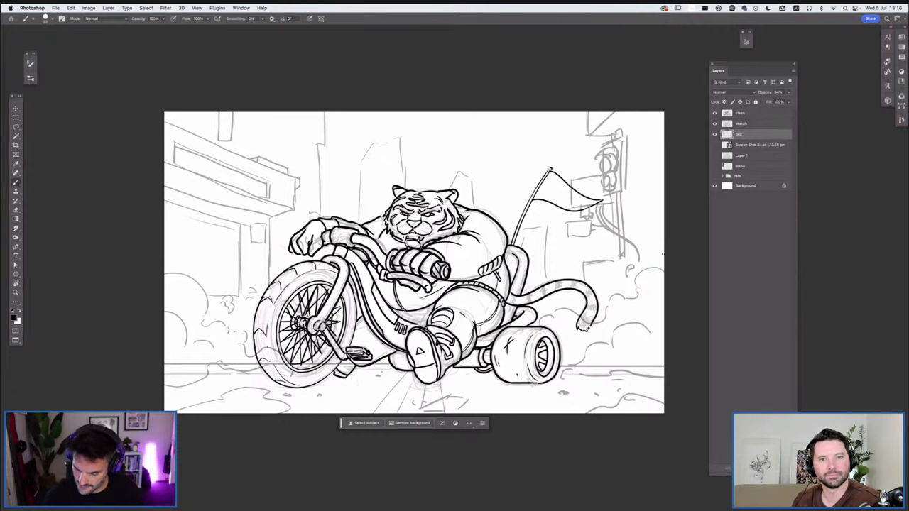
pyautogui.moveTo(664, 250); pyautogui.dragTo(583, 265)
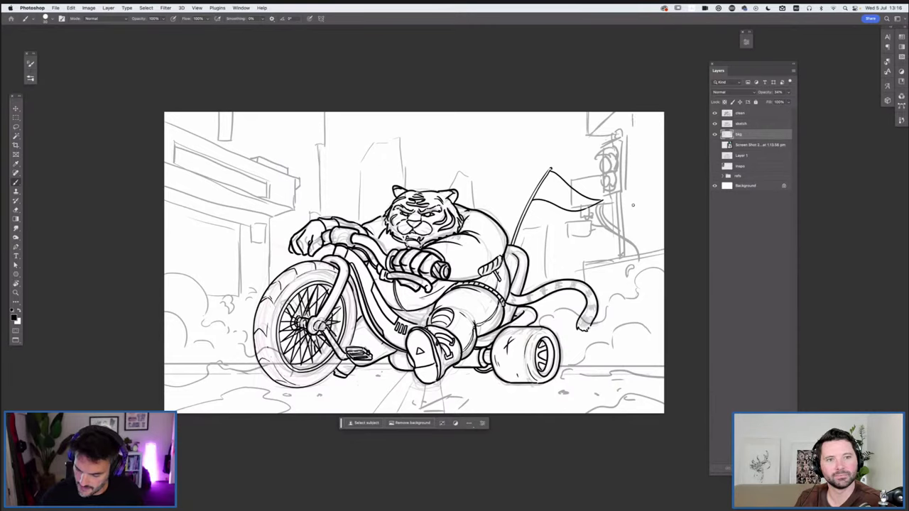
pyautogui.moveTo(630, 206); pyautogui.dragTo(634, 123)
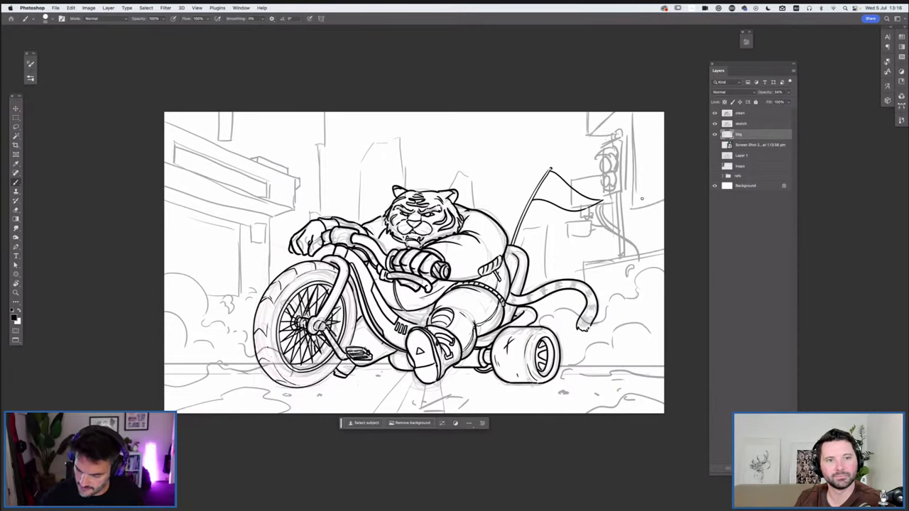
pyautogui.moveTo(632, 206)
pyautogui.mouseDown()
pyautogui.moveTo(663, 114)
pyautogui.moveTo(660, 149)
pyautogui.mouseUp()
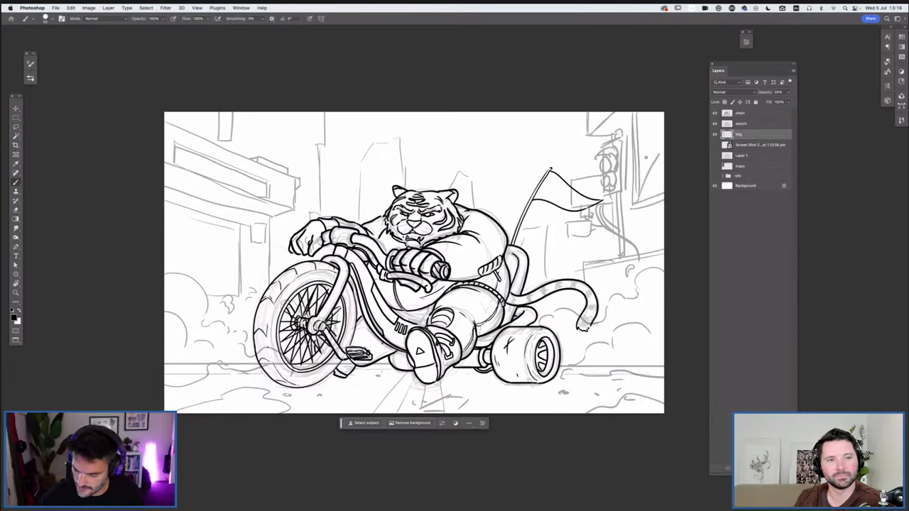
pyautogui.moveTo(637, 206)
pyautogui.mouseDown()
pyautogui.moveTo(663, 142)
pyautogui.moveTo(663, 112)
pyautogui.moveTo(655, 112)
pyautogui.mouseUp()
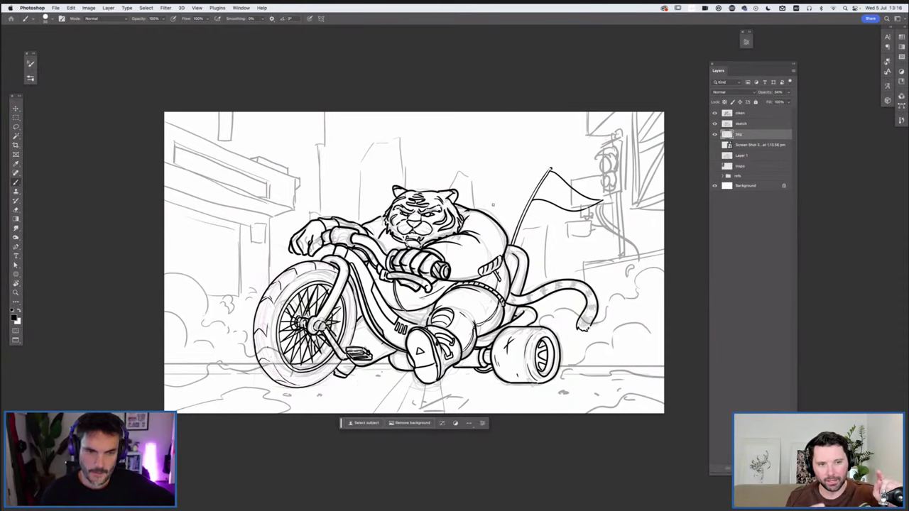
# - Sketch vertical lines above the tiger's head, then draw and undo a circle on the top-left building
pyautogui.moveTo(458, 178); pyautogui.dragTo(457, 151)
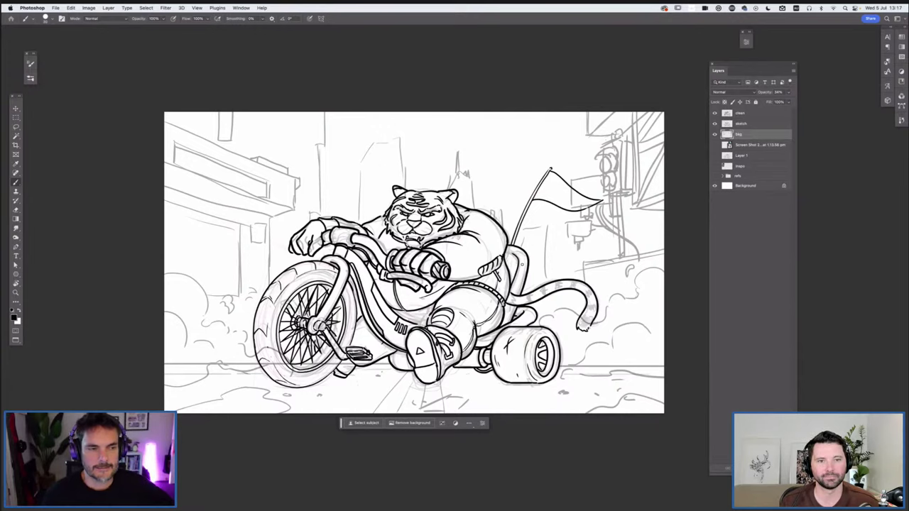
pyautogui.moveTo(171, 238); pyautogui.dragTo(188, 126)
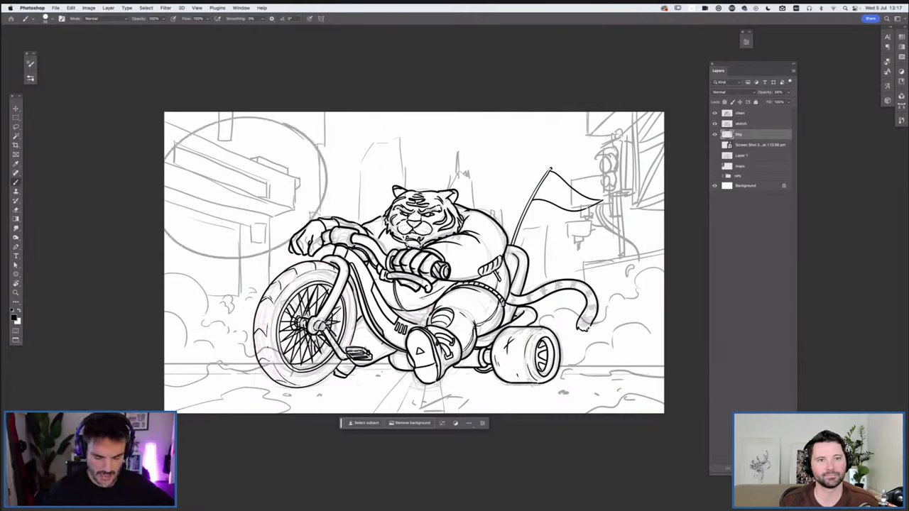
pyautogui.hotkey('ctrl', 'z')
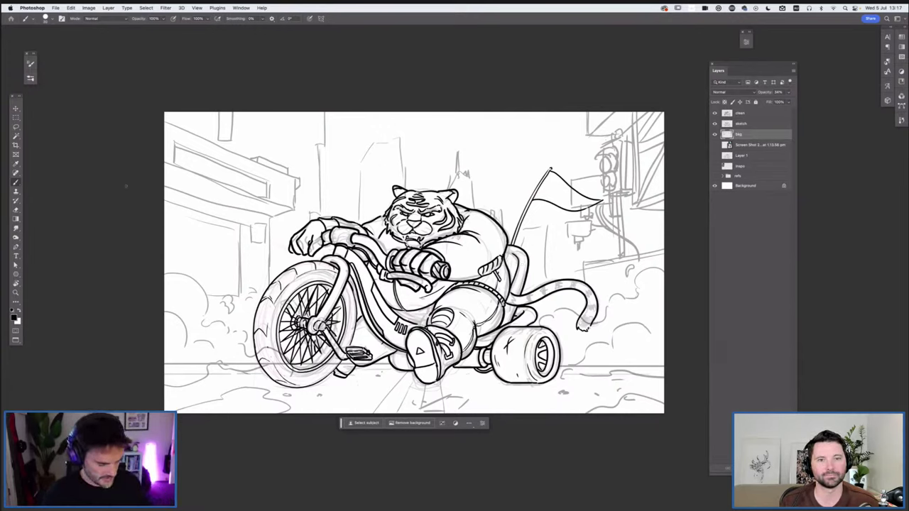
pyautogui.press('l')
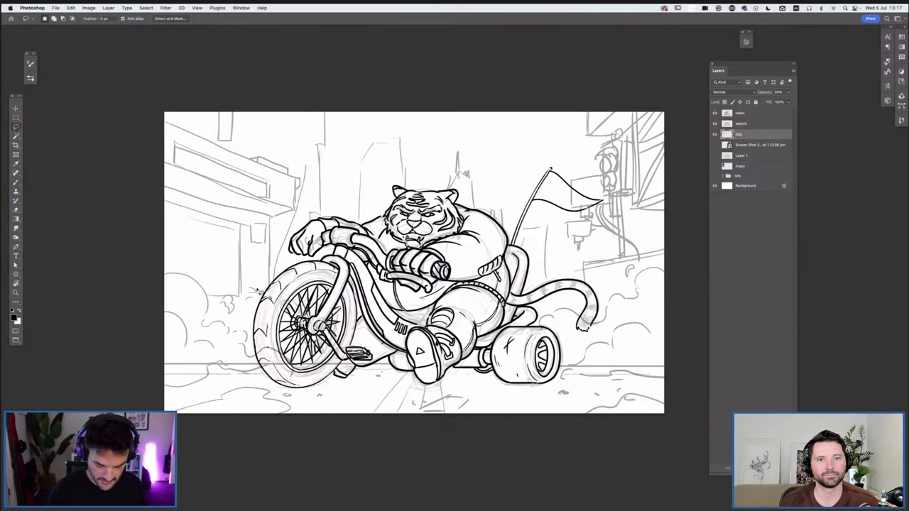
# - Lasso the top-left building and pull its top-left corner upward into a steeper roofline
pyautogui.moveTo(217, 296); pyautogui.dragTo(234, 294)
pyautogui.hotkey('ctrl', 't')
pyautogui.moveTo(165, 112); pyautogui.dragTo(164, 64)
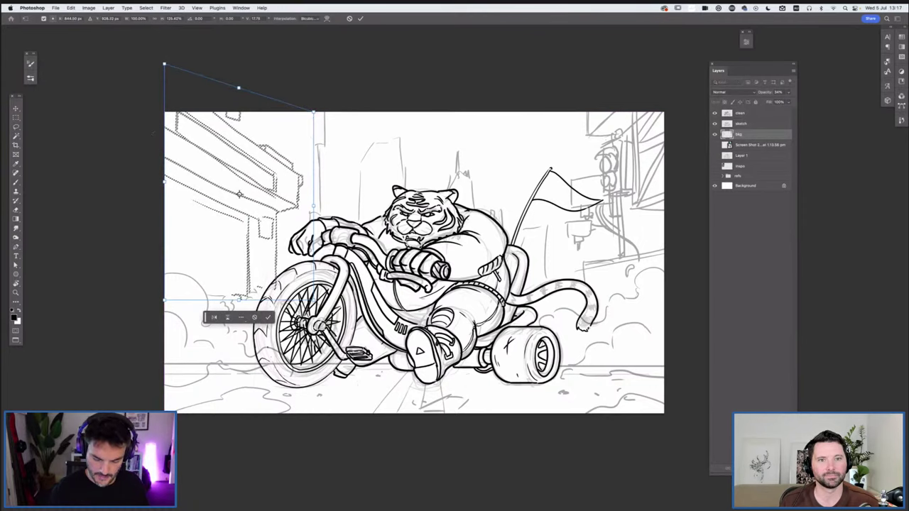
pyautogui.moveTo(164, 64); pyautogui.dragTo(164, 60)
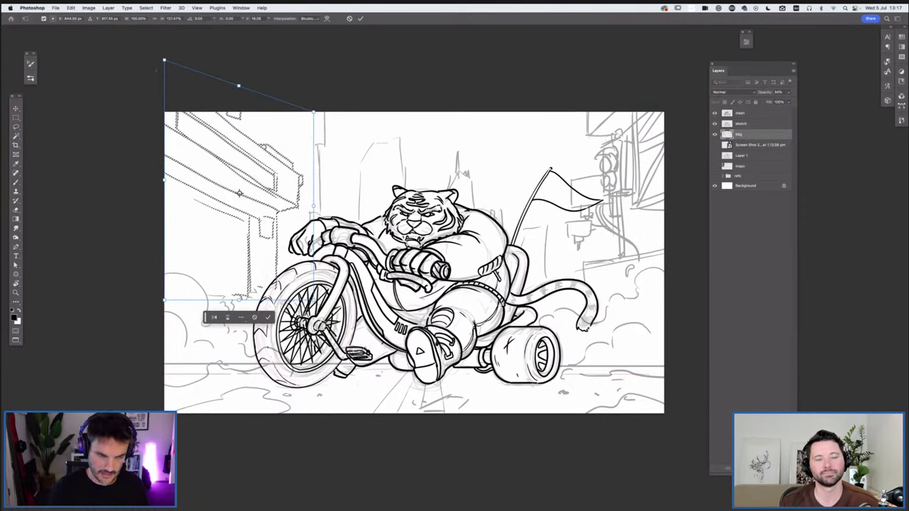
pyautogui.press('Return')
pyautogui.hotkey('ctrl', 'd')
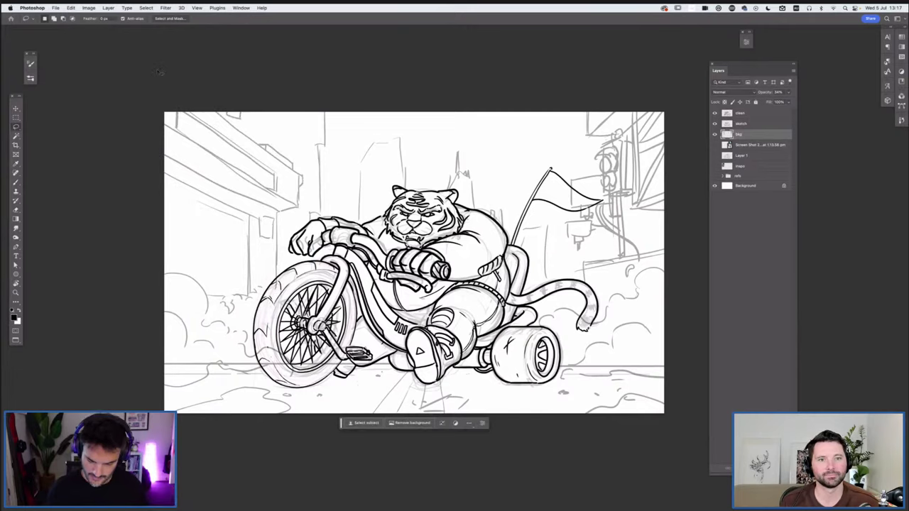
pyautogui.press('b')
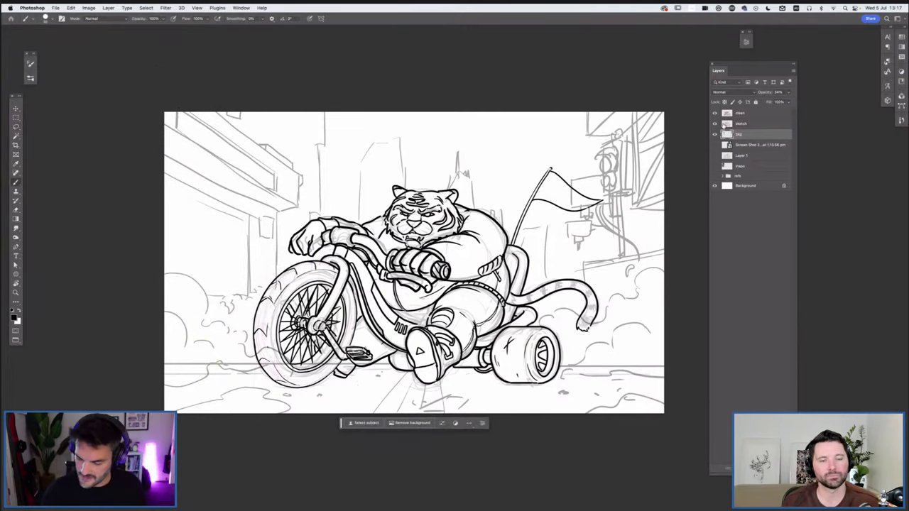
# - Solo the Background and draw a vanishing point, horizon and perspective lines on a new layer
pyautogui.keyDown('alt'); pyautogui.click(714, 185); pyautogui.keyUp('alt')
pyautogui.hotkey('ctrl', 'shift', 'alt', 'n')
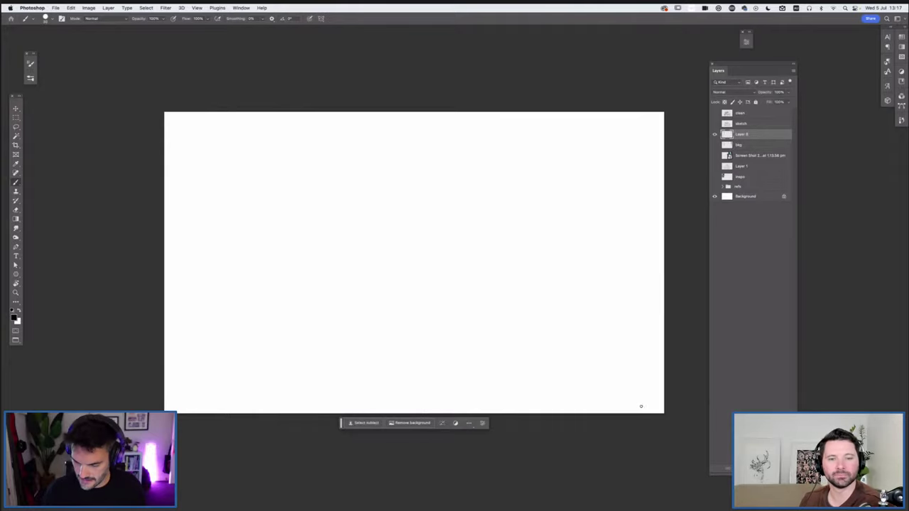
pyautogui.moveTo(398, 236)
pyautogui.mouseDown()
pyautogui.moveTo(398, 257)
pyautogui.moveTo(410, 246)
pyautogui.mouseUp()
pyautogui.moveTo(164, 250); pyautogui.dragTo(664, 249)
pyautogui.moveTo(408, 245)
pyautogui.mouseDown()
pyautogui.moveTo(552, 111)
pyautogui.moveTo(639, 413)
pyautogui.mouseUp()
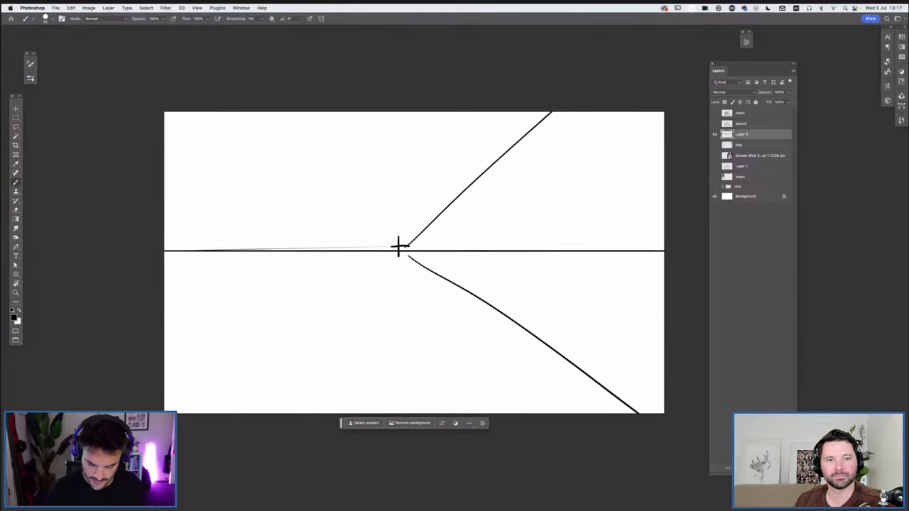
pyautogui.moveTo(398, 253); pyautogui.dragTo(217, 413)
pyautogui.moveTo(396, 245); pyautogui.dragTo(236, 111)
# - Draw a demo building's vertical and top edges with dashed guides toward the vanishing point
pyautogui.moveTo(302, 151); pyautogui.dragTo(306, 341)
pyautogui.moveTo(238, 112); pyautogui.dragTo(302, 153)
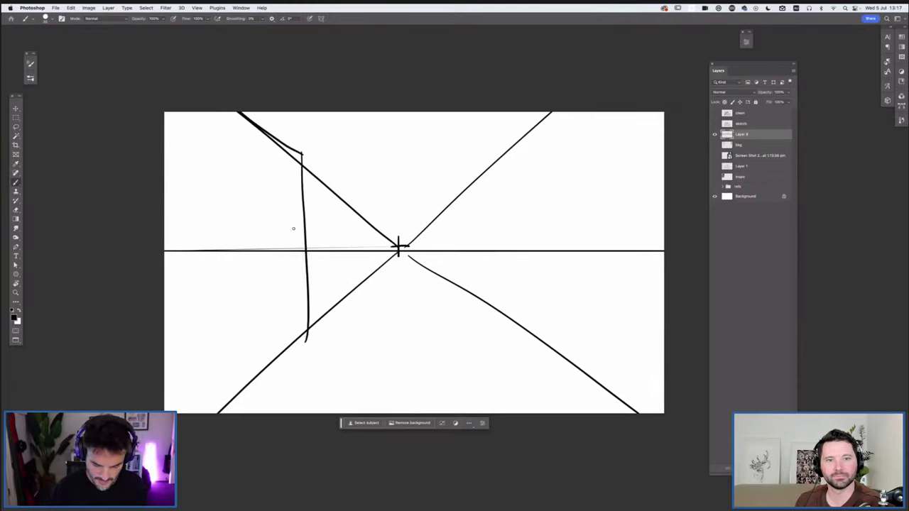
pyautogui.moveTo(307, 330); pyautogui.dragTo(201, 413)
pyautogui.moveTo(301, 163)
pyautogui.mouseDown()
pyautogui.moveTo(320, 162)
pyautogui.moveTo(322, 126)
pyautogui.mouseUp()
pyautogui.moveTo(272, 112); pyautogui.dragTo(389, 233)
pyautogui.moveTo(338, 145); pyautogui.dragTo(346, 159)
pyautogui.moveTo(366, 183); pyautogui.dragTo(376, 195)
pyautogui.moveTo(391, 213); pyautogui.dragTo(406, 243)
pyautogui.moveTo(313, 114); pyautogui.dragTo(323, 127)
# - Add window edges and converging lines to the demo, then delete the perspective demo layer
pyautogui.moveTo(287, 173); pyautogui.dragTo(287, 230)
pyautogui.moveTo(209, 112); pyautogui.dragTo(369, 232)
pyautogui.moveTo(173, 171); pyautogui.dragTo(396, 247)
pyautogui.moveTo(251, 147)
pyautogui.mouseDown()
pyautogui.moveTo(254, 212)
pyautogui.moveTo(262, 213)
pyautogui.mouseUp()
pyautogui.moveTo(287, 174); pyautogui.dragTo(286, 229)
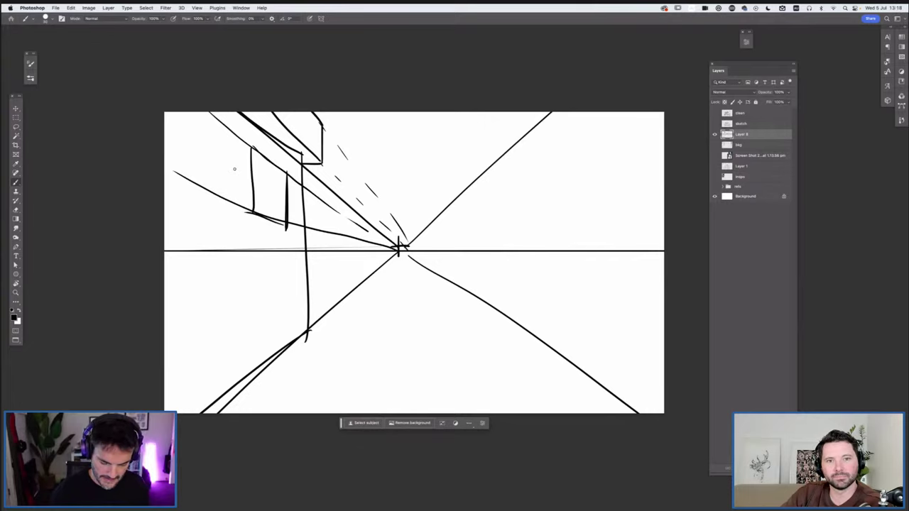
pyautogui.moveTo(232, 207); pyautogui.dragTo(229, 134)
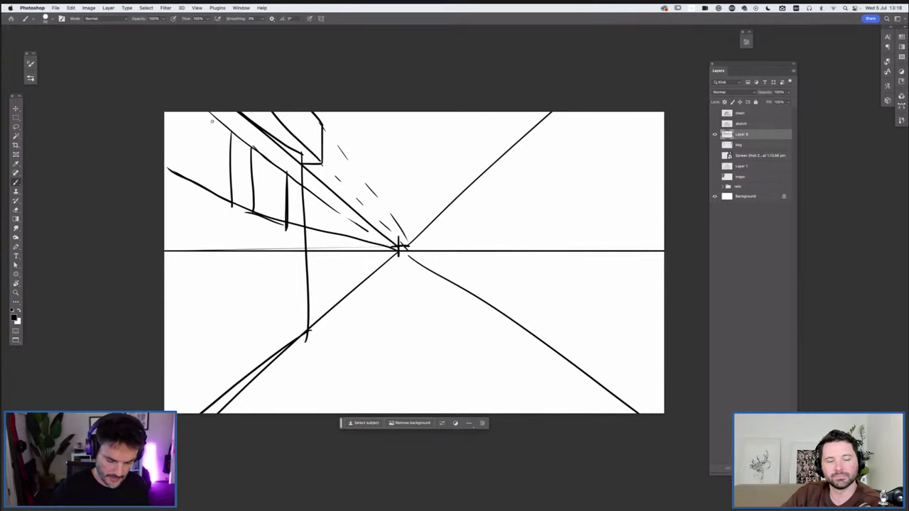
pyautogui.moveTo(253, 157); pyautogui.dragTo(283, 224)
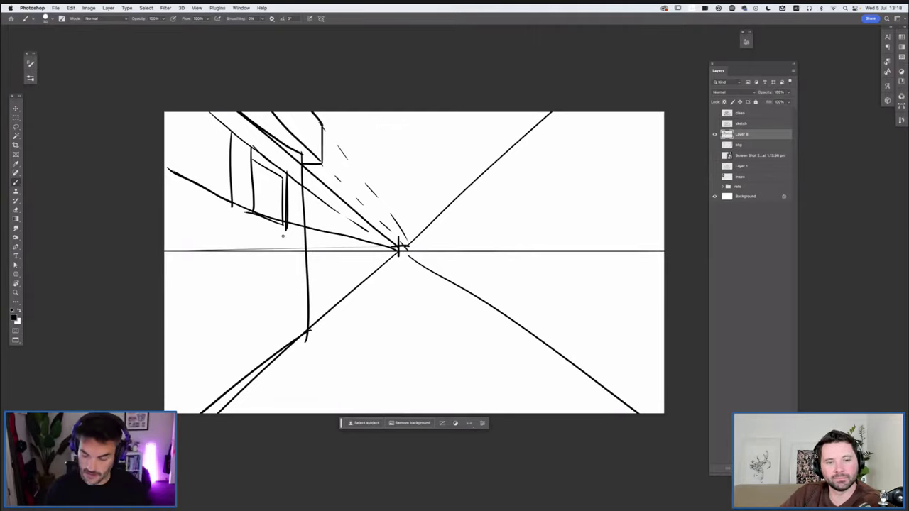
pyautogui.press('Delete')
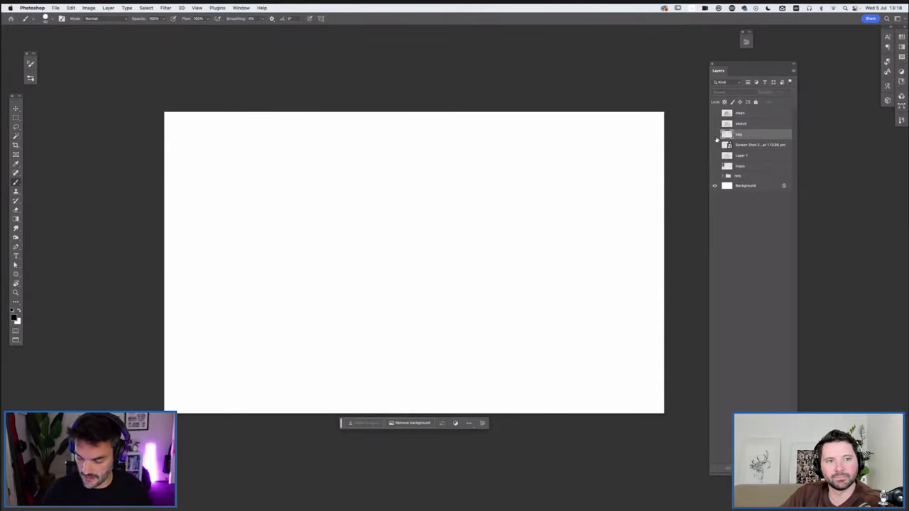
# - Show the bkg sketch and inked tiger layers again and add lines to the left building
pyautogui.click(715, 134)
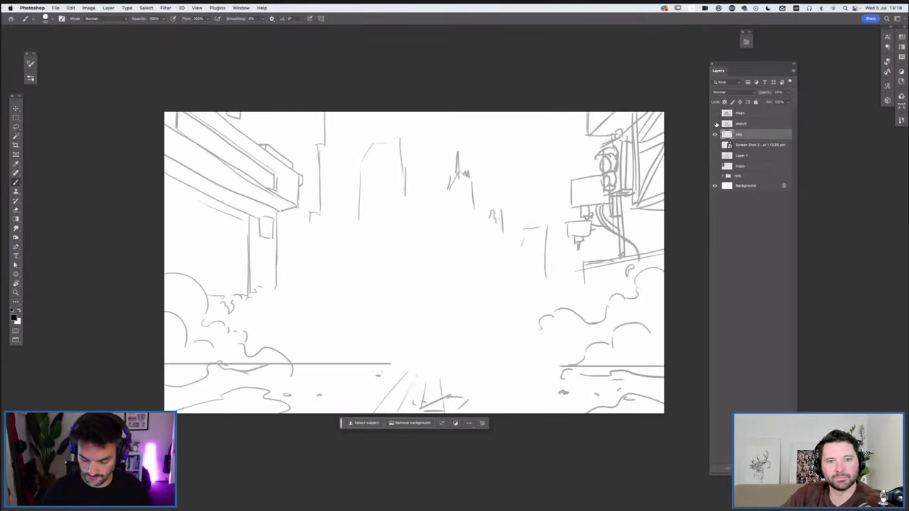
pyautogui.click(715, 113)
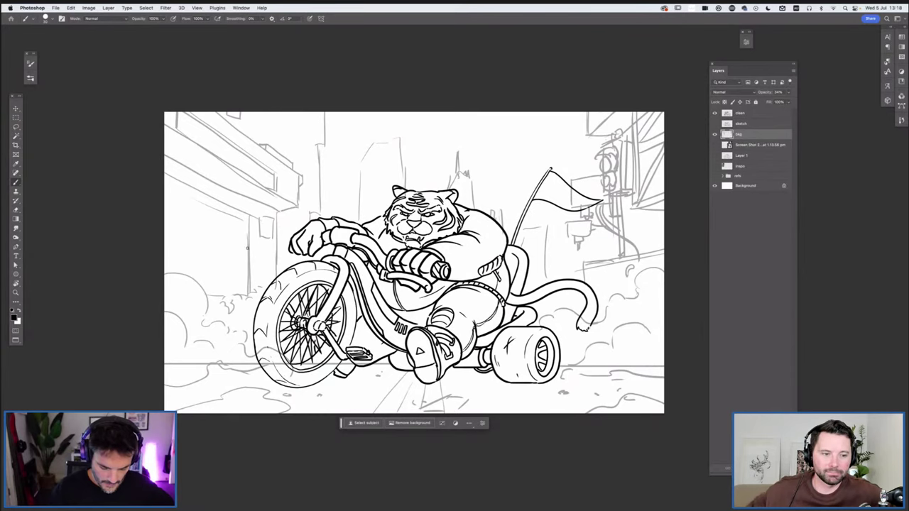
pyautogui.moveTo(239, 295); pyautogui.dragTo(240, 219)
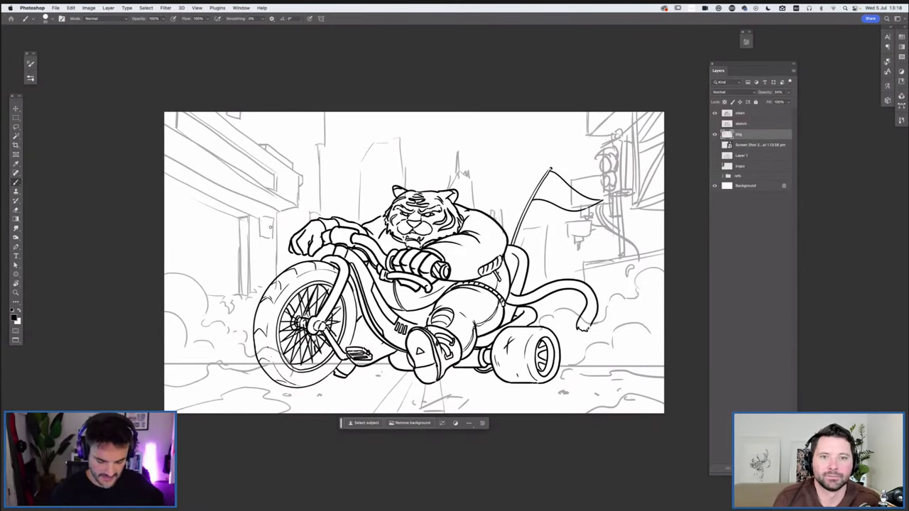
pyautogui.moveTo(271, 217); pyautogui.dragTo(271, 245)
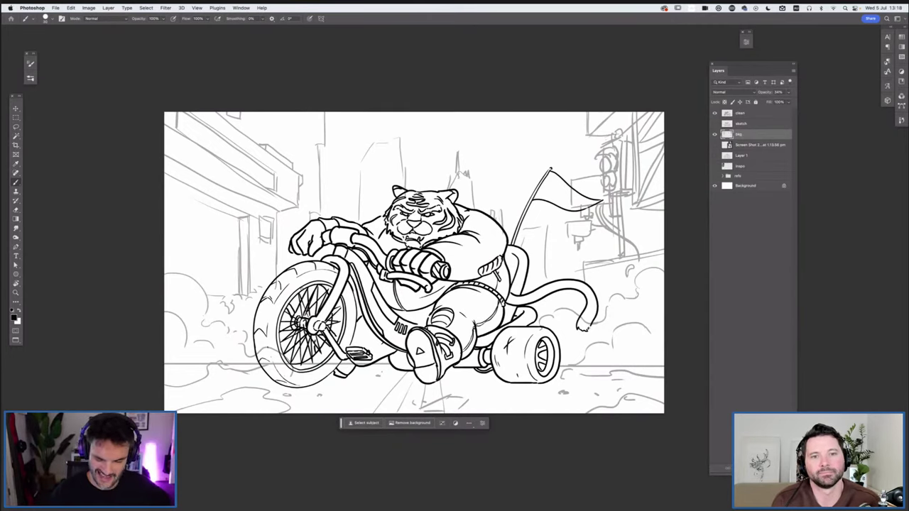
pyautogui.moveTo(281, 250)
pyautogui.mouseDown()
pyautogui.moveTo(280, 213)
pyautogui.moveTo(282, 237)
pyautogui.mouseUp()
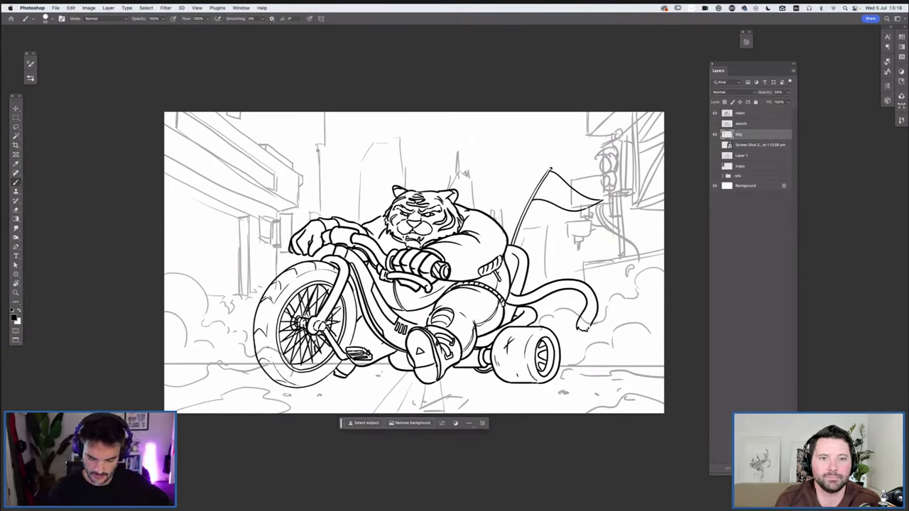
pyautogui.moveTo(304, 130); pyautogui.dragTo(296, 142)
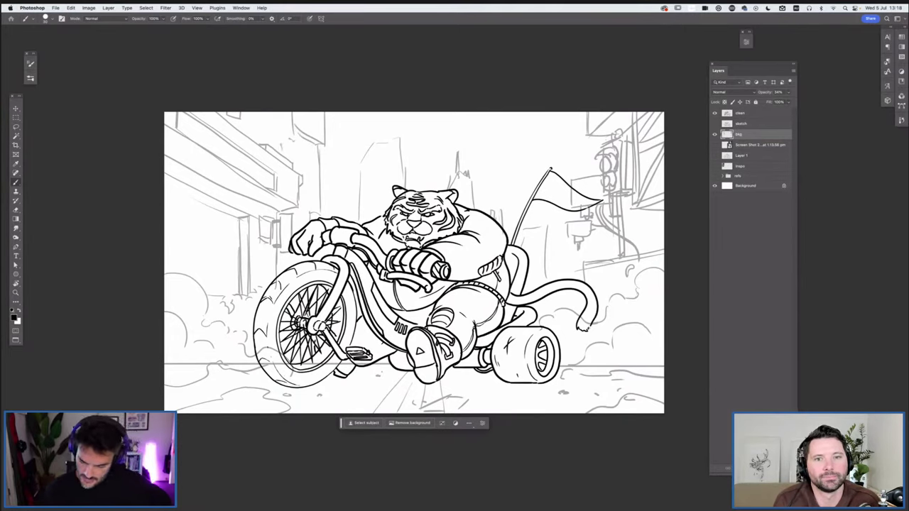
# - Sketch parallel building lines on the right, undoing a stray circle around the traffic light
pyautogui.moveTo(637, 218); pyautogui.dragTo(643, 239)
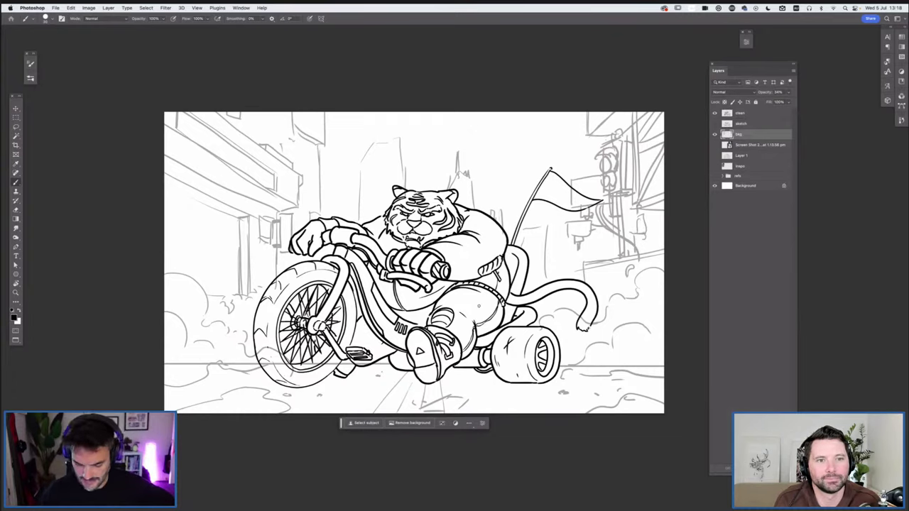
pyautogui.moveTo(646, 156)
pyautogui.mouseDown()
pyautogui.moveTo(570, 201)
pyautogui.moveTo(660, 213)
pyautogui.moveTo(664, 221)
pyautogui.moveTo(658, 206)
pyautogui.mouseUp()
pyautogui.hotkey('ctrl', 'z')
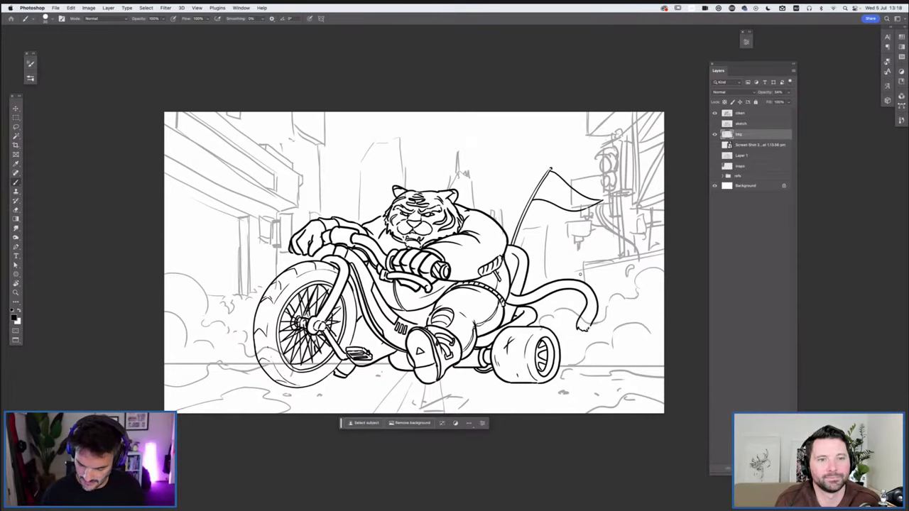
pyautogui.moveTo(578, 265); pyautogui.dragTo(663, 249)
pyautogui.moveTo(578, 272); pyautogui.dragTo(663, 257)
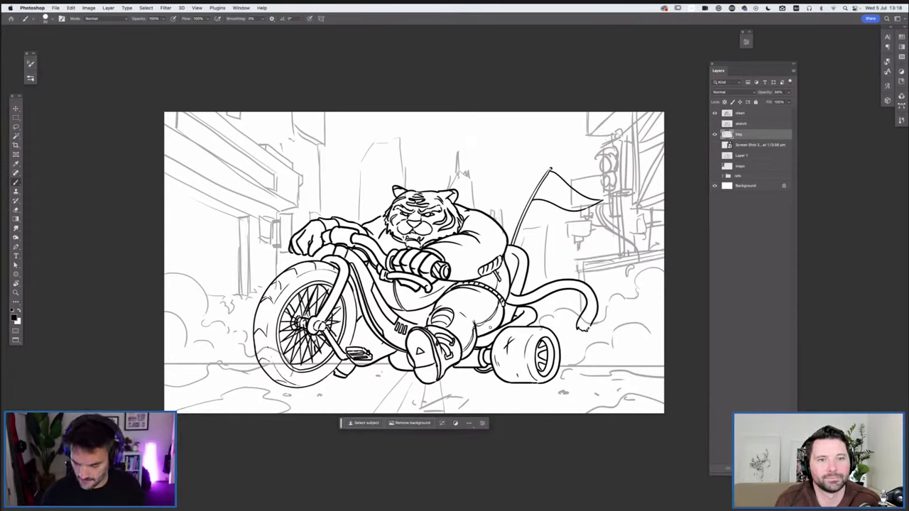
pyautogui.moveTo(519, 229)
pyautogui.mouseDown()
pyautogui.moveTo(544, 283)
pyautogui.moveTo(563, 255)
pyautogui.mouseUp()
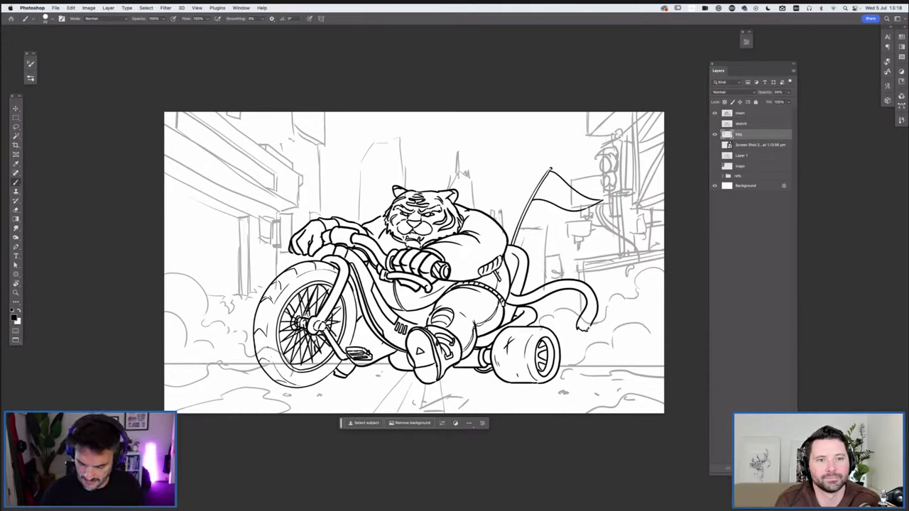
# - Rough in building edges behind the tiger's head and shoulder
pyautogui.moveTo(507, 219)
pyautogui.mouseDown()
pyautogui.moveTo(505, 189)
pyautogui.moveTo(489, 214)
pyautogui.mouseUp()
pyautogui.moveTo(497, 190); pyautogui.dragTo(506, 187)
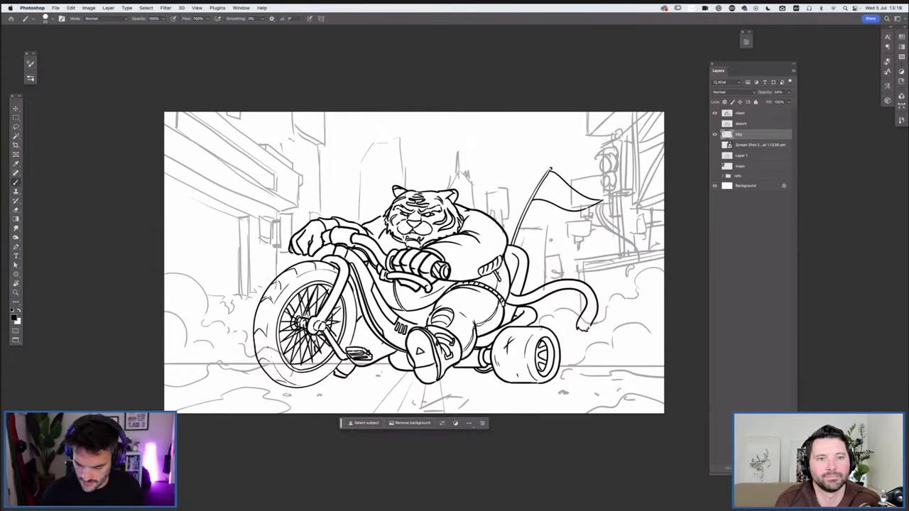
pyautogui.moveTo(361, 225); pyautogui.dragTo(358, 162)
pyautogui.moveTo(356, 204)
pyautogui.mouseDown()
pyautogui.moveTo(376, 137)
pyautogui.moveTo(410, 143)
pyautogui.moveTo(410, 196)
pyautogui.mouseUp()
pyautogui.moveTo(338, 220)
pyautogui.mouseDown()
pyautogui.moveTo(337, 200)
pyautogui.moveTo(316, 207)
pyautogui.mouseUp()
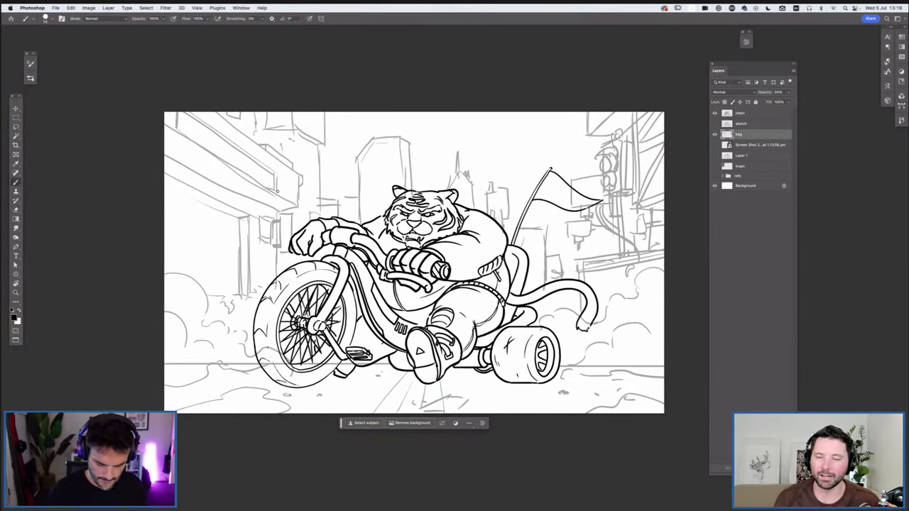
# - Lighten the upper-left building lines with the eraser and redraw one line
pyautogui.press('e')
pyautogui.moveTo(232, 147)
pyautogui.mouseDown()
pyautogui.moveTo(191, 120)
pyautogui.moveTo(195, 132)
pyautogui.mouseUp()
pyautogui.press('b')
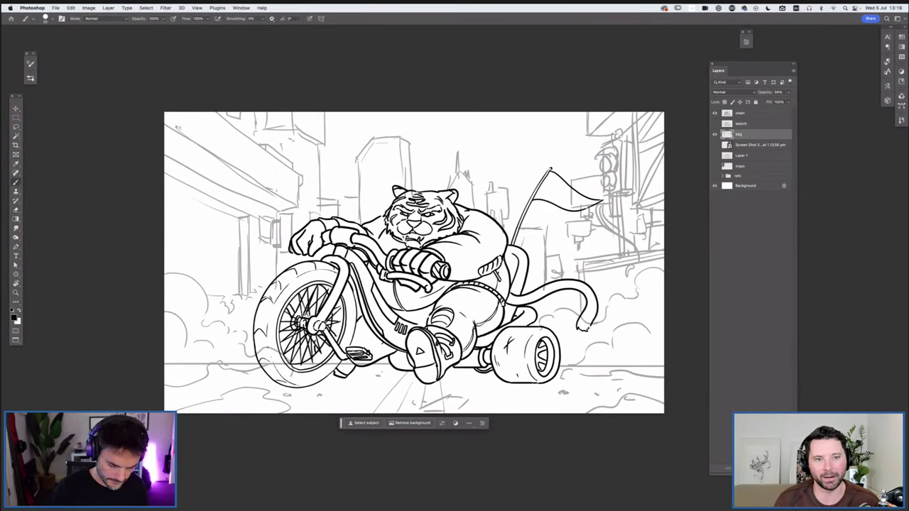
pyautogui.moveTo(283, 190); pyautogui.dragTo(171, 122)
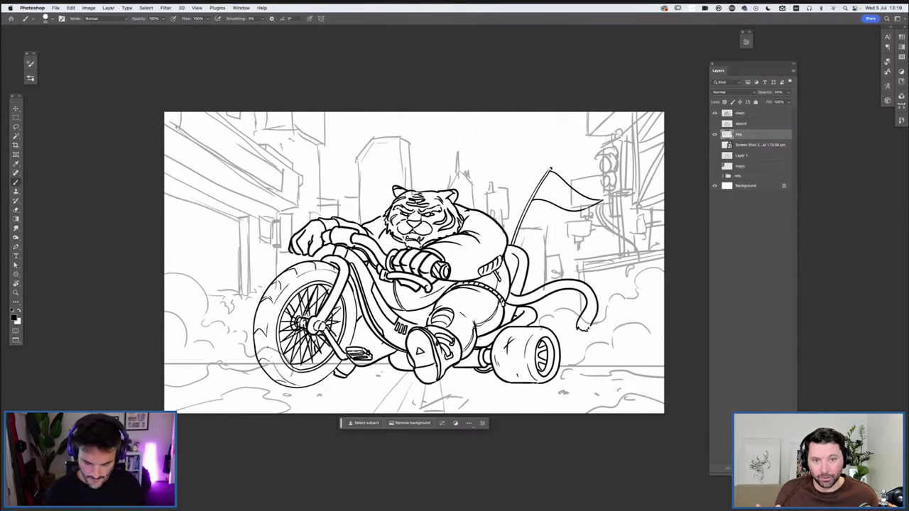
pyautogui.press('super+minus')
pyautogui.press('super+minus')
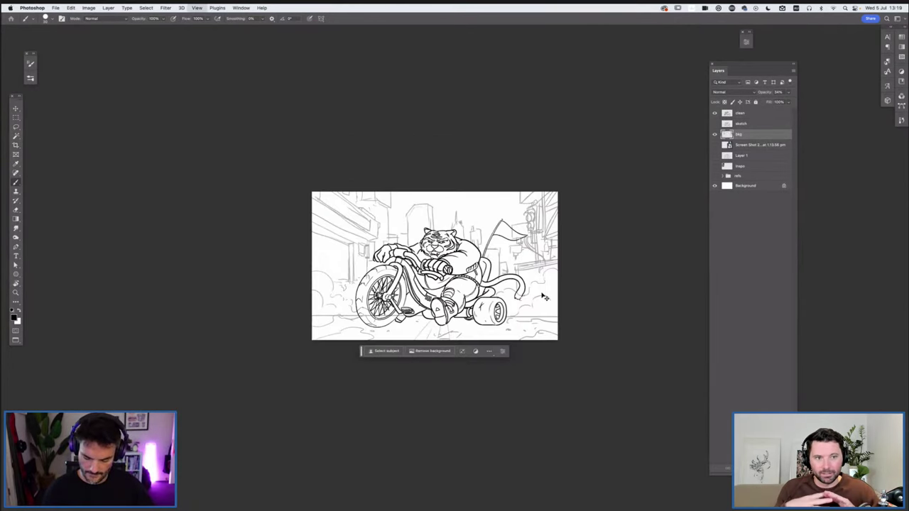
# - Group the clean, sketch and bg layers as 'all' and add a new layer above Screen Shot
pyautogui.press('super+equal')
pyautogui.press('super+equal')
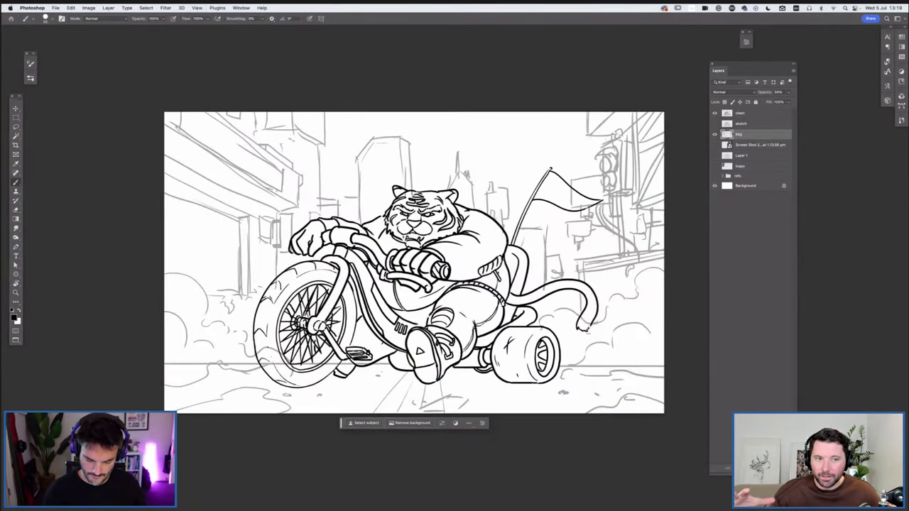
pyautogui.press('super+minus')
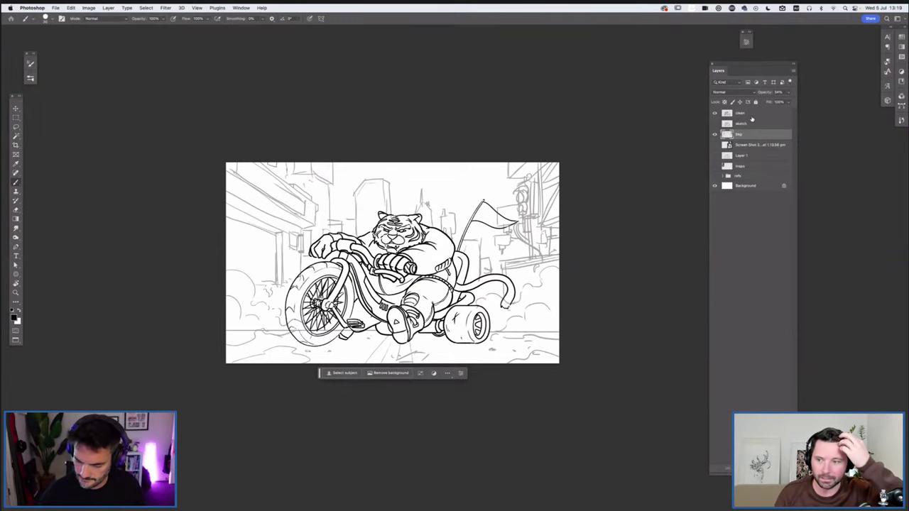
pyautogui.keyDown('shift'); pyautogui.click(748, 115); pyautogui.keyUp('shift')
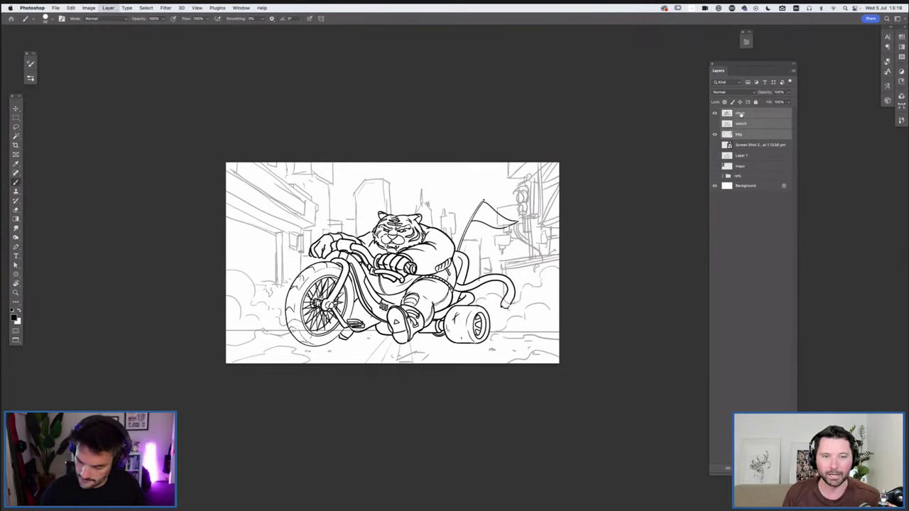
pyautogui.hotkey('ctrl', 'g')
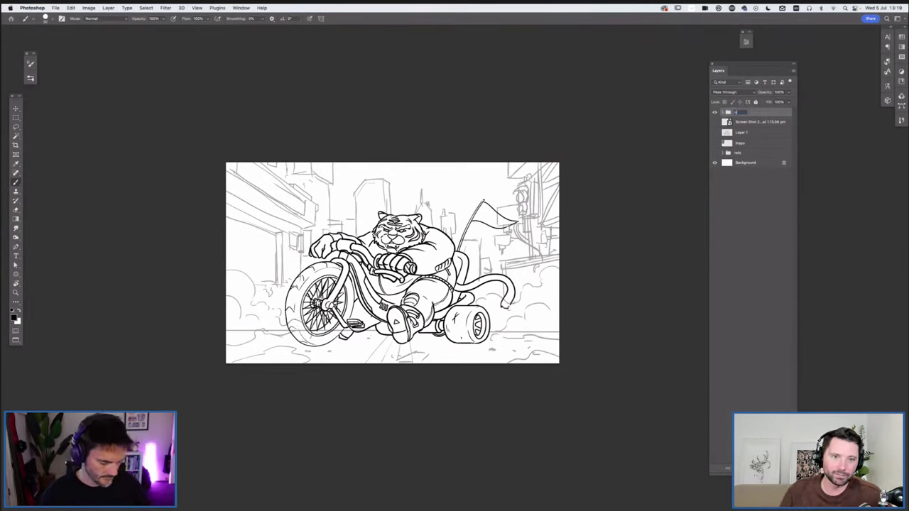
pyautogui.press('Return')
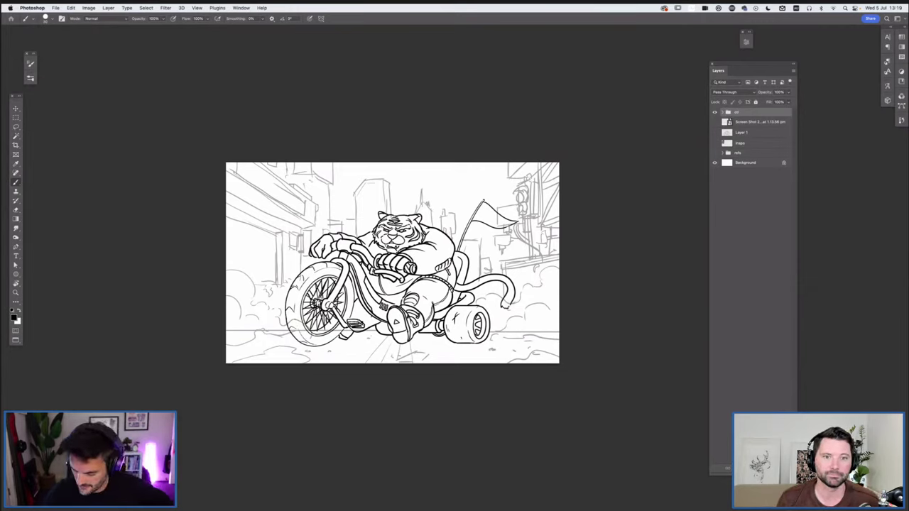
pyautogui.hotkey('alt', '[')
pyautogui.hotkey('ctrl', 'shift', 'alt', 'n')
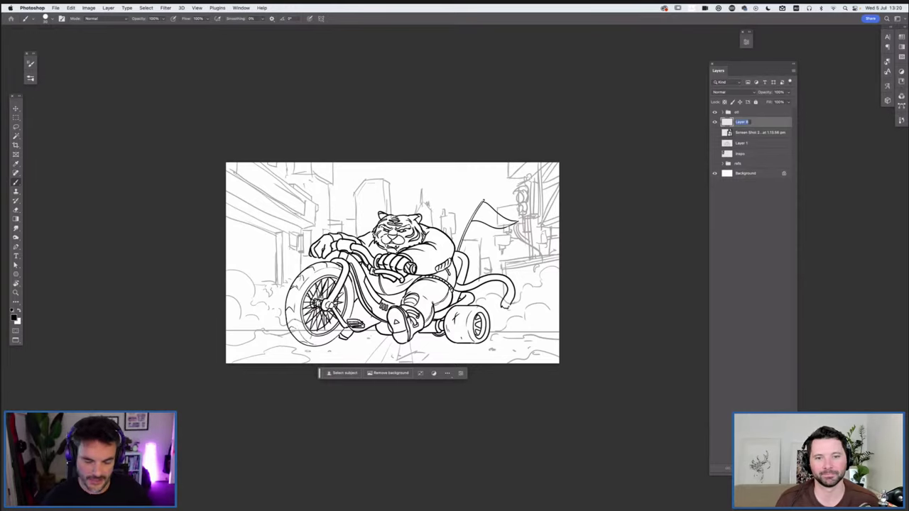
# - Rename the new Layer 8 to 'col'
pyautogui.press('BackSpace')
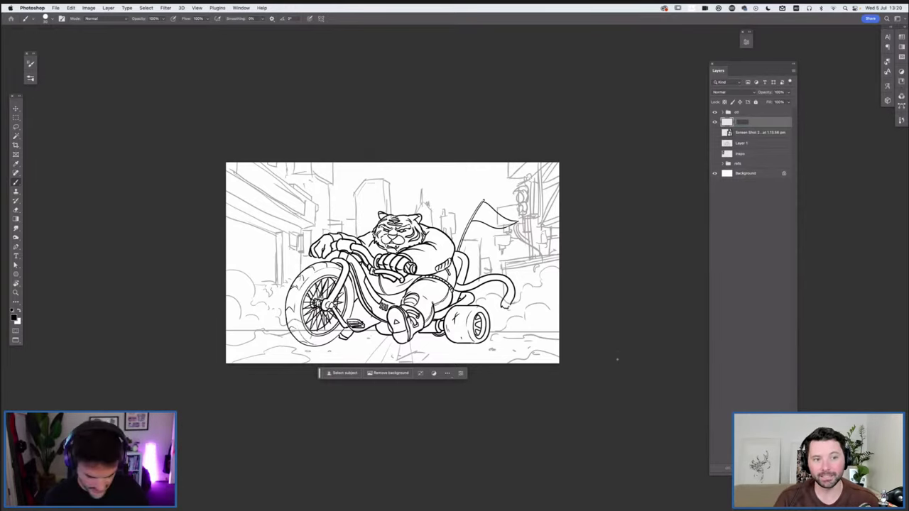
pyautogui.write('col')
pyautogui.press('Return')
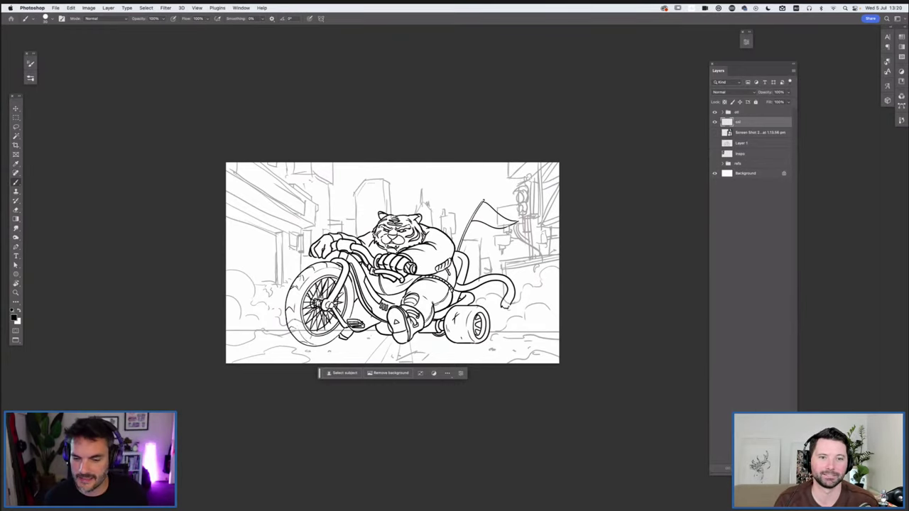
# - Put the col layer in its own group named 'col' and show the reference images
pyautogui.hotkey('ctrl', 'g')
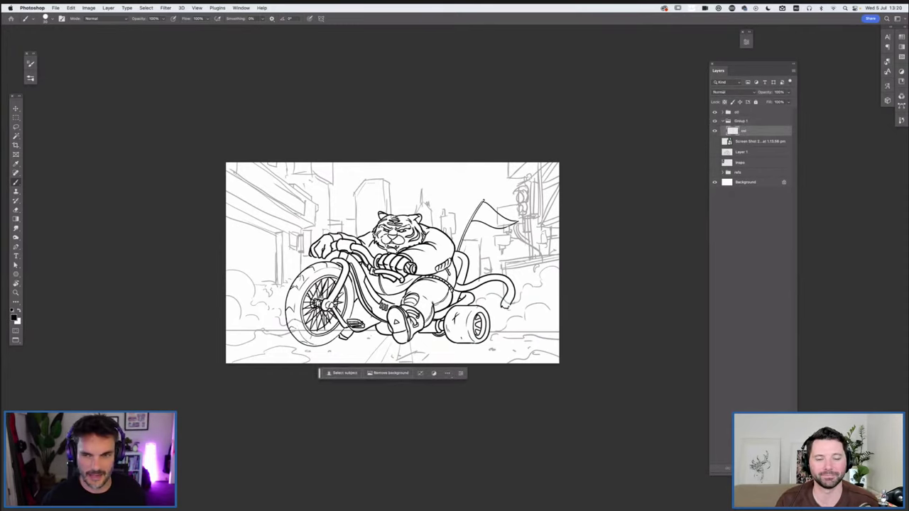
pyautogui.click(741, 120)
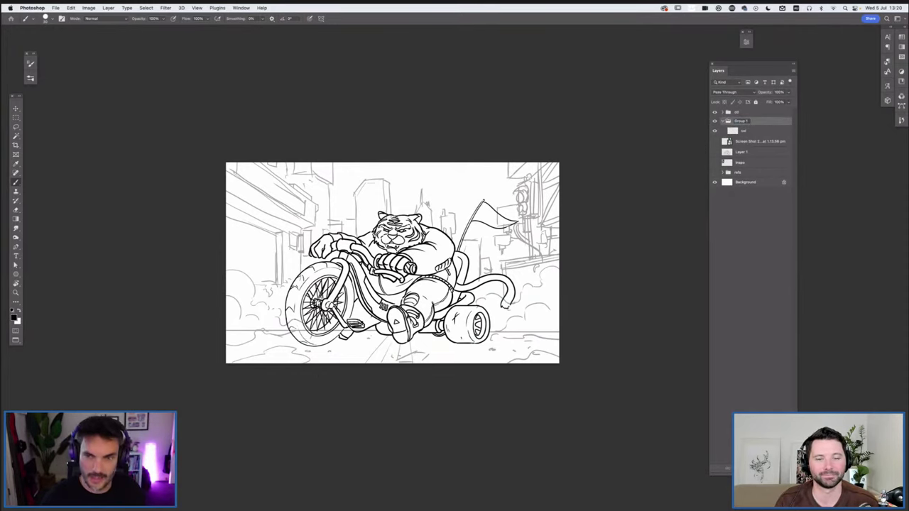
pyautogui.doubleClick(740, 121)
pyautogui.write('col')
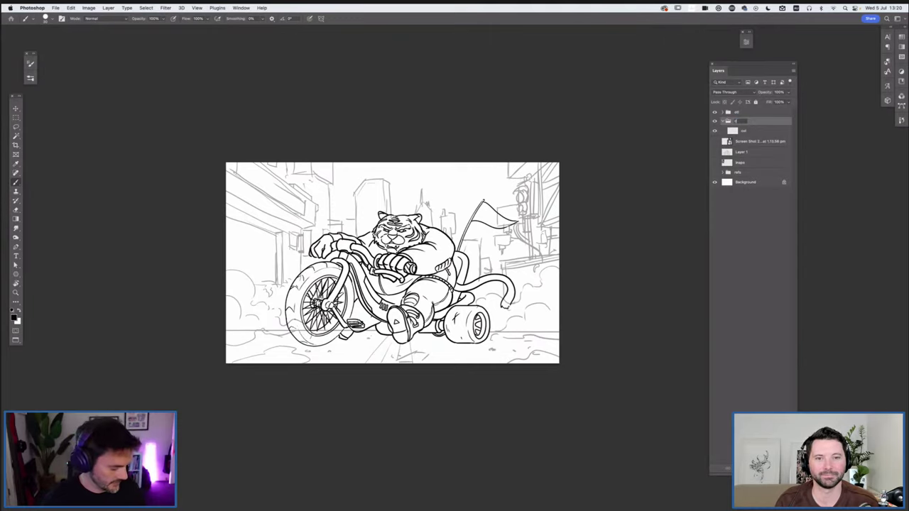
pyautogui.press('Return')
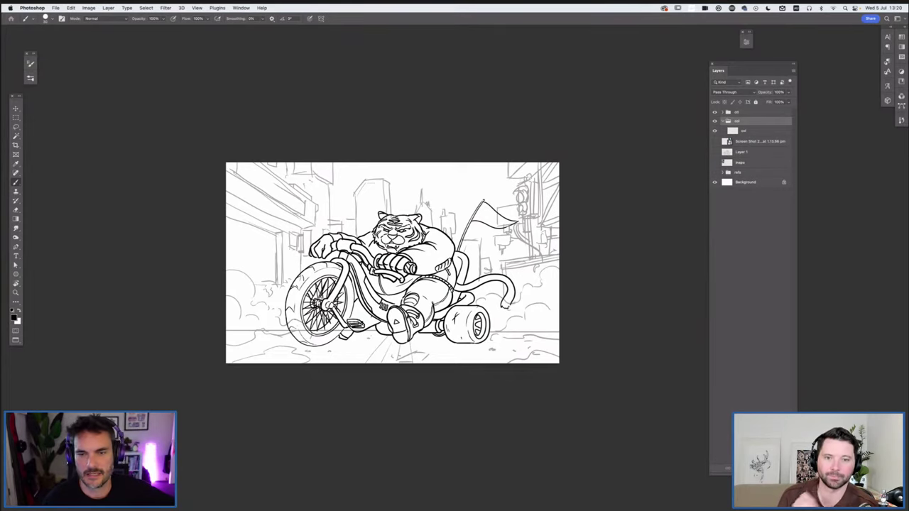
pyautogui.click(714, 163)
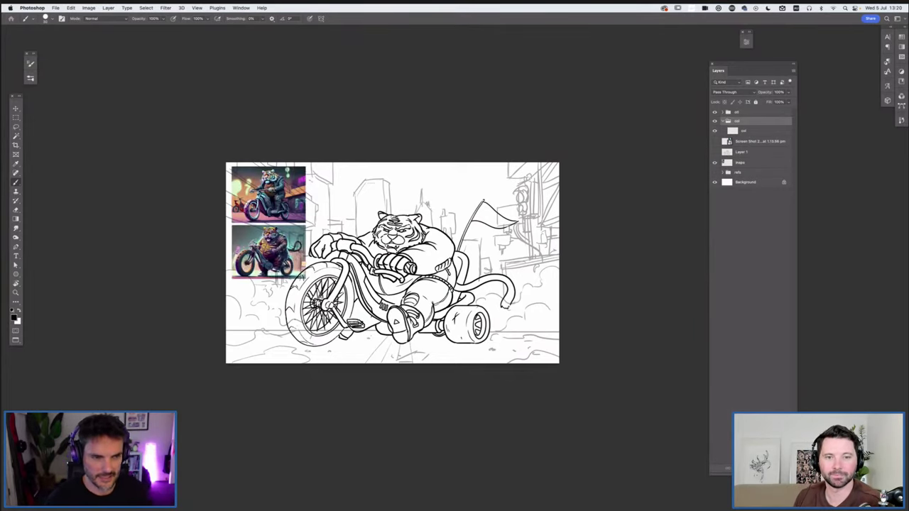
# - View the cyberpunk city screenshot at full opacity, then hide the reference images
pyautogui.press('i')
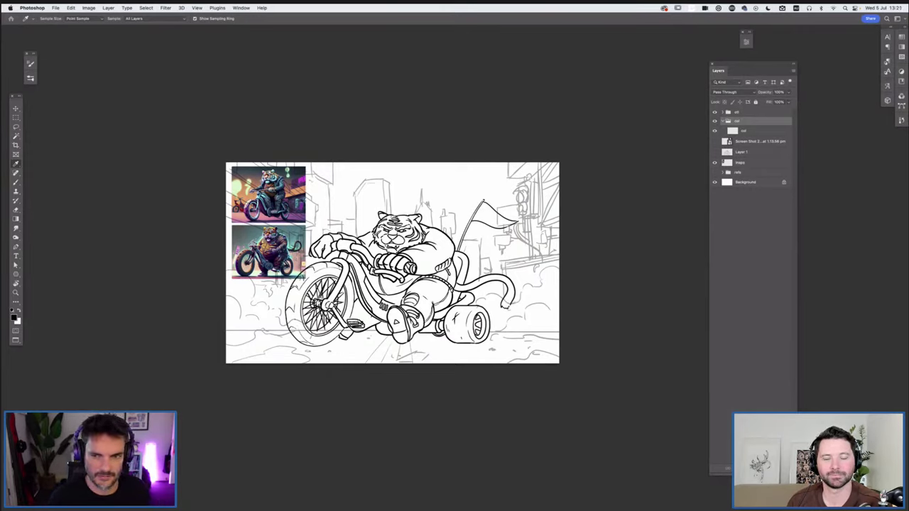
pyautogui.press('super+v')
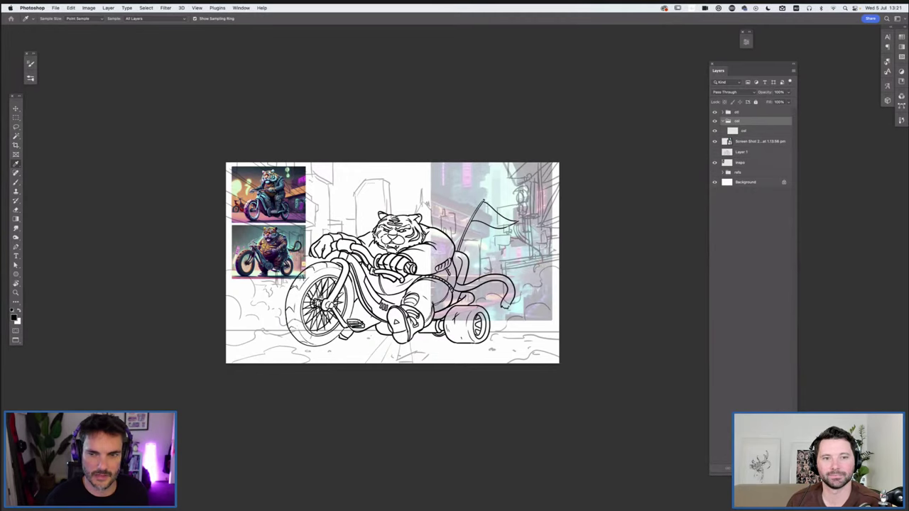
pyautogui.click(760, 141)
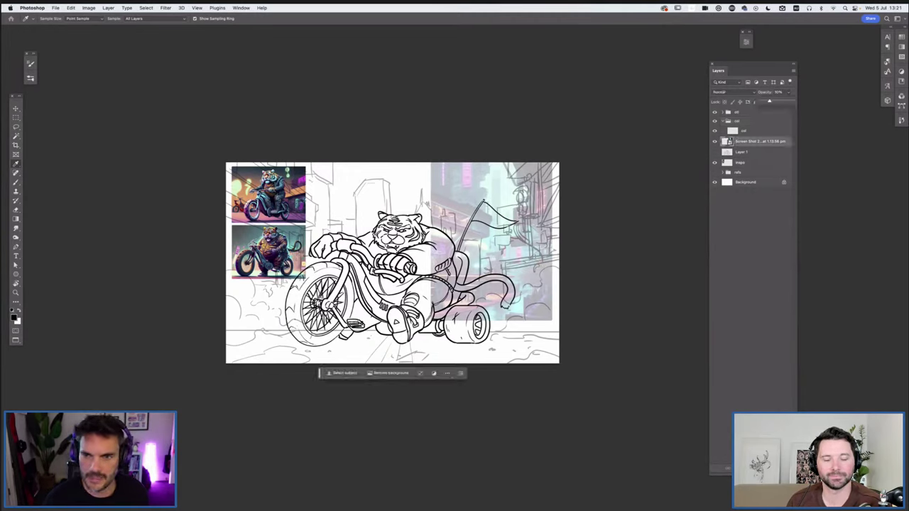
pyautogui.press('0')
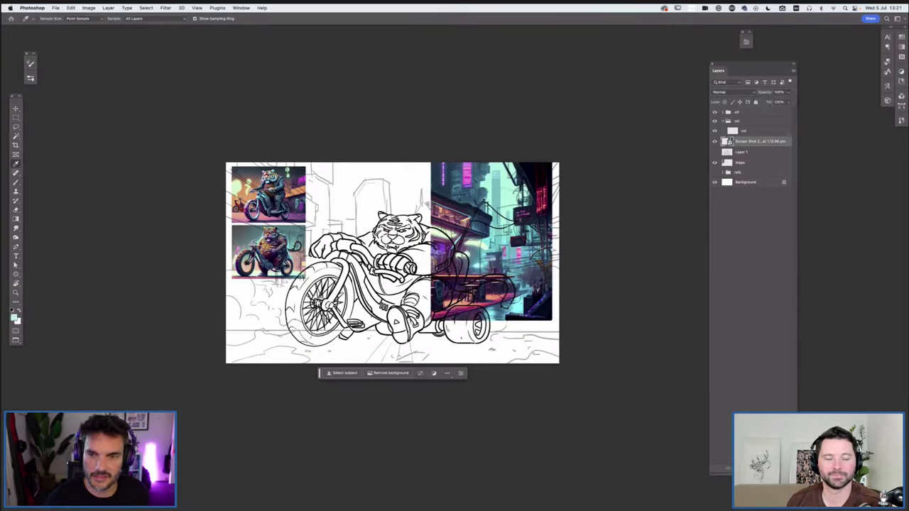
pyautogui.hotkey('ctrl', ',')
pyautogui.hotkey('alt', ']')
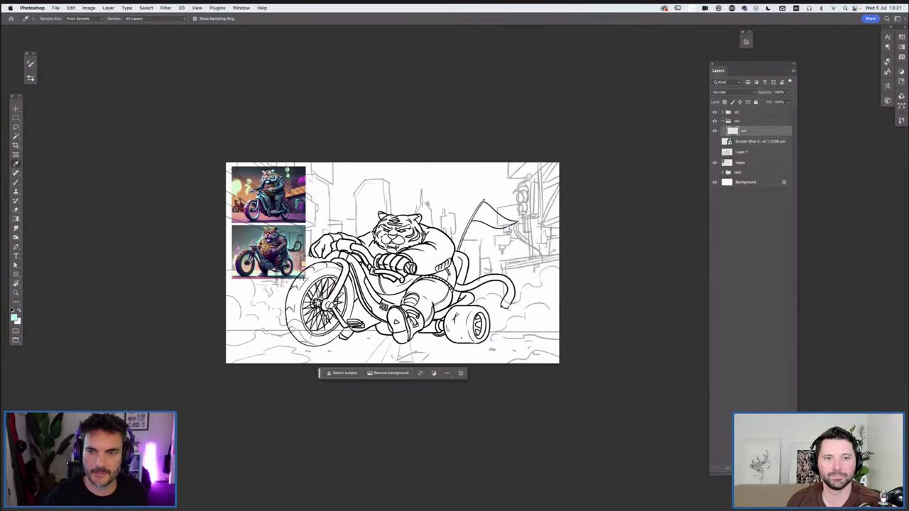
pyautogui.click(714, 162)
# - Fill the col layer with light mint and bring up the foreground colour picker
pyautogui.hotkey('alt', 'BackSpace')
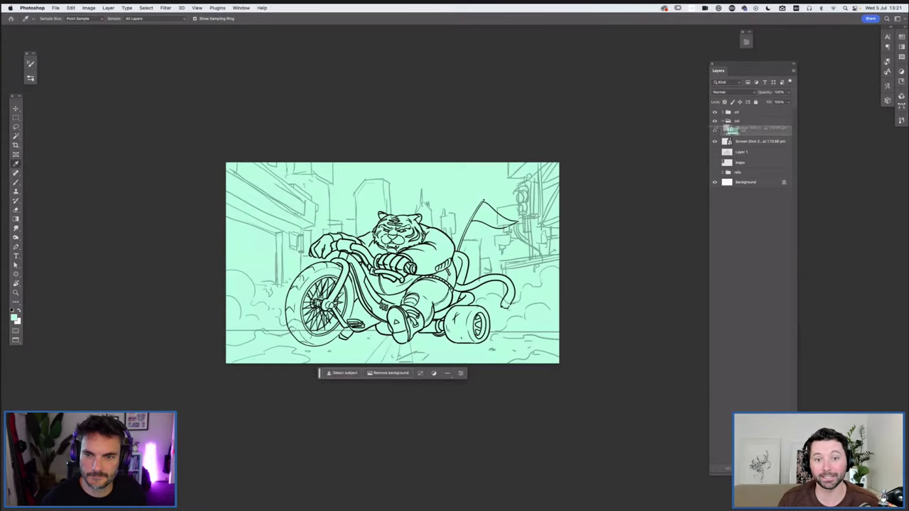
pyautogui.moveTo(756, 141); pyautogui.dragTo(756, 128)
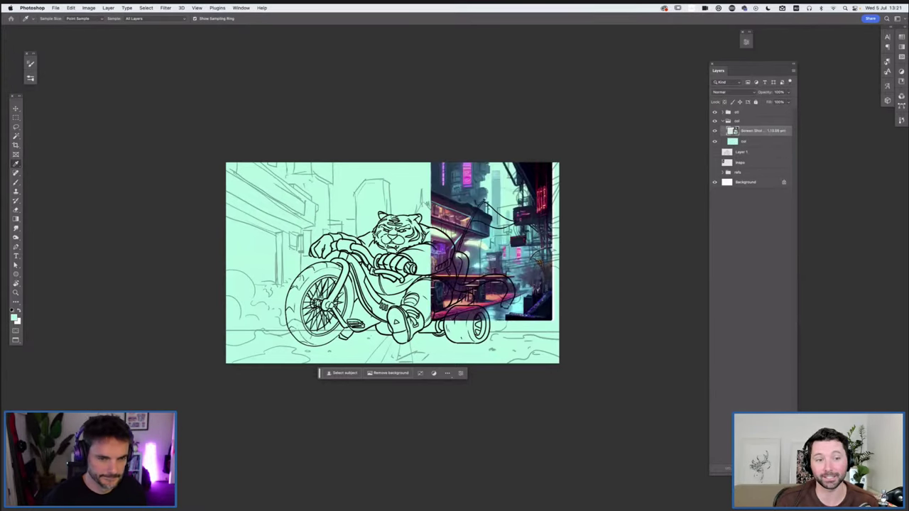
pyautogui.hotkey('ctrl', 'z')
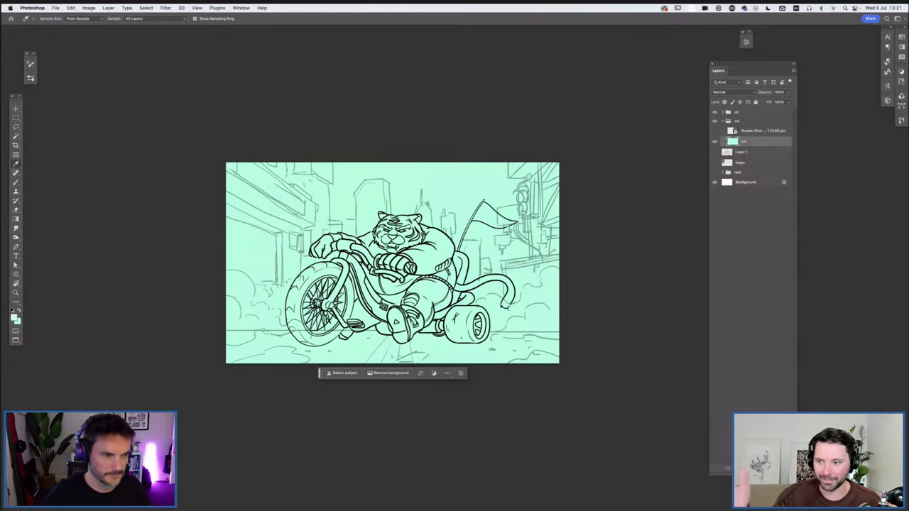
pyautogui.click(14, 318)
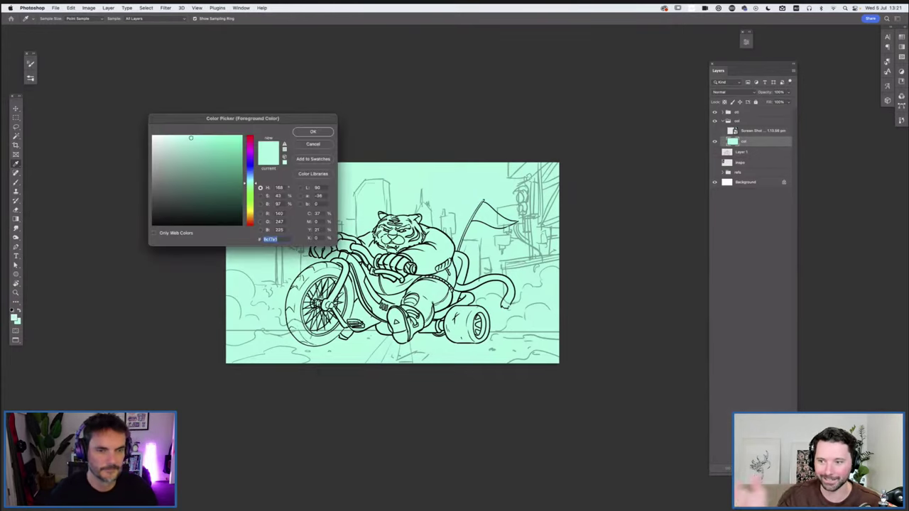
# - Set the foreground colour to #03447b and fill the col layer dark navy
pyautogui.write('03447b')
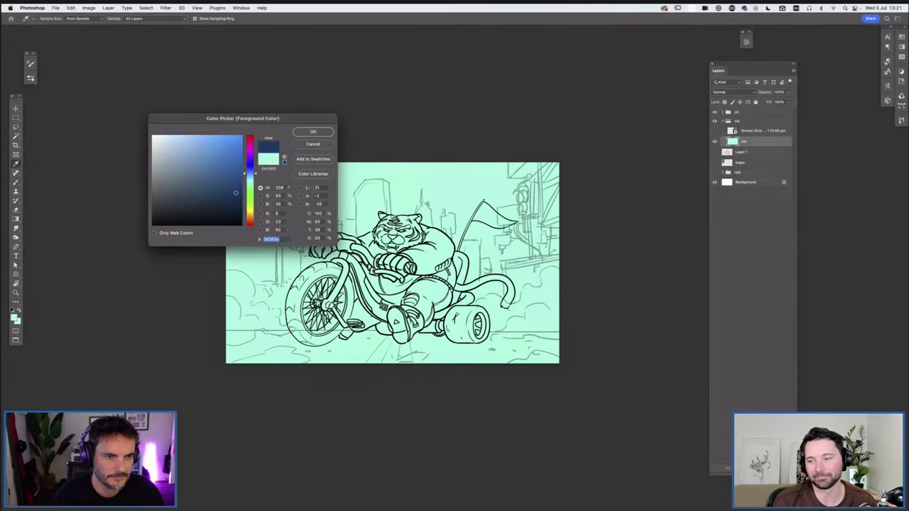
pyautogui.press('Return')
pyautogui.hotkey('alt', 'BackSpace')
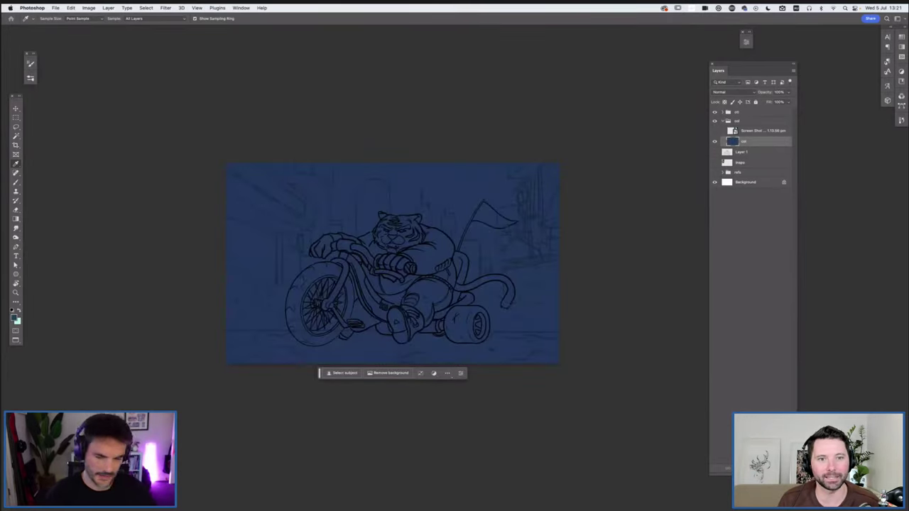
# - On a new layer, drag a mint gradient fading upward from the bottom of the canvas
pyautogui.hotkey('ctrl', 'shift', 'alt', 'n')
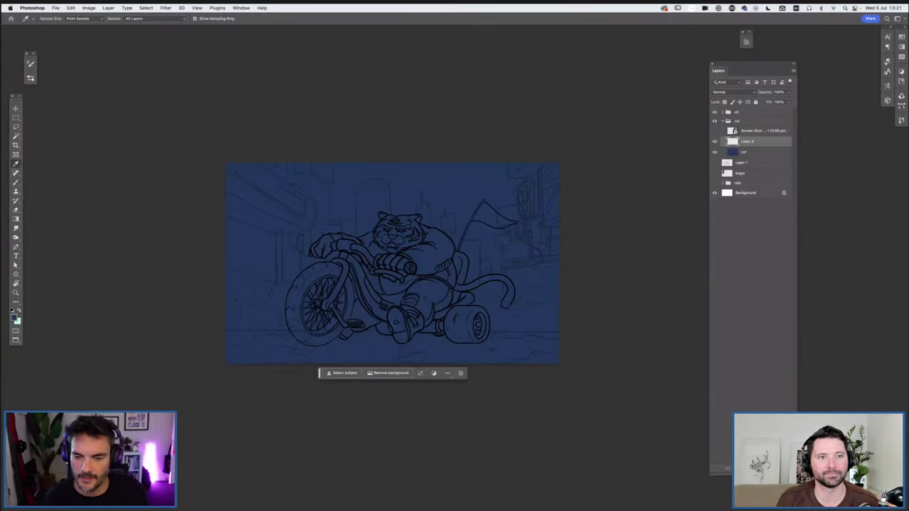
pyautogui.press('g')
pyautogui.press('x')
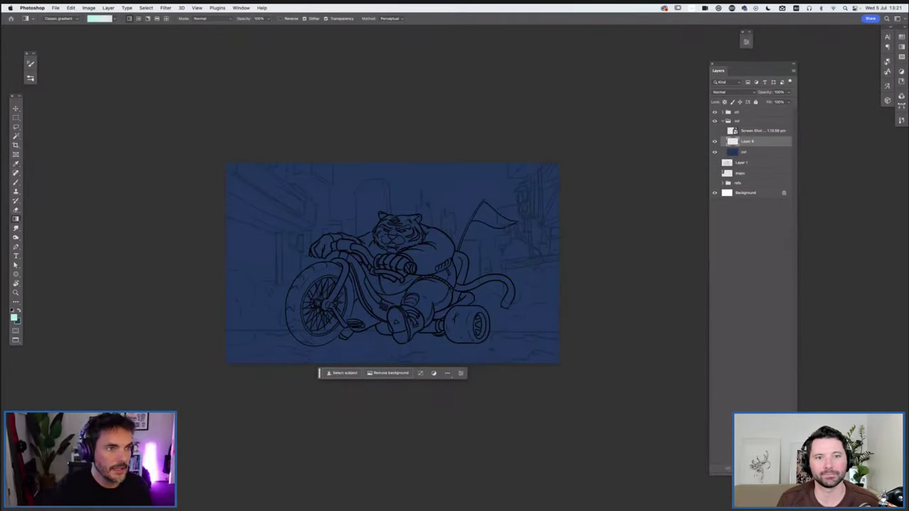
pyautogui.moveTo(431, 335); pyautogui.dragTo(431, 233)
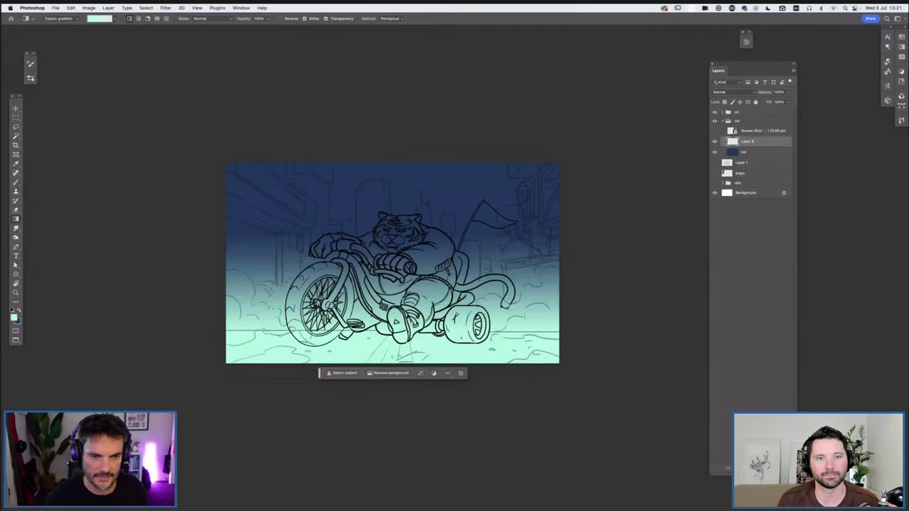
pyautogui.moveTo(447, 298); pyautogui.dragTo(448, 198)
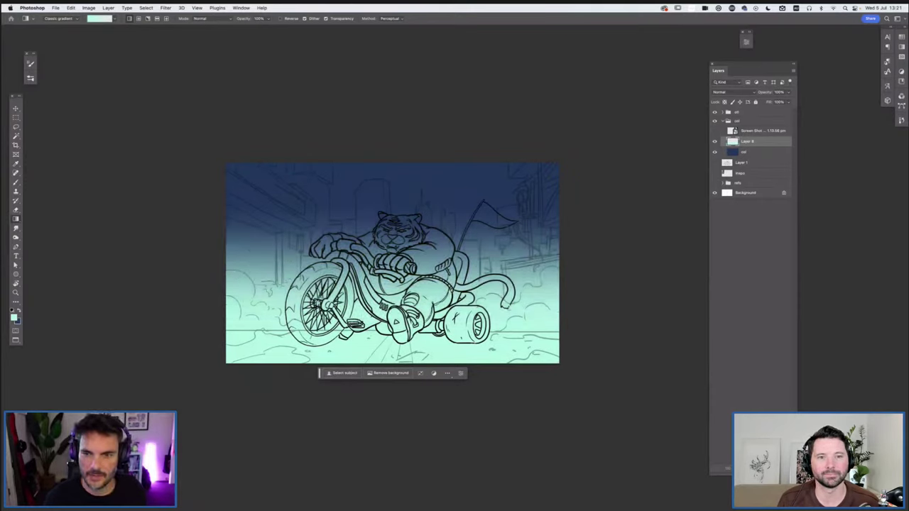
pyautogui.hotkey('ctrl', 'shift', 'alt', 'n')
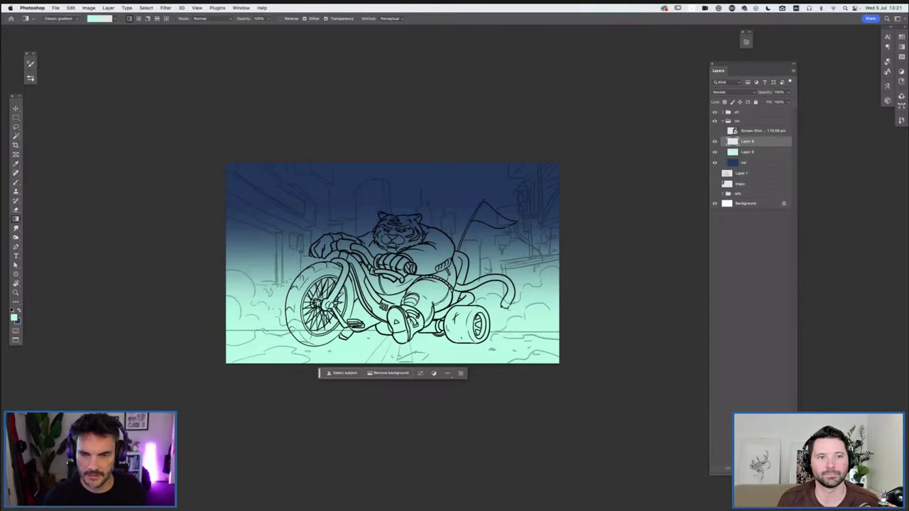
# - Rename Layer 6 to 'grad' and Layer 8 to 'skyscrapers', briefly toggling grad's visibility to compare
pyautogui.hotkey('alt', '[')
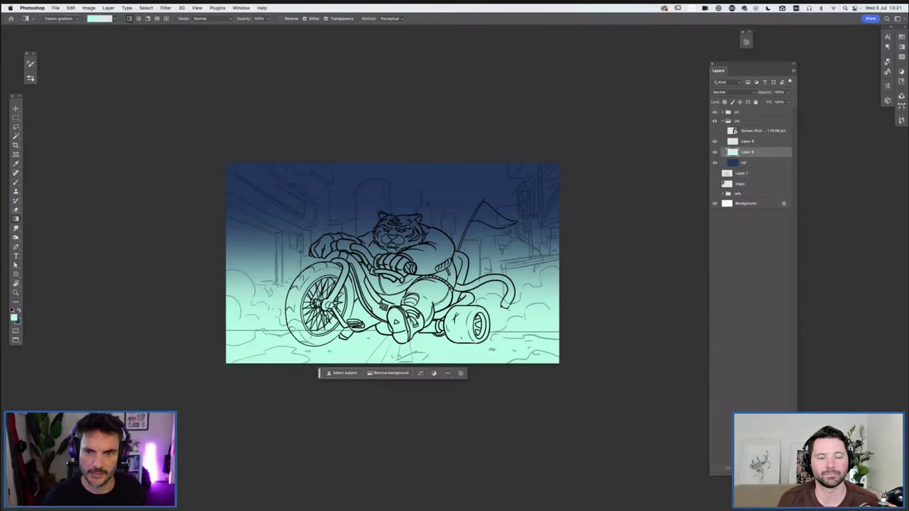
pyautogui.write('grad')
pyautogui.press('Return')
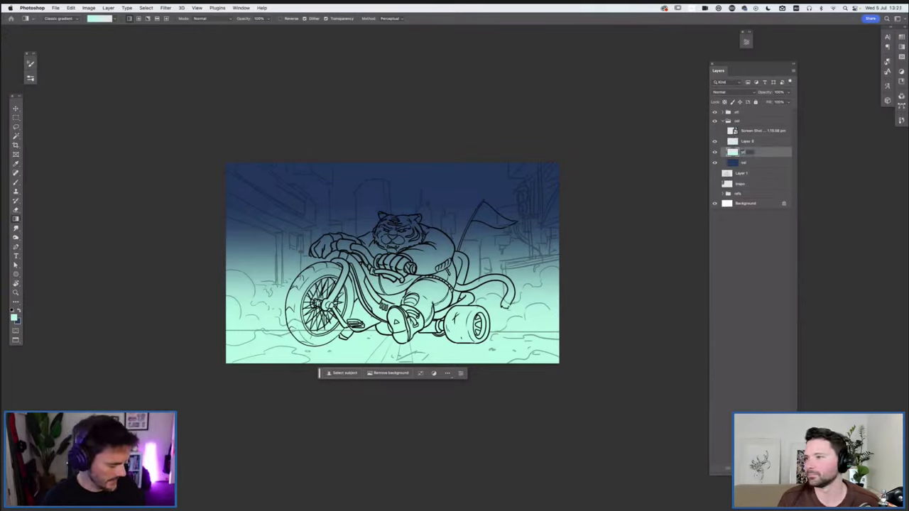
pyautogui.doubleClick(745, 141)
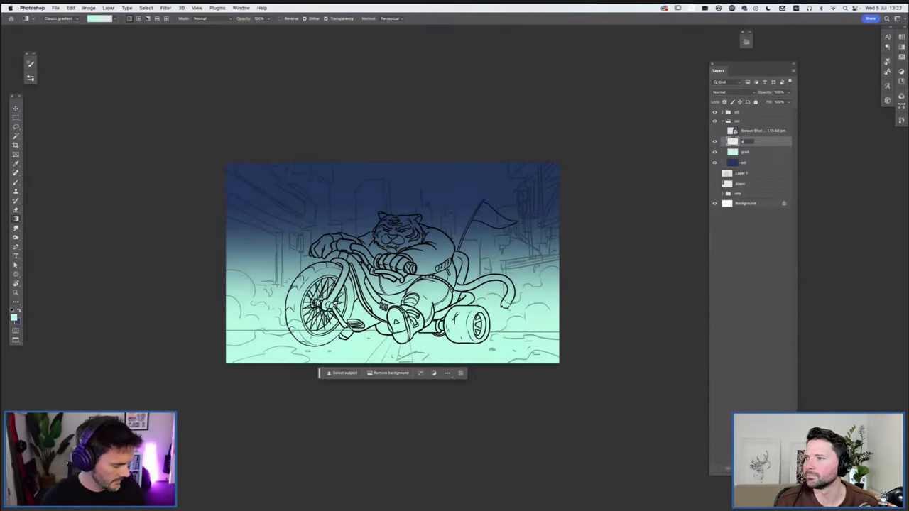
pyautogui.write('skysc')
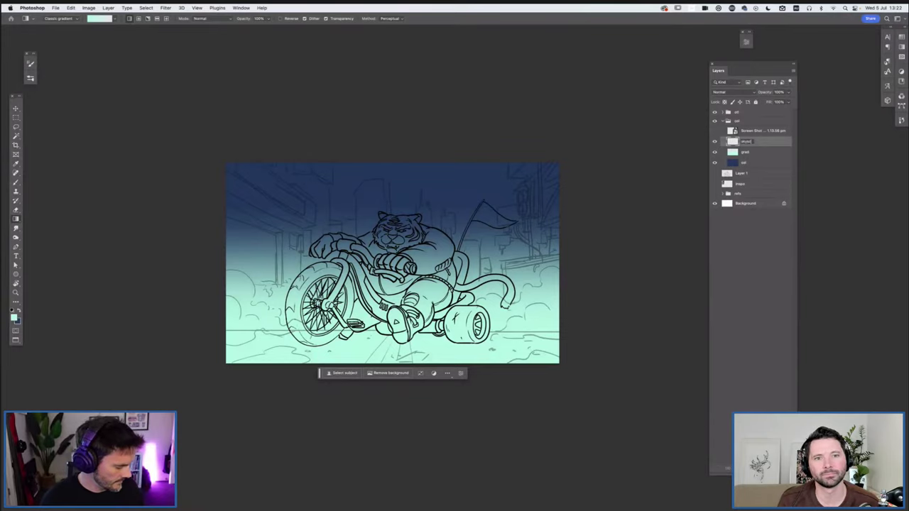
pyautogui.write('rapers')
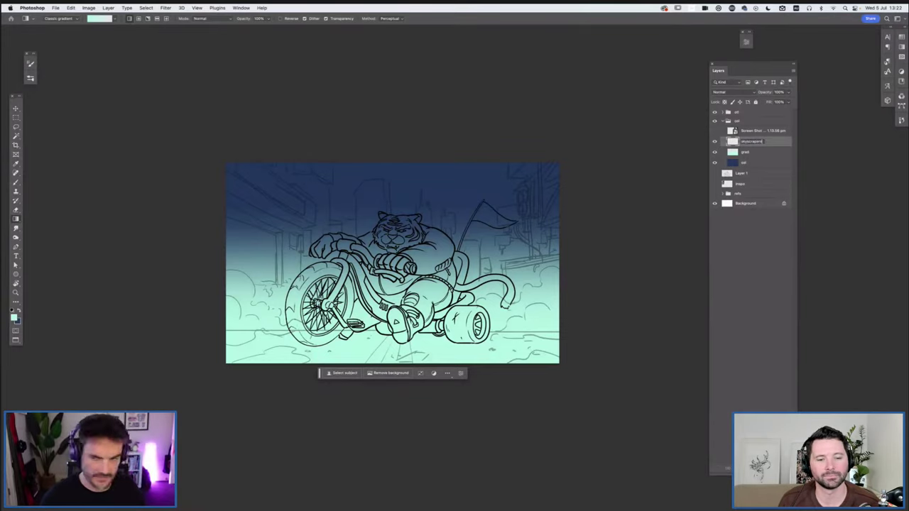
pyautogui.press('Return')
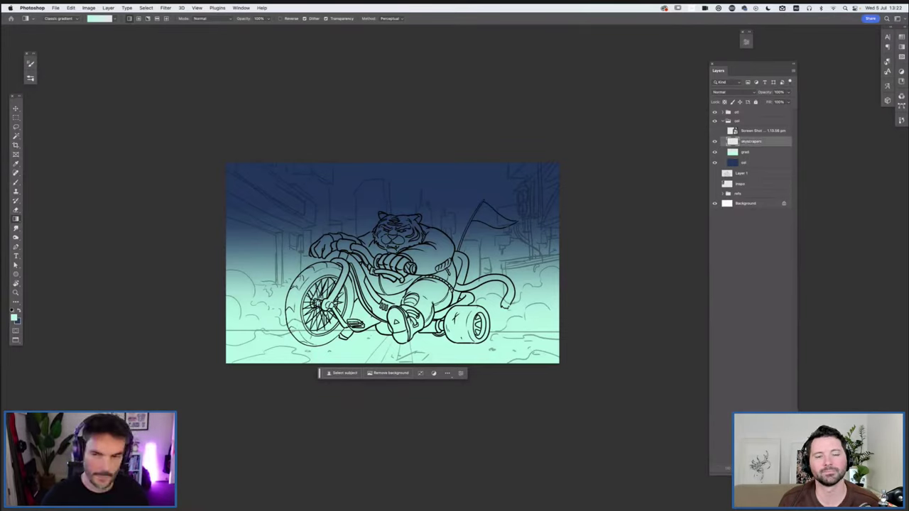
pyautogui.press('l')
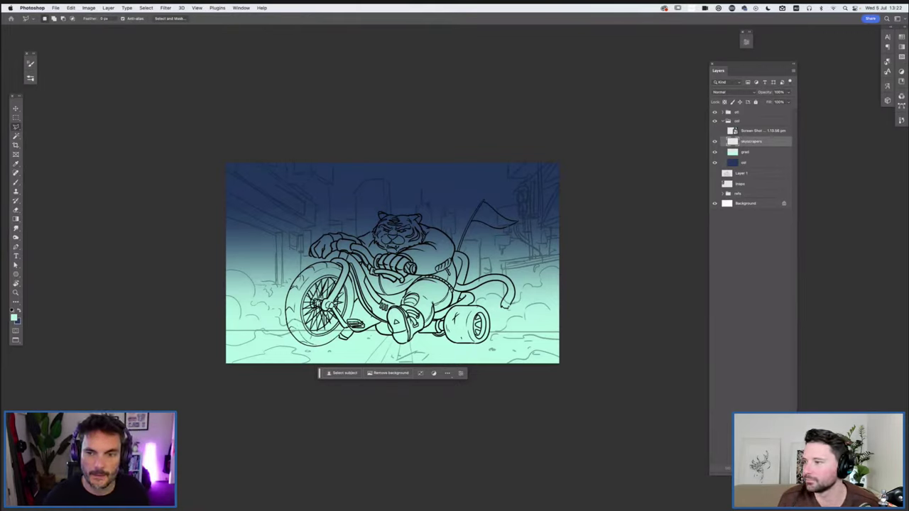
pyautogui.click(714, 151)
pyautogui.click(715, 151)
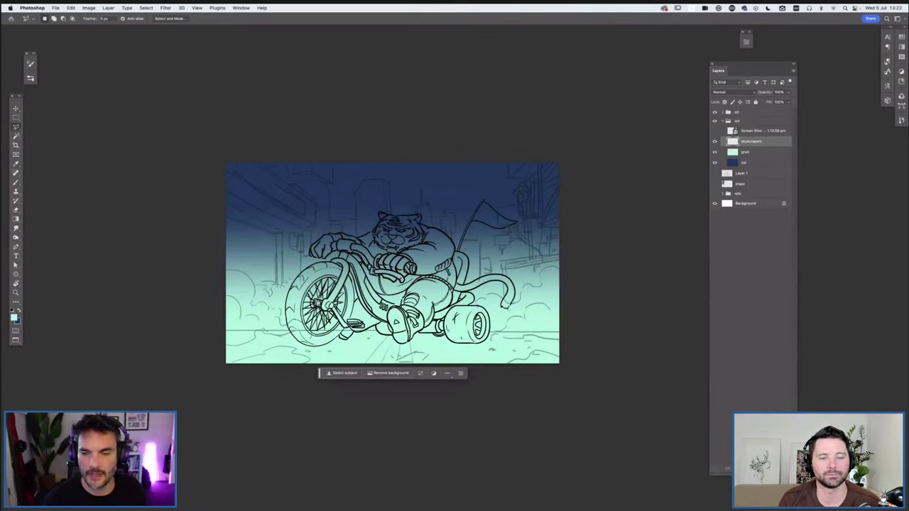
pyautogui.hotkey('alt', '[')
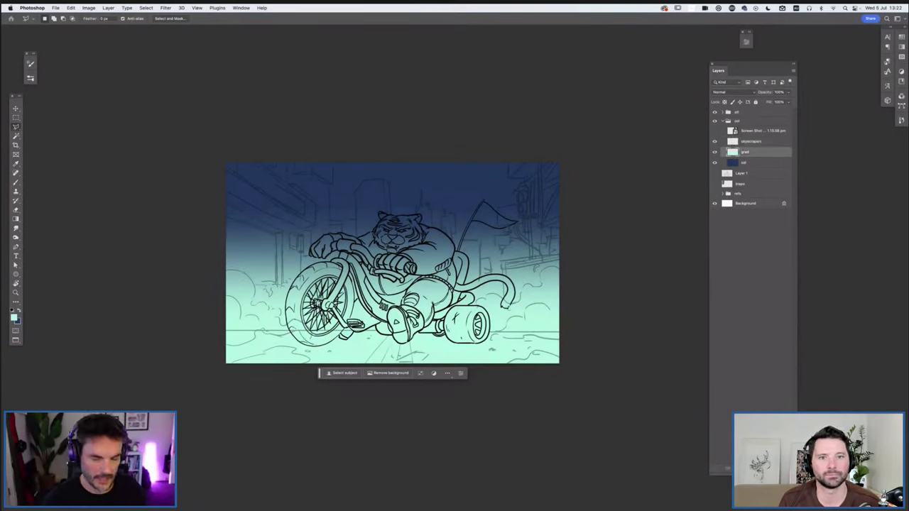
# - Nudge the gradient's hue with Hue/Saturation, keeping the mint gradient
pyautogui.hotkey('ctrl', 'u')
pyautogui.hotkey('shift', 'Down')
pyautogui.hotkey('shift', 'Down')
pyautogui.hotkey('shift', 'Down')
pyautogui.hotkey('shift', 'Down')
pyautogui.hotkey('shift', 'Down')
pyautogui.hotkey('shift', 'Down')
pyautogui.hotkey('shift', 'Down')
pyautogui.hotkey('shift', 'Down')
pyautogui.hotkey('shift', 'Down')
pyautogui.hotkey('shift', 'Down')
pyautogui.hotkey('shift', 'Down')
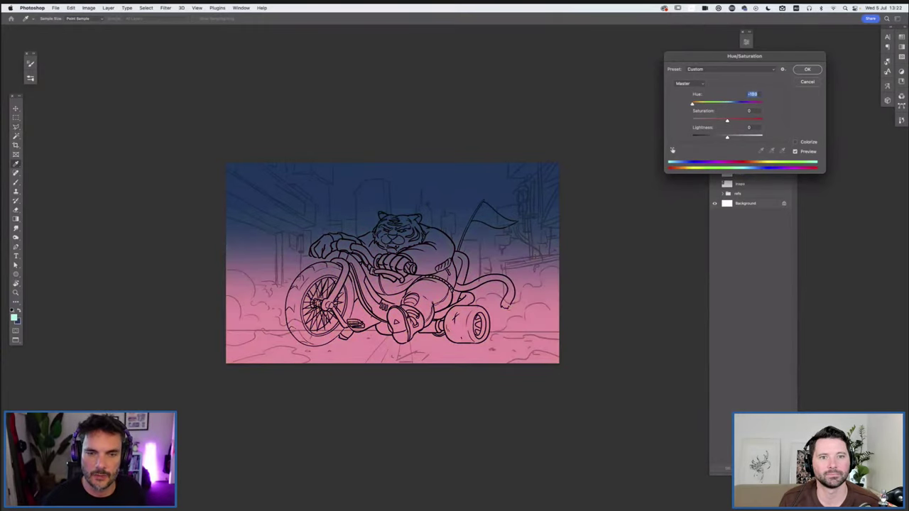
pyautogui.hotkey('shift', 'Up')
pyautogui.hotkey('shift', 'Up')
pyautogui.hotkey('shift', 'Up')
pyautogui.hotkey('shift', 'Up')
pyautogui.hotkey('shift', 'Up')
pyautogui.hotkey('shift', 'Up')
pyautogui.hotkey('shift', 'Down')
pyautogui.hotkey('shift', 'Down')
pyautogui.hotkey('shift', 'Down')
pyautogui.press('Return')
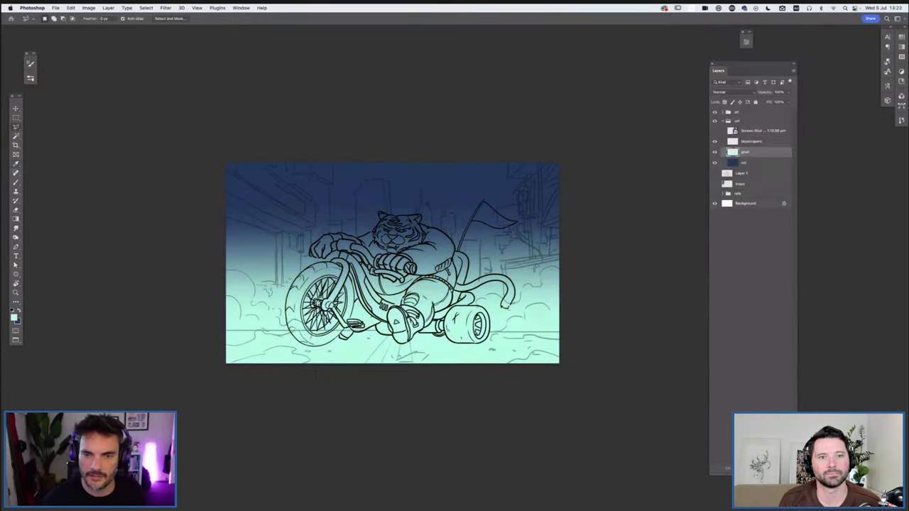
# - On the skyscrapers layer, sample a dark blue from the cityscape reference, then hide it
pyautogui.hotkey('alt', ']')
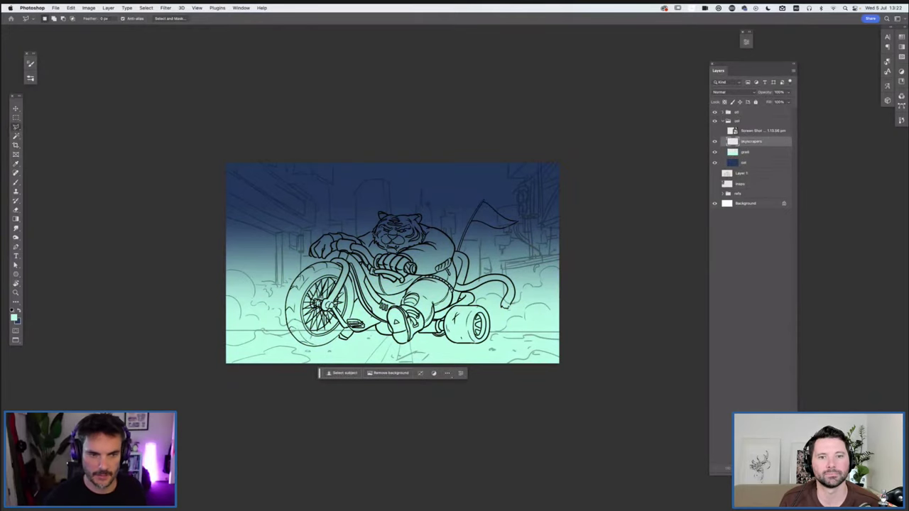
pyautogui.hotkey('ctrl', ',')
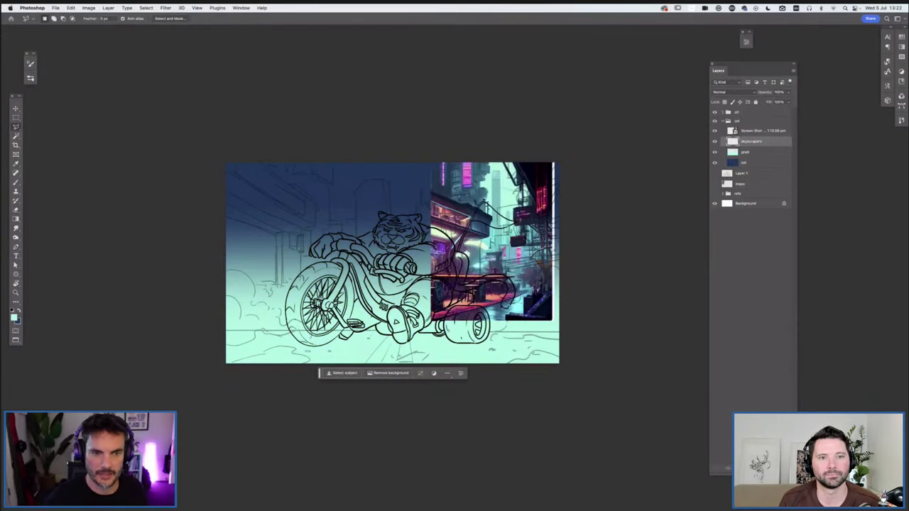
pyautogui.press('i')
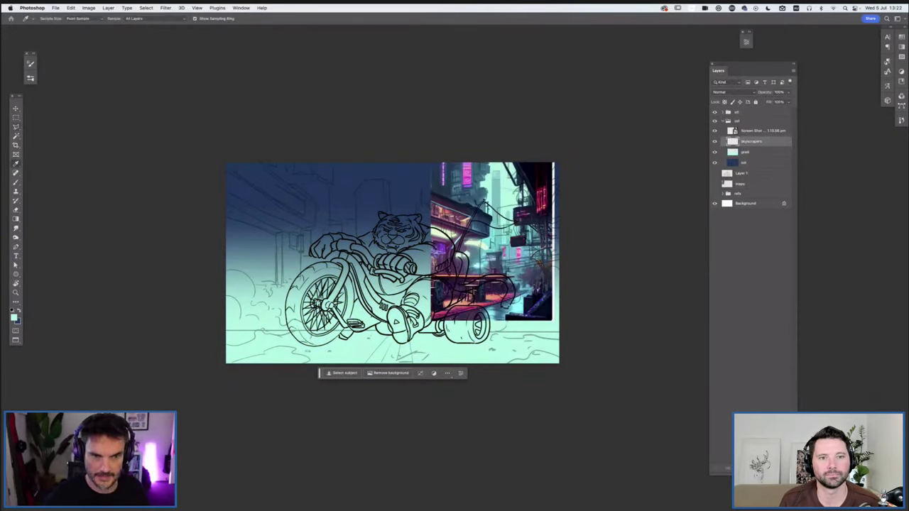
pyautogui.click(448, 186)
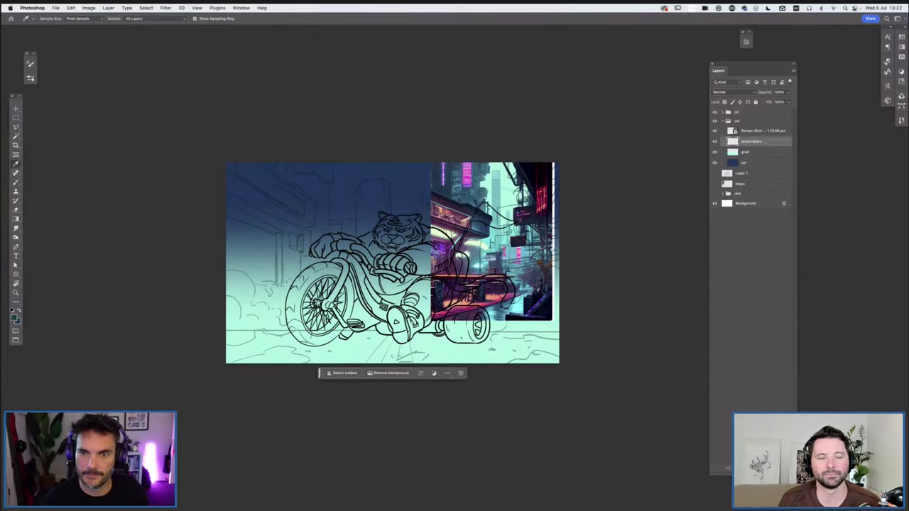
pyautogui.hotkey('ctrl', ',')
pyautogui.press('l')
pyautogui.hotkey('ctrl', '+')
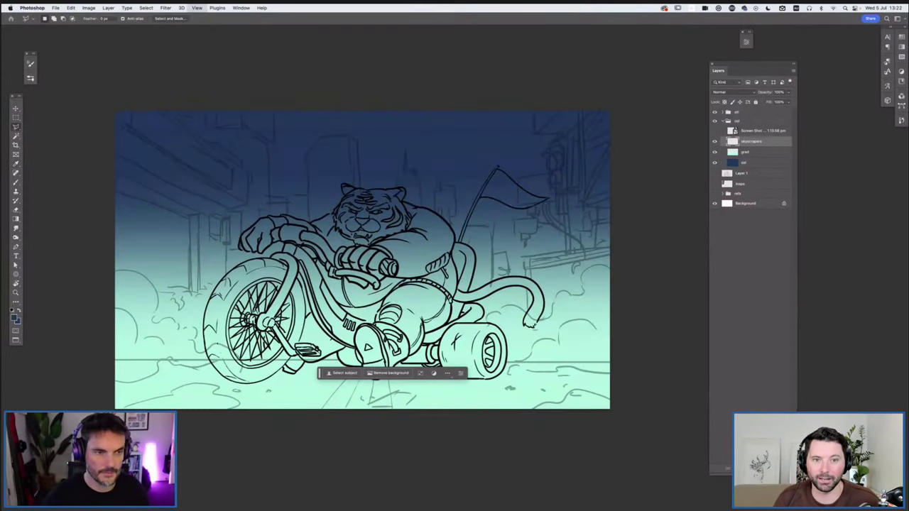
# - Trace the skyline outline up and over the first tall rounded-top tower
pyautogui.hscroll(3, 414, 298)
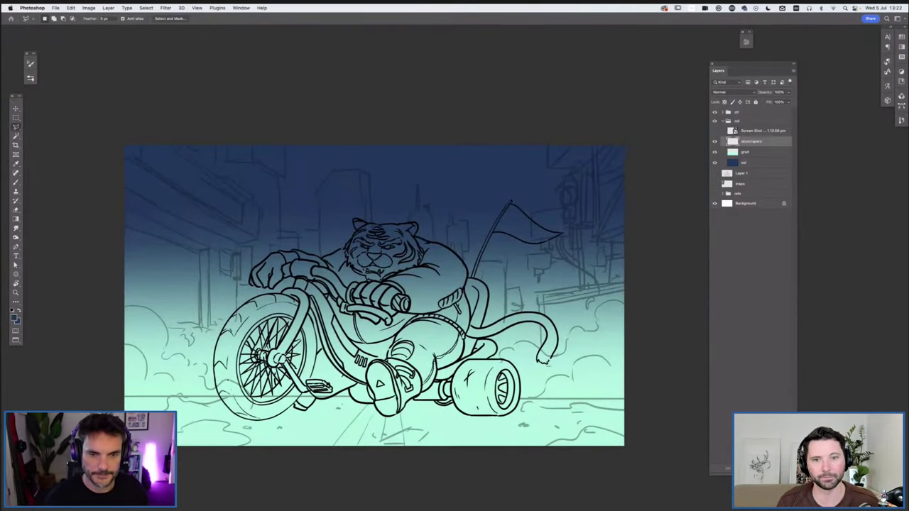
pyautogui.hscroll(1, 373, 295)
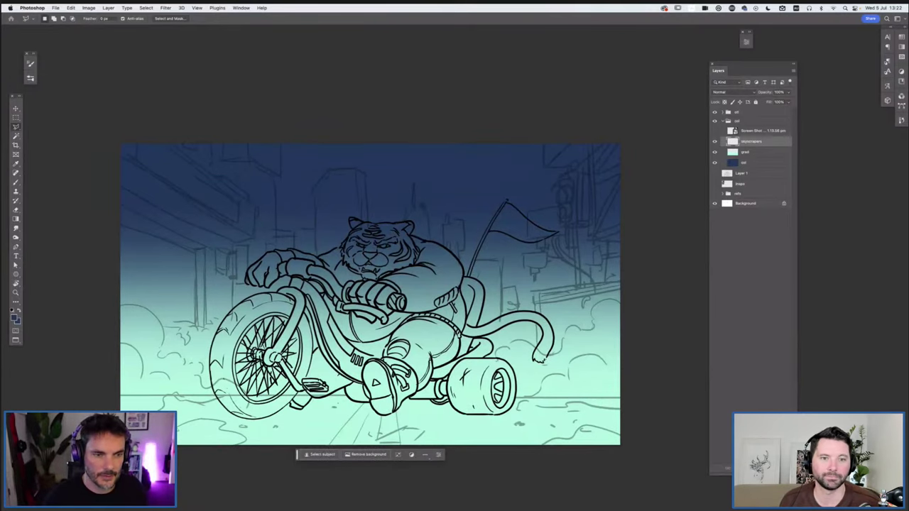
pyautogui.hscroll(-4, 370, 295)
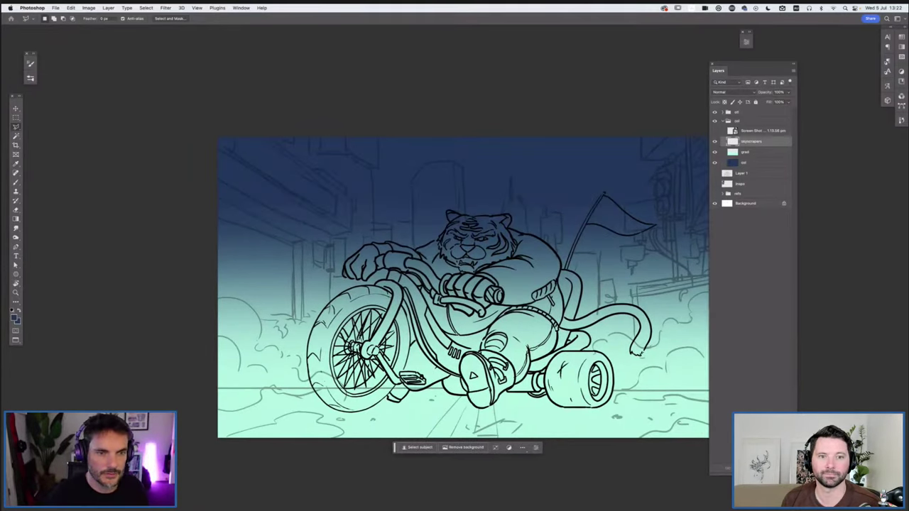
pyautogui.click(379, 169)
pyautogui.click(373, 169)
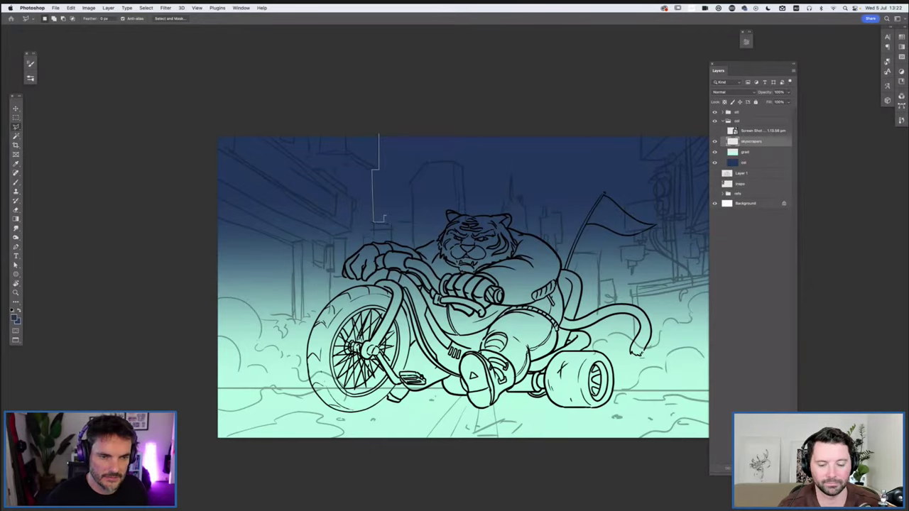
pyautogui.click(394, 226)
pyautogui.click(394, 281)
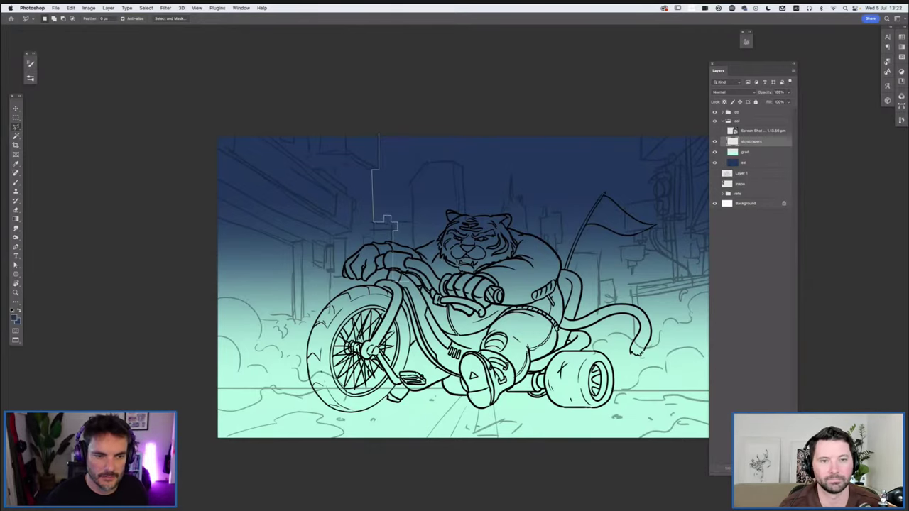
pyautogui.click(415, 281)
pyautogui.click(416, 179)
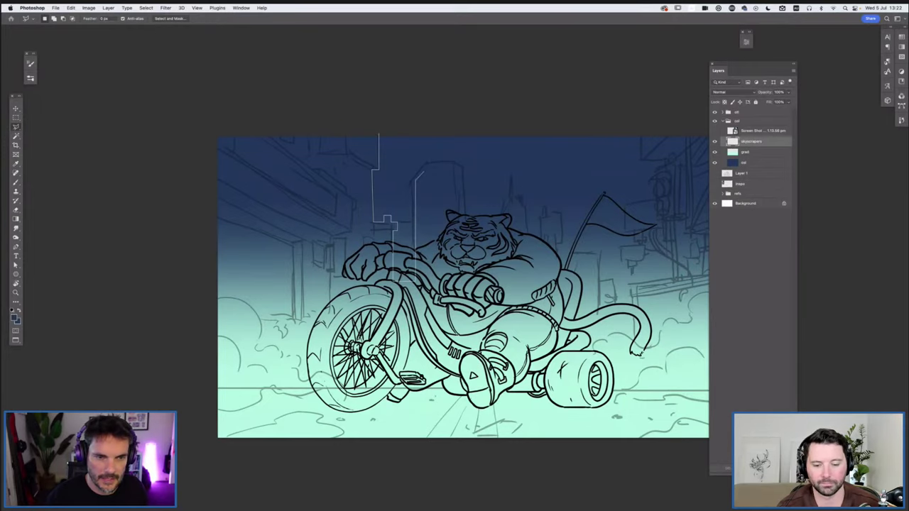
pyautogui.click(428, 162)
pyautogui.click(458, 162)
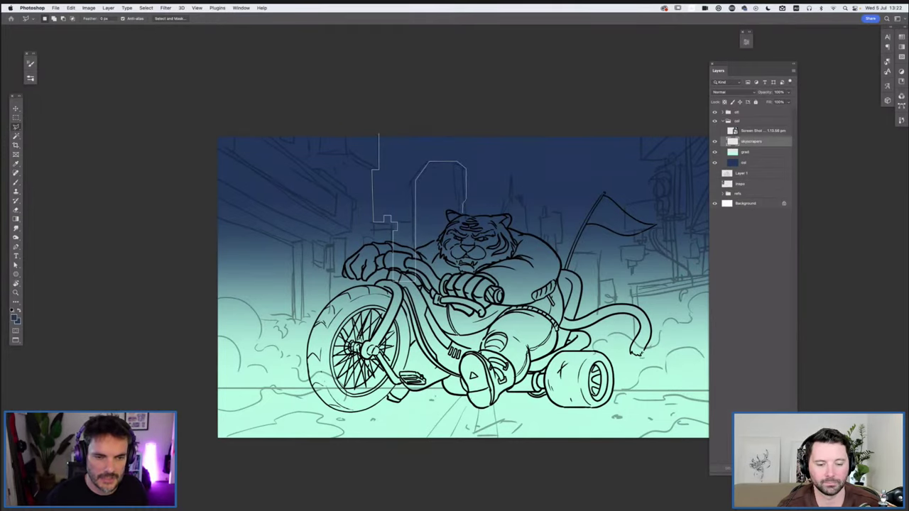
pyautogui.click(466, 245)
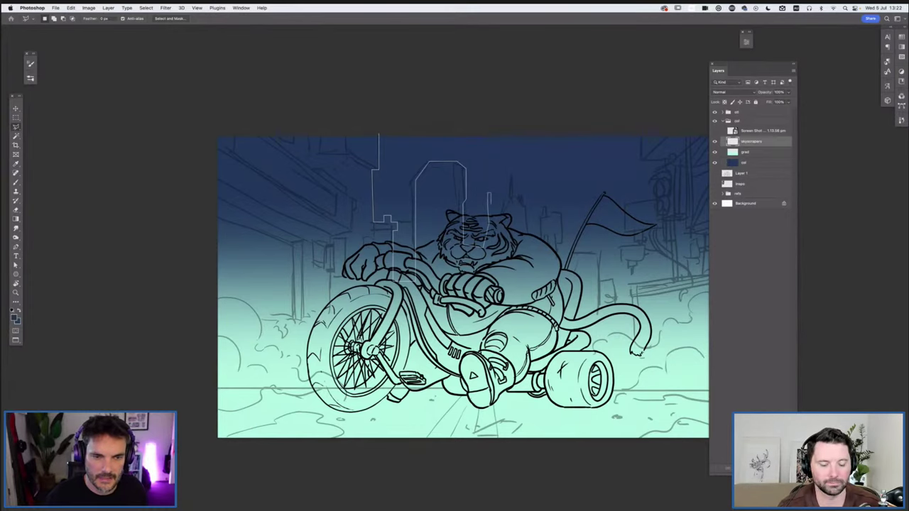
# - Continue the outline across the thin spire, stepped and smaller buildings down to the street
pyautogui.click(505, 203)
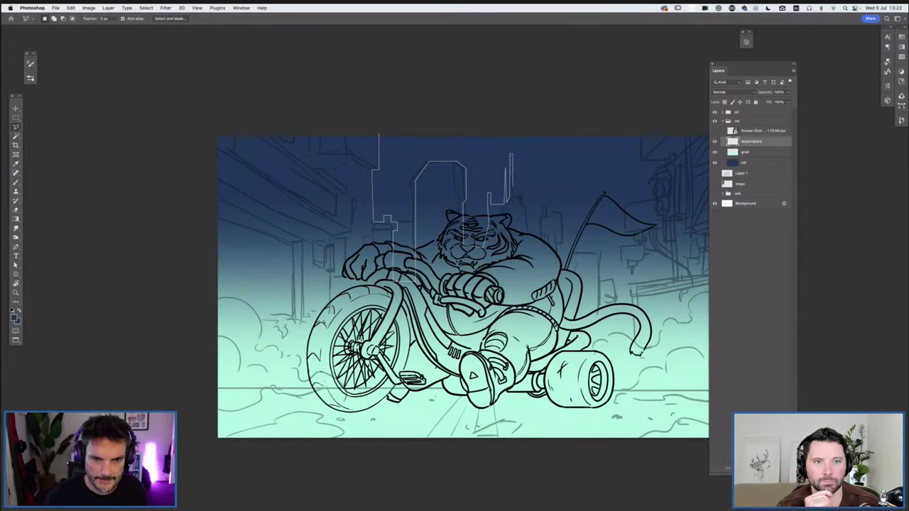
pyautogui.click(511, 198)
pyautogui.click(518, 188)
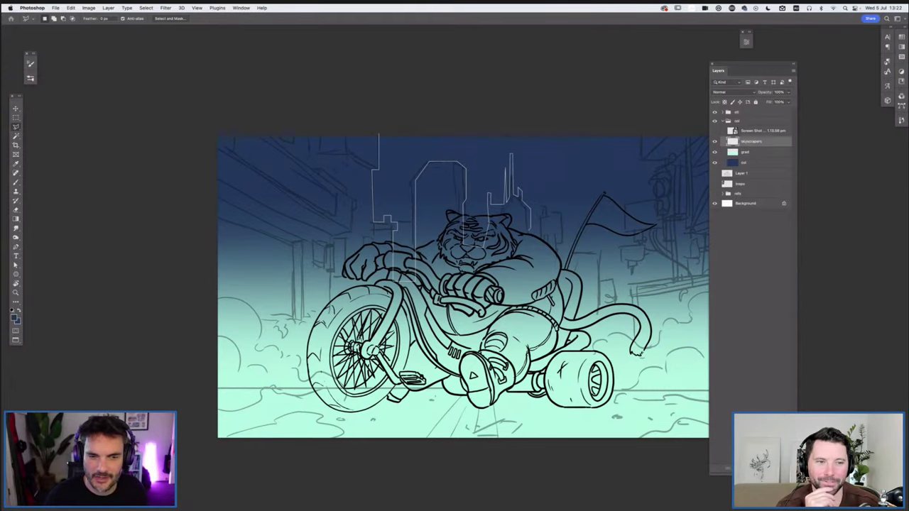
pyautogui.click(541, 216)
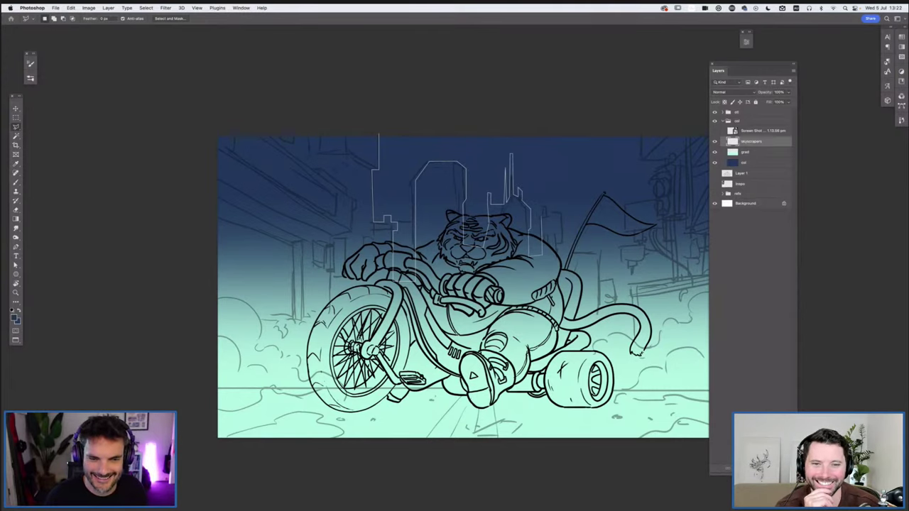
pyautogui.click(549, 201)
pyautogui.click(563, 213)
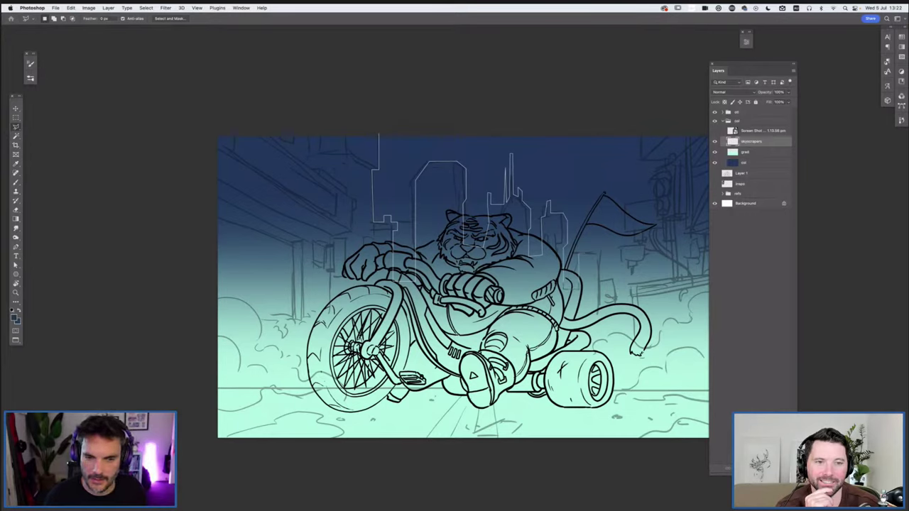
pyautogui.click(592, 242)
pyautogui.click(613, 242)
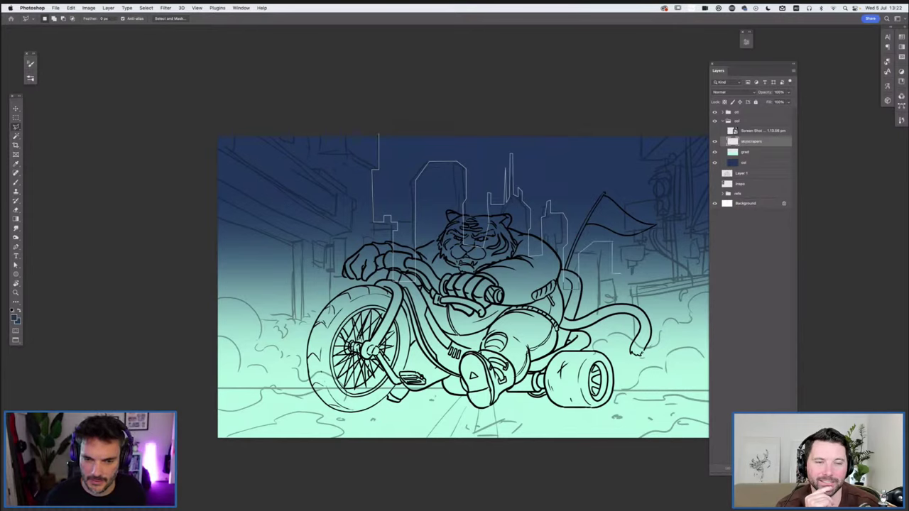
pyautogui.click(629, 330)
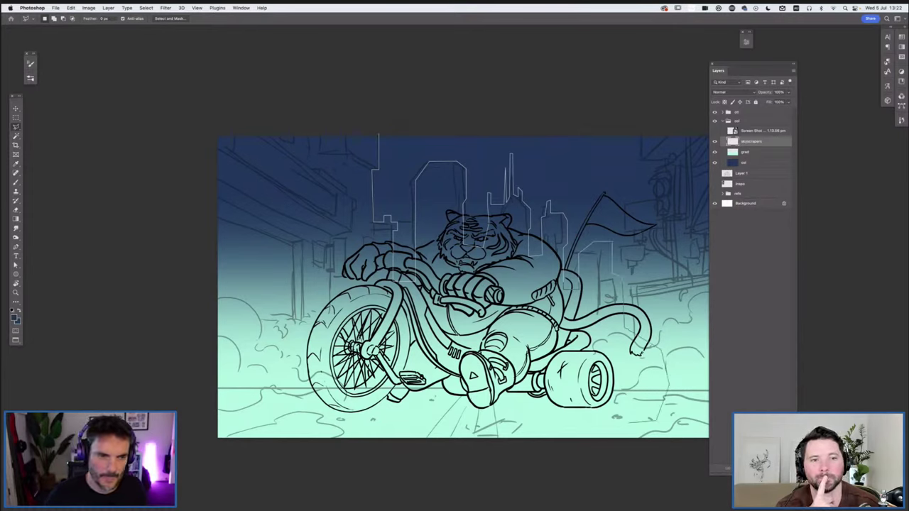
# - Wrap the outline around the canvas's left side, close it, and fill it dark navy
pyautogui.click(178, 365)
pyautogui.click(156, 249)
pyautogui.click(173, 101)
pyautogui.click(334, 88)
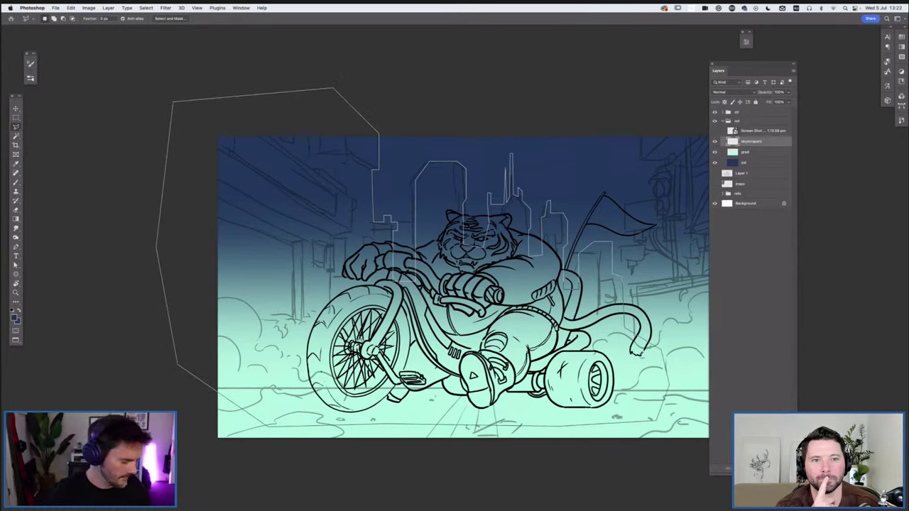
pyautogui.click(379, 135)
pyautogui.hotkey('alt', 'BackSpace')
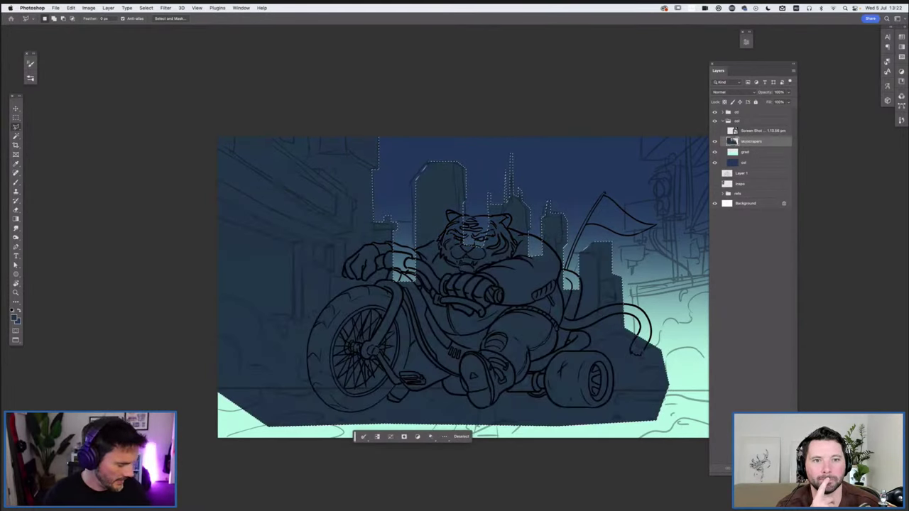
pyautogui.hotkey('ctrl', 'd')
pyautogui.hotkey('ctrl', '-')
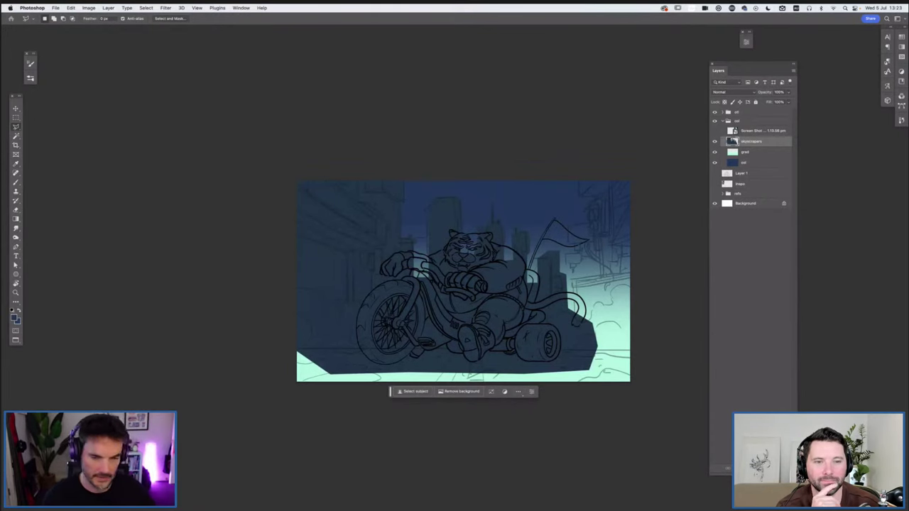
# - Select the grad layer and show the cyberpunk Screen Shot reference layer
pyautogui.hotkey('ctrl', '+')
pyautogui.hscroll(3, 462, 288)
pyautogui.scroll(-1, 462, 288)
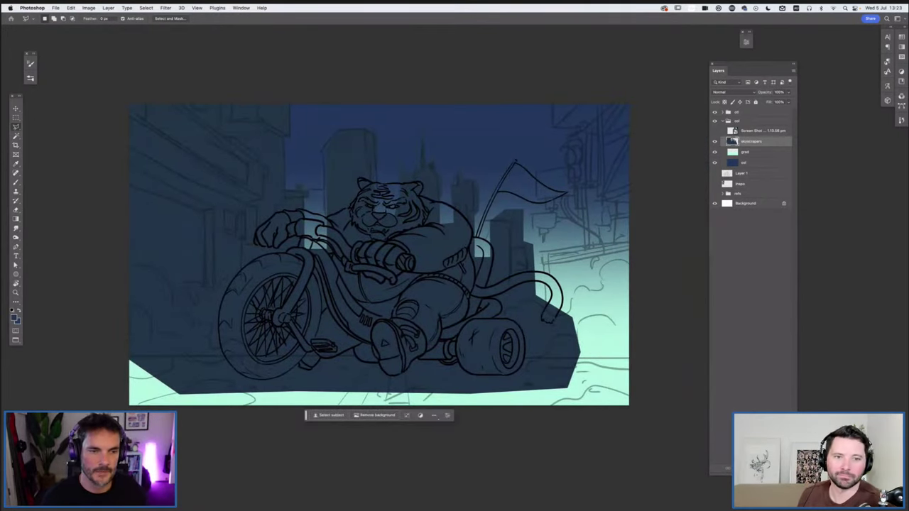
pyautogui.click(733, 152)
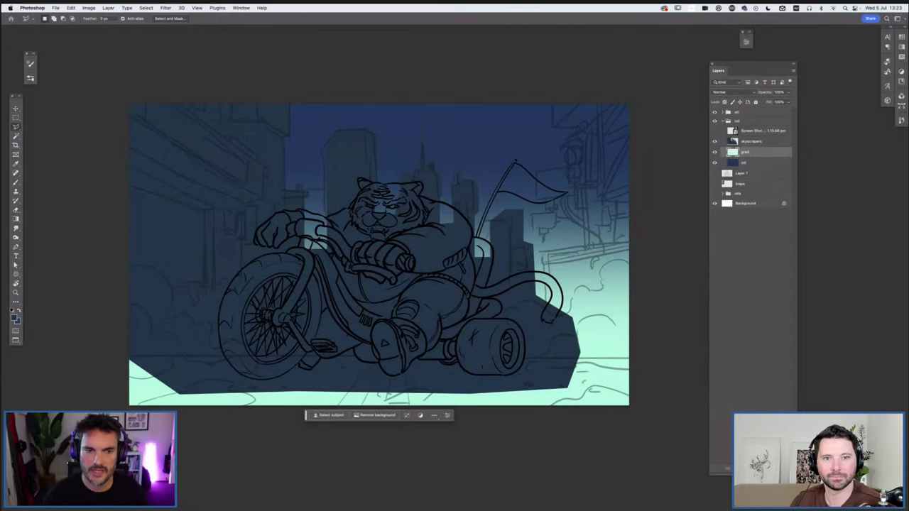
pyautogui.click(714, 130)
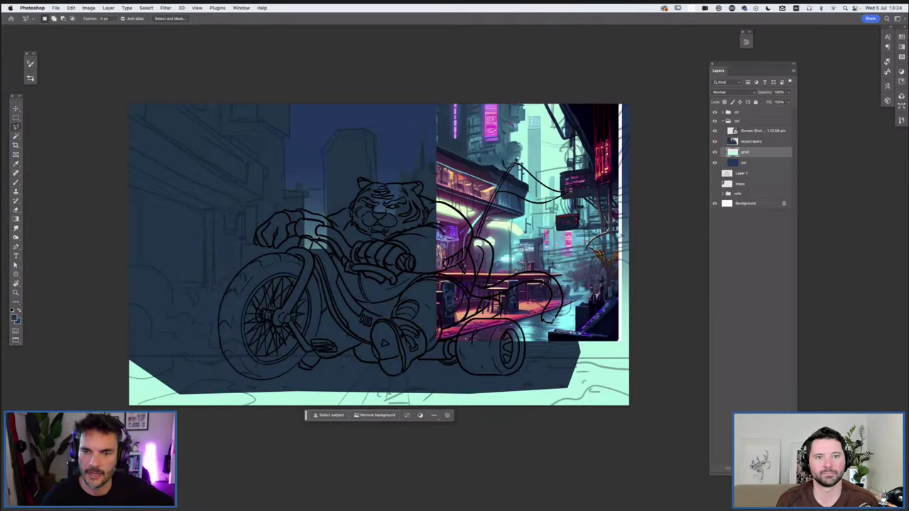
# - Rename the skyscrapers layer to 'skyscrapers back'
pyautogui.press('i')
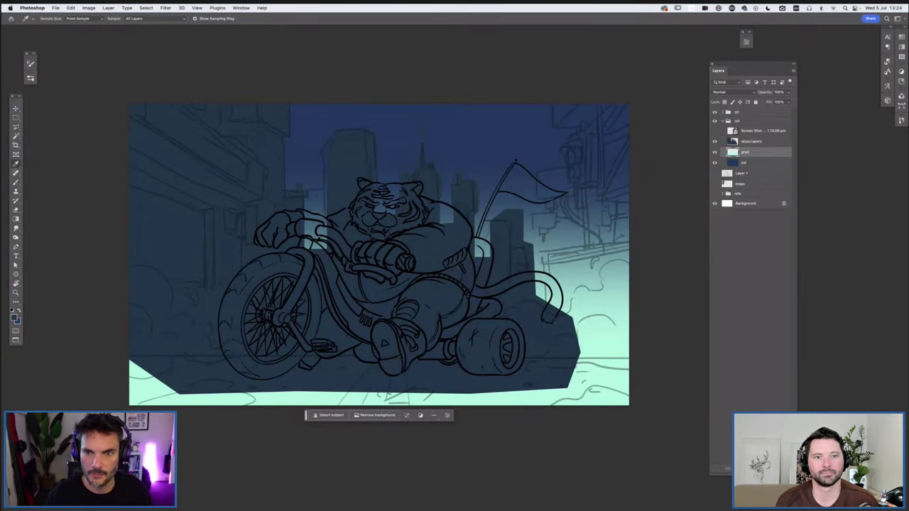
pyautogui.hotkey('alt', ']')
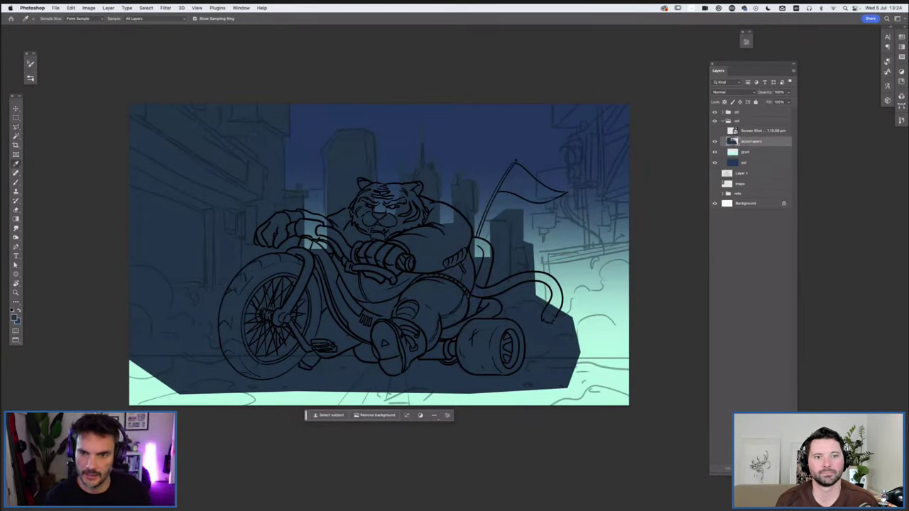
pyautogui.press('Right')
pyautogui.write('bg')
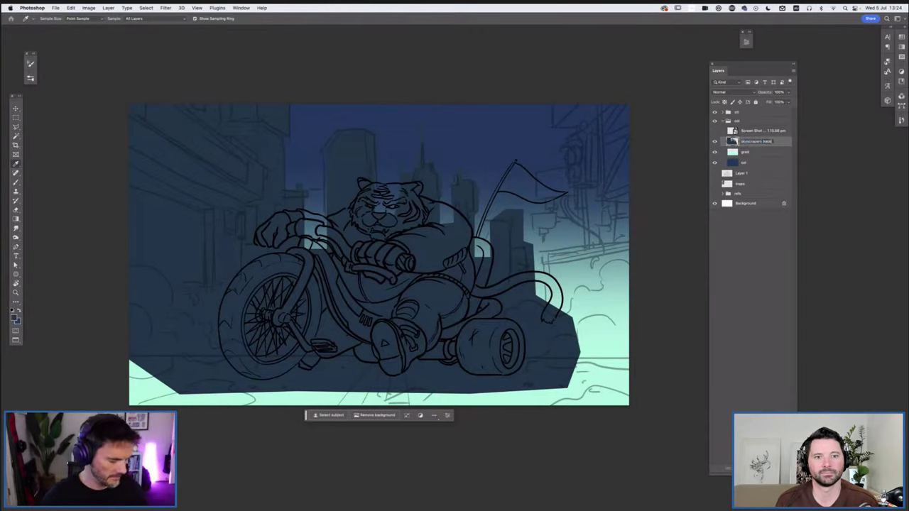
pyautogui.write('k')
pyautogui.press('Return')
# - Duplicate it, erase the copy's pixels, and rename the copy 'skyscrapers mid'
pyautogui.hotkey('ctrl', 'j')
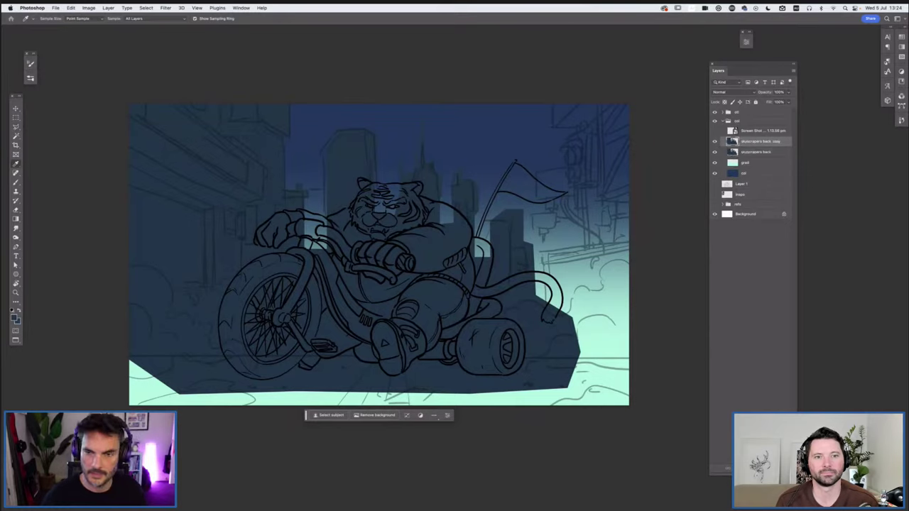
pyautogui.hotkey('ctrl', 'a')
pyautogui.press('Delete')
pyautogui.hotkey('ctrl', 'd')
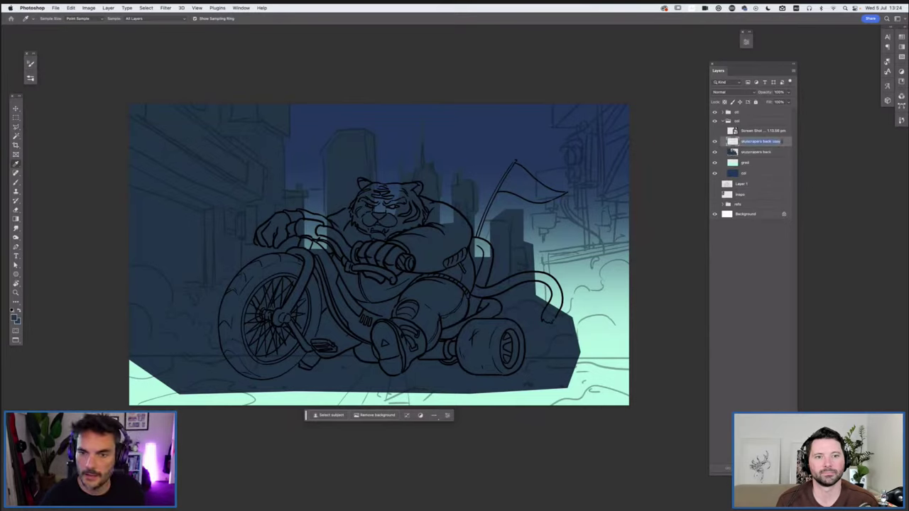
pyautogui.press('Right')
pyautogui.hotkey('alt', 'shift', 'Left')
pyautogui.hotkey('alt', 'shift', 'Left')
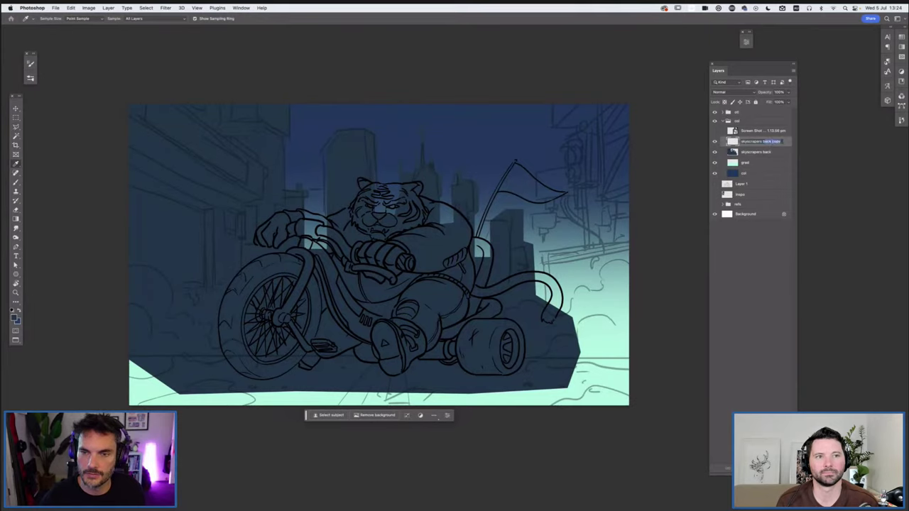
pyautogui.write('fr')
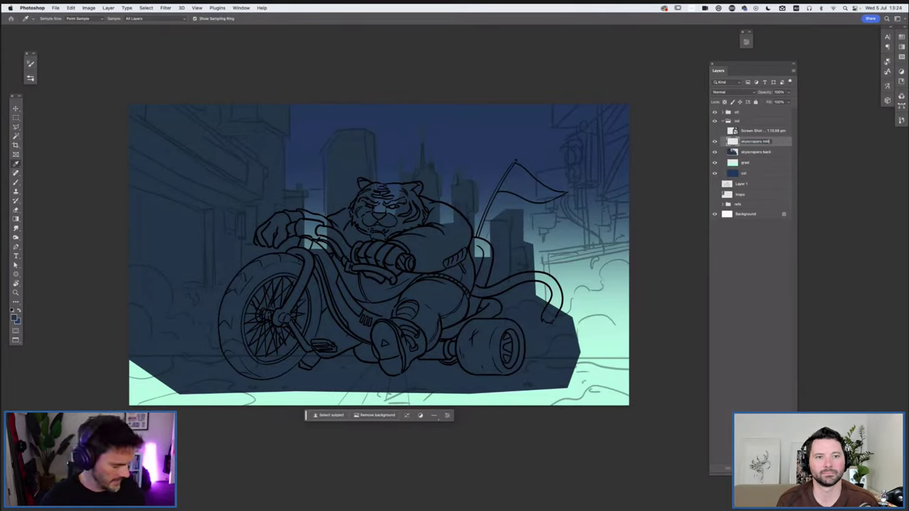
pyautogui.press('Return')
pyautogui.press('l')
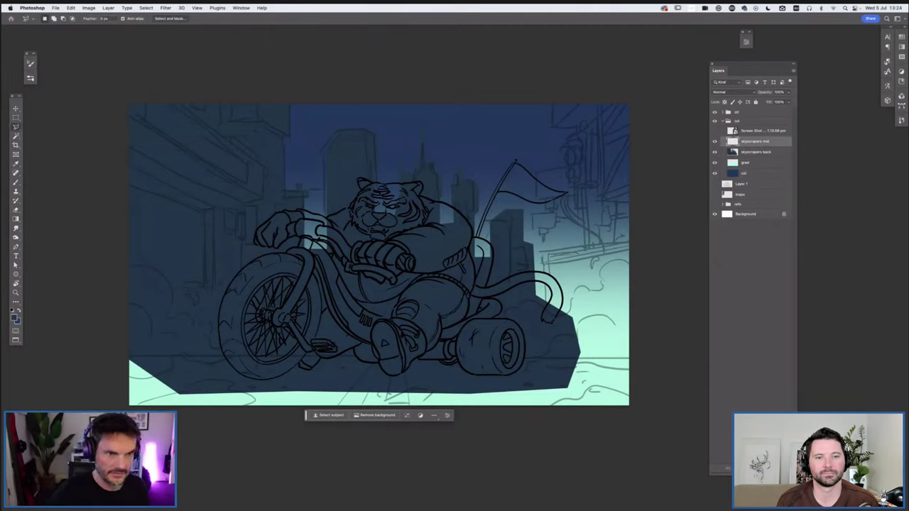
# - Lasso a tall upper-left building edge, fill it dark blue, and group skyscrapers mid
pyautogui.moveTo(292, 134); pyautogui.dragTo(286, 190)
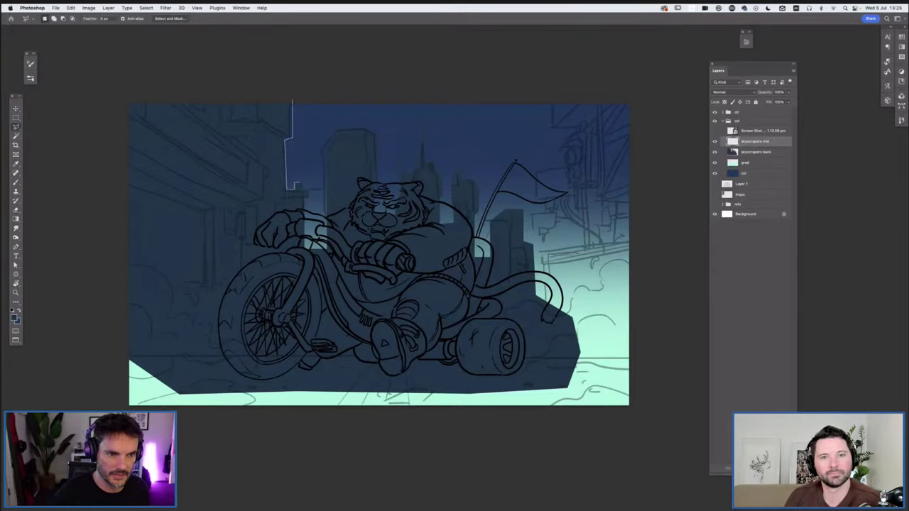
pyautogui.moveTo(286, 190)
pyautogui.mouseDown()
pyautogui.moveTo(312, 193)
pyautogui.moveTo(312, 308)
pyautogui.moveTo(240, 370)
pyautogui.moveTo(263, 54)
pyautogui.mouseUp()
pyautogui.hotkey('alt', 'BackSpace')
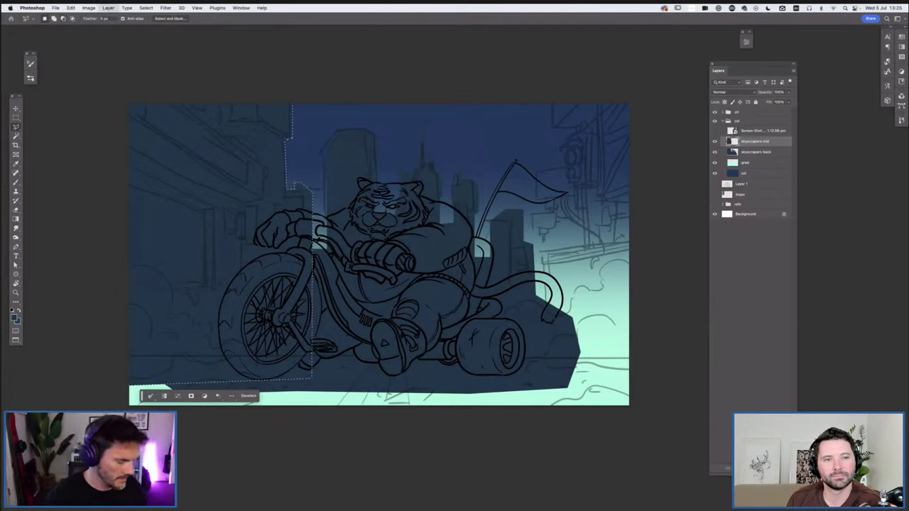
pyautogui.hotkey('ctrl', 'g')
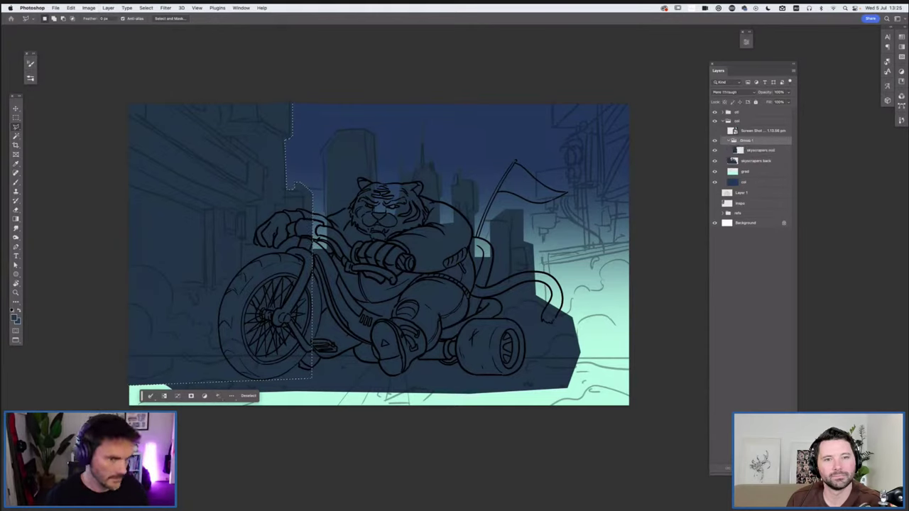
pyautogui.hotkey('ctrl', 'd')
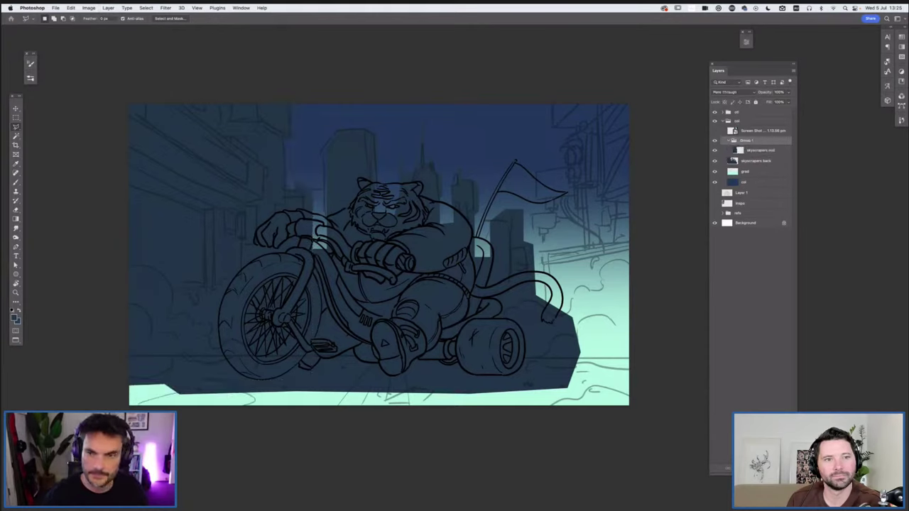
pyautogui.hotkey('alt', '[')
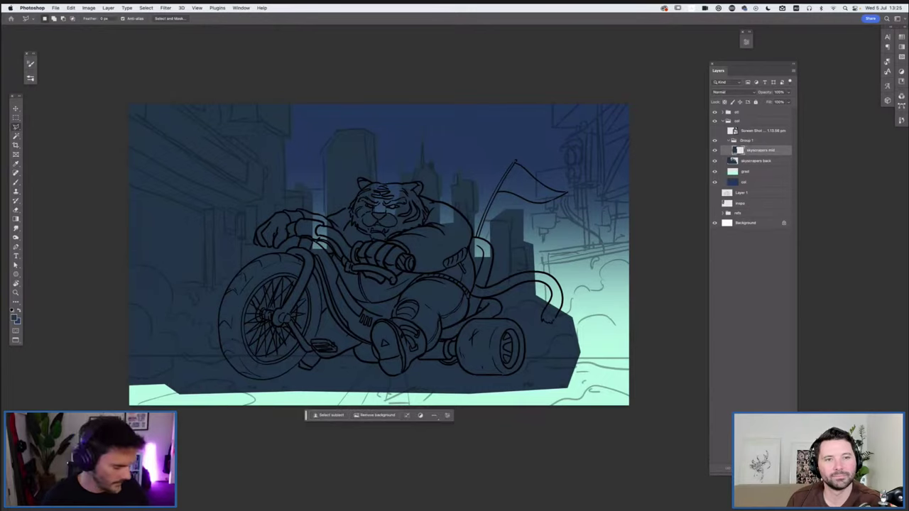
# - Darken the skyscrapers mid layer with Hue/Saturation Lightness around -20
pyautogui.hotkey('ctrl', 'u')
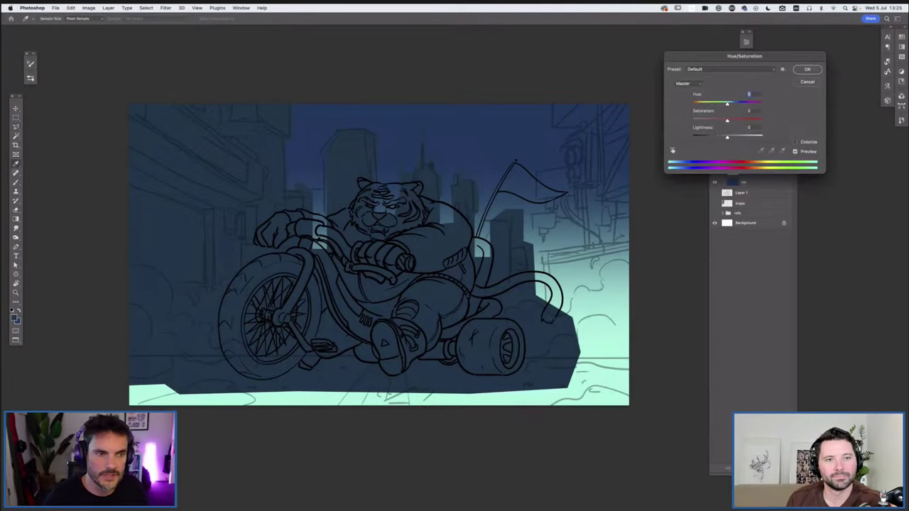
pyautogui.press('Tab')
pyautogui.press('Tab')
pyautogui.hotkey('shift', 'Down')
pyautogui.hotkey('shift', 'Down')
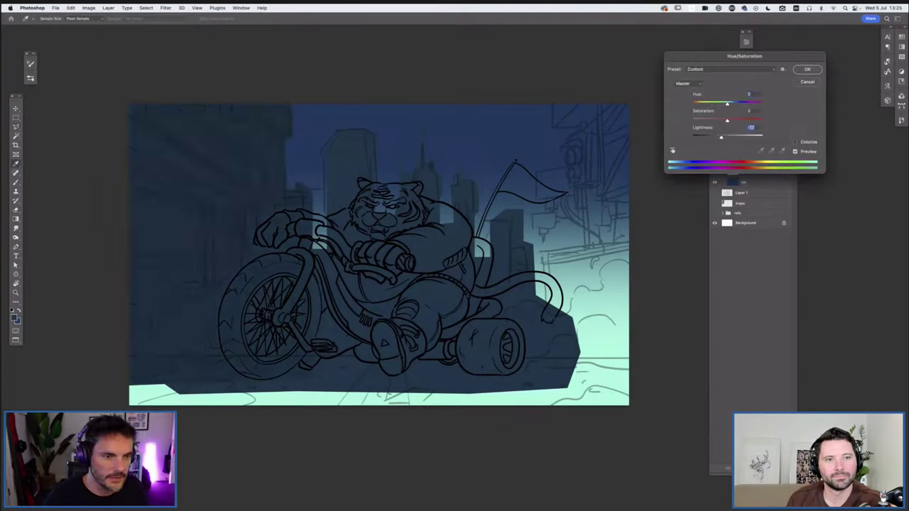
pyautogui.hotkey('shift', 'Down')
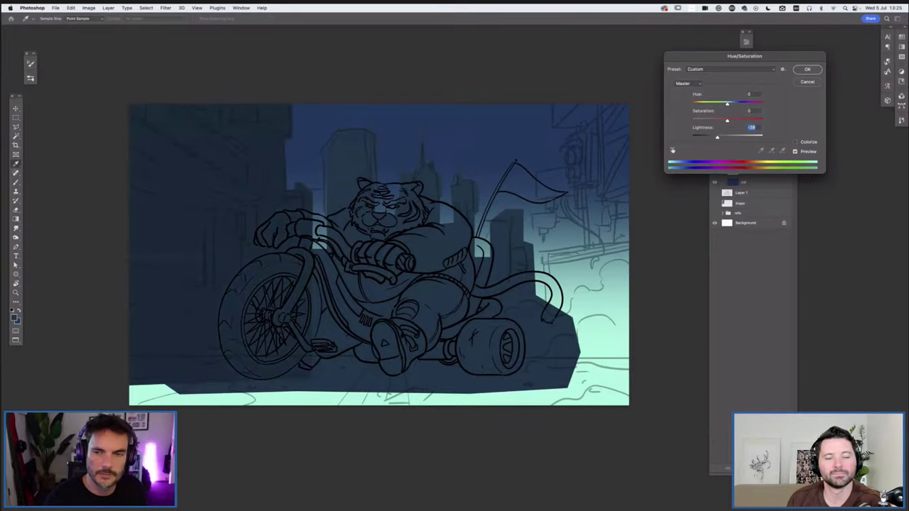
pyautogui.press('Return')
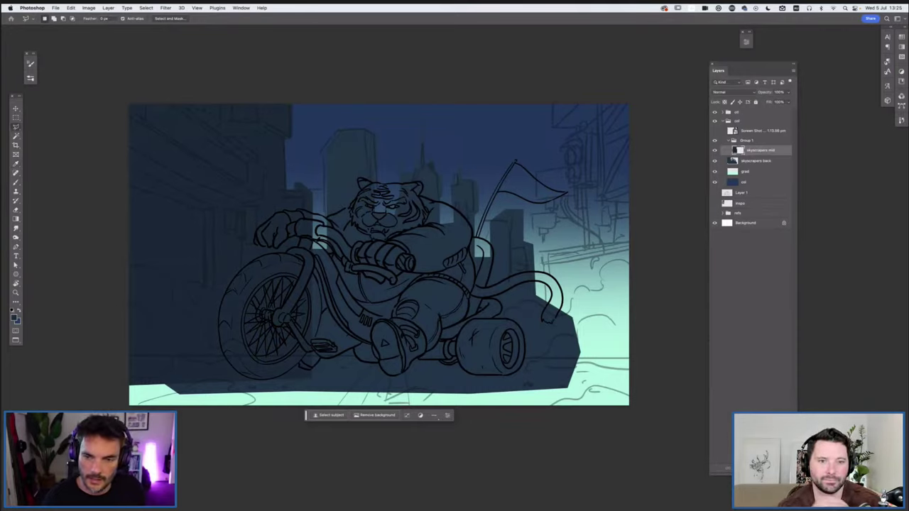
# - Remove the skyscrapers mid mask, ungroup Group 1, and add a new blank layer
pyautogui.hotkey('ctrl', 'z')
pyautogui.hotkey('alt', ']')
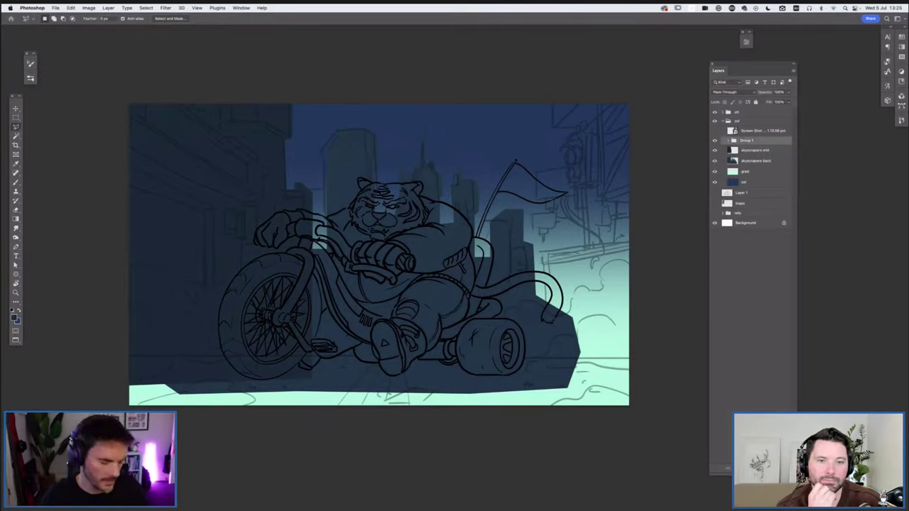
pyautogui.hotkey('ctrl', 'shift', 'g')
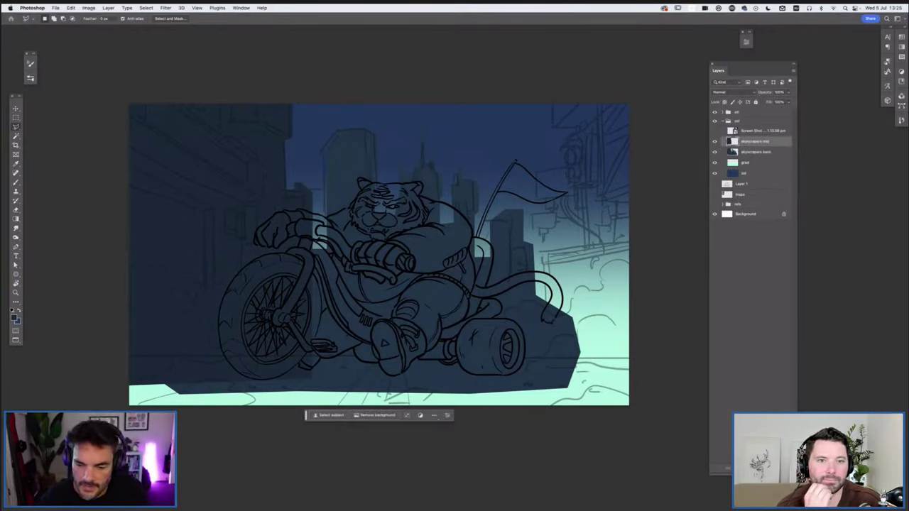
pyautogui.hotkey('ctrl', 'shift', 'alt', 'n')
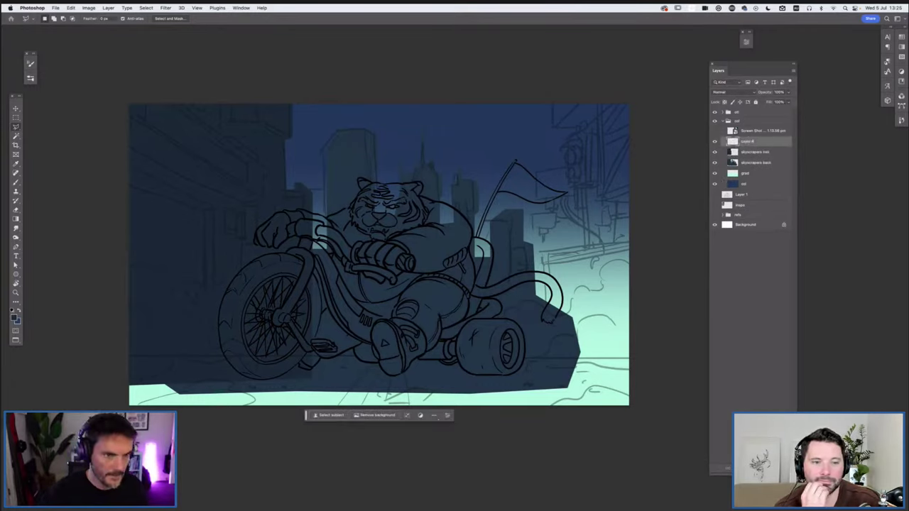
# - Set a darker blue foreground colour for the foreground buildings
pyautogui.press('i')
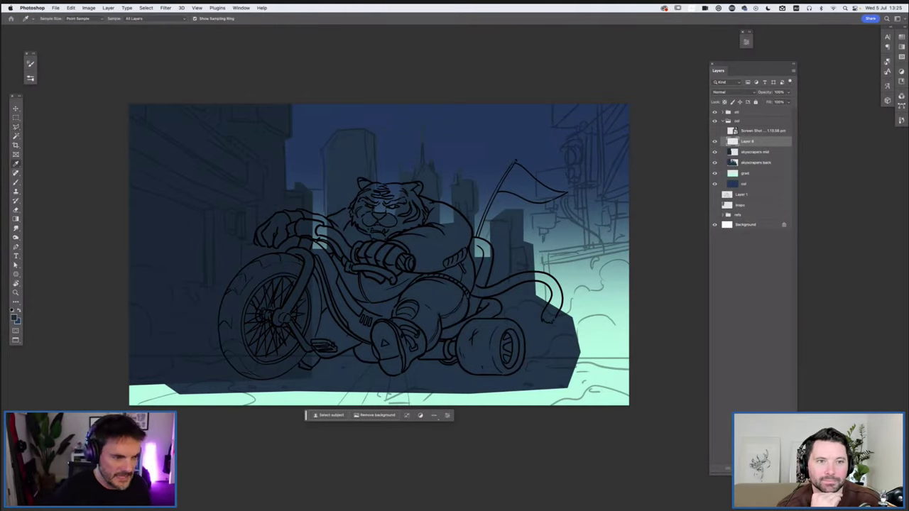
pyautogui.click(15, 319)
pyautogui.click(235, 213)
pyautogui.press('Return')
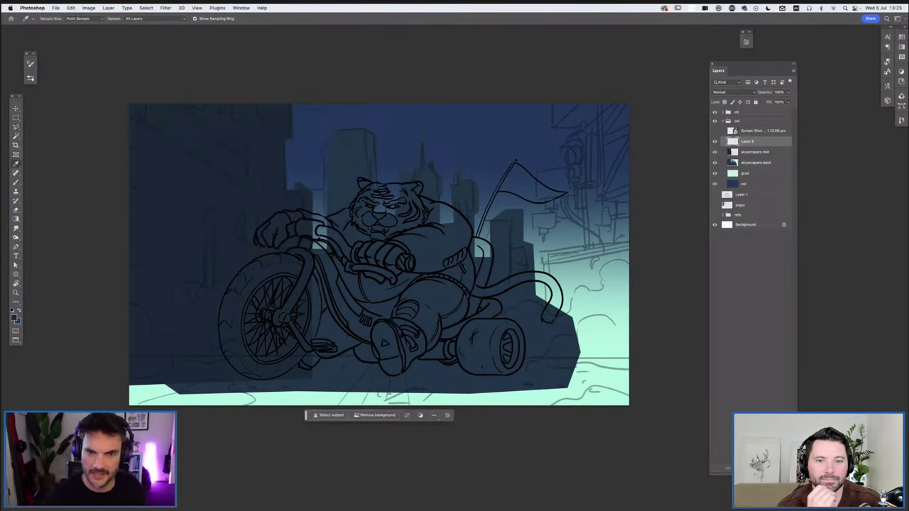
# - Lasso and fill a right-side building and a small hanging block in dark navy
pyautogui.press('l')
pyautogui.moveTo(552, 99)
pyautogui.mouseDown()
pyautogui.moveTo(567, 128)
pyautogui.moveTo(569, 181)
pyautogui.moveTo(534, 172)
pyautogui.moveTo(547, 204)
pyautogui.moveTo(572, 196)
pyautogui.moveTo(585, 244)
pyautogui.moveTo(537, 257)
pyautogui.moveTo(544, 416)
pyautogui.moveTo(648, 264)
pyautogui.moveTo(567, 72)
pyautogui.moveTo(553, 99)
pyautogui.mouseUp()
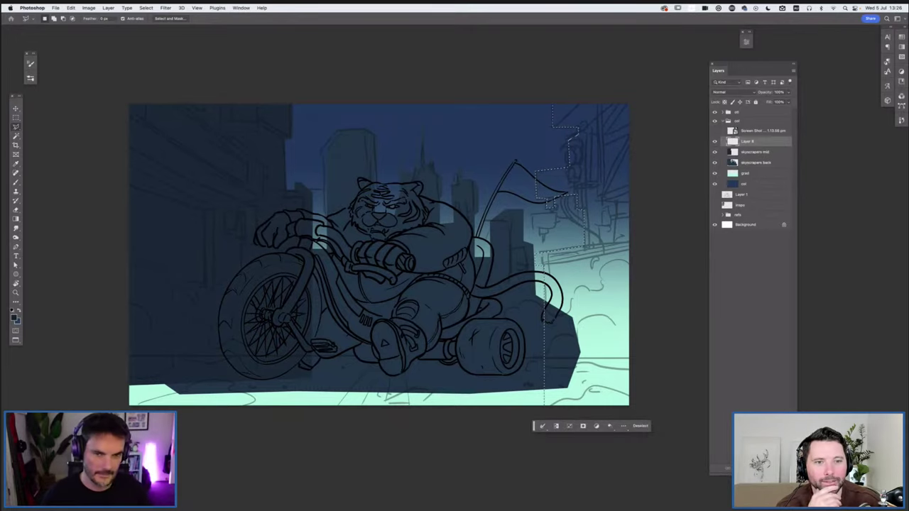
pyautogui.hotkey('alt', 'BackSpace')
pyautogui.hotkey('ctrl', 'd')
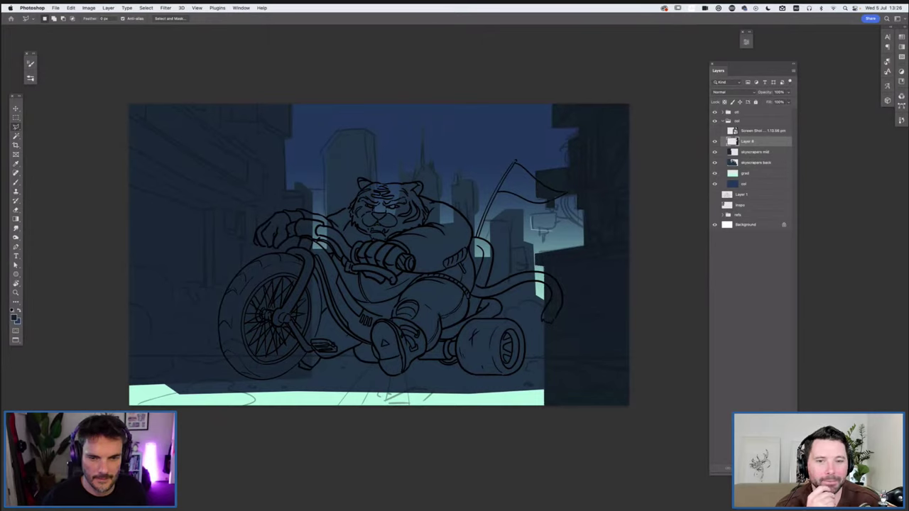
pyautogui.hotkey('ctrl', 'shift', 'd')
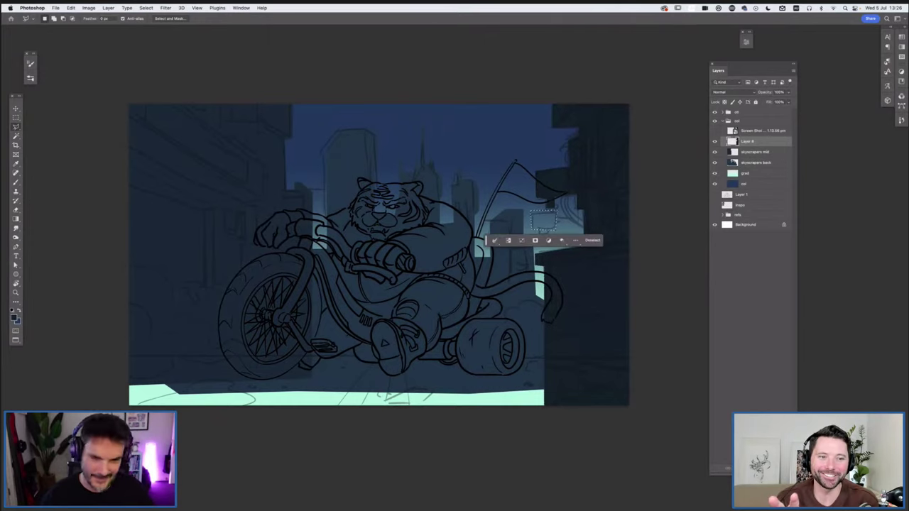
pyautogui.hotkey('alt', 'BackSpace')
pyautogui.hotkey('ctrl', 'd')
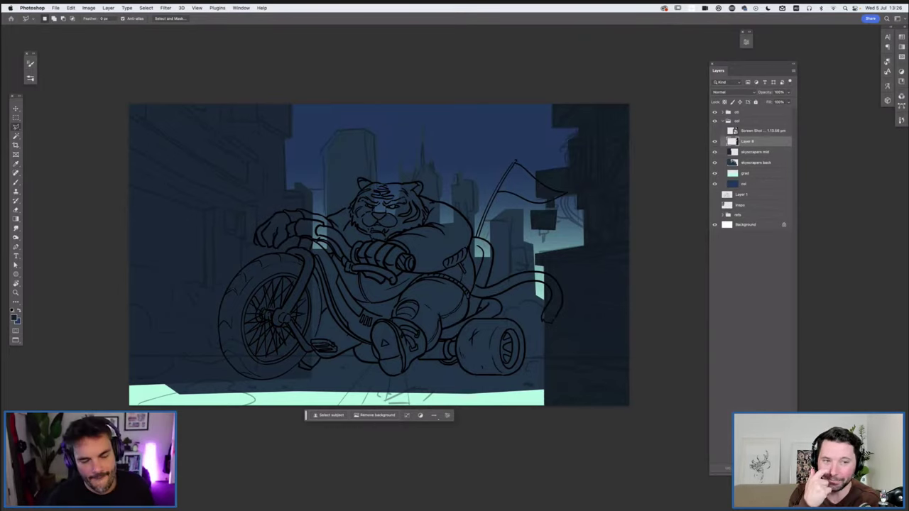
pyautogui.hscroll(-5, 419, 256)
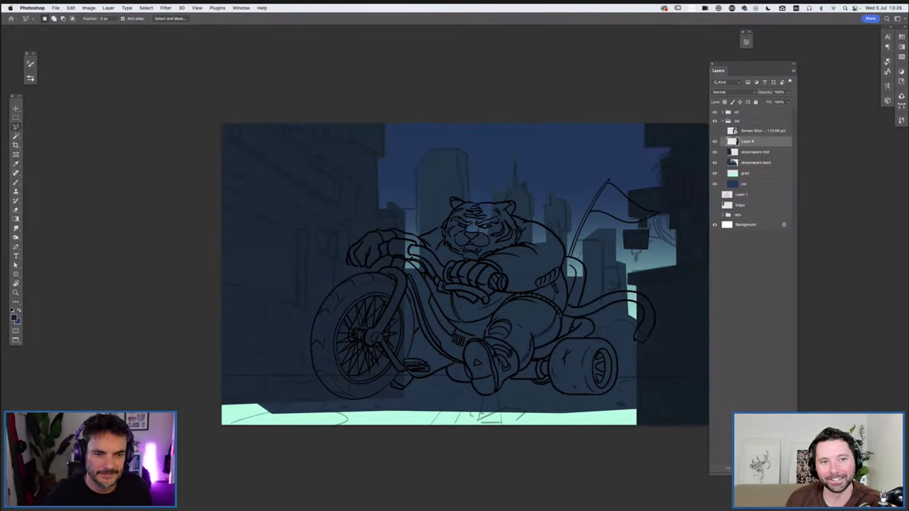
# - Try a selection over the tiger on skyscrapers mid, then discard it and return to Layer 8
pyautogui.hotkey('alt', '[')
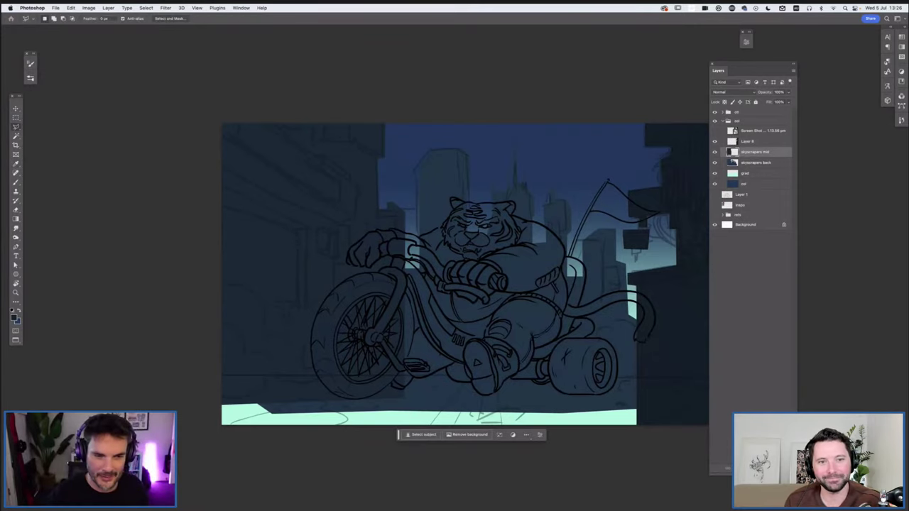
pyautogui.moveTo(425, 241)
pyautogui.mouseDown()
pyautogui.moveTo(444, 214)
pyautogui.moveTo(524, 244)
pyautogui.mouseUp()
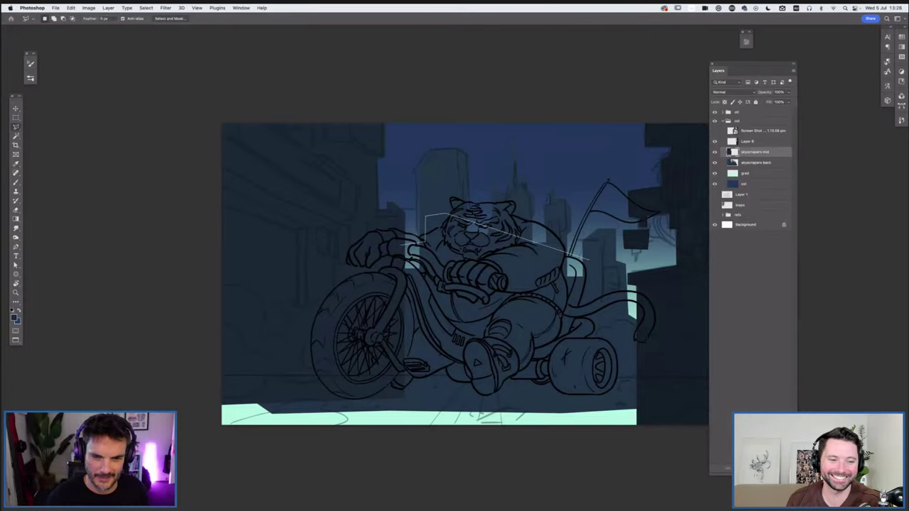
pyautogui.moveTo(529, 245); pyautogui.dragTo(561, 274)
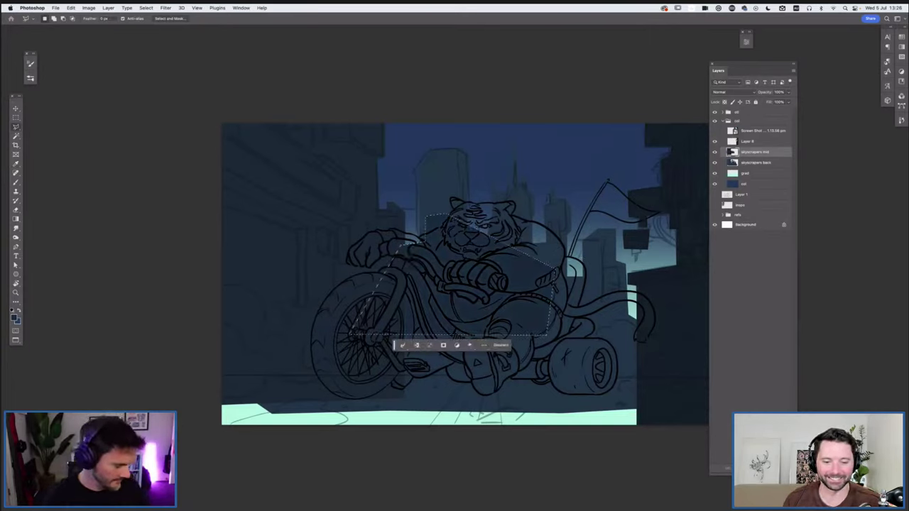
pyautogui.hotkey('ctrl', 'd')
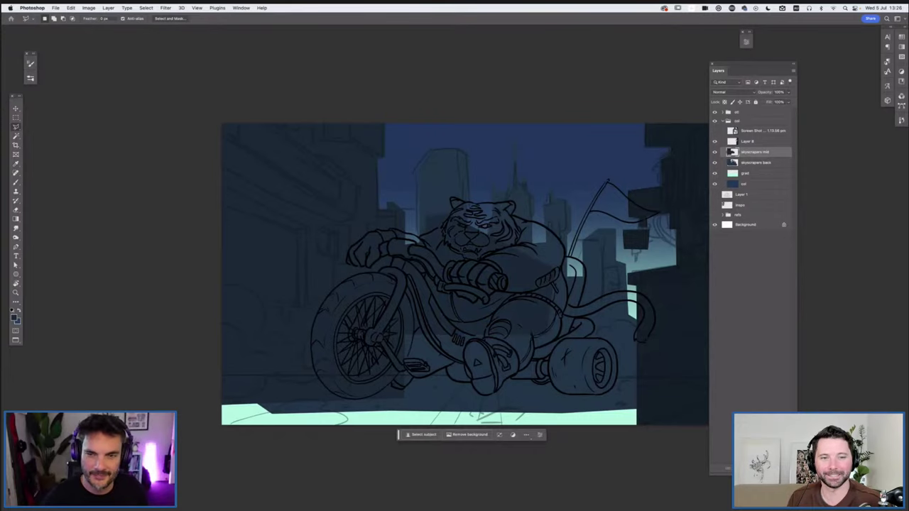
pyautogui.hotkey('alt', ']')
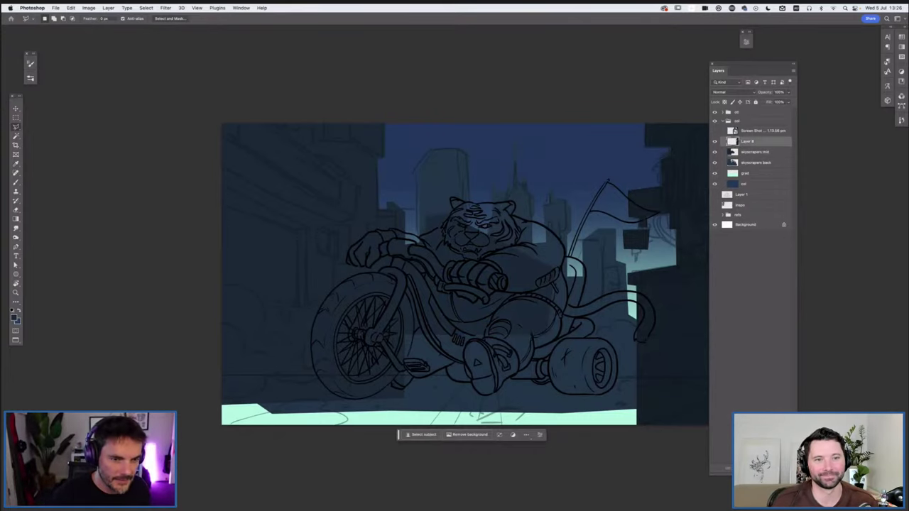
# - Fill a lassoed left-side building dark navy, then zoom out and hide the tiger sketch
pyautogui.moveTo(357, 217); pyautogui.dragTo(335, 284)
pyautogui.moveTo(357, 218)
pyautogui.mouseDown()
pyautogui.moveTo(356, 184)
pyautogui.moveTo(323, 155)
pyautogui.moveTo(231, 108)
pyautogui.moveTo(197, 375)
pyautogui.mouseUp()
pyautogui.press('Escape')
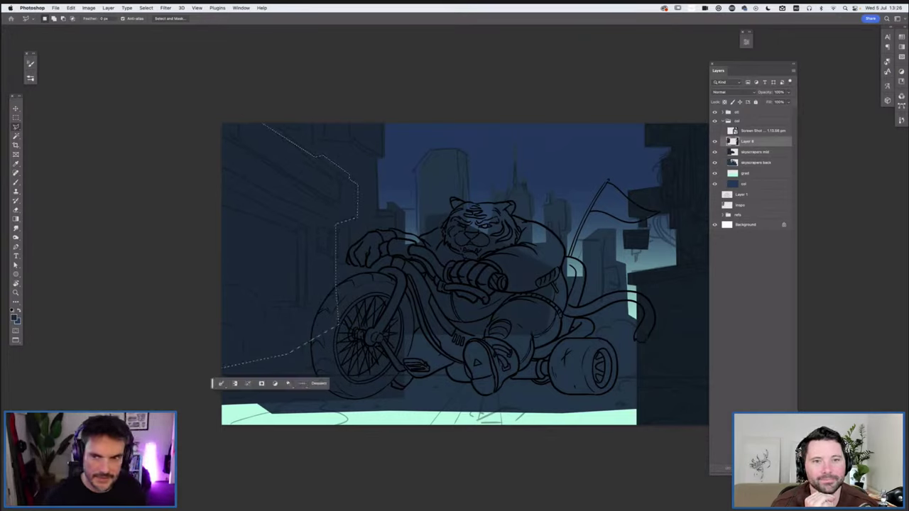
pyautogui.press('i')
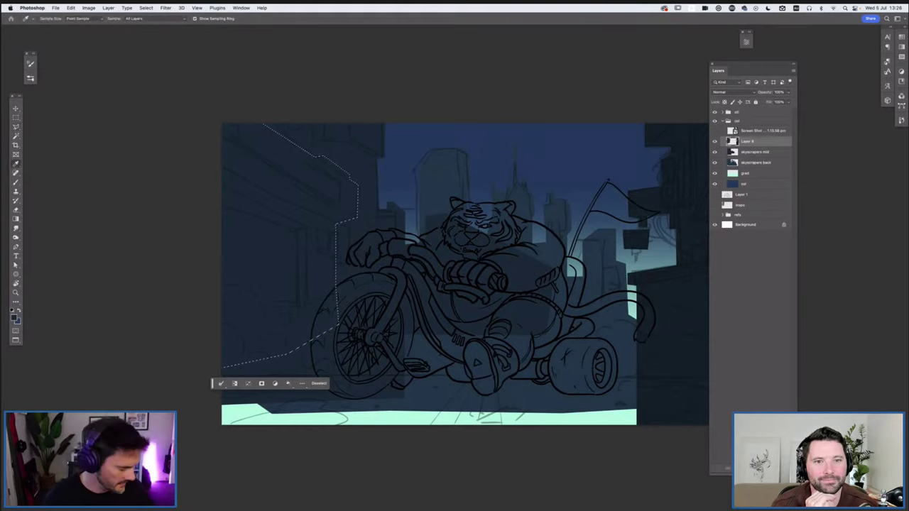
pyautogui.hotkey('alt', 'BackSpace')
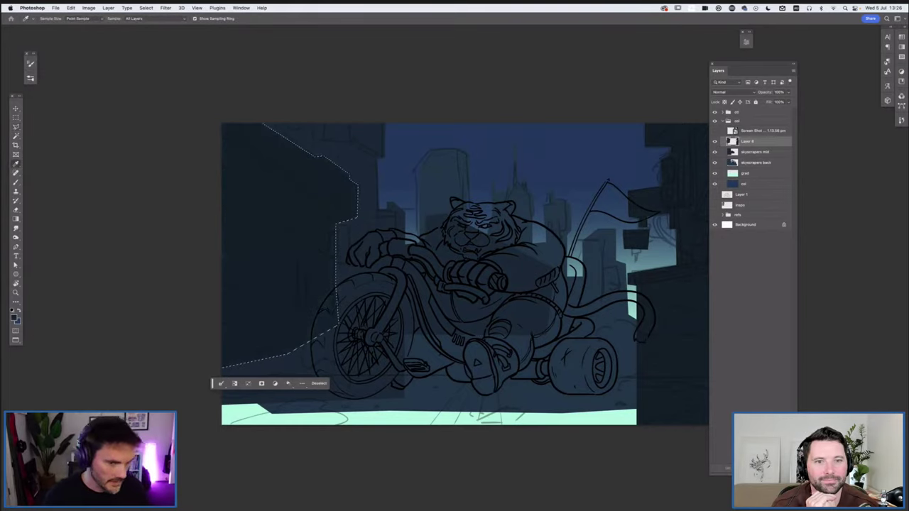
pyautogui.hotkey('ctrl', 'd')
pyautogui.hotkey('ctrl', '-')
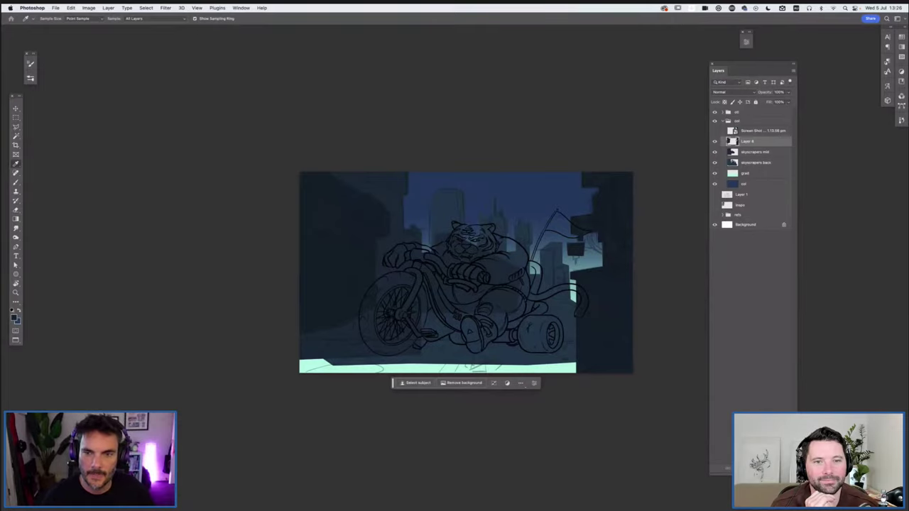
pyautogui.click(714, 112)
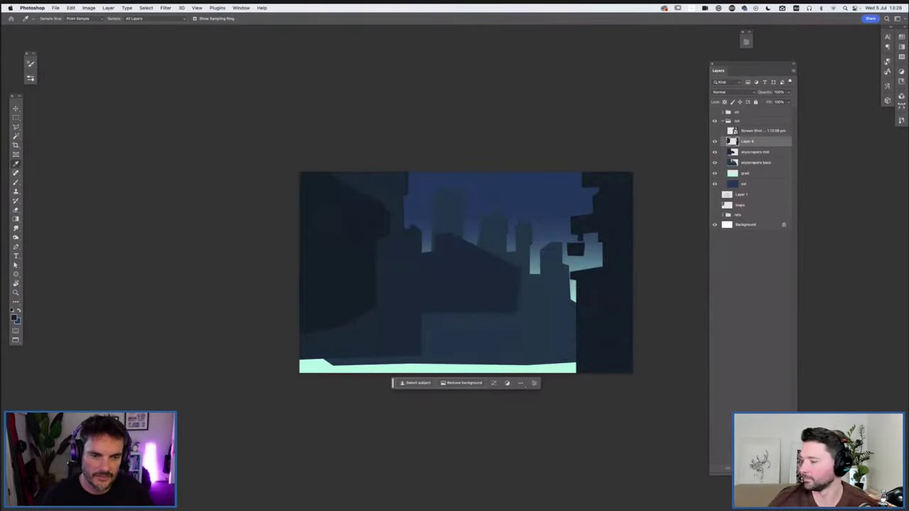
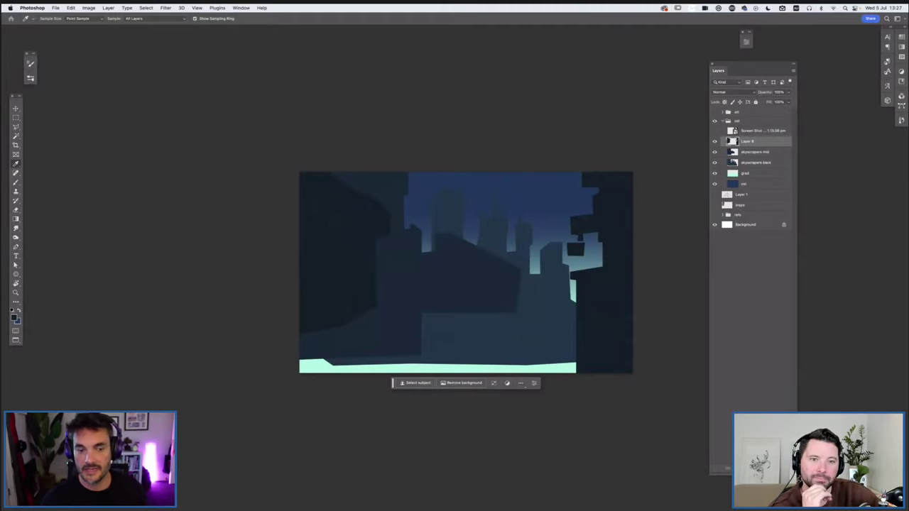
# - Make two copies of the grad gradient, above skyscrapers back and above skyscrapers mid
pyautogui.click(752, 173)
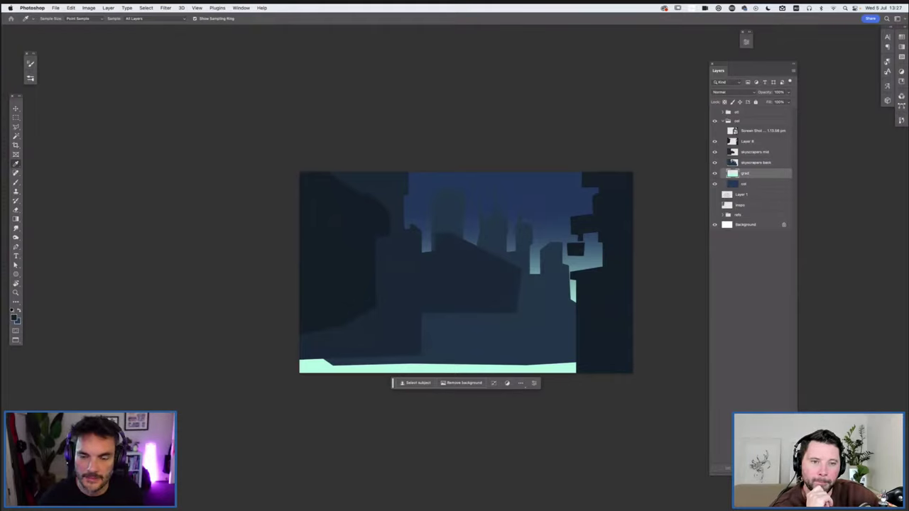
pyautogui.hotkey('ctrl', 'j')
pyautogui.hotkey('ctrl', ']')
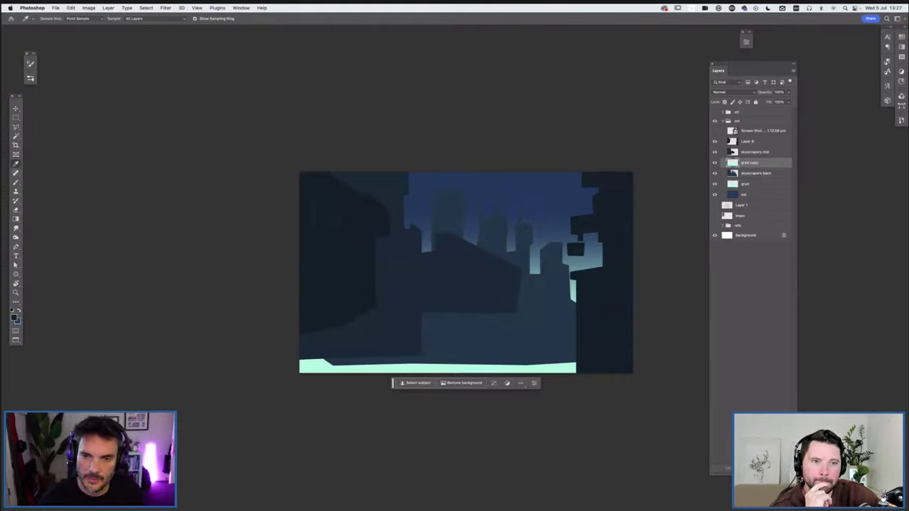
pyautogui.click(715, 151)
pyautogui.click(714, 151)
pyautogui.hotkey('ctrl', 'j')
pyautogui.hotkey('ctrl', ']')
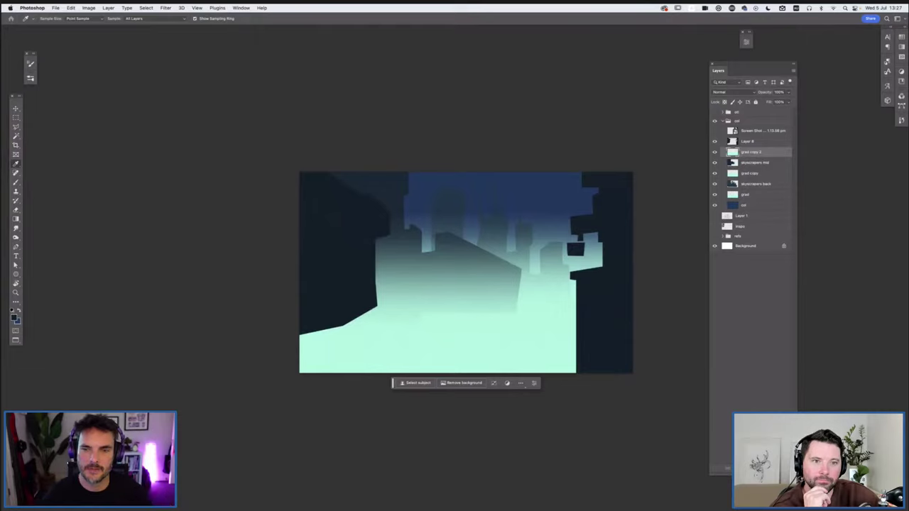
# - Lower the top edge of both gradient copies so the mint fog hazes only lower buildings
pyautogui.hotkey('ctrl', 't')
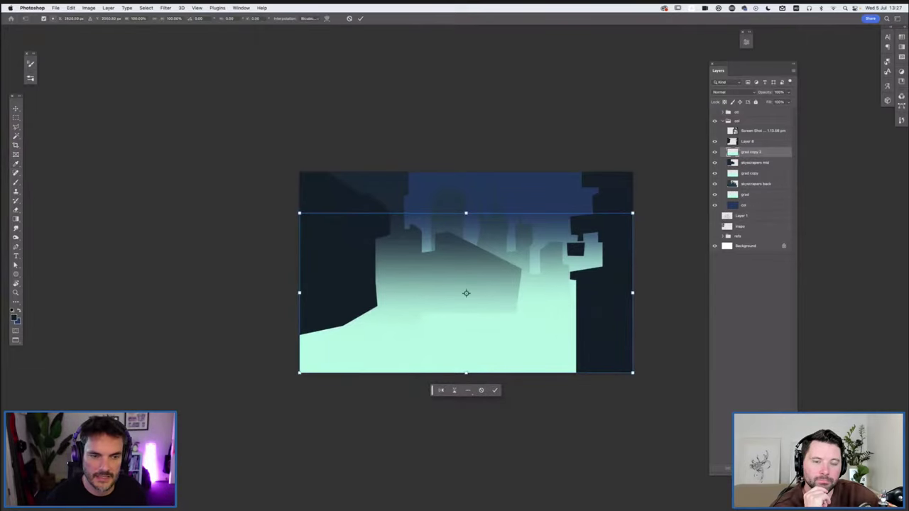
pyautogui.moveTo(465, 213); pyautogui.dragTo(466, 230)
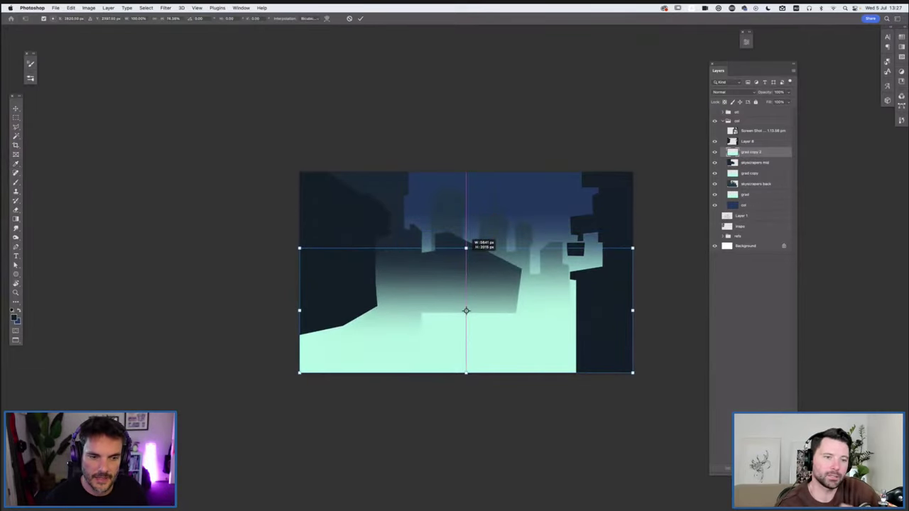
pyautogui.moveTo(466, 248); pyautogui.dragTo(466, 264)
pyautogui.press('Return')
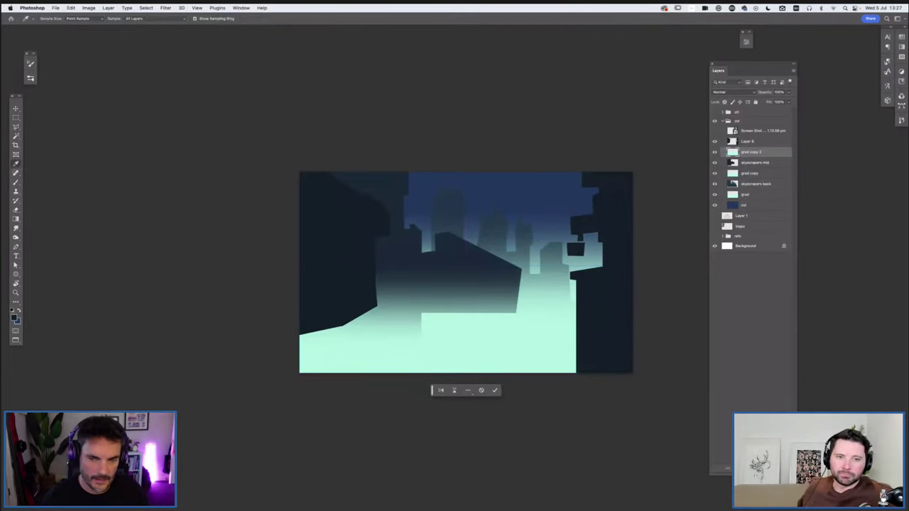
pyautogui.hotkey('alt', '[')
pyautogui.hotkey('alt', '[')
pyautogui.press('super+t')
pyautogui.moveTo(466, 212); pyautogui.dragTo(466, 239)
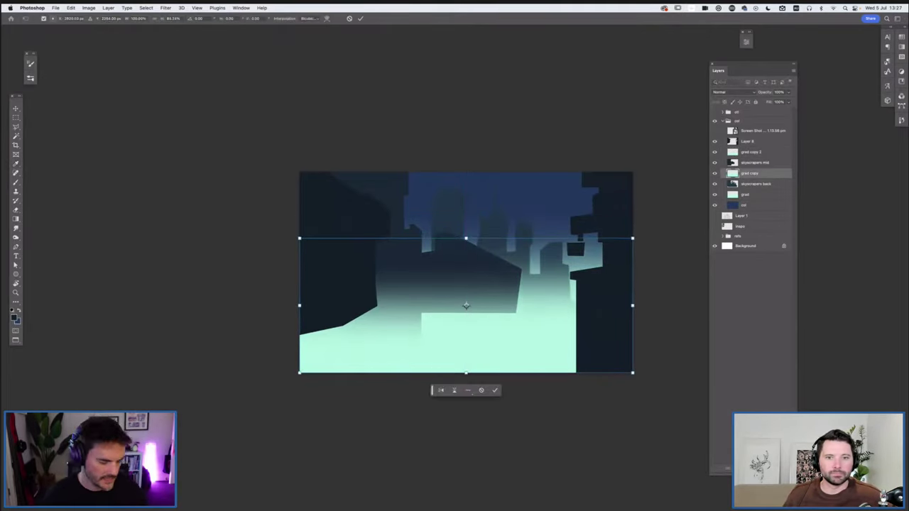
pyautogui.press('Return')
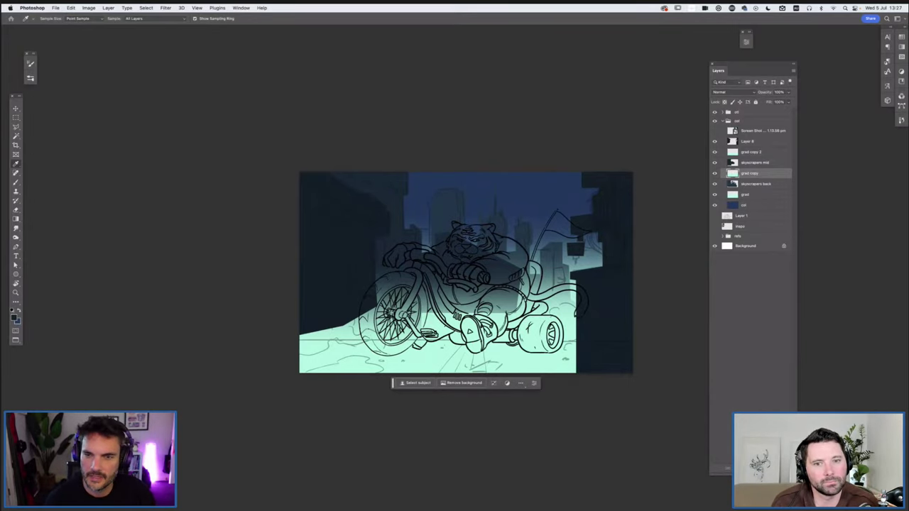
# - Group the background layers from Layer 8 through col into Group 1
pyautogui.click(747, 140)
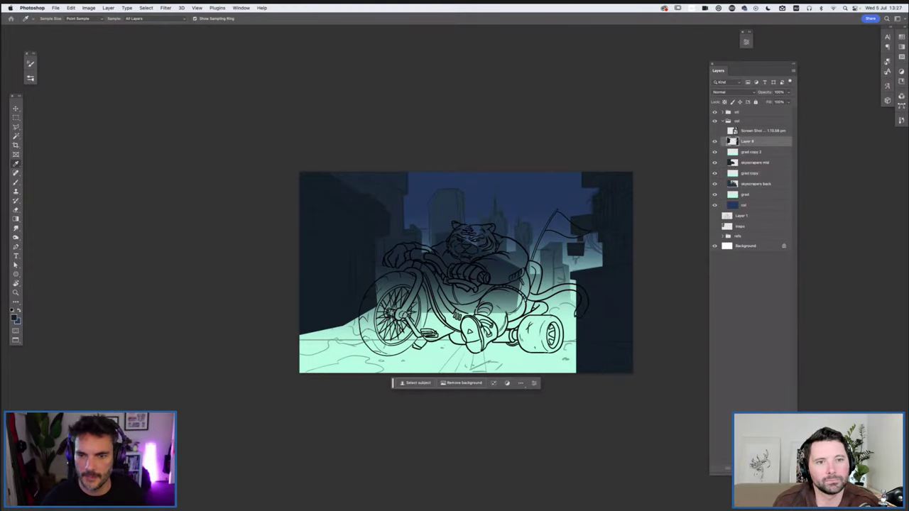
pyautogui.keyDown('shift'); pyautogui.click(743, 205); pyautogui.keyUp('shift')
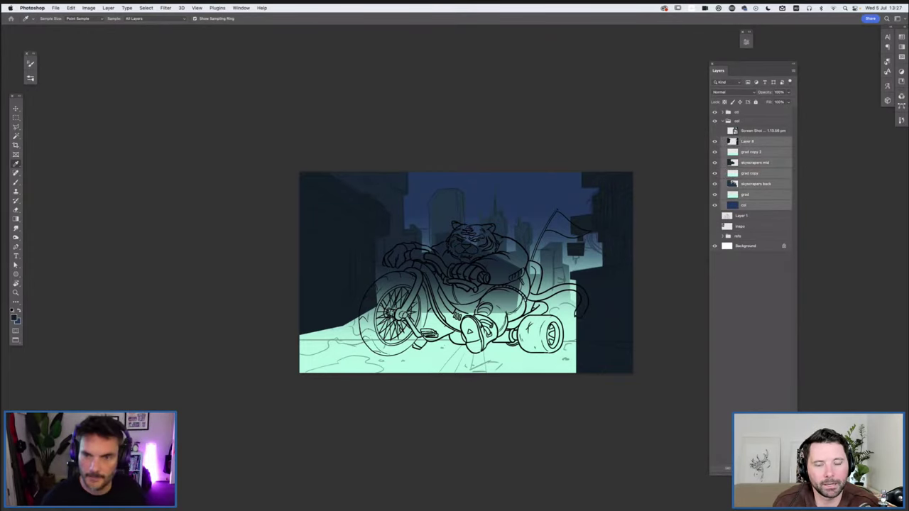
pyautogui.press('super+g')
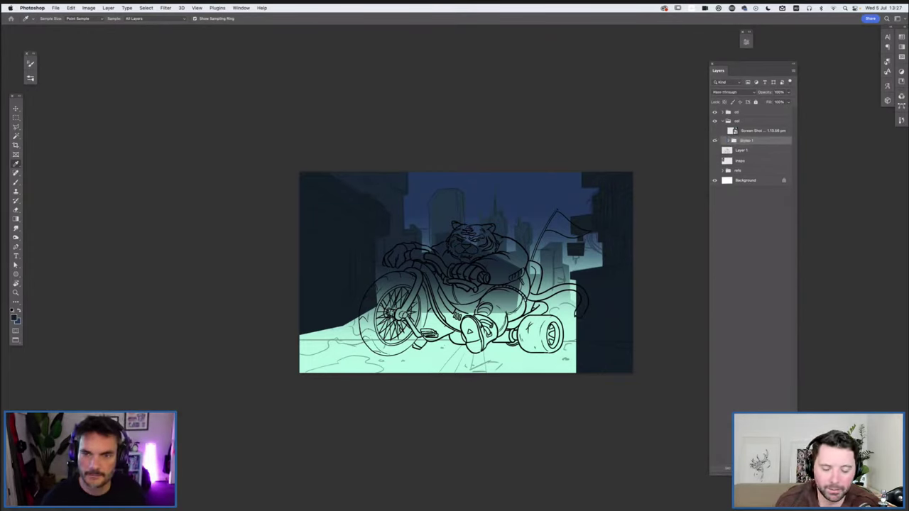
pyautogui.click(761, 131)
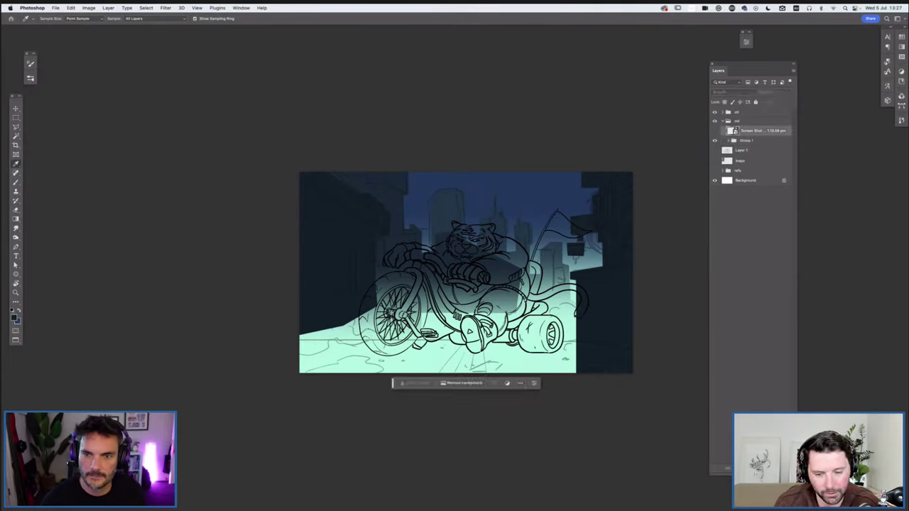
pyautogui.click(747, 140)
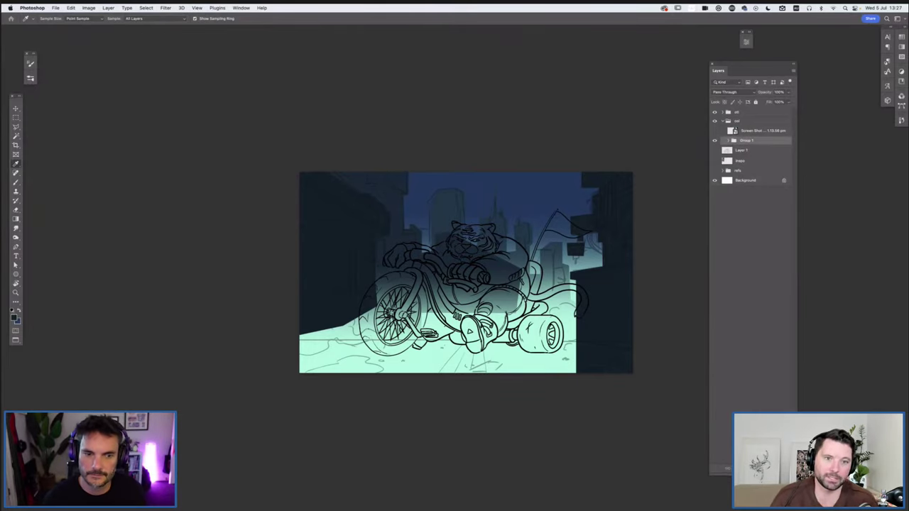
# - Add an empty layer named main above Group 1 and one named smoke inside it
pyautogui.hotkey('ctrl', 'shift', 'alt', 'n')
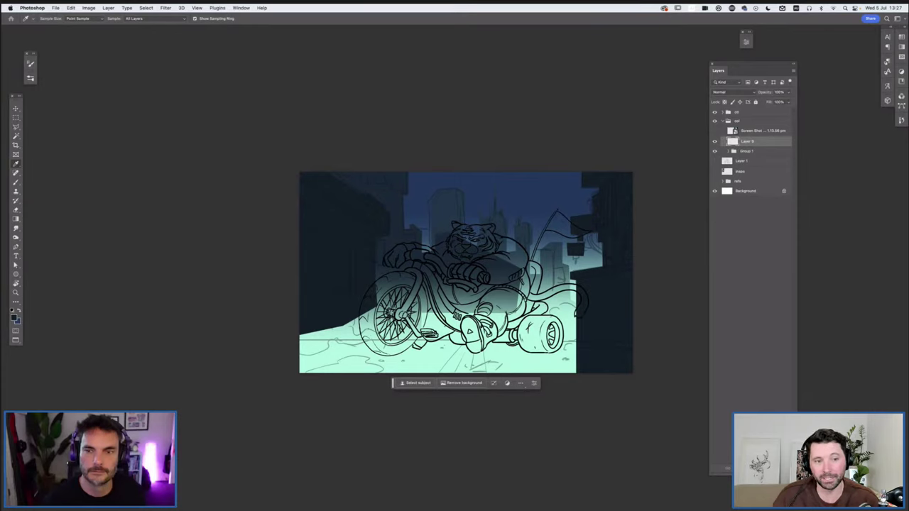
pyautogui.write('main')
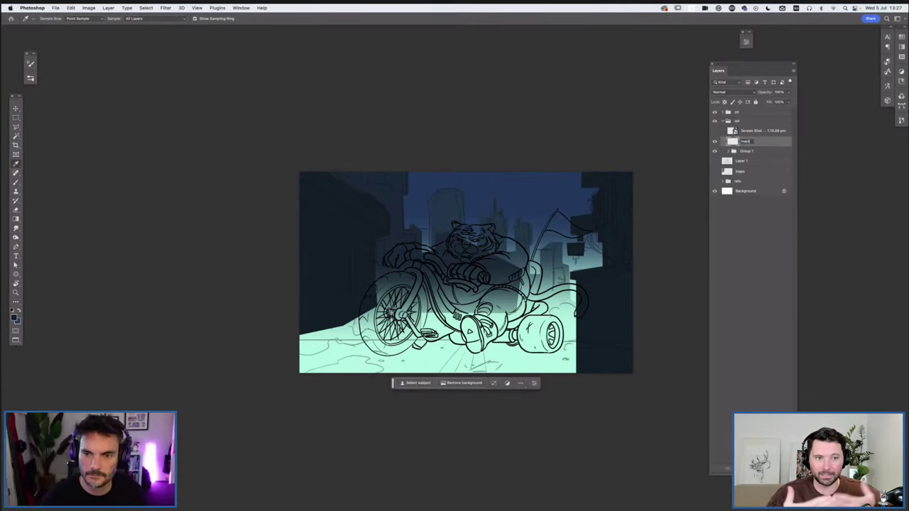
pyautogui.press('Return')
pyautogui.click(752, 160)
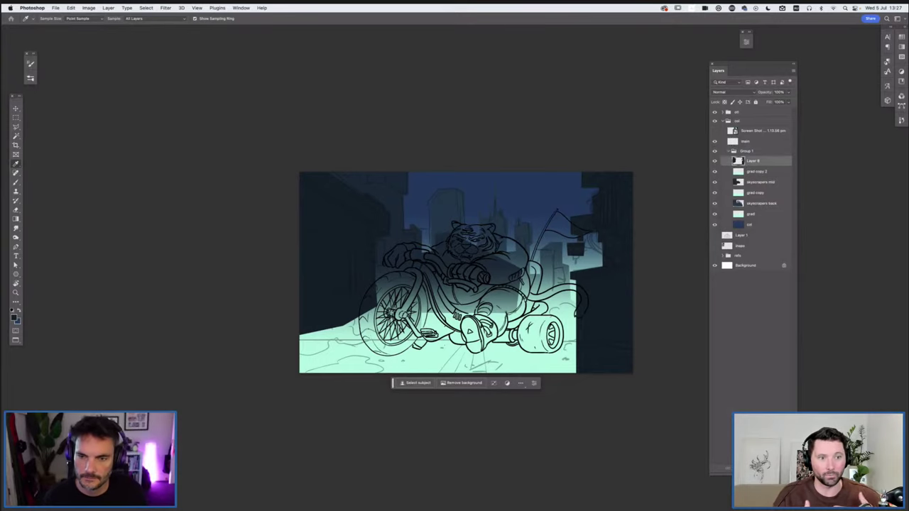
pyautogui.hotkey('ctrl', 'shift', 'alt', 'n')
pyautogui.doubleClick(752, 161)
pyautogui.write('smoke')
pyautogui.press('Return')
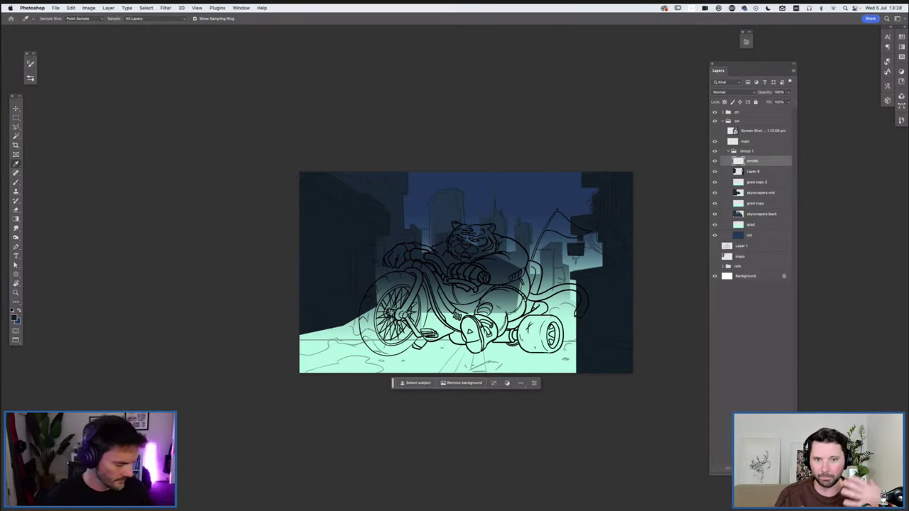
pyautogui.hotkey('ctrl', '+')
# - Set up the lasso and fill a mint smoke cloud on the right of the tricycle
pyautogui.press('l')
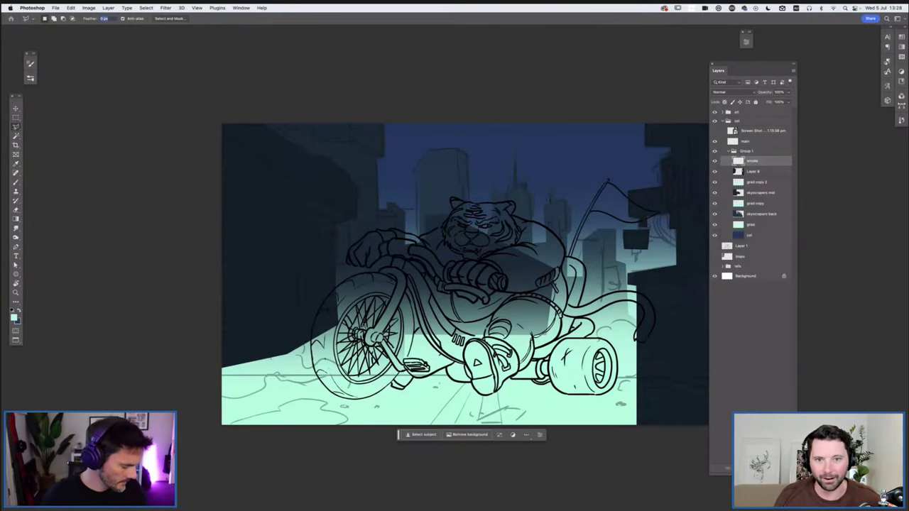
pyautogui.write('0')
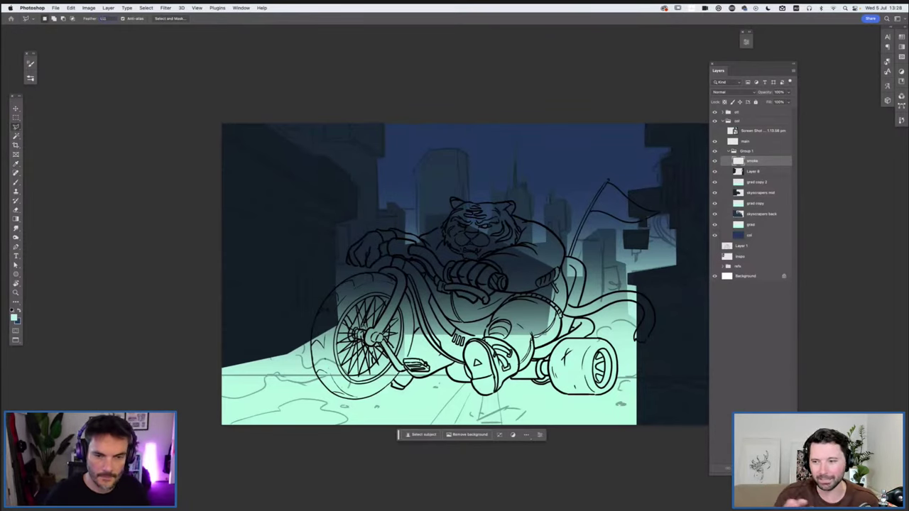
pyautogui.press('Return')
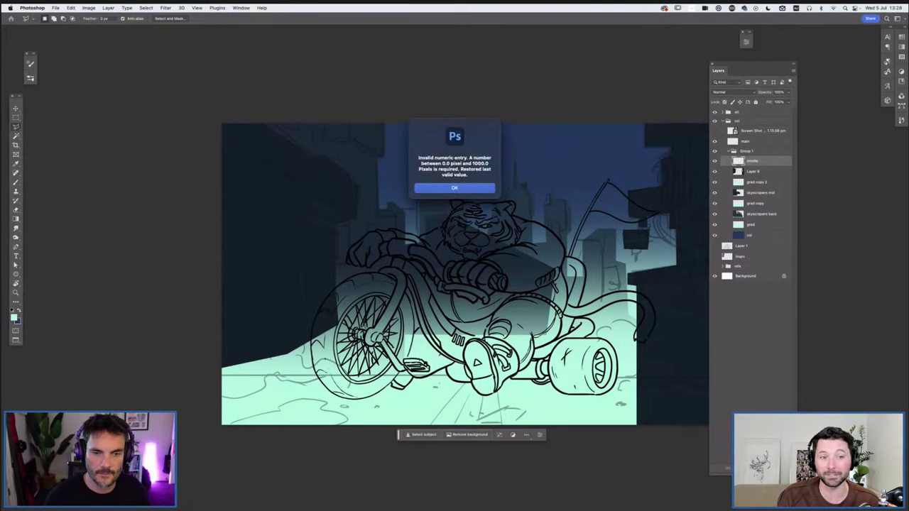
pyautogui.press('Return')
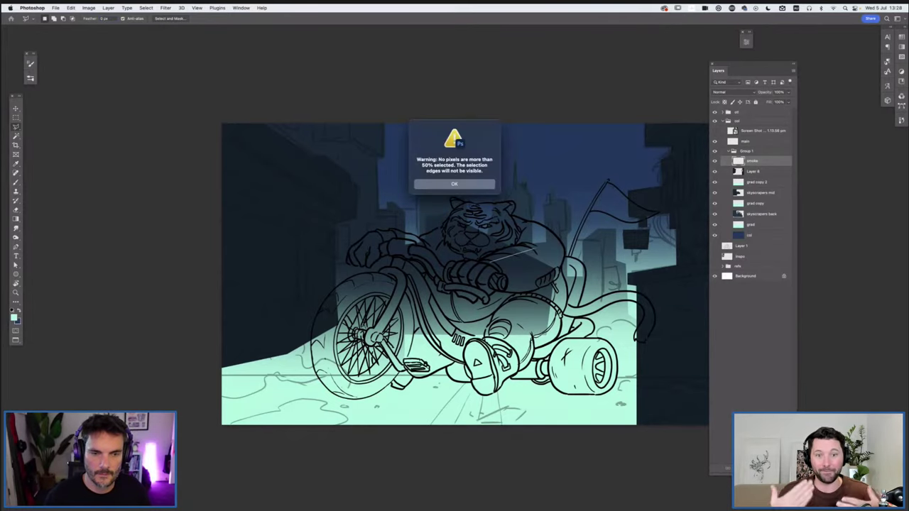
pyautogui.press('Return')
pyautogui.hotkey('shift', 'l')
pyautogui.hotkey('shift', 'l')
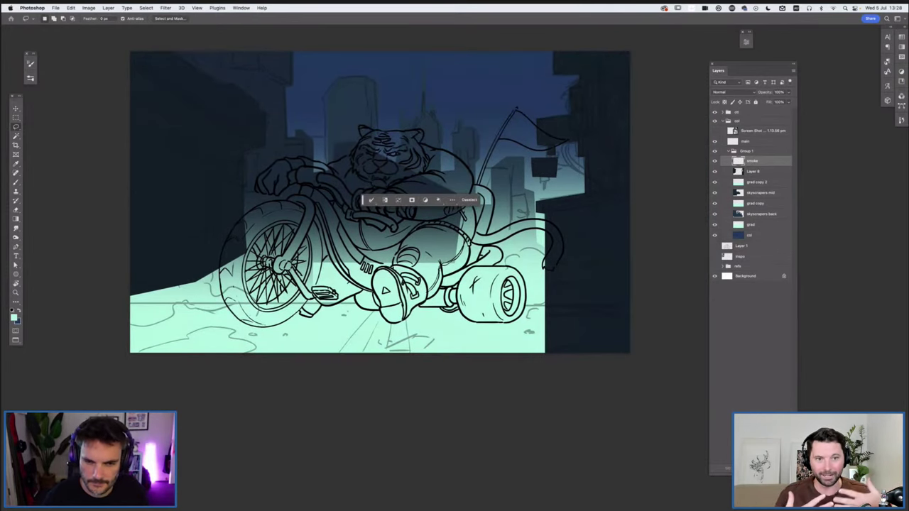
pyautogui.moveTo(613, 206)
pyautogui.mouseDown()
pyautogui.moveTo(564, 258)
pyautogui.moveTo(462, 292)
pyautogui.moveTo(602, 312)
pyautogui.moveTo(629, 348)
pyautogui.moveTo(545, 340)
pyautogui.mouseUp()
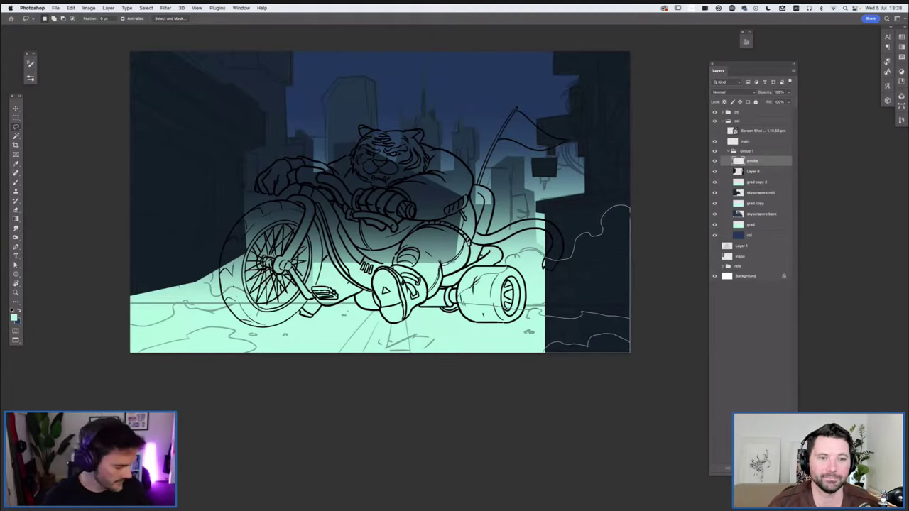
pyautogui.hotkey('alt', 'BackSpace')
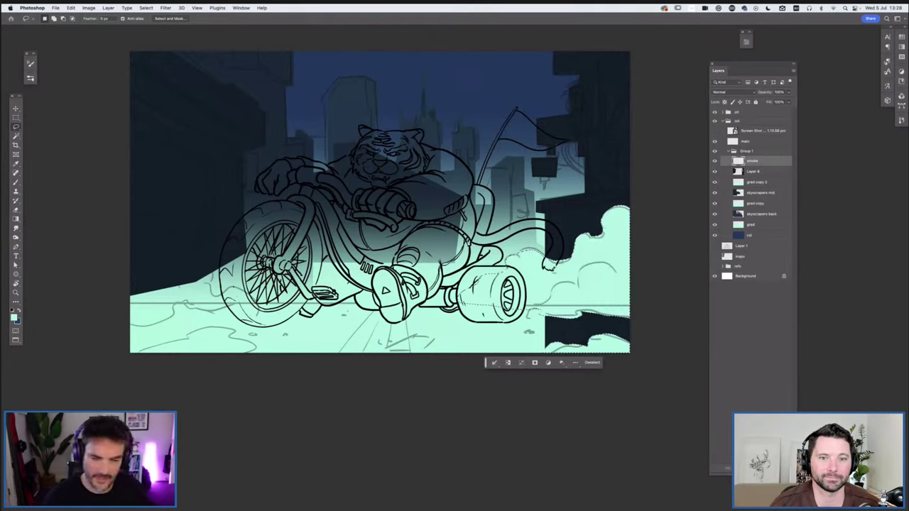
pyautogui.hotkey('ctrl', 'd')
# - Fill a mint smoke cloud at the canvas's left edge and clear the selection
pyautogui.hscroll(-2, 379, 201)
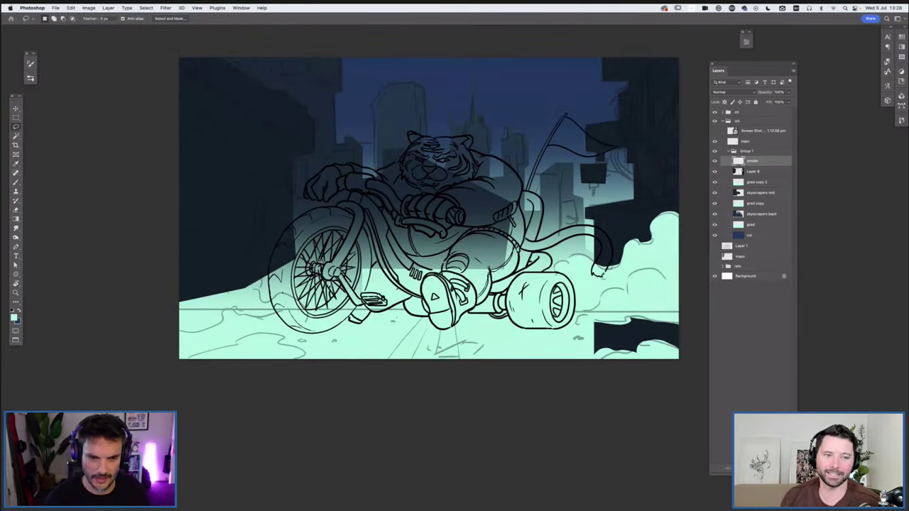
pyautogui.hscroll(-5, 429, 208)
pyautogui.hscroll(-1, 397, 227)
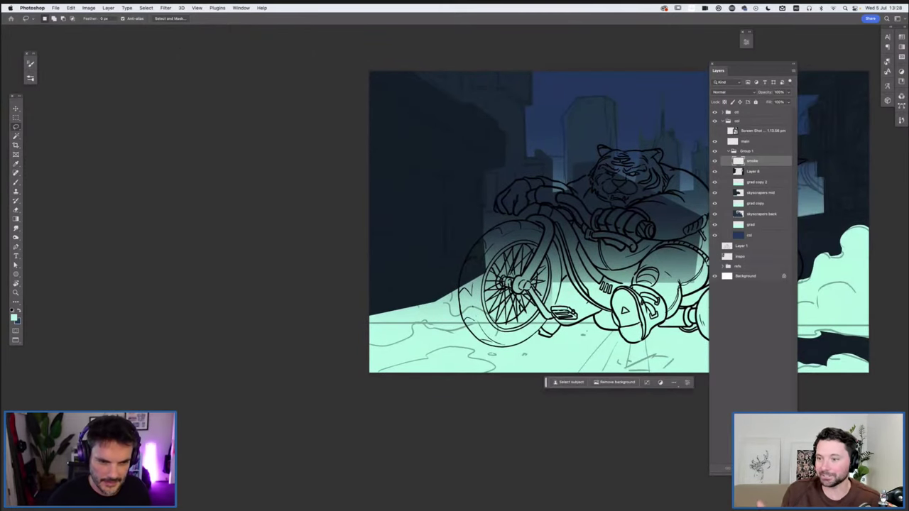
pyautogui.moveTo(370, 229)
pyautogui.mouseDown()
pyautogui.moveTo(411, 243)
pyautogui.moveTo(428, 282)
pyautogui.moveTo(454, 291)
pyautogui.moveTo(490, 328)
pyautogui.mouseUp()
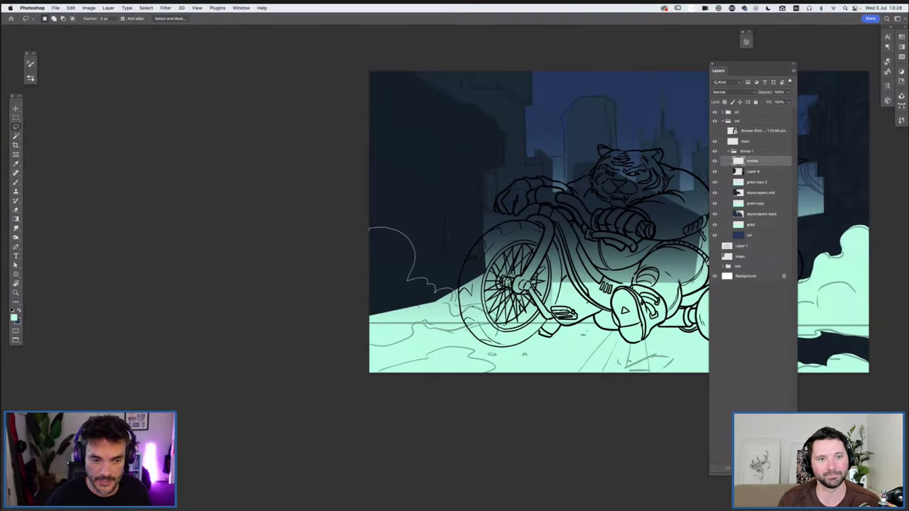
pyautogui.moveTo(490, 328); pyautogui.dragTo(375, 349)
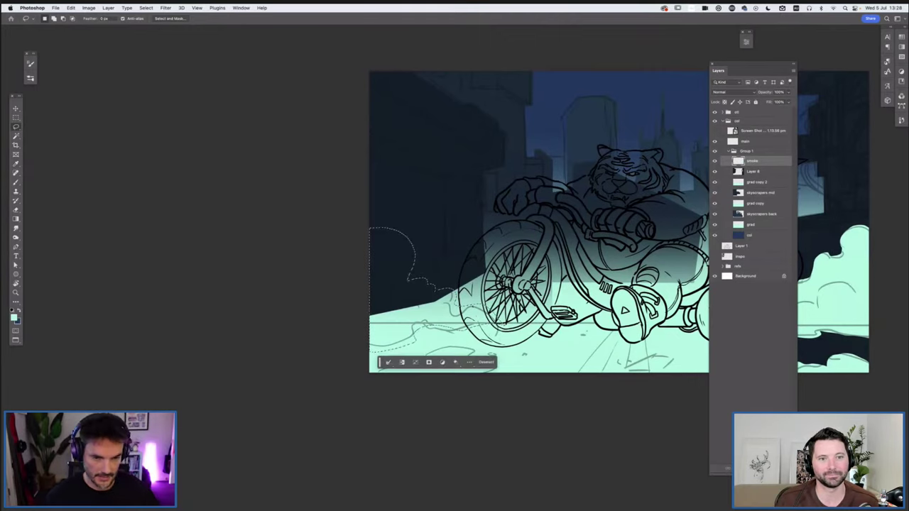
pyautogui.hotkey('alt', 'BackSpace')
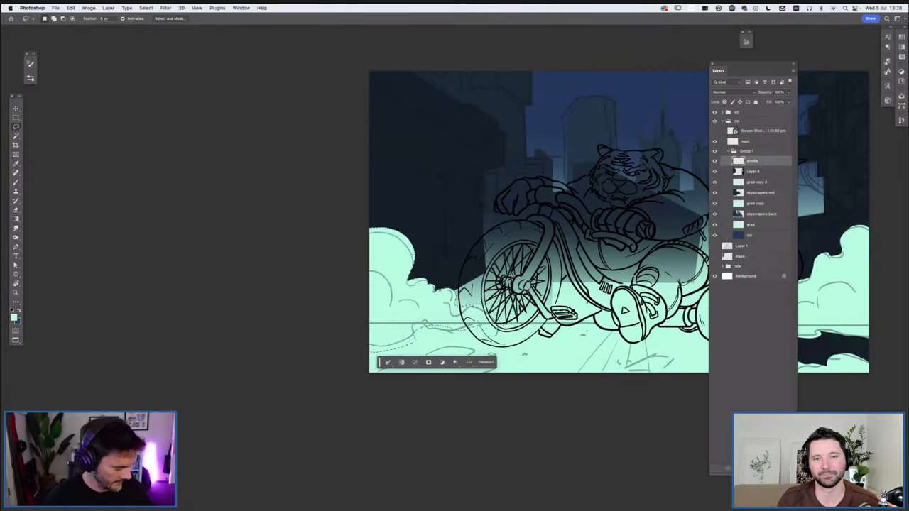
pyautogui.hotkey('ctrl', 'd')
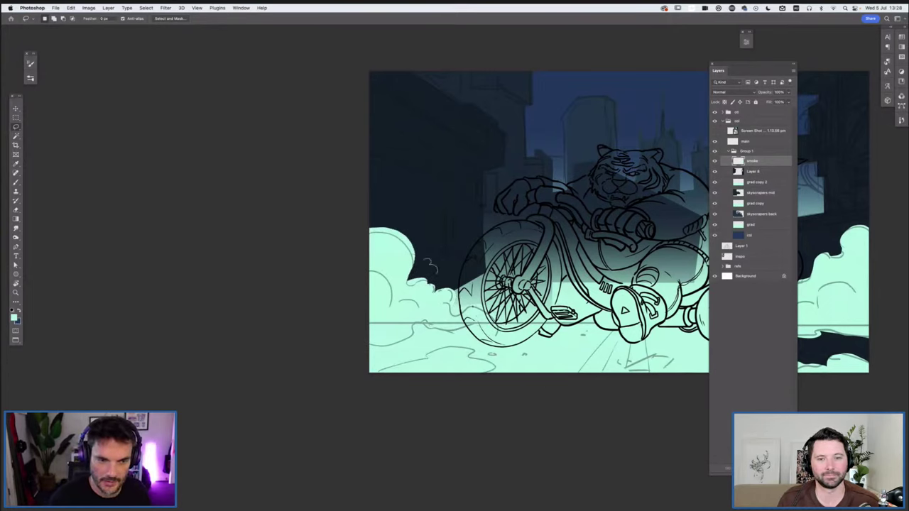
pyautogui.moveTo(432, 266); pyautogui.dragTo(428, 267)
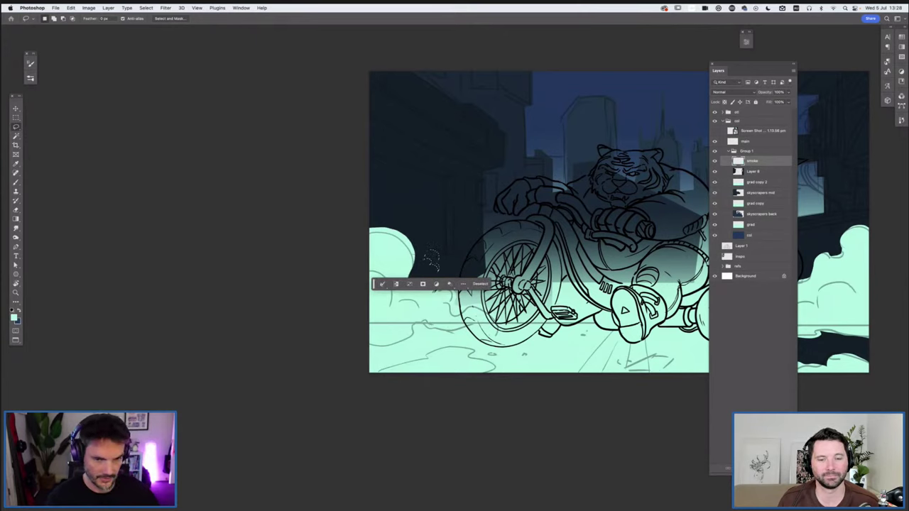
pyautogui.hotkey('ctrl', 'd')
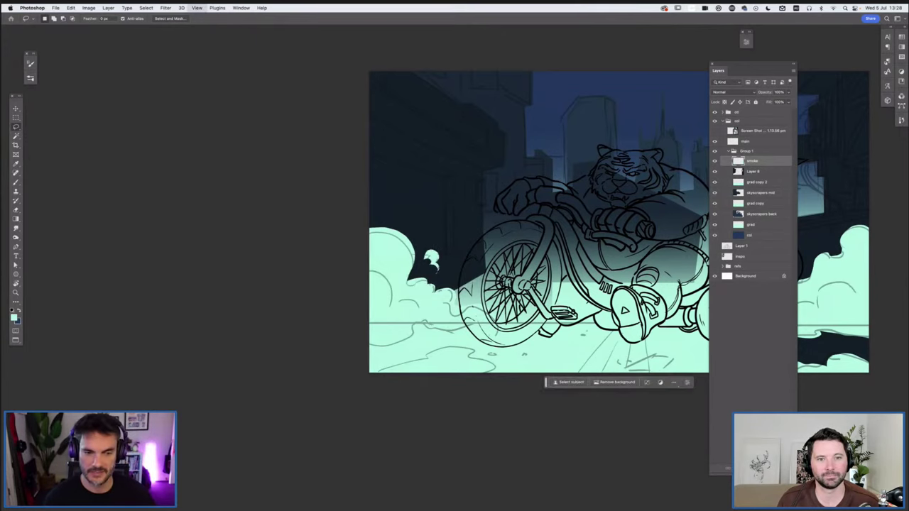
# - Zoom out to view the whole illustration with its smoke clouds
pyautogui.hotkey('ctrl', '-')
pyautogui.hotkey('ctrl', '-')
pyautogui.hotkey('ctrl', '-')
pyautogui.hotkey('ctrl', '+')
pyautogui.hotkey('ctrl', '+')
pyautogui.hotkey('ctrl', '+')
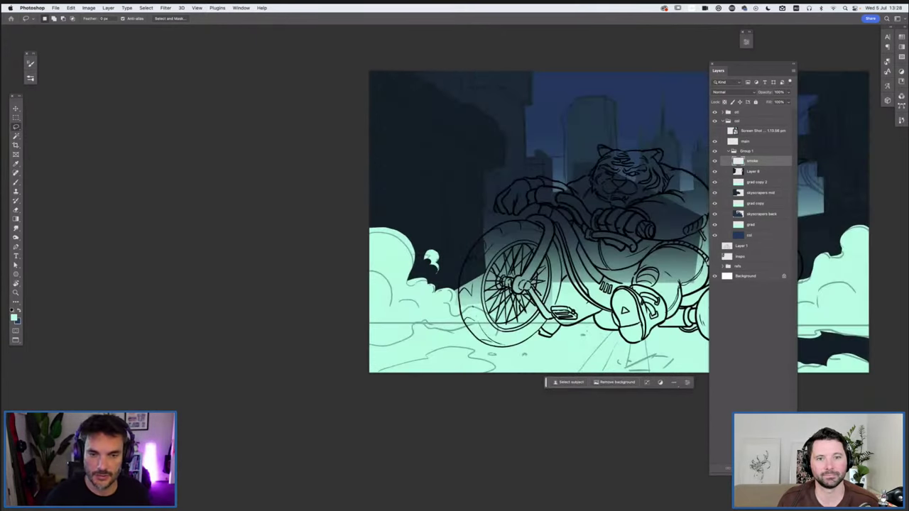
pyautogui.hscroll(5, 388, 221)
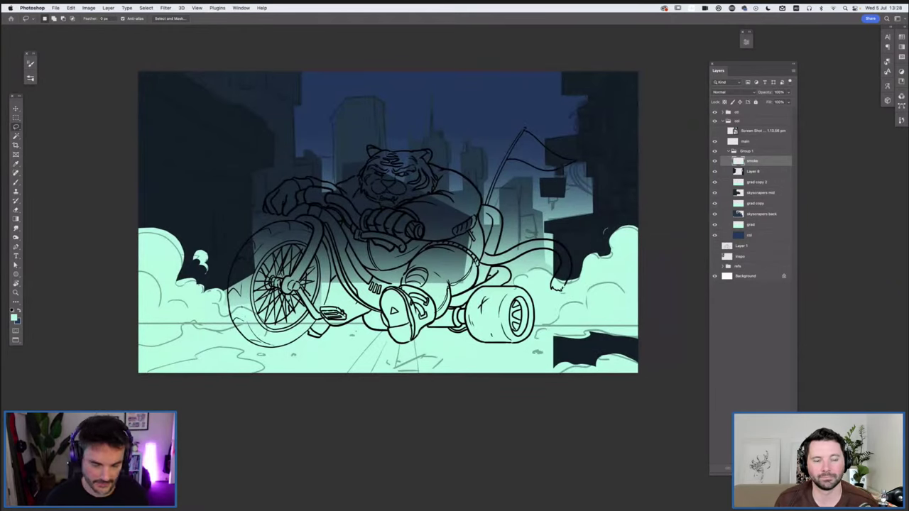
pyautogui.hotkey('ctrl', 'shift', 'd')
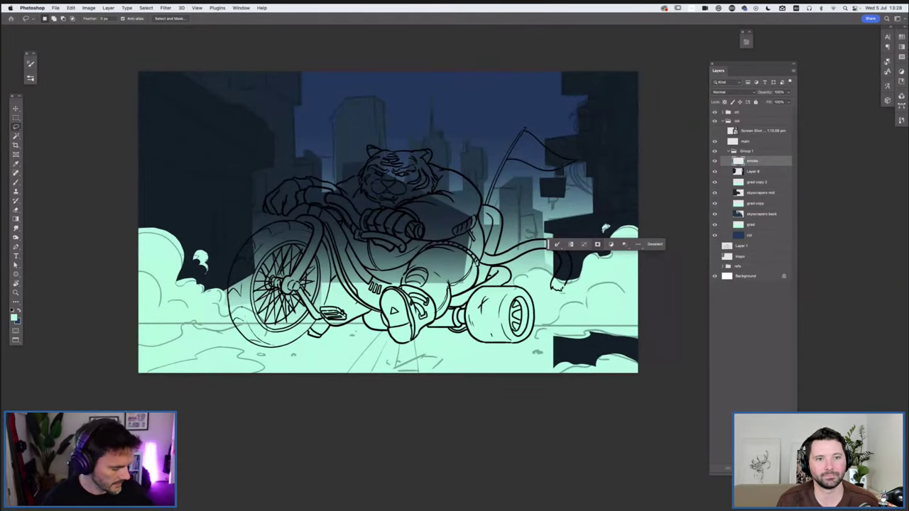
pyautogui.hotkey('ctrl', 'd')
pyautogui.hotkey('ctrl', '-')
pyautogui.hotkey('ctrl', '-')
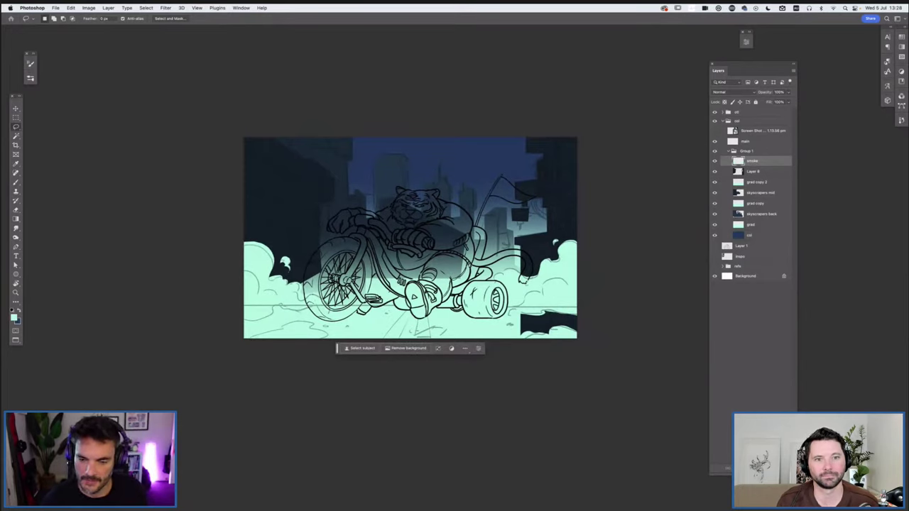
pyautogui.hotkey('alt', '[')
# - Add a layer named ground and sample a dark teal colour from the artwork
pyautogui.hotkey('ctrl', 'shift', 'alt', 'n')
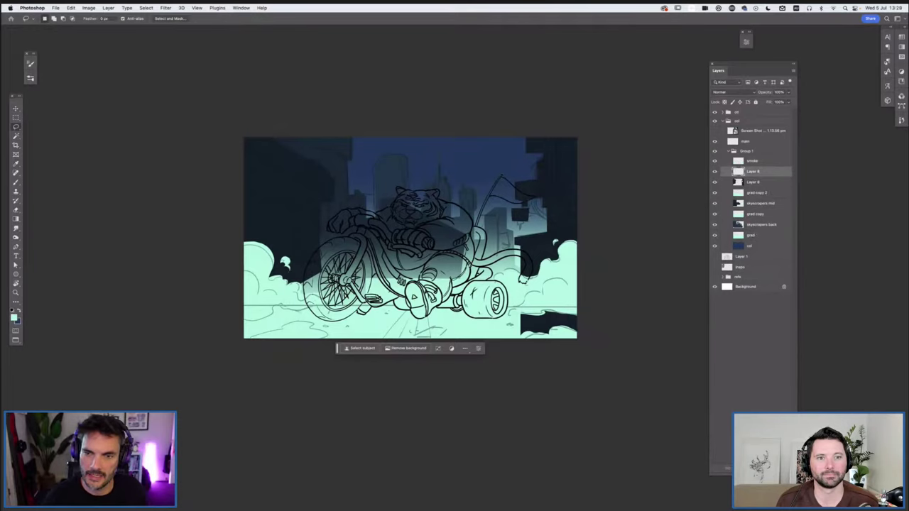
pyautogui.write('ground')
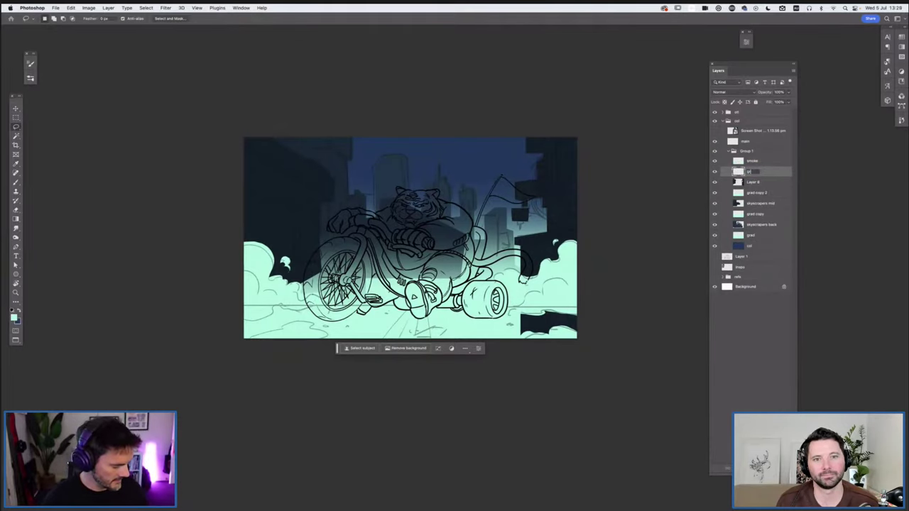
pyautogui.press('Return')
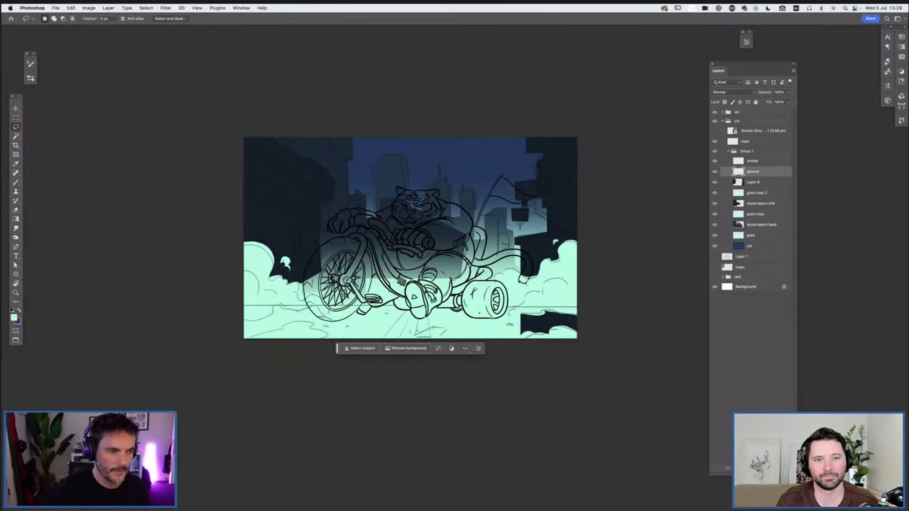
pyautogui.click(14, 317)
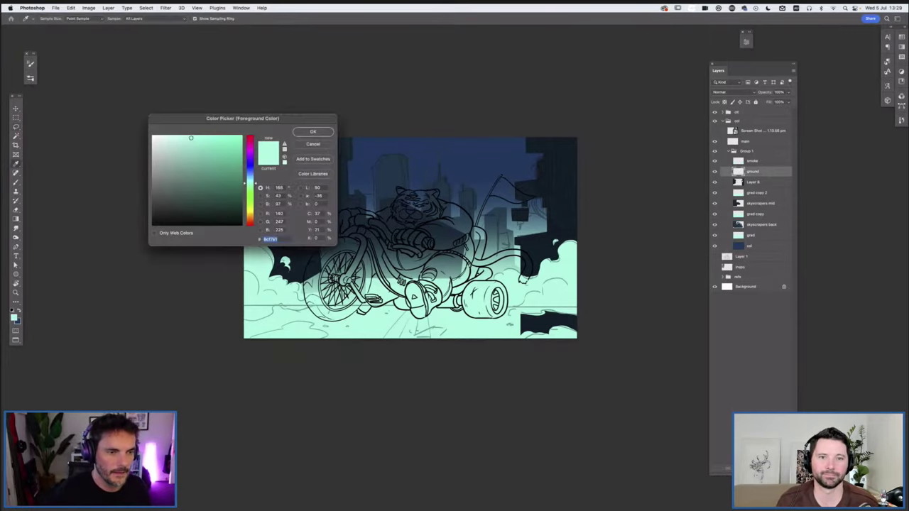
pyautogui.click(398, 171)
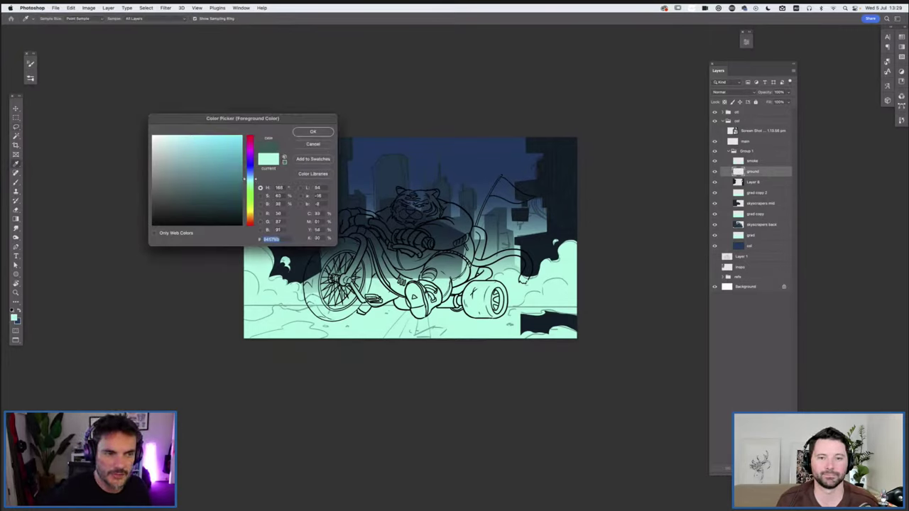
pyautogui.press('Return')
# - Fill a dark teal strip across the bottom of the street and collapse Group 1
pyautogui.press('m')
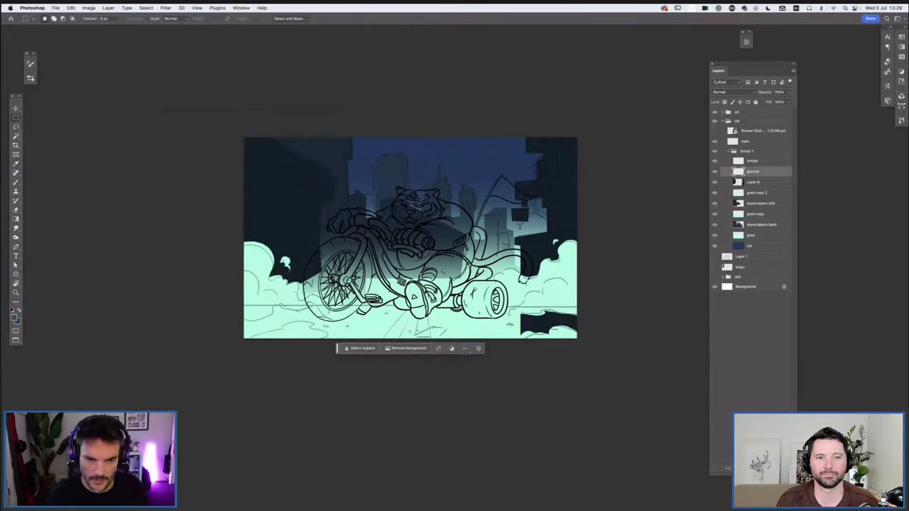
pyautogui.moveTo(578, 339); pyautogui.dragTo(210, 305)
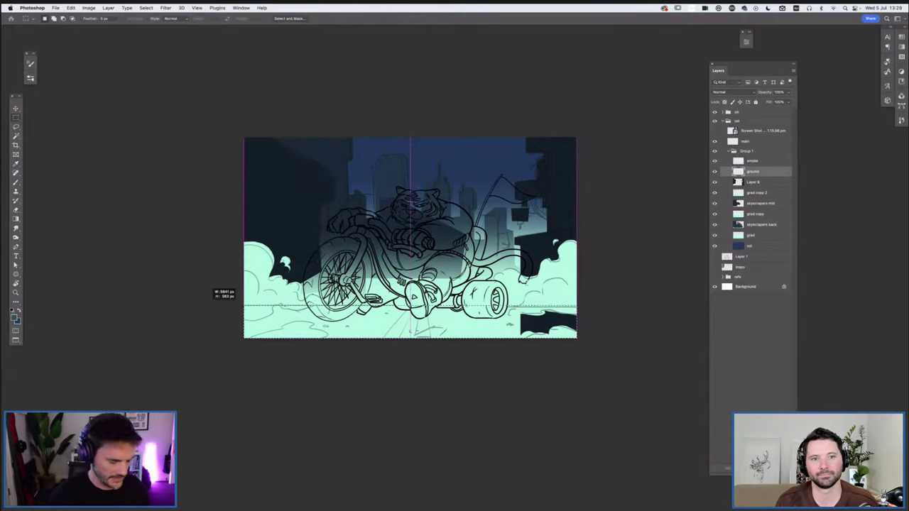
pyautogui.hotkey('alt', 'BackSpace')
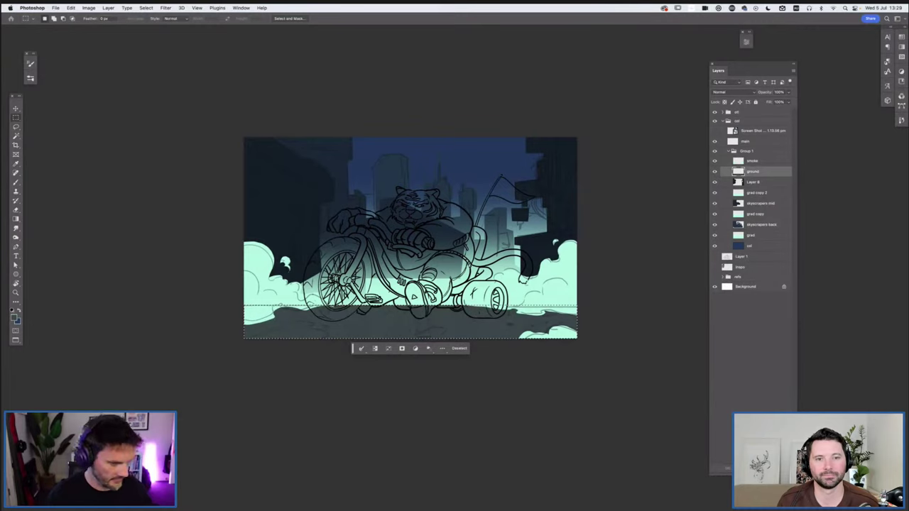
pyautogui.press('super+d')
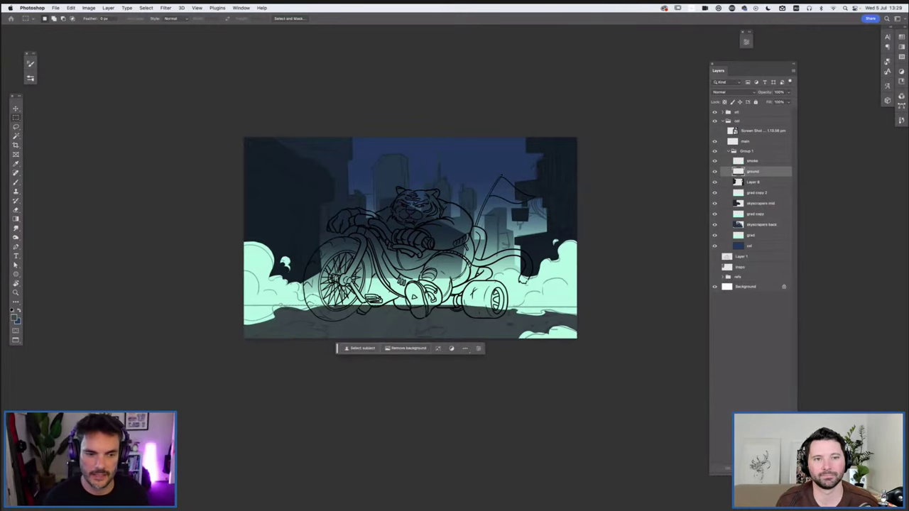
pyautogui.hscroll(-5, 428, 243)
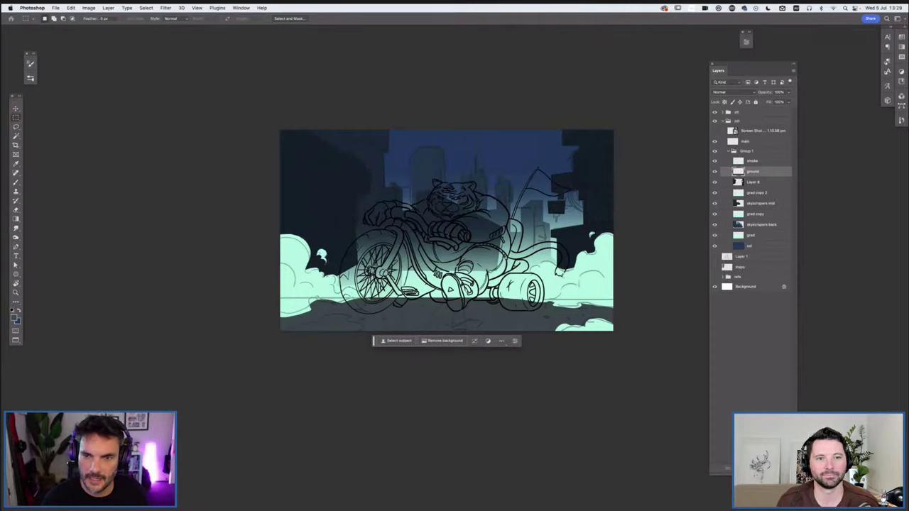
pyautogui.click(728, 151)
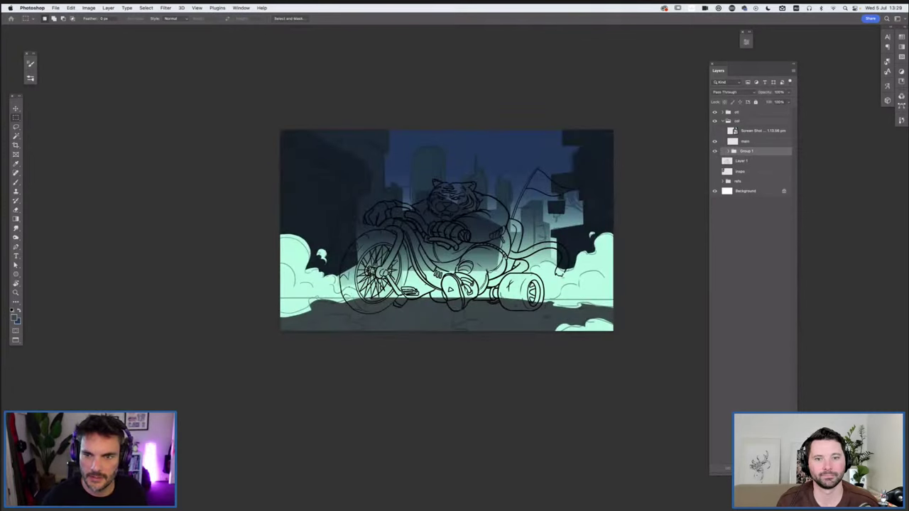
pyautogui.hotkey('alt', ']')
# - Move the reference images layer to the top of the stack, hide it, and reselect main
pyautogui.press('l')
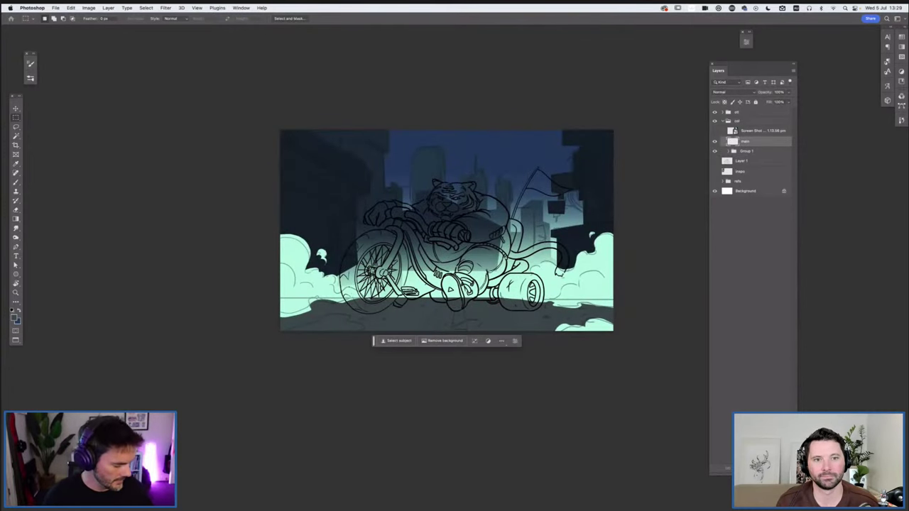
pyautogui.press('super+equal')
pyautogui.press('super+equal')
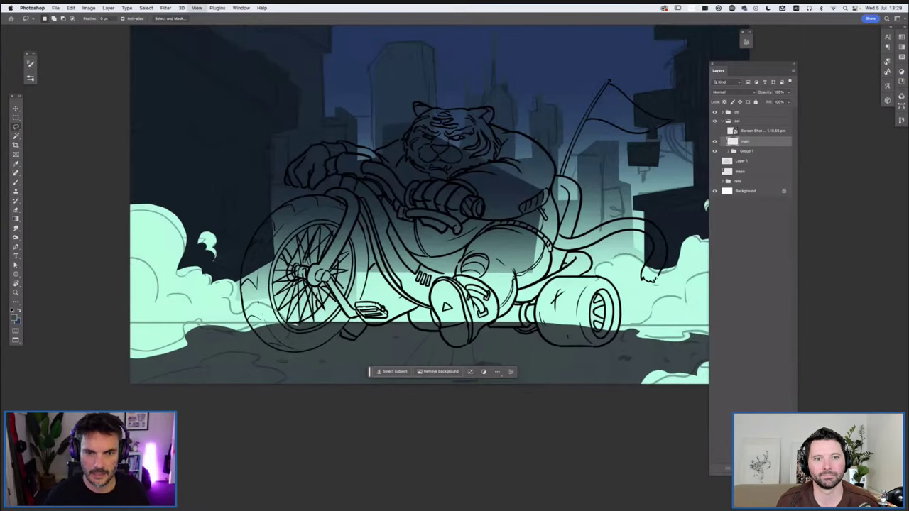
pyautogui.press('super+equal')
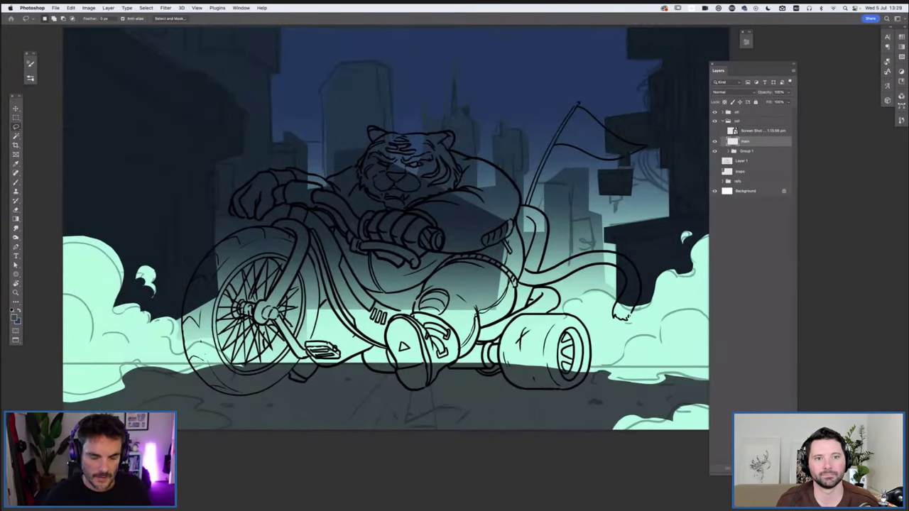
pyautogui.press('super+minus')
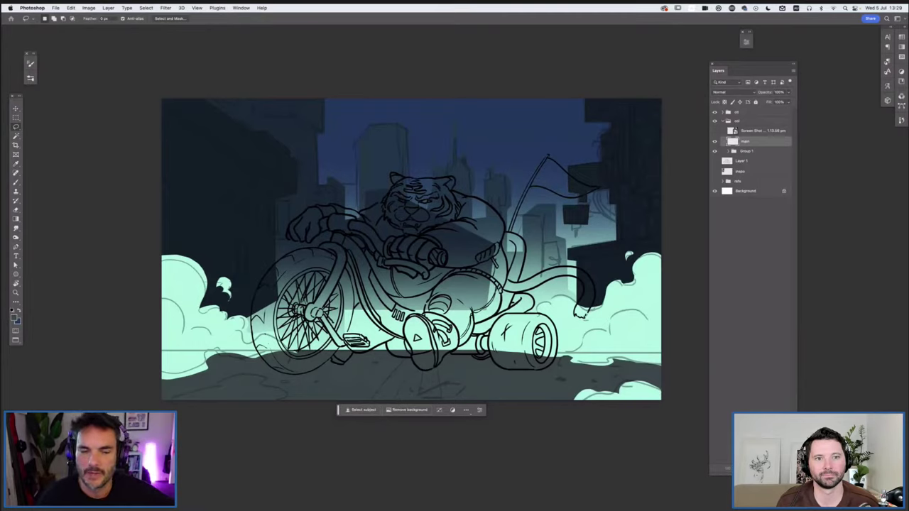
pyautogui.moveTo(738, 121); pyautogui.dragTo(738, 113)
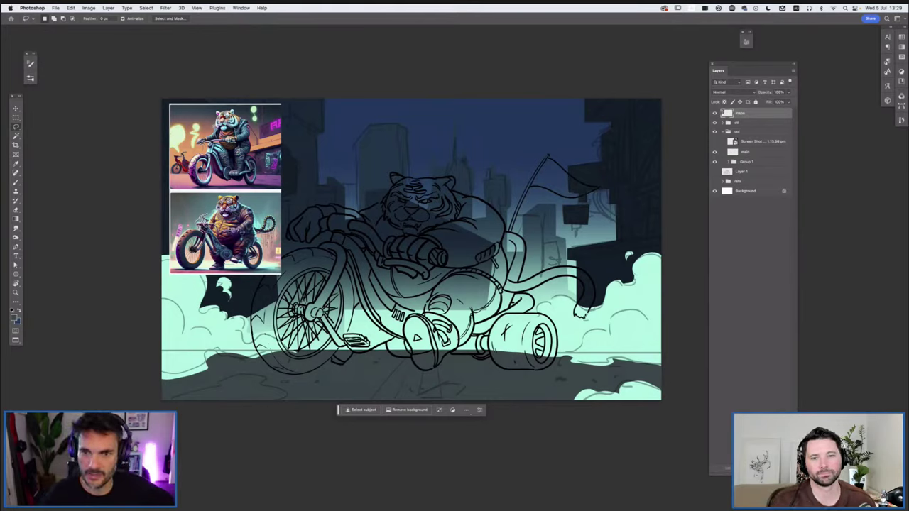
pyautogui.hotkey('ctrl', ',')
pyautogui.click(745, 152)
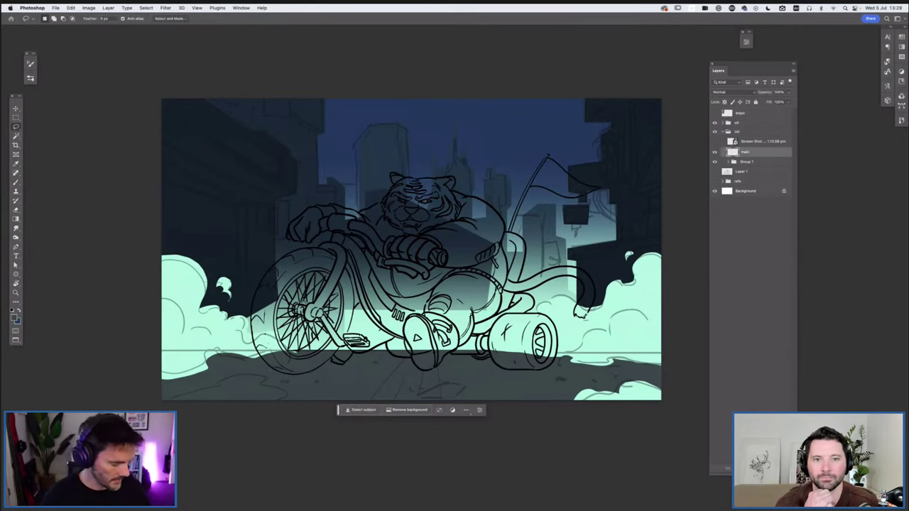
# - Set the foreground colour to a saturated orange, #dc8c00
pyautogui.press('i')
pyautogui.click(15, 317)
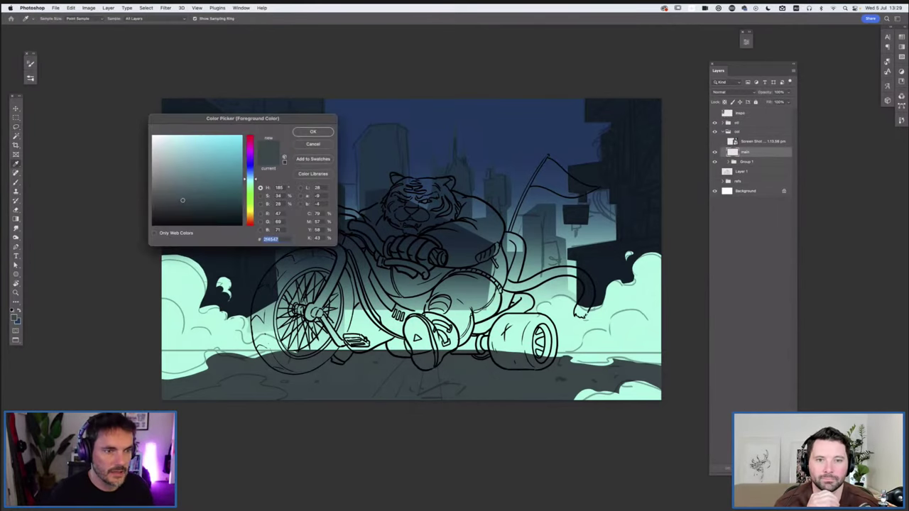
pyautogui.moveTo(249, 179); pyautogui.dragTo(250, 216)
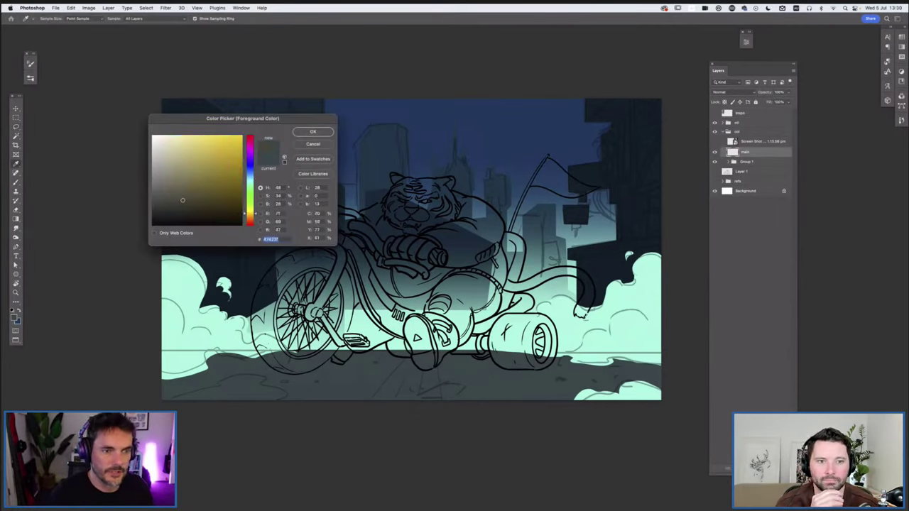
pyautogui.click(240, 147)
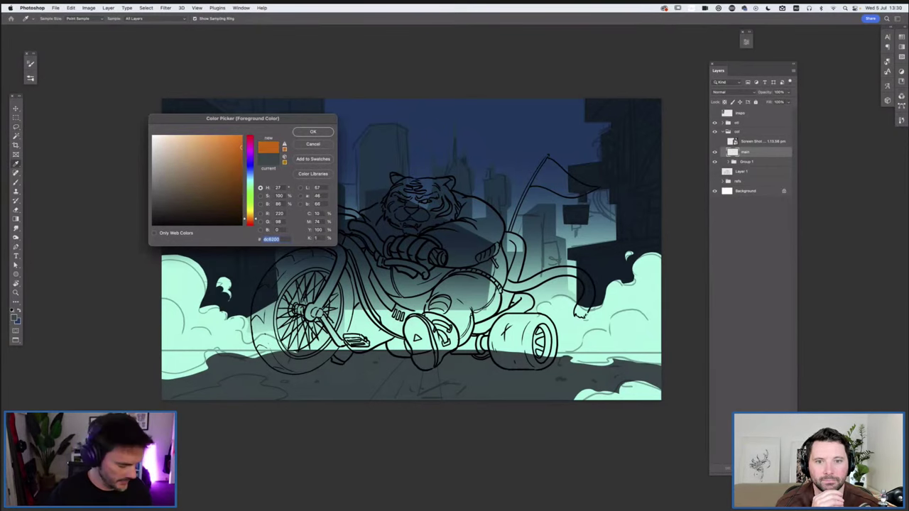
pyautogui.press('Return')
# - Zoom in and lasso around the outline of the tiger's tail
pyautogui.press('l')
pyautogui.press('super+plus')
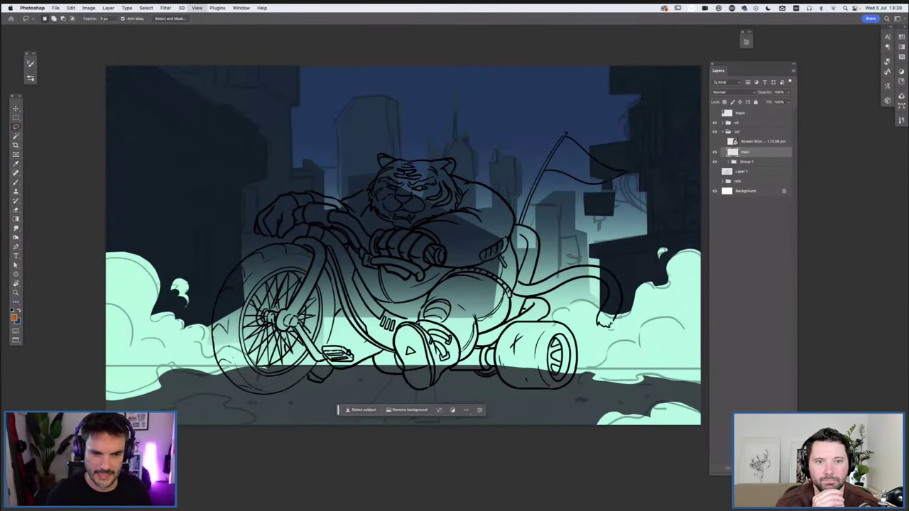
pyautogui.press('super+plus')
pyautogui.scroll(3, 369, 234)
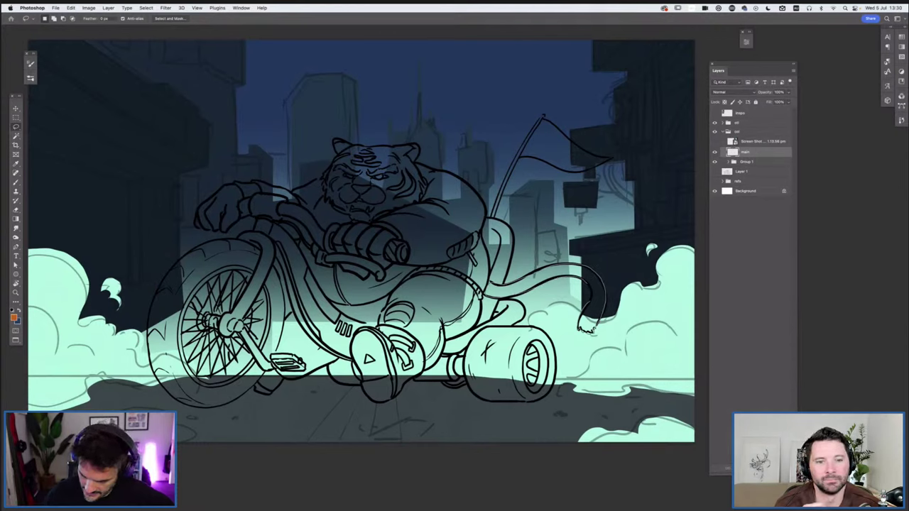
pyautogui.moveTo(497, 280); pyautogui.dragTo(582, 331)
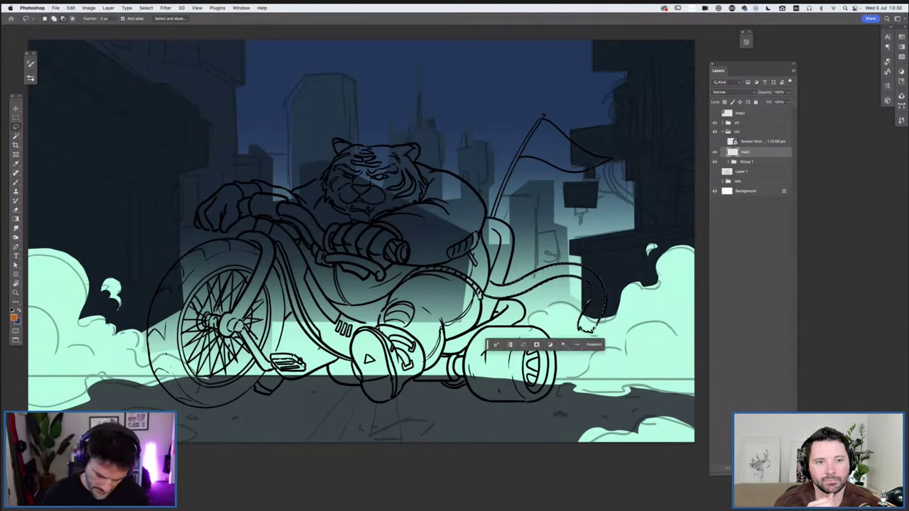
# - Fill the tail with orange and brush orange along the rear wheel
pyautogui.hotkey('alt', 'BackSpace')
pyautogui.hotkey('ctrl', 'd')
pyautogui.press('b')
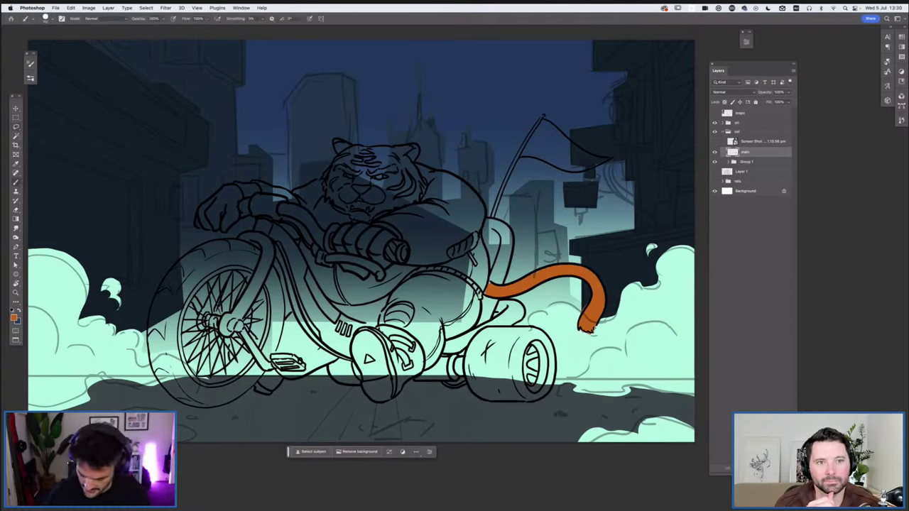
pyautogui.moveTo(551, 366); pyautogui.dragTo(533, 399)
pyautogui.moveTo(542, 334); pyautogui.dragTo(553, 374)
pyautogui.moveTo(543, 340)
pyautogui.mouseDown()
pyautogui.moveTo(507, 328)
pyautogui.moveTo(515, 328)
pyautogui.mouseUp()
# - Brush orange along the body, tail and front fork, then close the lasso around tiger and tricycle
pyautogui.moveTo(503, 270); pyautogui.dragTo(497, 304)
pyautogui.moveTo(509, 233); pyautogui.dragTo(503, 272)
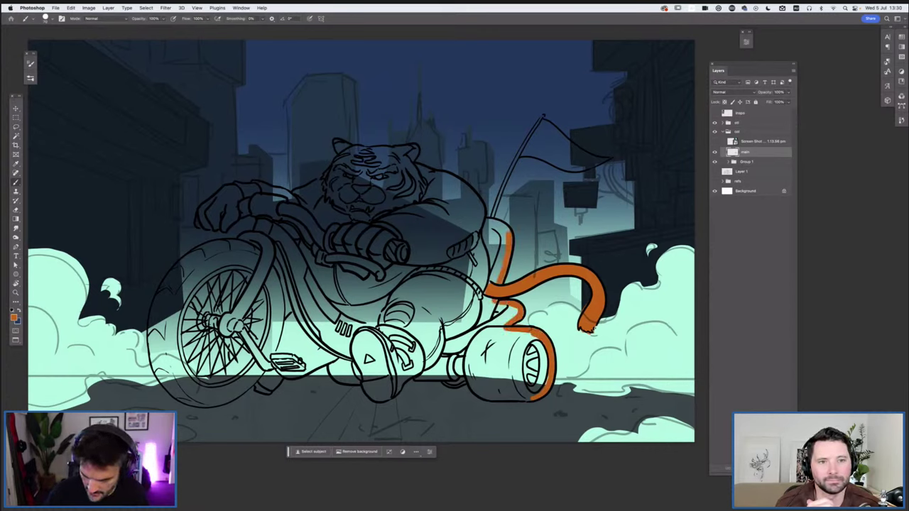
pyautogui.moveTo(509, 233); pyautogui.dragTo(480, 221)
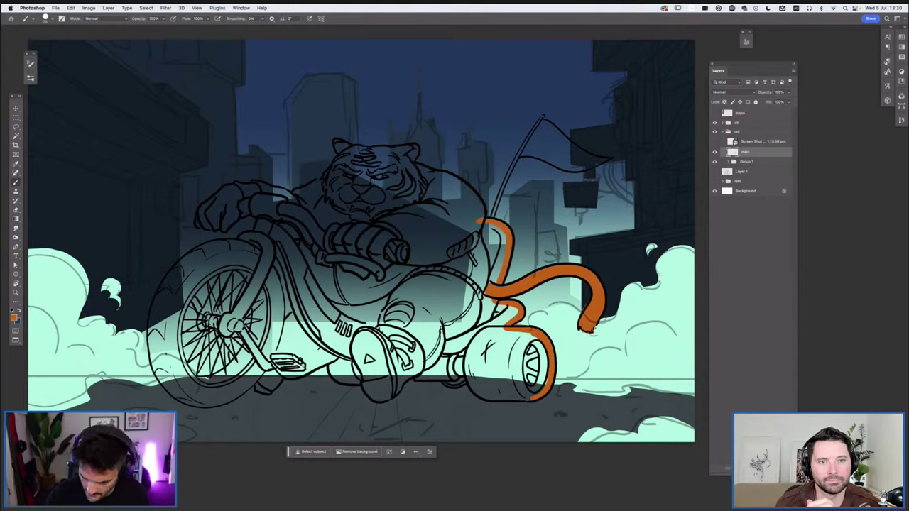
pyautogui.hotkey('ctrl', 'z')
pyautogui.moveTo(546, 377)
pyautogui.mouseDown()
pyautogui.moveTo(505, 395)
pyautogui.moveTo(469, 378)
pyautogui.moveTo(467, 365)
pyautogui.moveTo(373, 399)
pyautogui.moveTo(362, 384)
pyautogui.moveTo(311, 360)
pyautogui.moveTo(202, 404)
pyautogui.moveTo(169, 389)
pyautogui.moveTo(151, 350)
pyautogui.moveTo(154, 304)
pyautogui.moveTo(207, 246)
pyautogui.moveTo(251, 234)
pyautogui.moveTo(254, 193)
pyautogui.mouseUp()
pyautogui.moveTo(223, 232)
pyautogui.mouseDown()
pyautogui.moveTo(249, 212)
pyautogui.moveTo(197, 224)
pyautogui.moveTo(233, 186)
pyautogui.moveTo(287, 194)
pyautogui.moveTo(325, 177)
pyautogui.moveTo(345, 149)
pyautogui.moveTo(369, 146)
pyautogui.moveTo(419, 151)
pyautogui.moveTo(419, 167)
pyautogui.moveTo(458, 180)
pyautogui.moveTo(486, 217)
pyautogui.mouseUp()
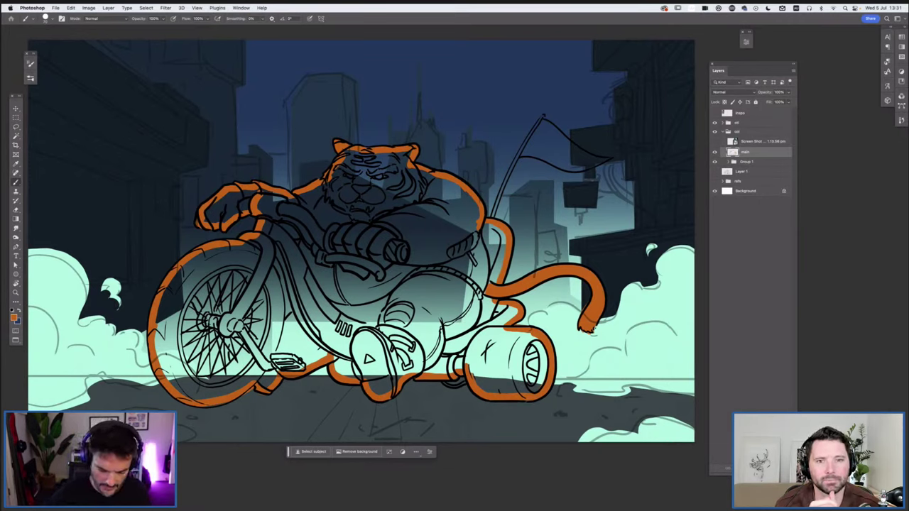
pyautogui.press('l')
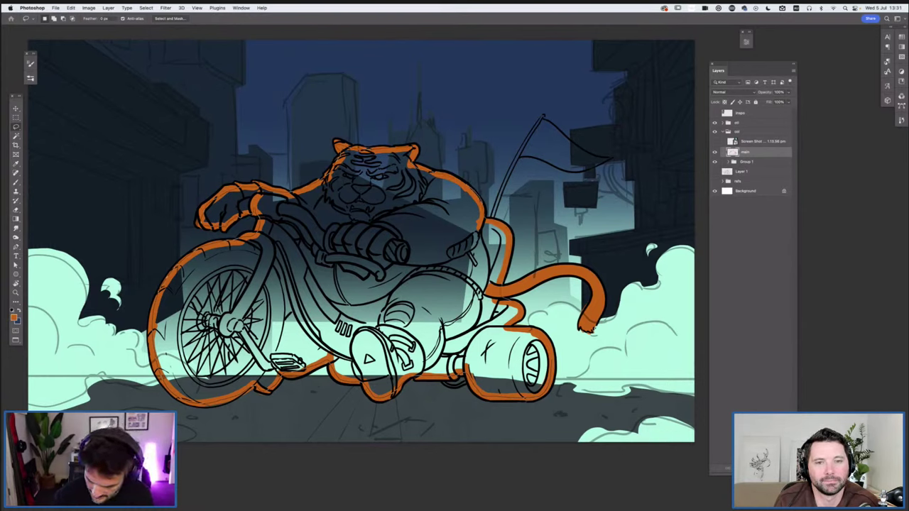
pyautogui.keyDown('super'); pyautogui.click(732, 151); pyautogui.keyUp('super')
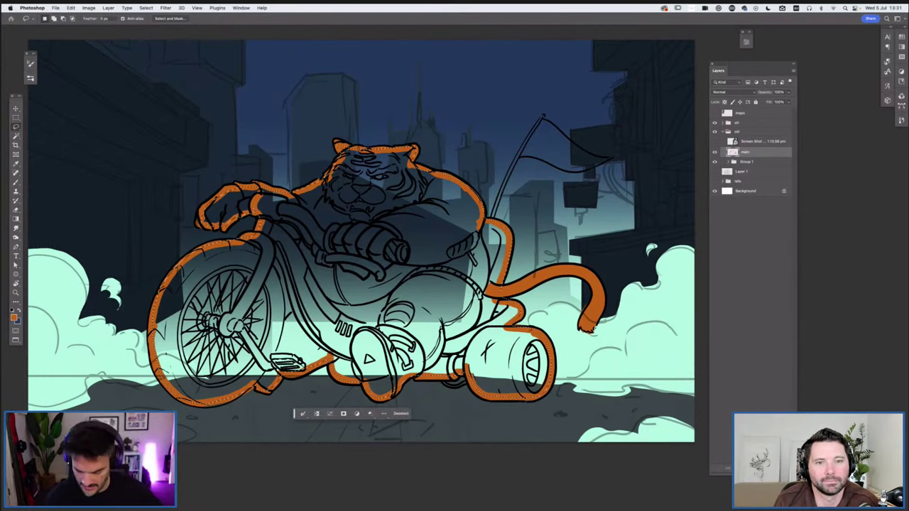
# - Fill the tiger-and-tricycle selection with flat orange, check it, and expand the oil group
pyautogui.hotkey('alt', 'BackSpace')
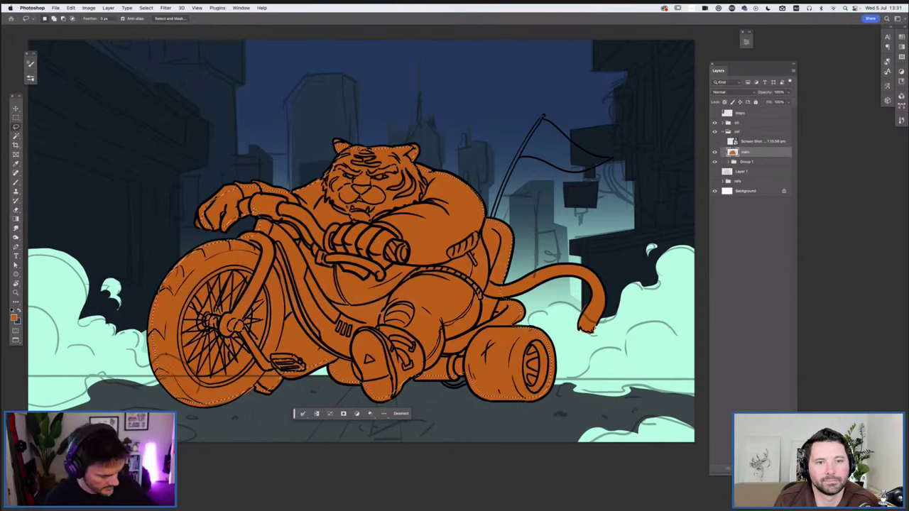
pyautogui.press('super+d')
pyautogui.press('super+0')
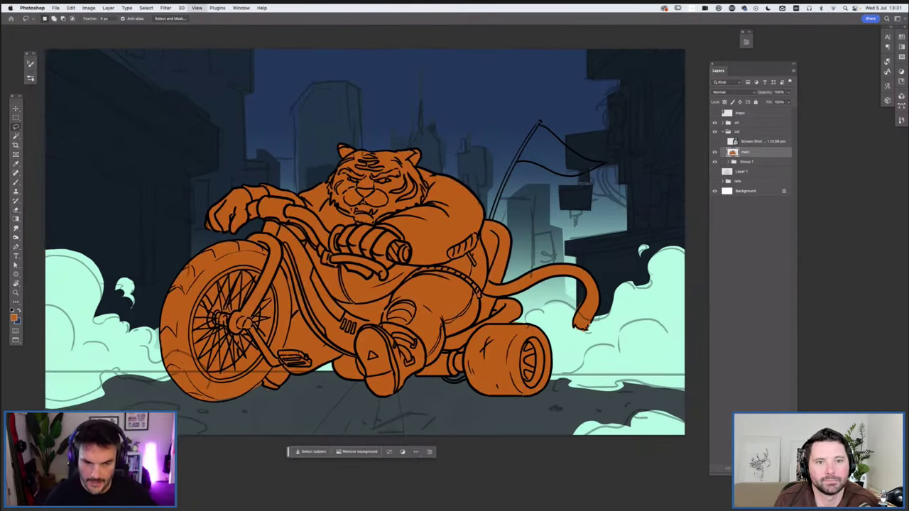
pyautogui.press('super+minus')
pyautogui.press('super+minus')
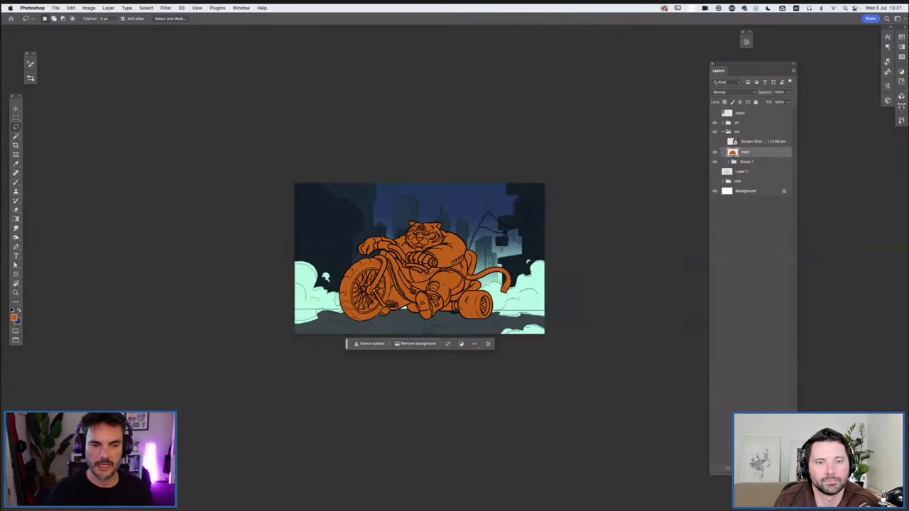
pyautogui.press('super+equal')
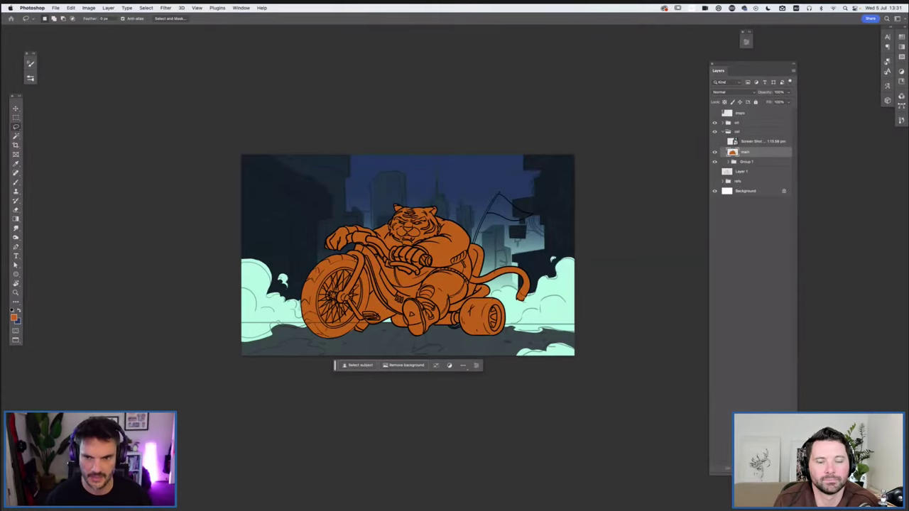
pyautogui.press('Delete')
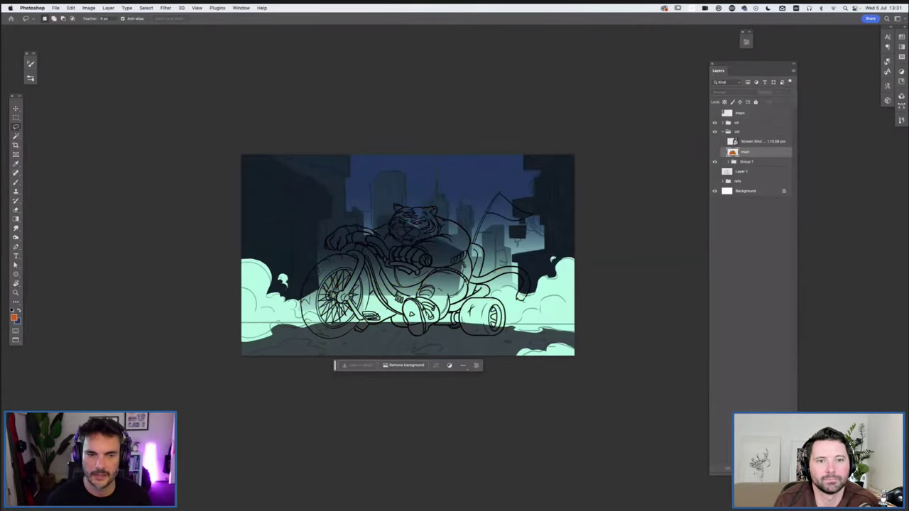
pyautogui.press('super+z')
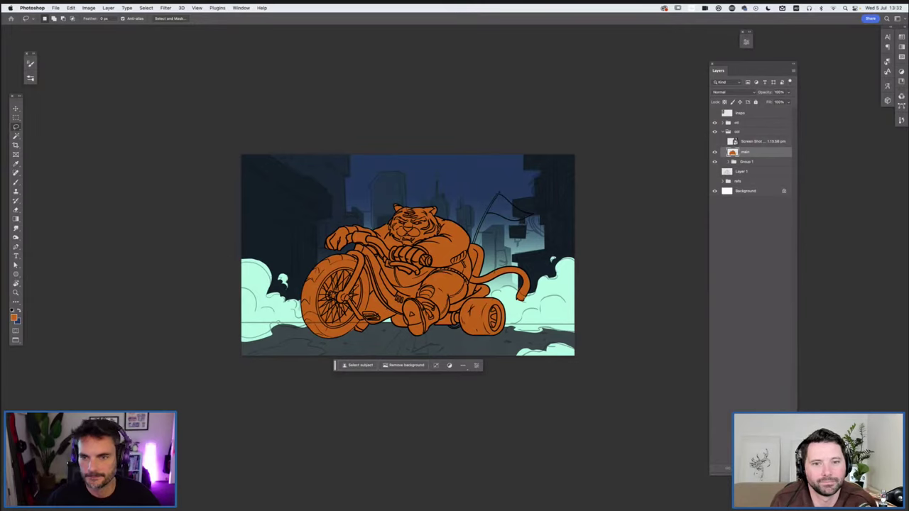
pyautogui.click(722, 122)
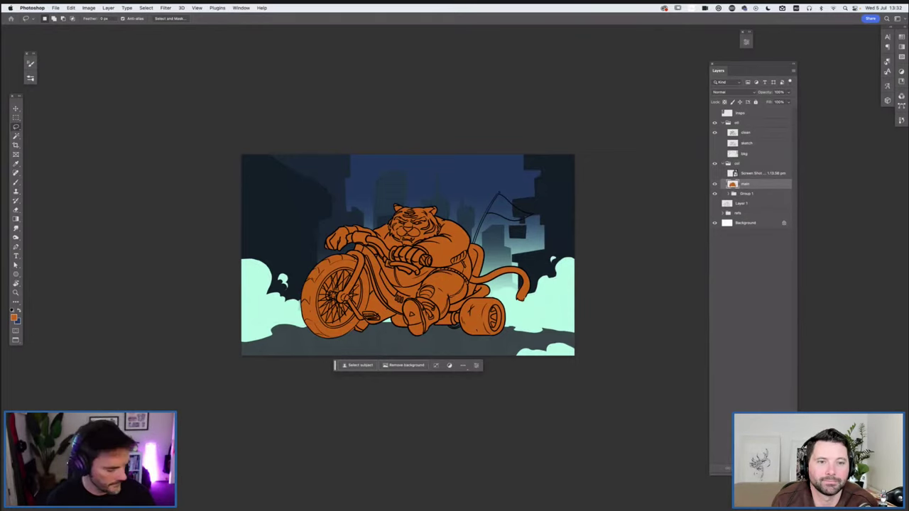
# - Delete the orange between the front wheel's spokes and show the tiger reference images
pyautogui.press('super+equal')
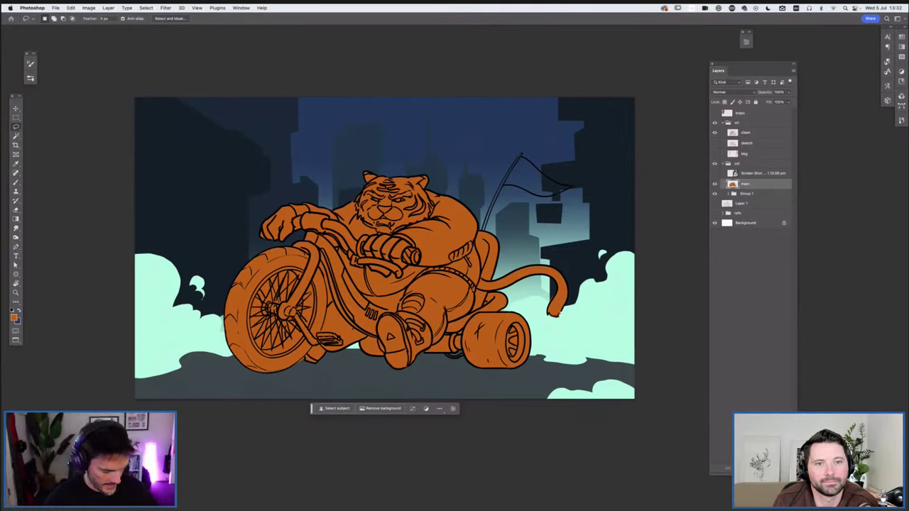
pyautogui.scroll(-1, 384, 248)
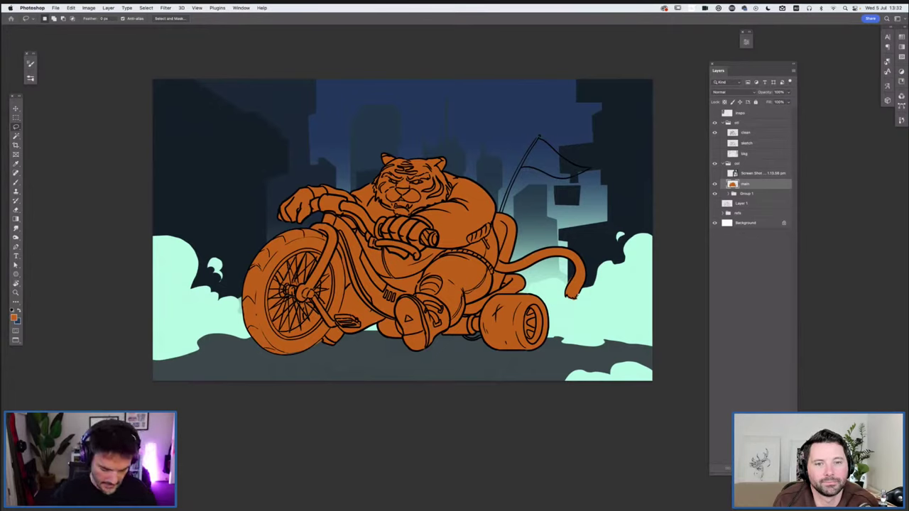
pyautogui.press('Delete')
pyautogui.hotkey('ctrl', 'd')
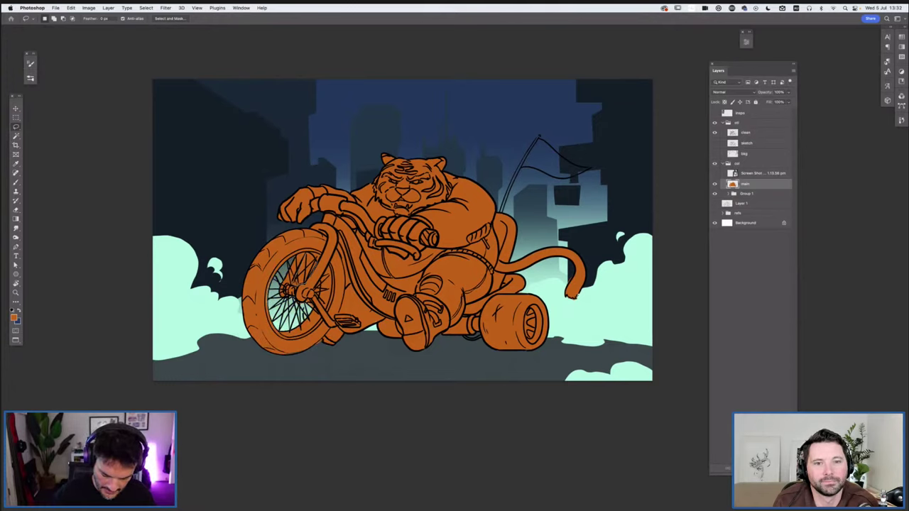
pyautogui.hotkey('ctrl', 'z')
pyautogui.hotkey('ctrl', 'z')
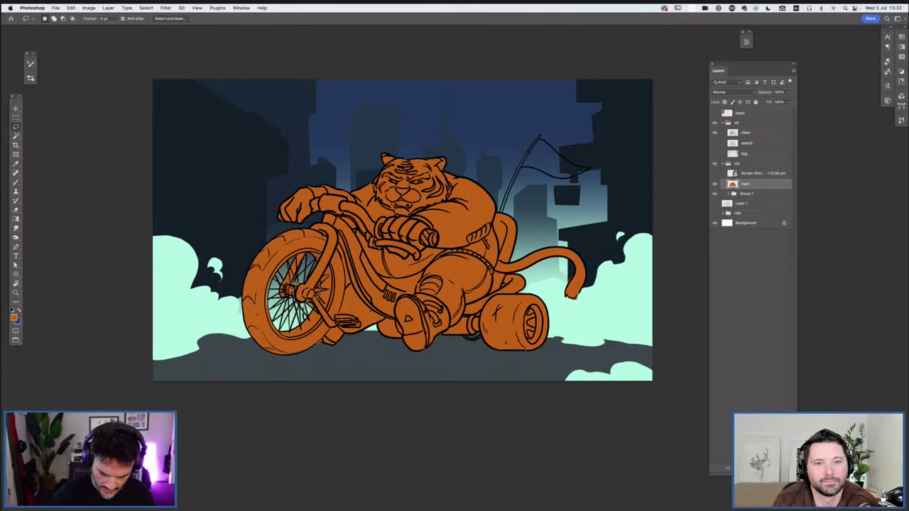
pyautogui.hotkey('ctrl', 'z')
pyautogui.hotkey('ctrl', 'd')
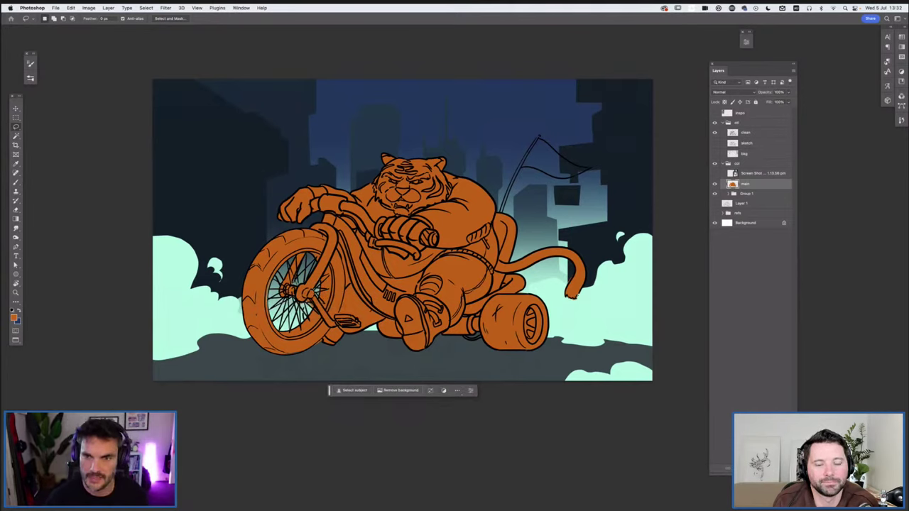
pyautogui.hotkey('ctrl', 'h')
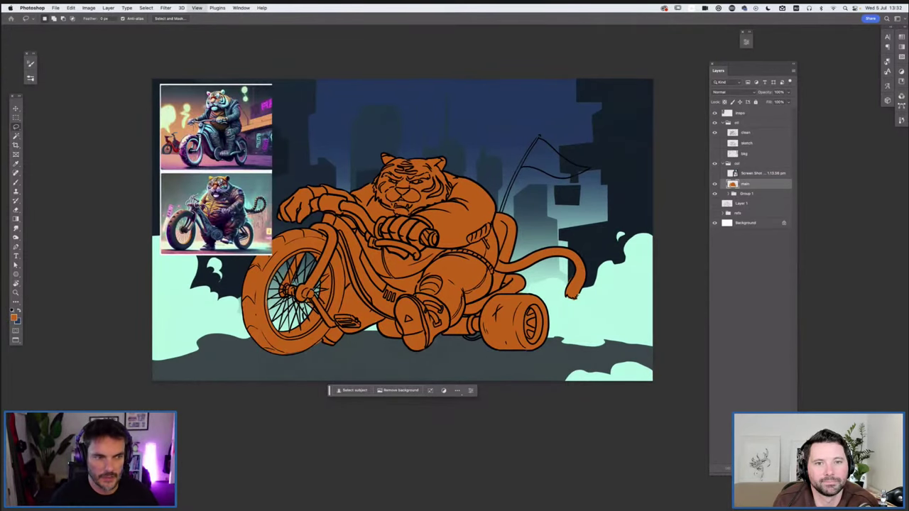
pyautogui.hotkey('ctrl', '+')
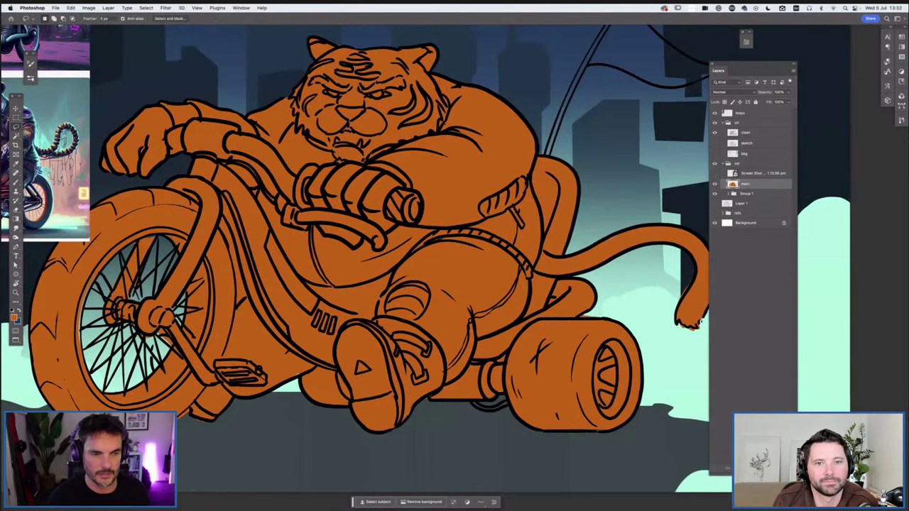
pyautogui.scroll(5, 454, 255)
pyautogui.hscroll(-10, 454, 255)
pyautogui.hscroll(-10, 454, 256)
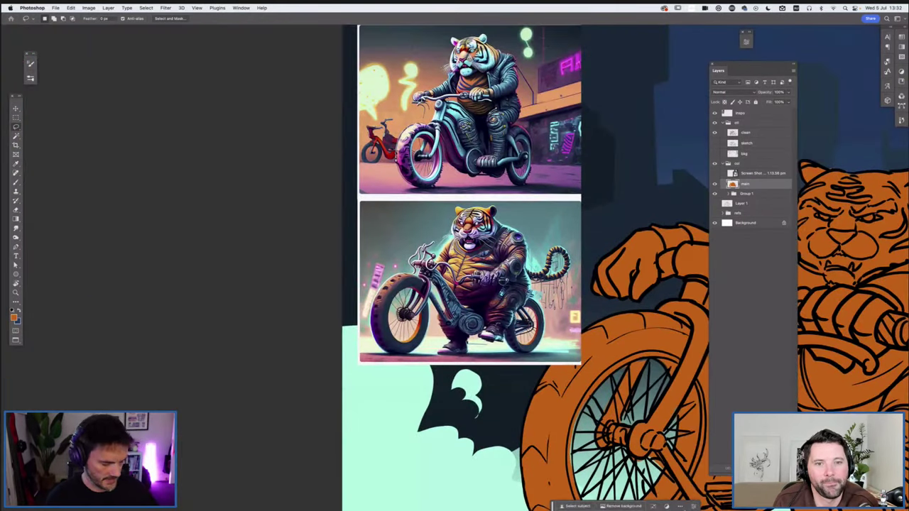
pyautogui.hotkey('ctrl', '+')
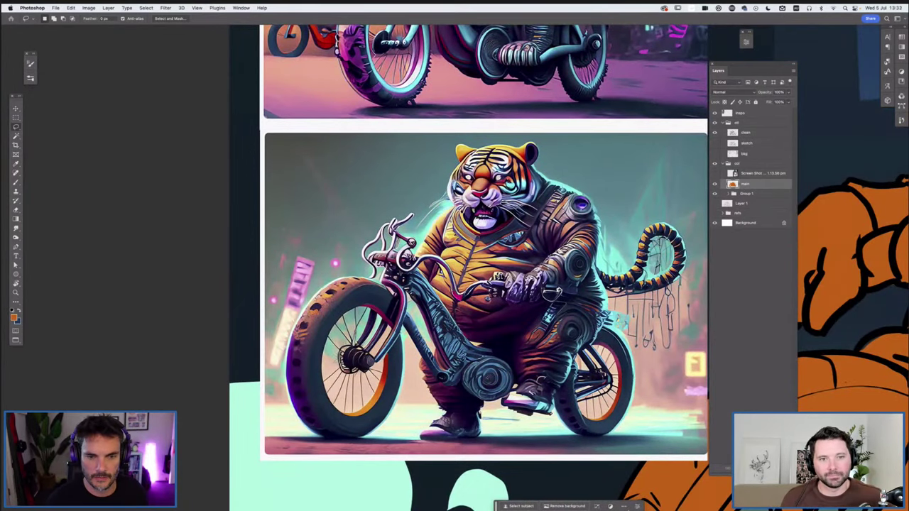
pyautogui.scroll(2, 454, 255)
pyautogui.hscroll(-2, 455, 256)
pyautogui.scroll(2, 455, 255)
pyautogui.hscroll(-2, 455, 255)
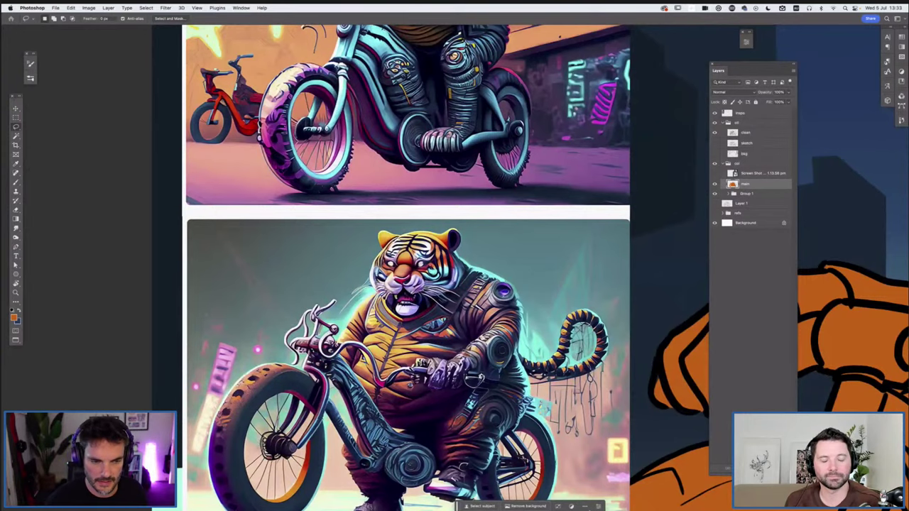
pyautogui.scroll(-1, 454, 255)
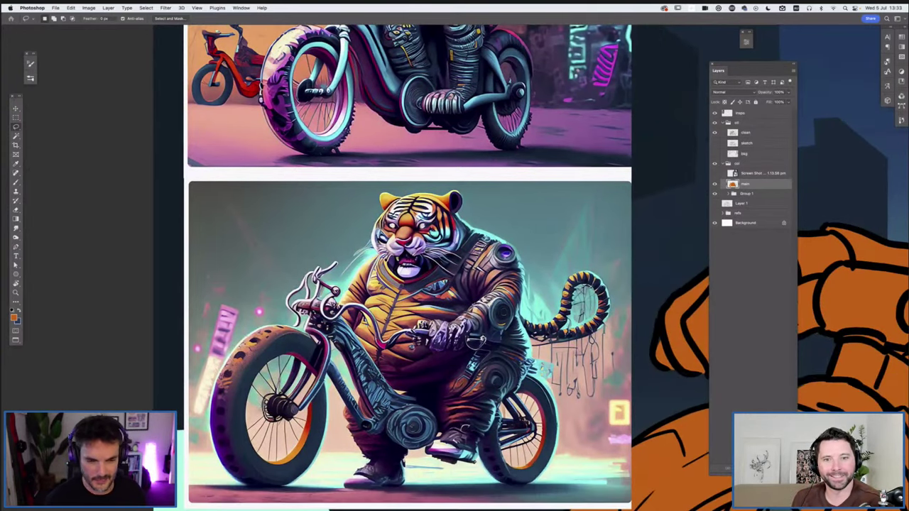
pyautogui.scroll(-1, 454, 255)
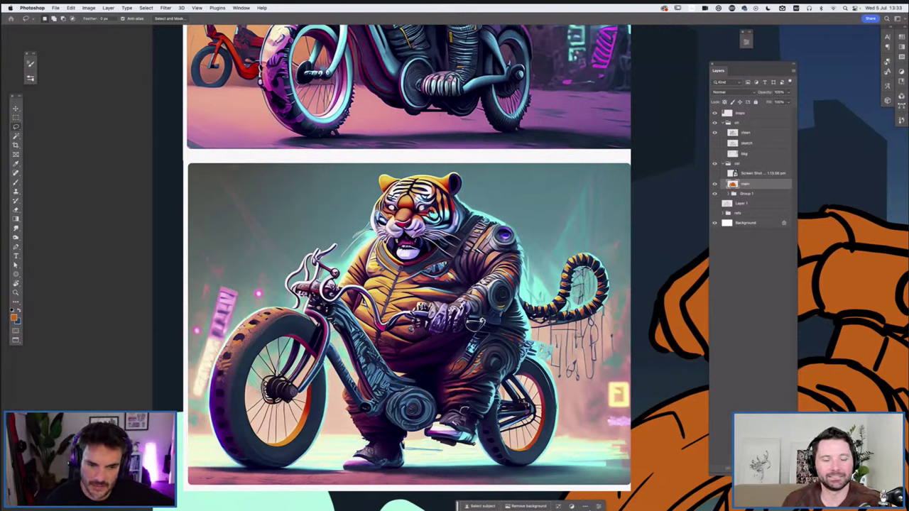
pyautogui.hotkey('ctrl', 'a')
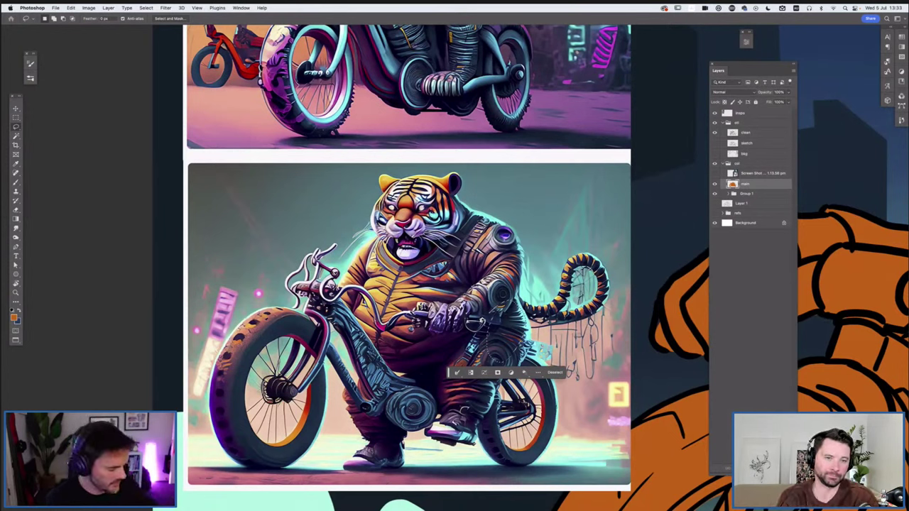
pyautogui.hotkey('ctrl', 'd')
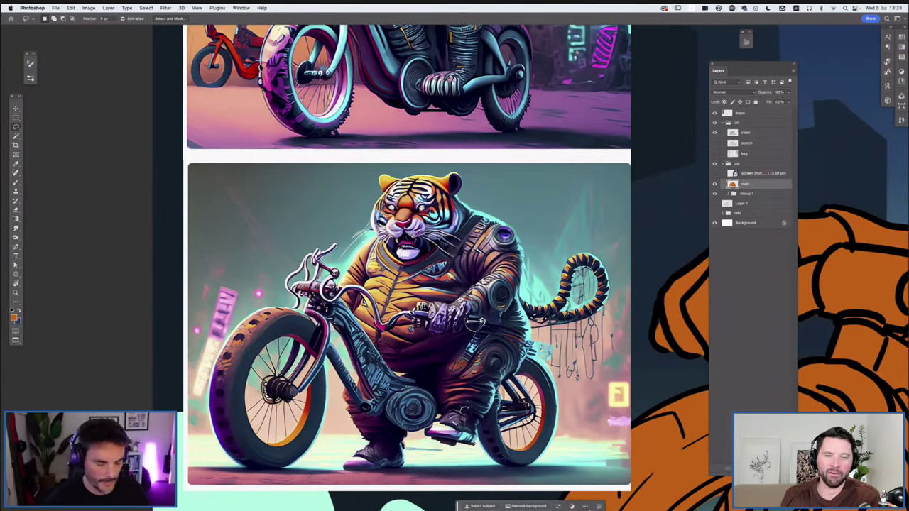
pyautogui.press('super+minus')
pyautogui.press('super+minus')
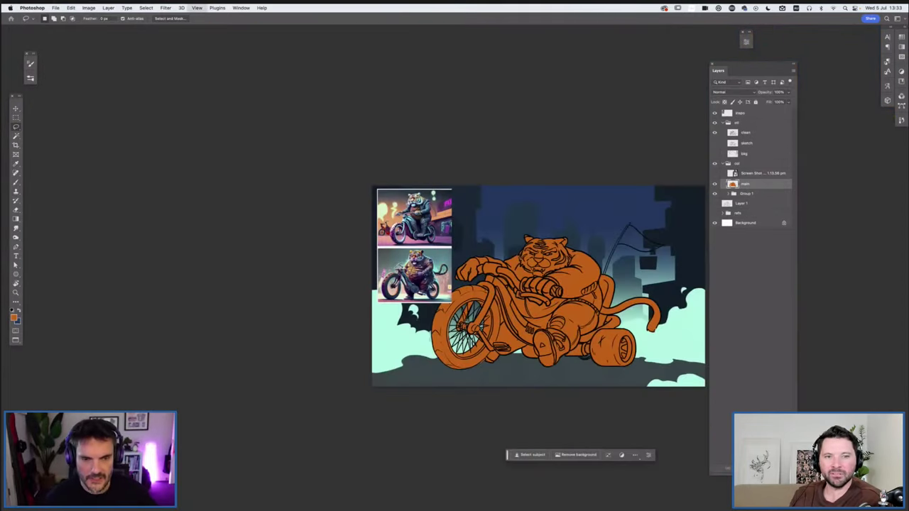
# - Hide the tiger reference images, switch to the Brush, and zoom in on the tiger
pyautogui.press('super+plus')
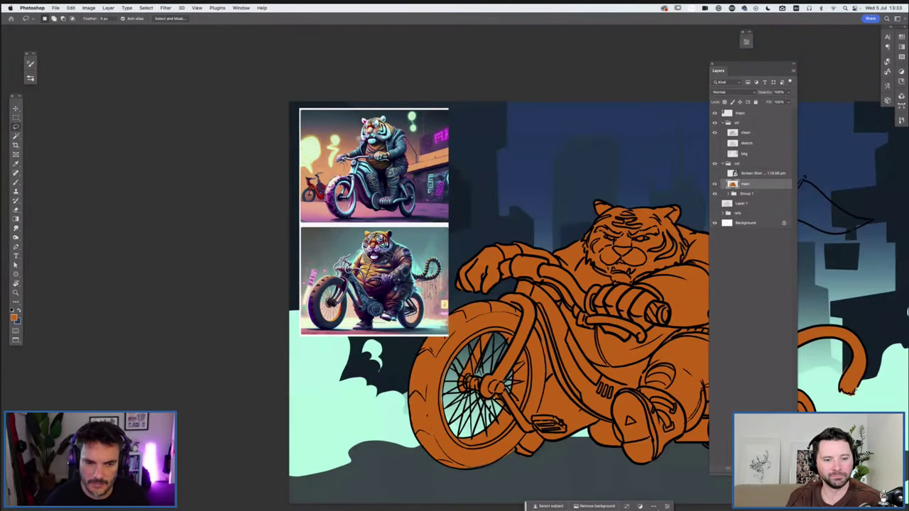
pyautogui.press('super+shift+d')
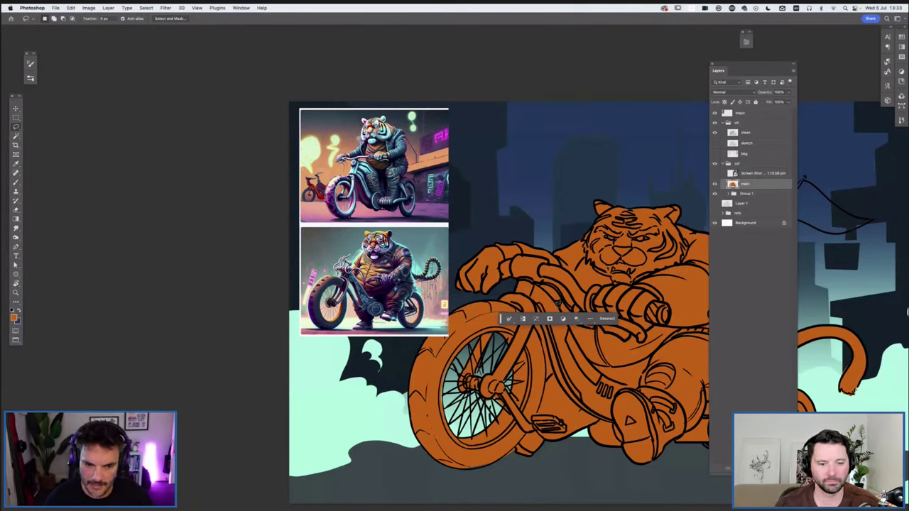
pyautogui.click(558, 304)
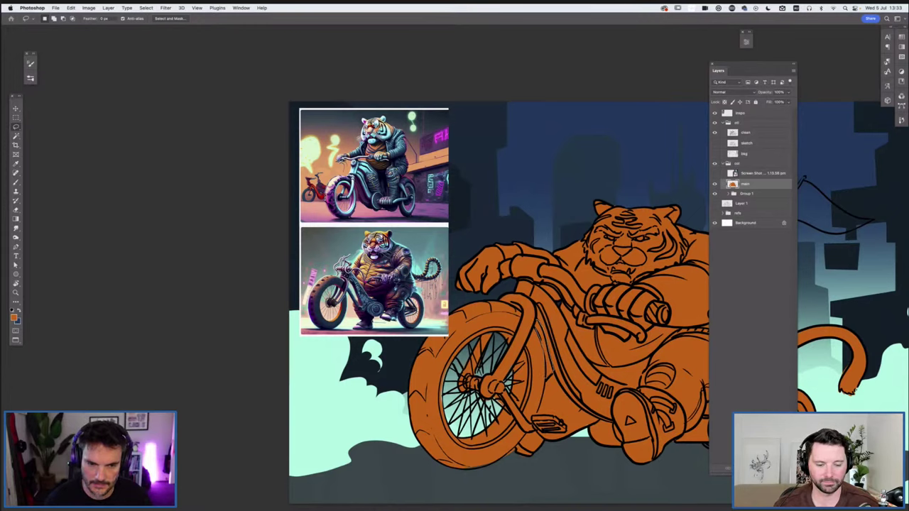
pyautogui.press('super+shift+d')
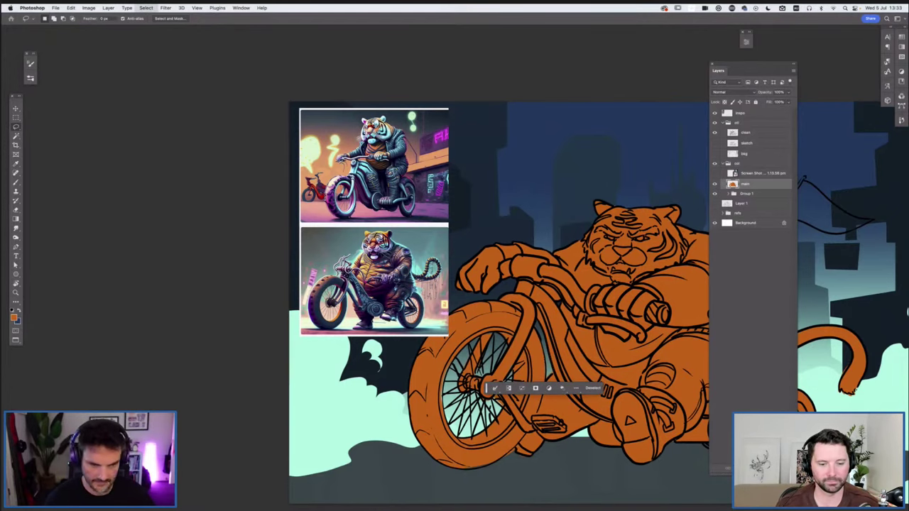
pyautogui.press('super+d')
pyautogui.press('super+minus')
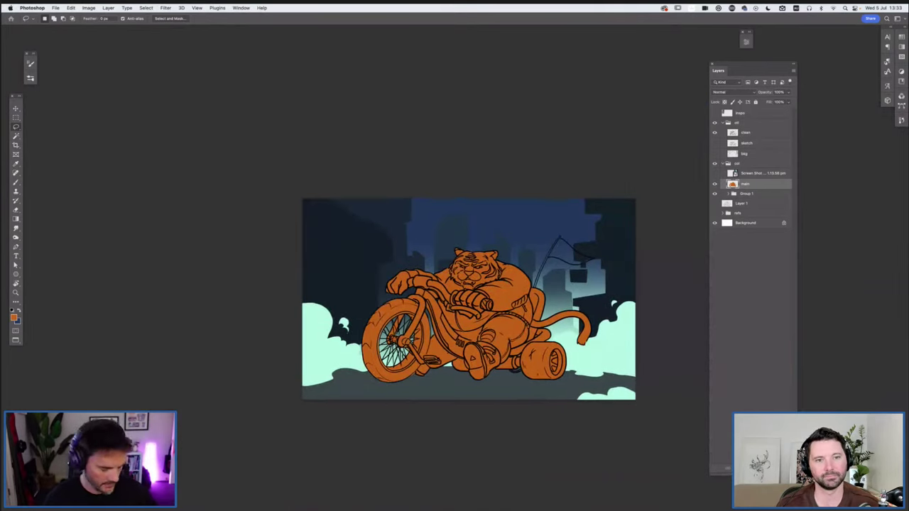
pyautogui.press('super+plus')
pyautogui.press('b')
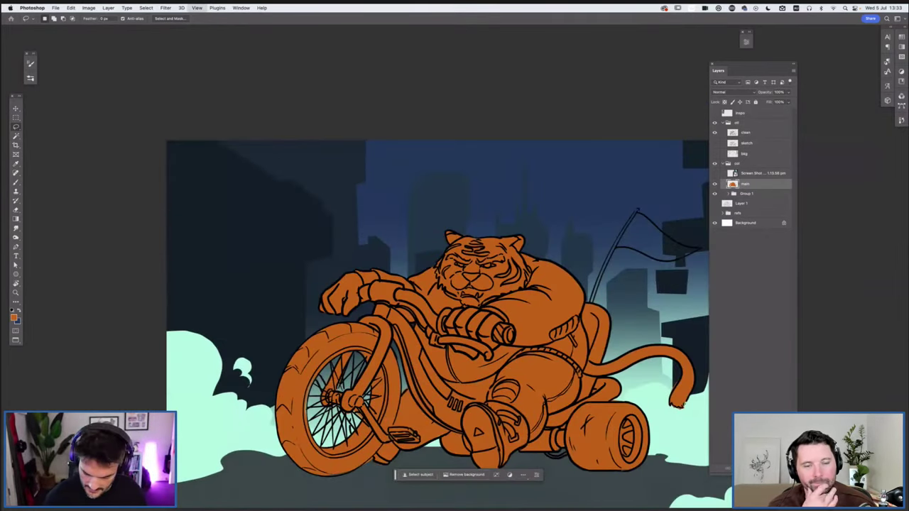
pyautogui.press('super+plus')
pyautogui.hscroll(3, 454, 284)
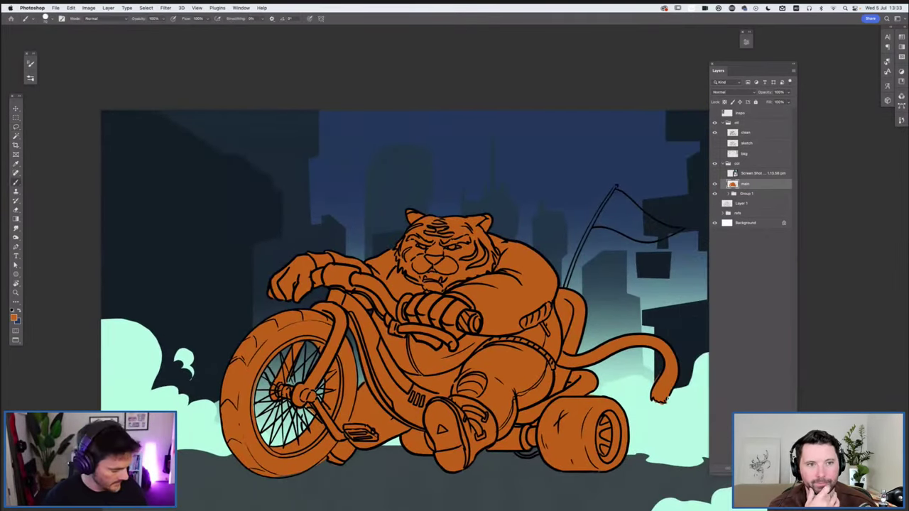
# - Paint the pennant flag beside the pole solid orange, filling its leftover gaps
pyautogui.scroll(-5, 454, 284)
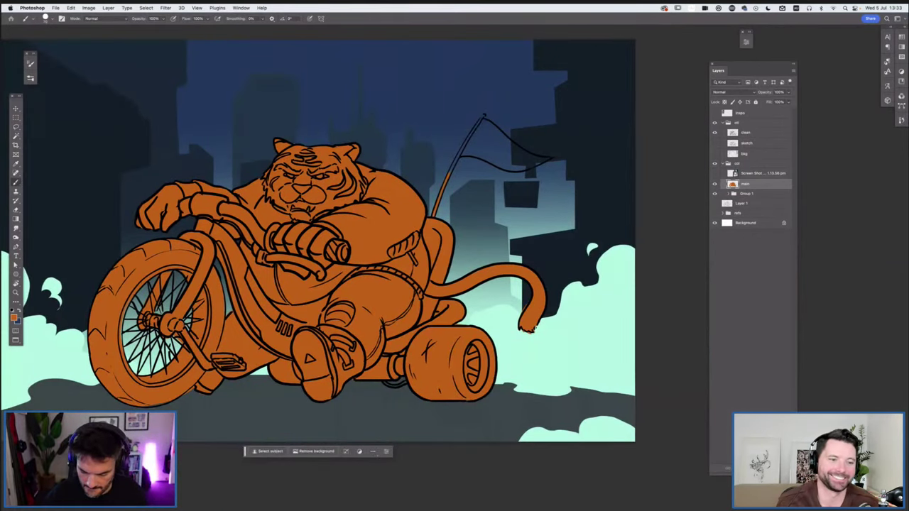
pyautogui.moveTo(458, 152); pyautogui.dragTo(482, 118)
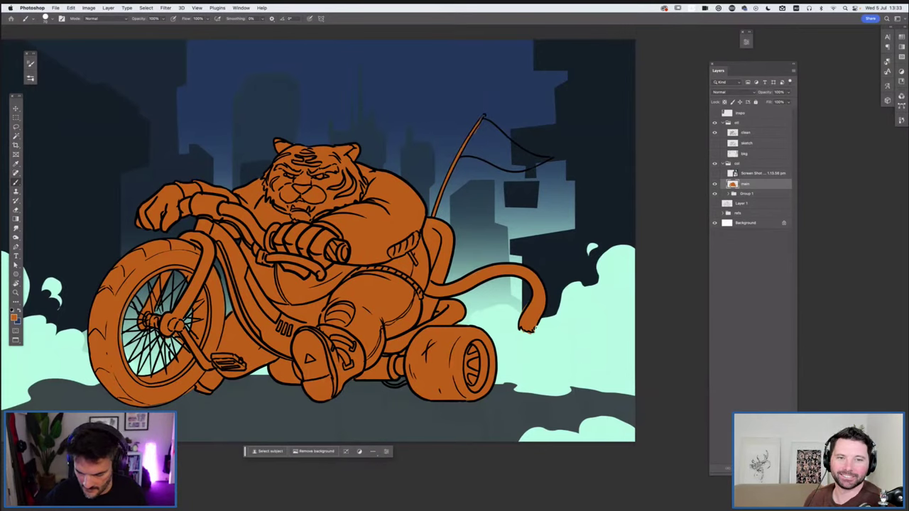
pyautogui.moveTo(461, 153)
pyautogui.mouseDown()
pyautogui.moveTo(524, 169)
pyautogui.moveTo(551, 159)
pyautogui.moveTo(544, 154)
pyautogui.mouseUp()
pyautogui.moveTo(486, 123); pyautogui.dragTo(524, 155)
pyautogui.moveTo(466, 149); pyautogui.dragTo(484, 117)
pyautogui.moveTo(471, 152)
pyautogui.mouseDown()
pyautogui.moveTo(490, 127)
pyautogui.moveTo(532, 163)
pyautogui.mouseUp()
pyautogui.press('e')
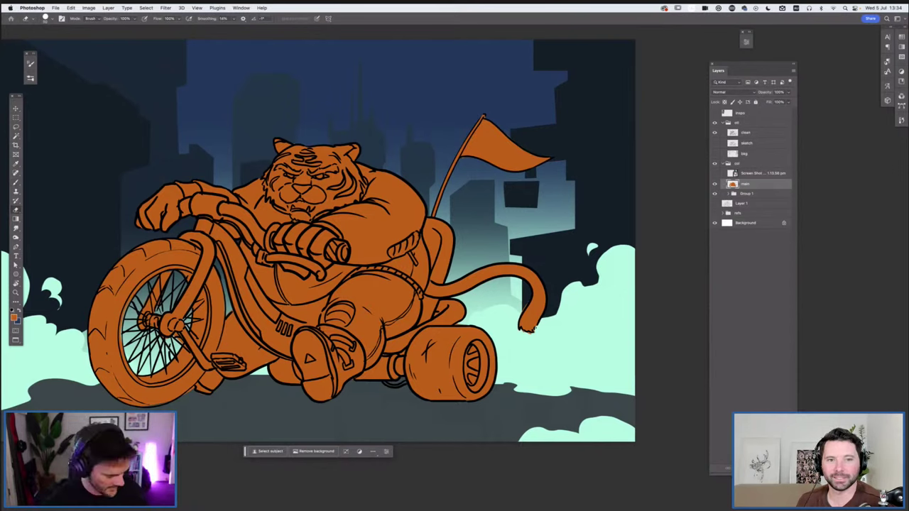
pyautogui.press('b')
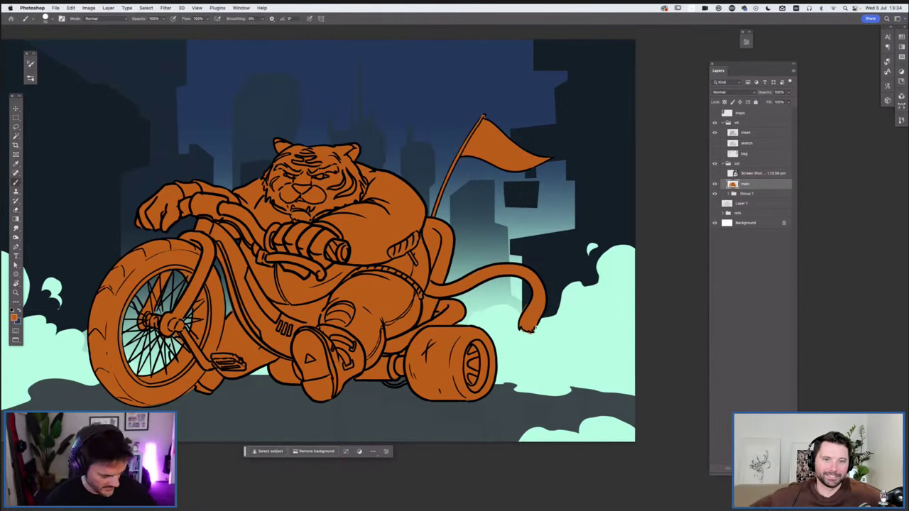
pyautogui.press('super+minus')
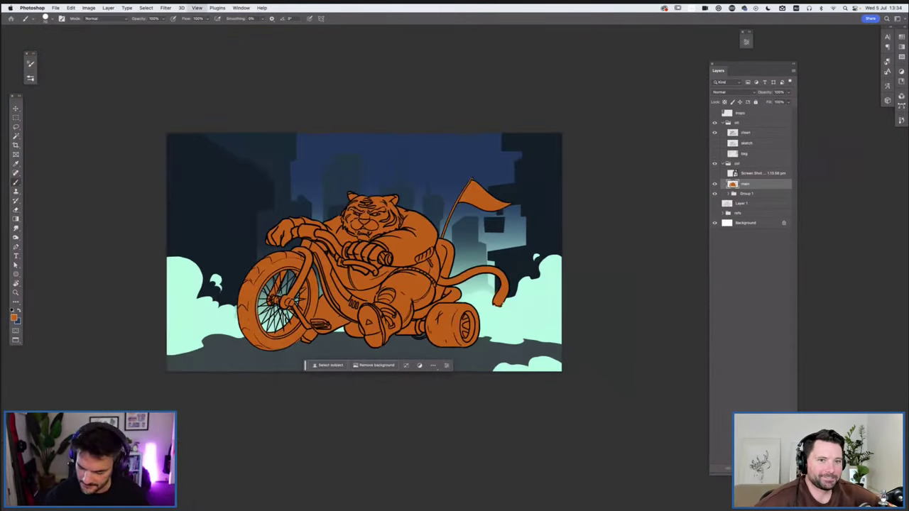
pyautogui.press('super+plus')
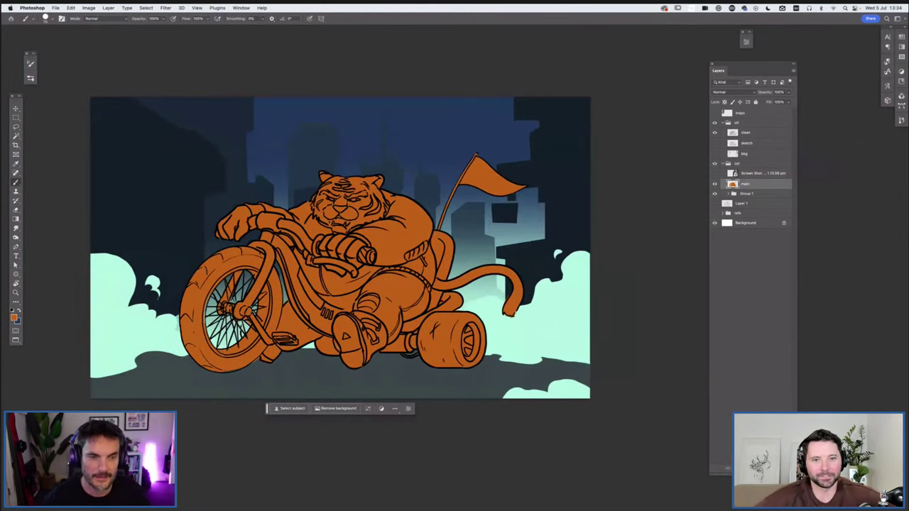
# - Hue-shift the tiger-and-tricycle fill from orange to a deeper red with Hue/Saturation
pyautogui.press('super+u')
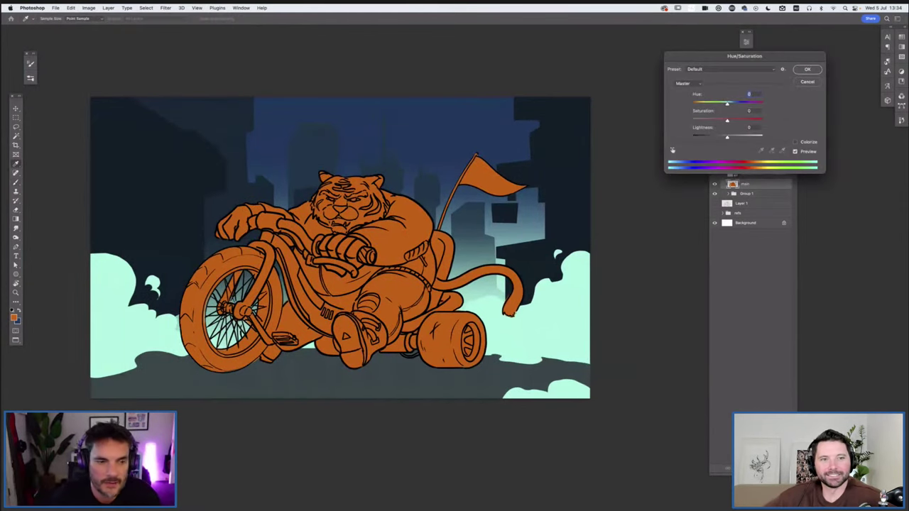
pyautogui.write('-60')
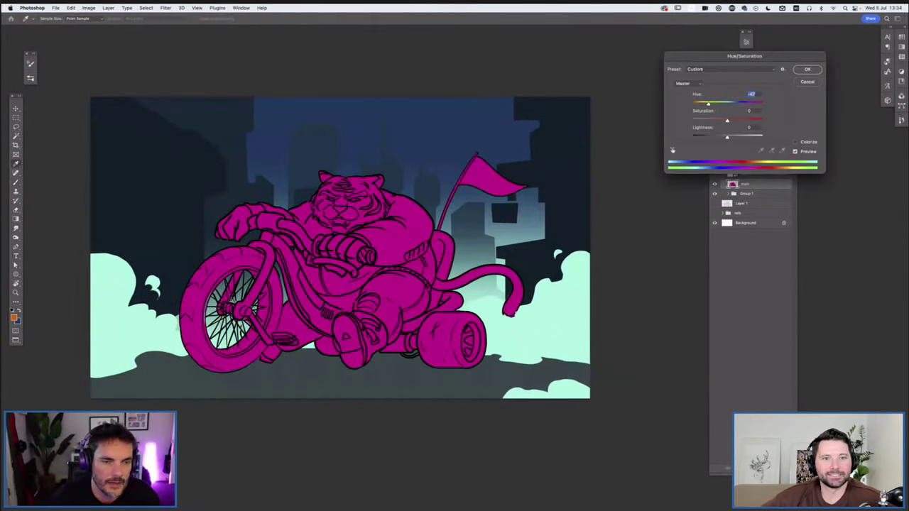
pyautogui.press('Up')
pyautogui.press('Up')
pyautogui.press('Up')
pyautogui.press('Down')
pyautogui.press('Down')
pyautogui.press('Down')
pyautogui.hotkey('shift', 'Up')
pyautogui.hotkey('shift', 'Up')
pyautogui.hotkey('shift', 'Up')
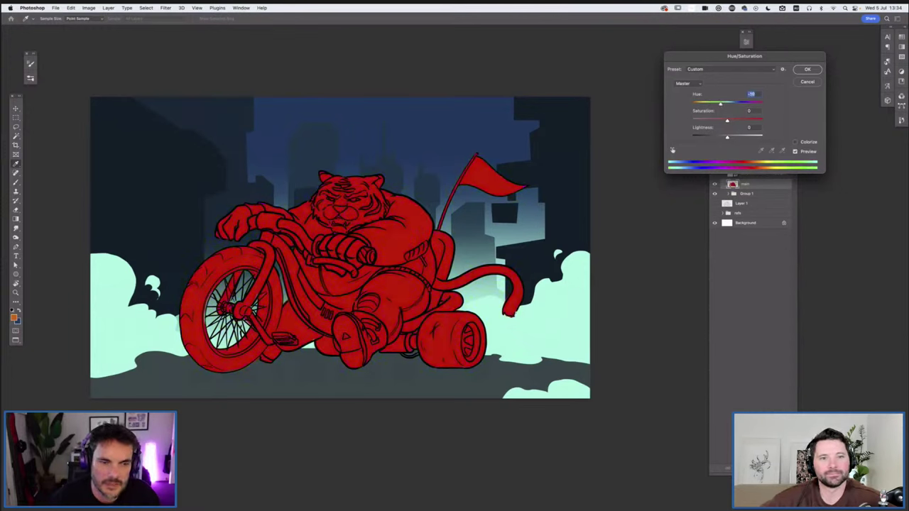
pyautogui.hotkey('shift', 'Down')
pyautogui.hotkey('shift', 'Down')
pyautogui.hotkey('shift', 'Down')
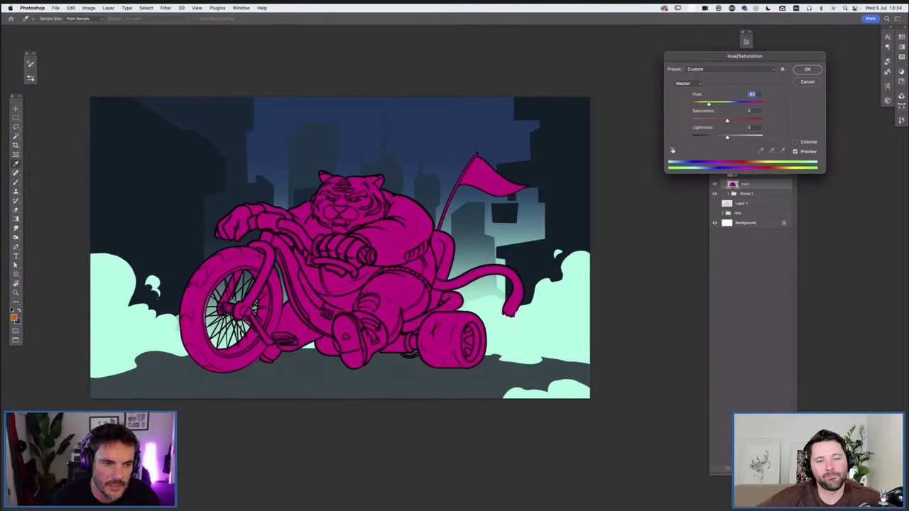
pyautogui.hotkey('shift', 'Down')
pyautogui.hotkey('shift', 'Down')
pyautogui.hotkey('shift', 'Down')
pyautogui.hotkey('shift', 'Up')
pyautogui.hotkey('shift', 'Up')
pyautogui.hotkey('shift', 'Up')
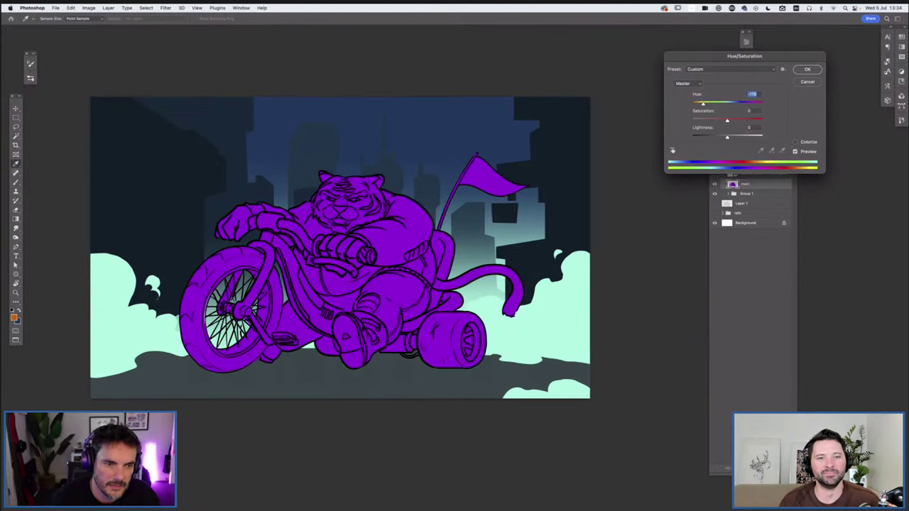
pyautogui.hotkey('shift', 'Up')
pyautogui.hotkey('shift', 'Up')
pyautogui.hotkey('shift', 'Up')
pyautogui.hotkey('shift', 'Up')
pyautogui.hotkey('shift', 'Up')
pyautogui.hotkey('shift', 'Up')
pyautogui.hotkey('shift', 'Up')
pyautogui.hotkey('shift', 'Up')
pyautogui.hotkey('shift', 'Up')
pyautogui.hotkey('shift', 'Up')
pyautogui.hotkey('shift', 'Up')
pyautogui.hotkey('shift', 'Up')
pyautogui.hotkey('shift', 'Down')
pyautogui.hotkey('shift', 'Down')
pyautogui.hotkey('shift', 'Down')
pyautogui.hotkey('shift', 'Up')
pyautogui.hotkey('shift', 'Down')
pyautogui.hotkey('shift', 'Down')
pyautogui.hotkey('shift', 'Down')
pyautogui.hotkey('shift', 'Down')
pyautogui.hotkey('shift', 'Down')
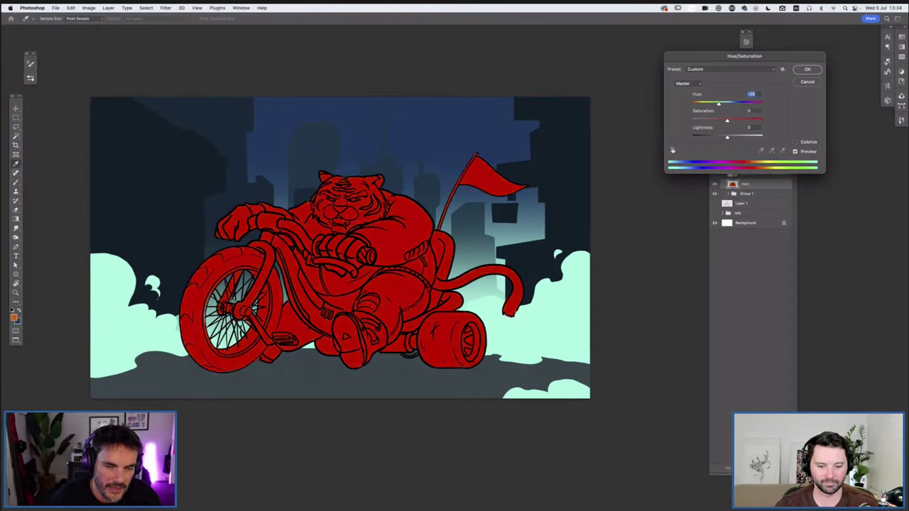
pyautogui.hotkey('shift', 'Up')
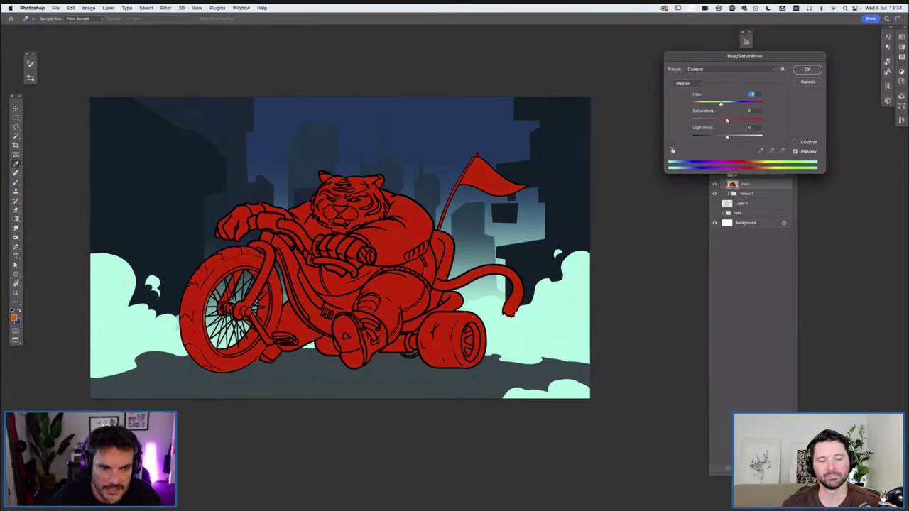
pyautogui.press('Up')
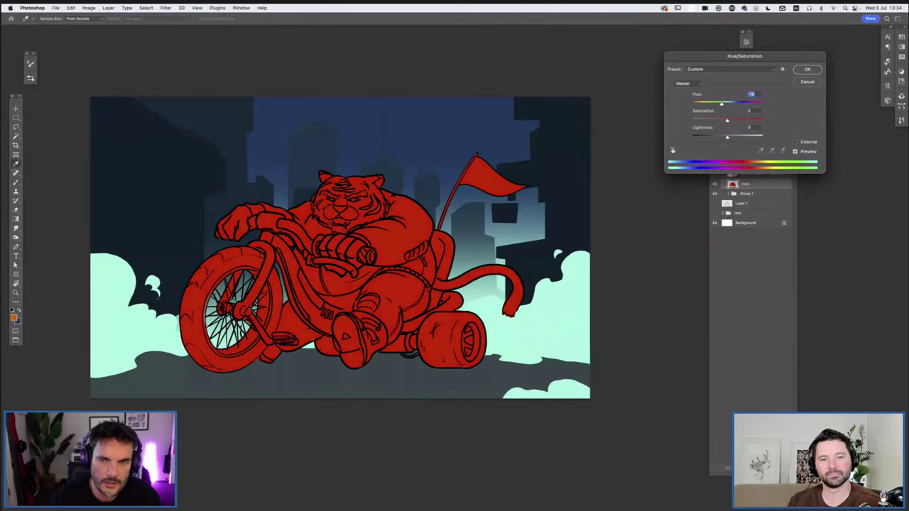
pyautogui.press('Return')
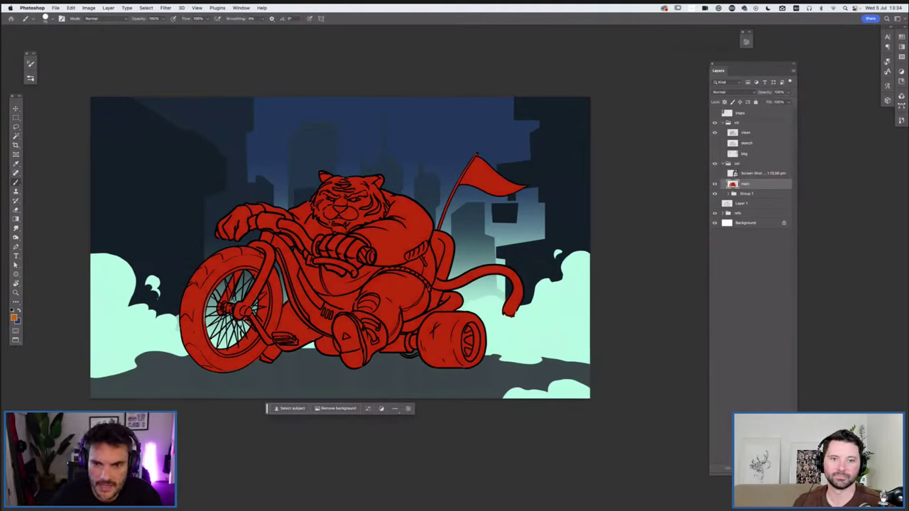
# - Briefly show the refs group, hide it again, and select the main layer
pyautogui.moveTo(739, 164); pyautogui.dragTo(738, 118)
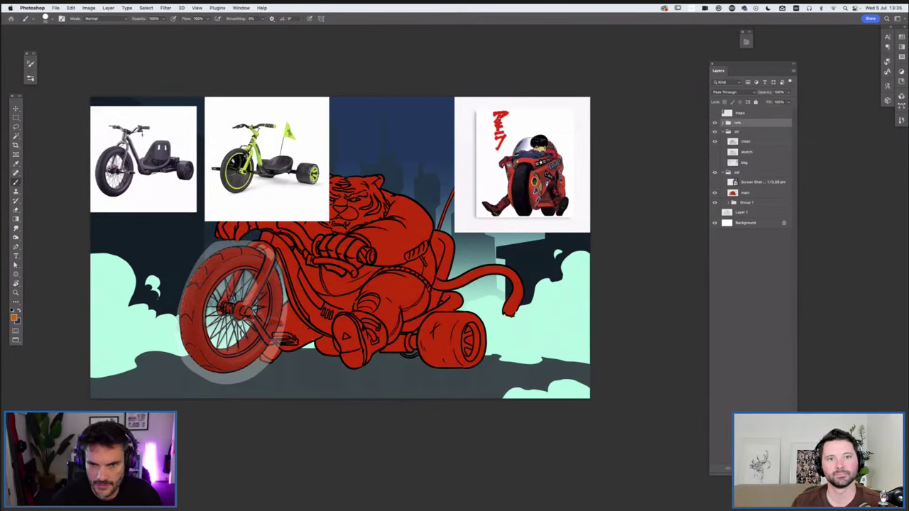
pyautogui.click(714, 122)
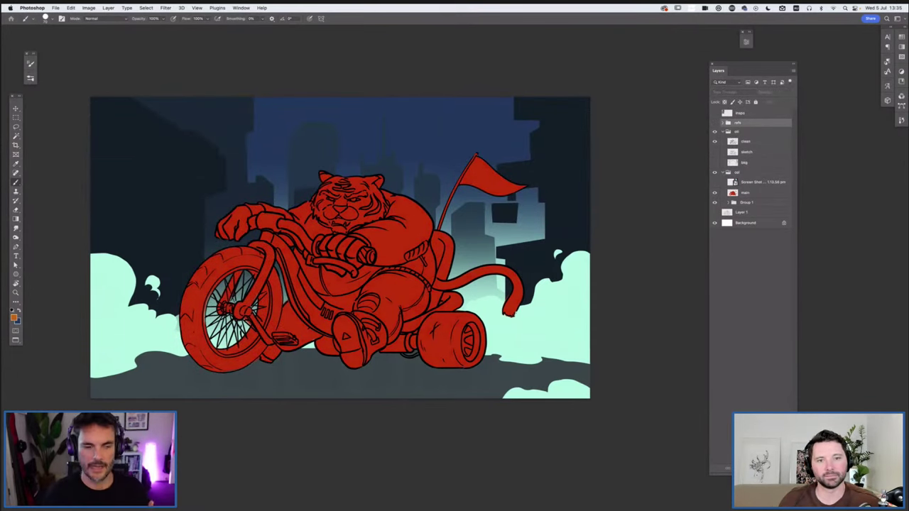
pyautogui.click(745, 192)
# - Sample the tiger's red as the foreground colour and return to the Brush
pyautogui.press('super+plus')
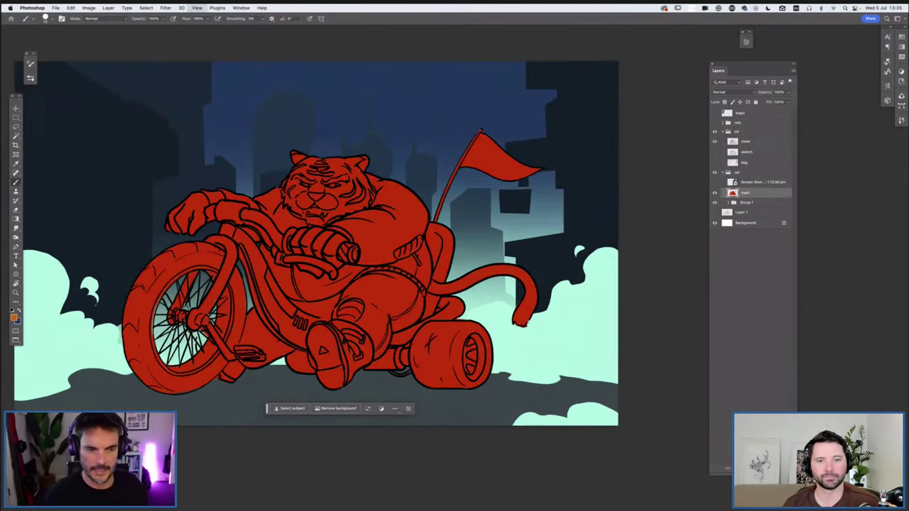
pyautogui.press('super+plus')
pyautogui.press('super+plus')
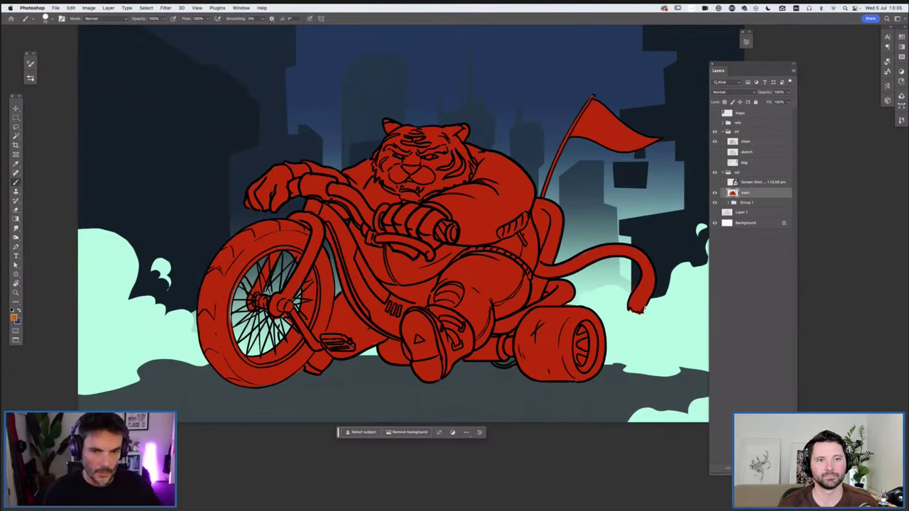
pyautogui.press('super+minus')
pyautogui.press('super+plus')
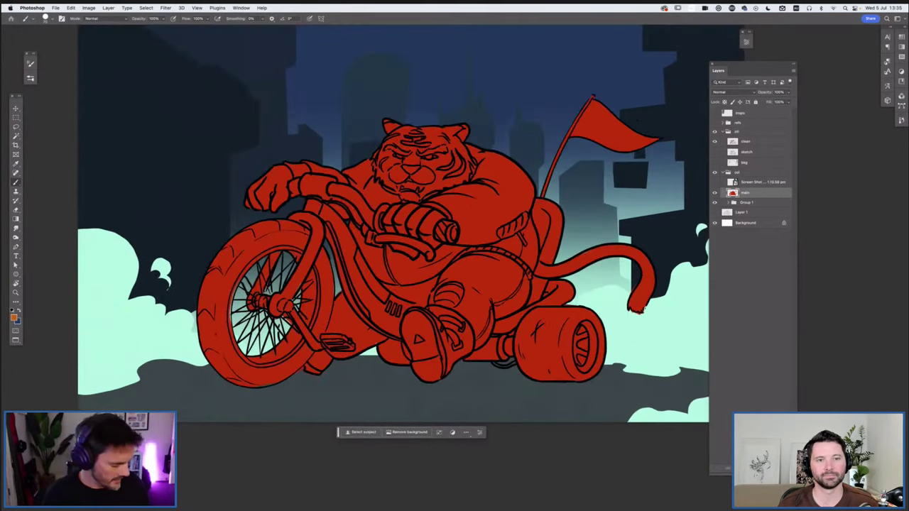
pyautogui.press('e')
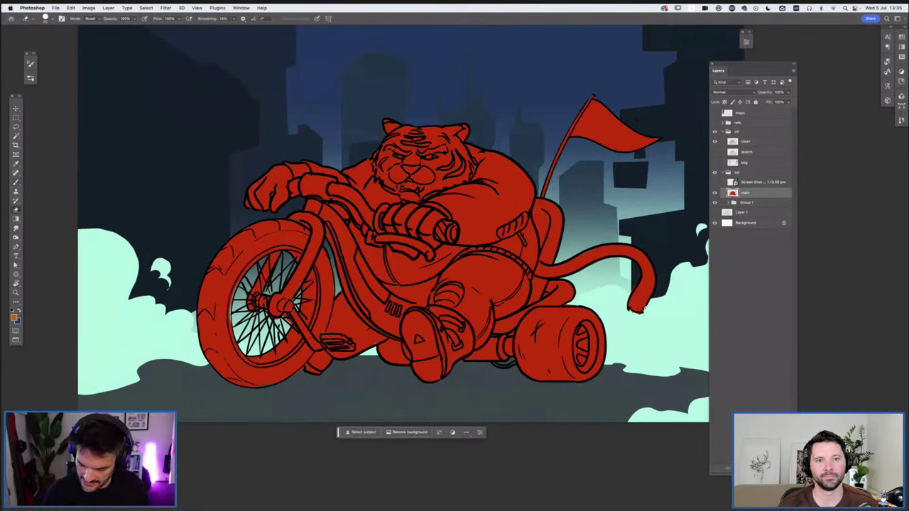
pyautogui.press('i')
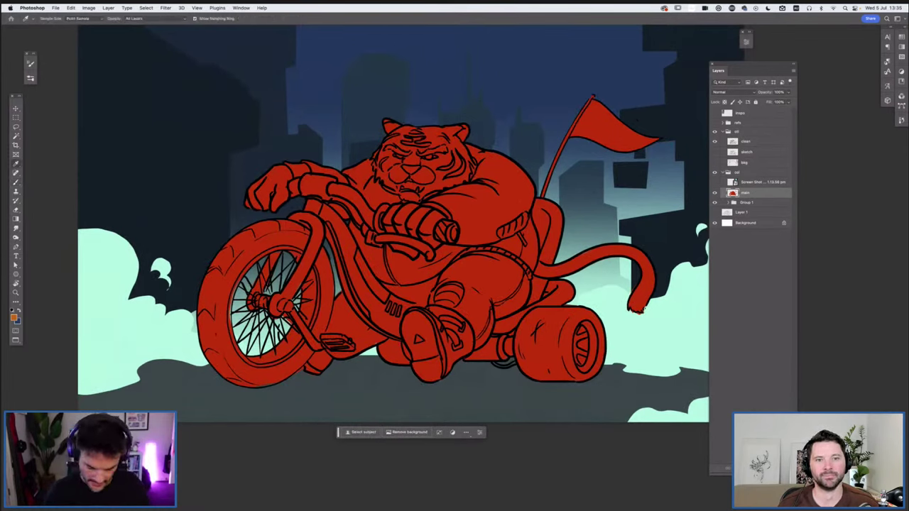
pyautogui.press('b')
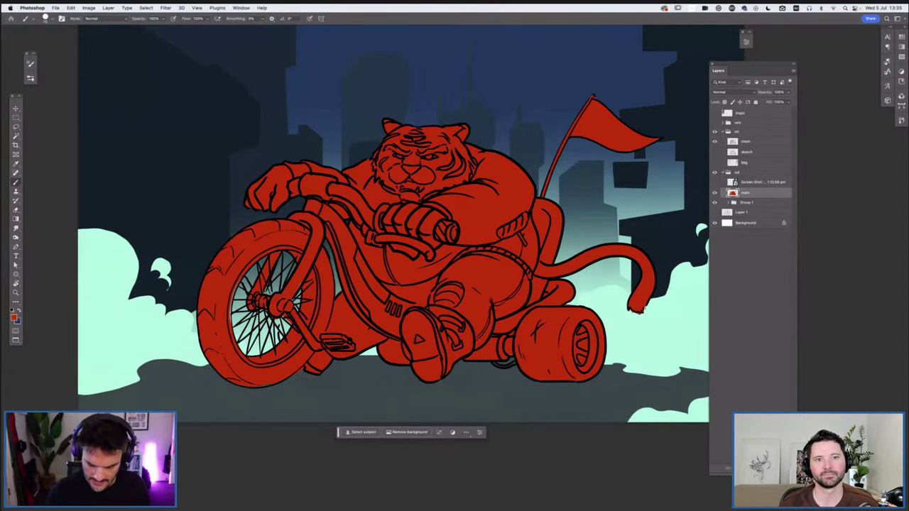
pyautogui.scroll(1, 393, 223)
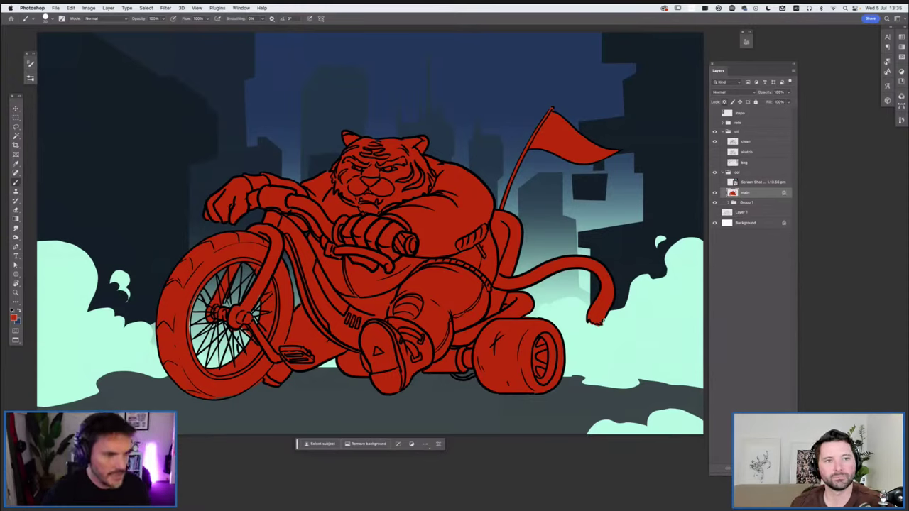
# - Set the foreground colour to yellow #fcff06 and undo a test stroke on the chest
pyautogui.click(13, 317)
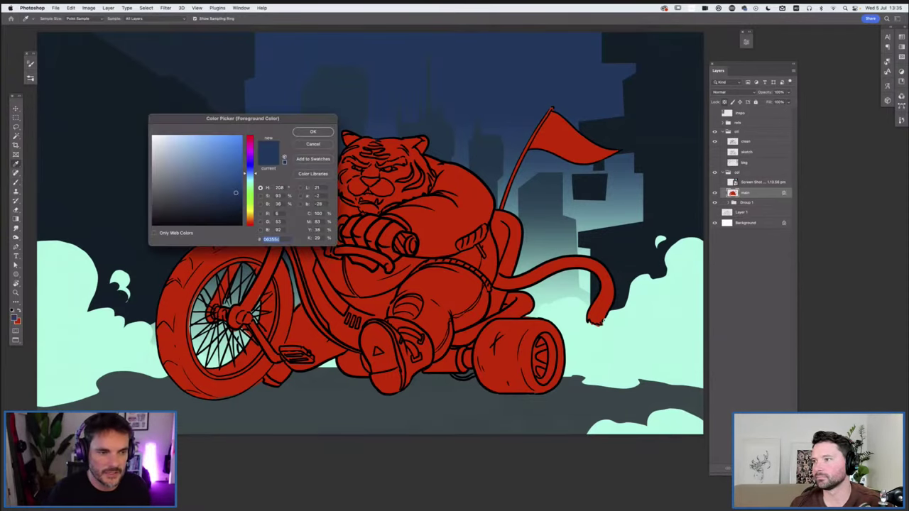
pyautogui.write('fcff06')
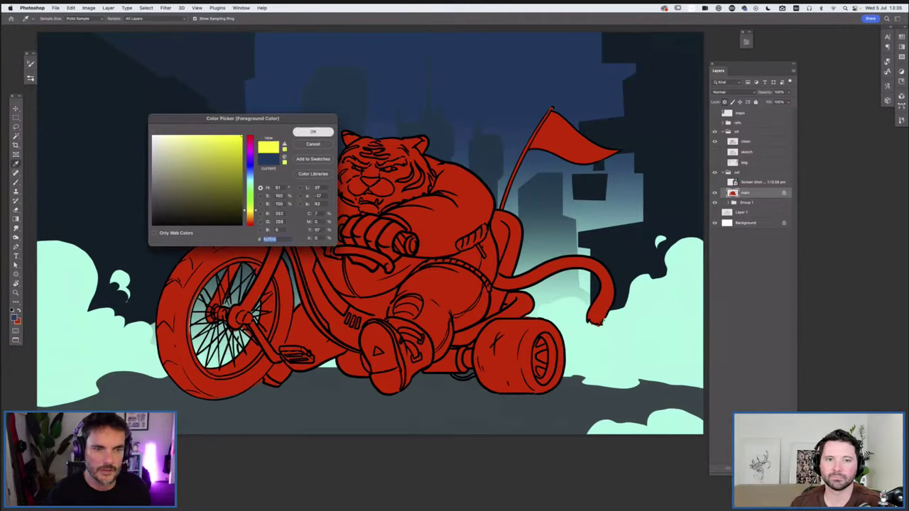
pyautogui.press('Return')
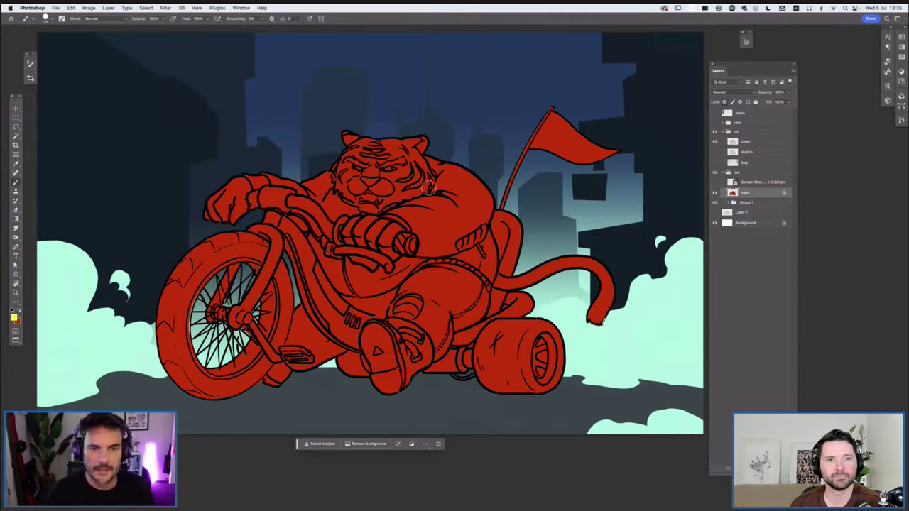
pyautogui.moveTo(441, 228)
pyautogui.mouseDown()
pyautogui.moveTo(461, 196)
pyautogui.moveTo(461, 274)
pyautogui.mouseUp()
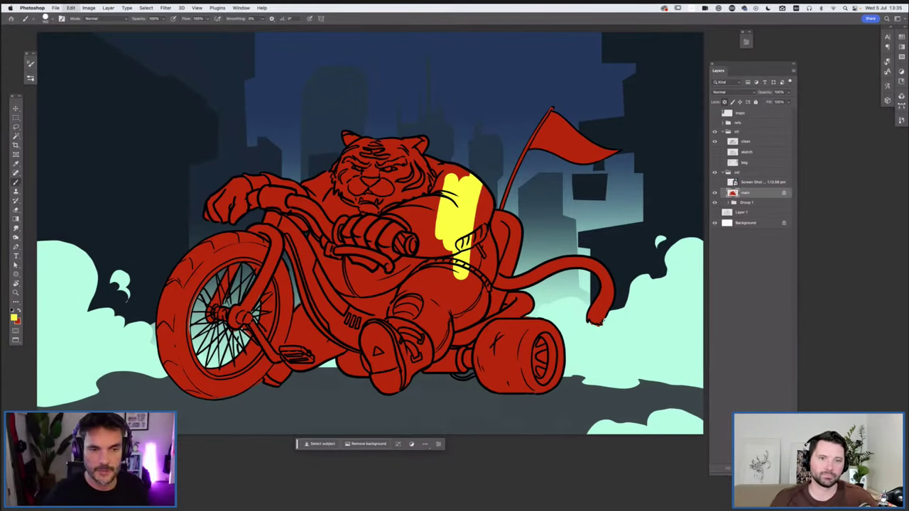
pyautogui.hotkey('ctrl', 'z')
# - Undo yellow test paint on the head and paw, then load the tiger-and-tricycle selection
pyautogui.moveTo(419, 142); pyautogui.dragTo(401, 162)
pyautogui.moveTo(348, 138)
pyautogui.mouseDown()
pyautogui.moveTo(377, 170)
pyautogui.moveTo(340, 190)
pyautogui.moveTo(415, 207)
pyautogui.mouseUp()
pyautogui.moveTo(426, 160)
pyautogui.mouseDown()
pyautogui.moveTo(404, 195)
pyautogui.moveTo(411, 176)
pyautogui.mouseUp()
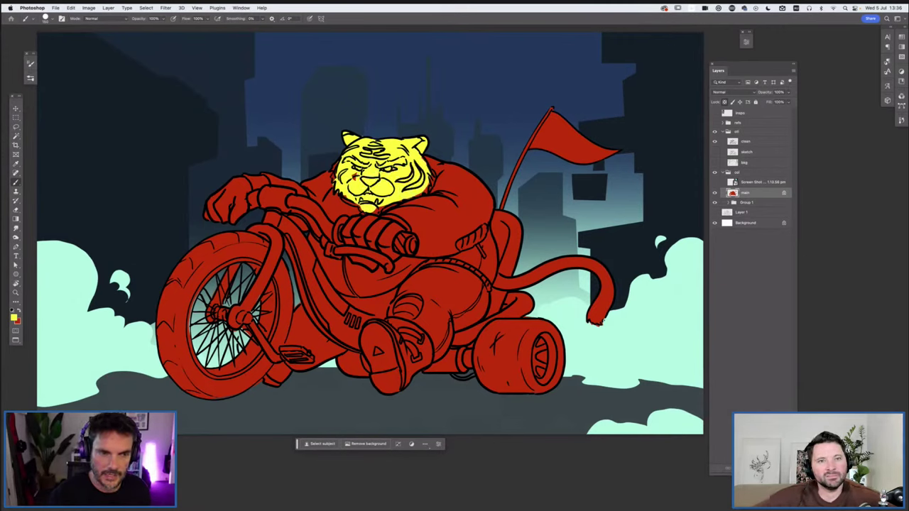
pyautogui.moveTo(335, 160); pyautogui.dragTo(356, 179)
pyautogui.moveTo(372, 209)
pyautogui.mouseDown()
pyautogui.moveTo(386, 212)
pyautogui.moveTo(377, 251)
pyautogui.mouseUp()
pyautogui.moveTo(360, 222); pyautogui.dragTo(395, 242)
pyautogui.moveTo(346, 226)
pyautogui.mouseDown()
pyautogui.moveTo(389, 240)
pyautogui.moveTo(391, 253)
pyautogui.moveTo(354, 269)
pyautogui.mouseUp()
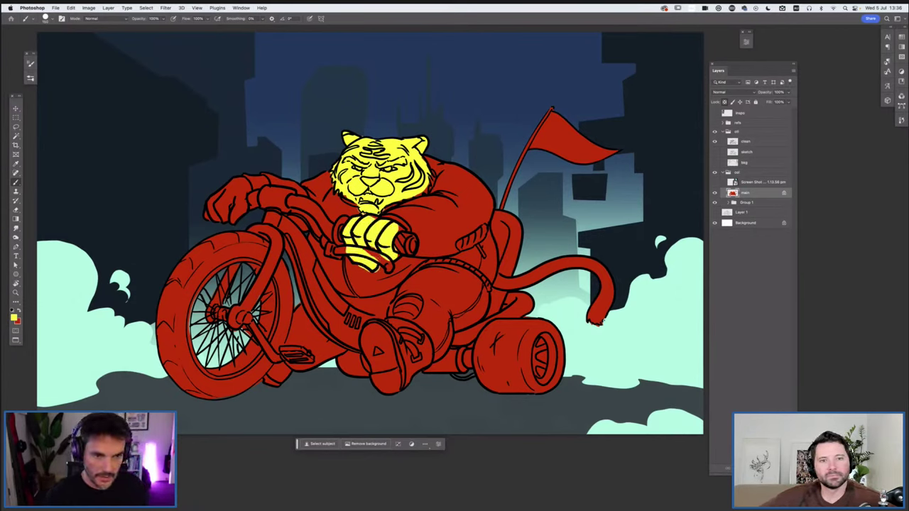
pyautogui.hotkey('ctrl', 'z')
pyautogui.hotkey('ctrl', 'z')
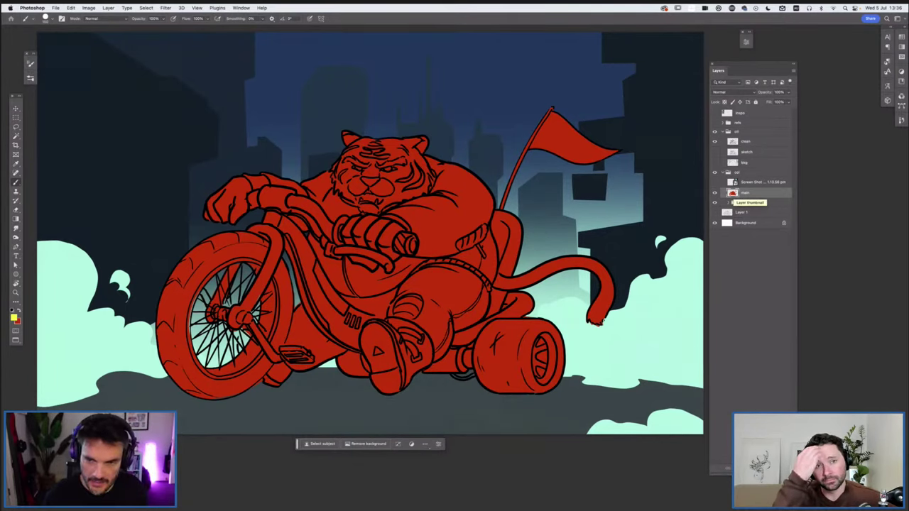
pyautogui.keyDown('ctrl'); pyautogui.click(732, 193); pyautogui.keyUp('ctrl')
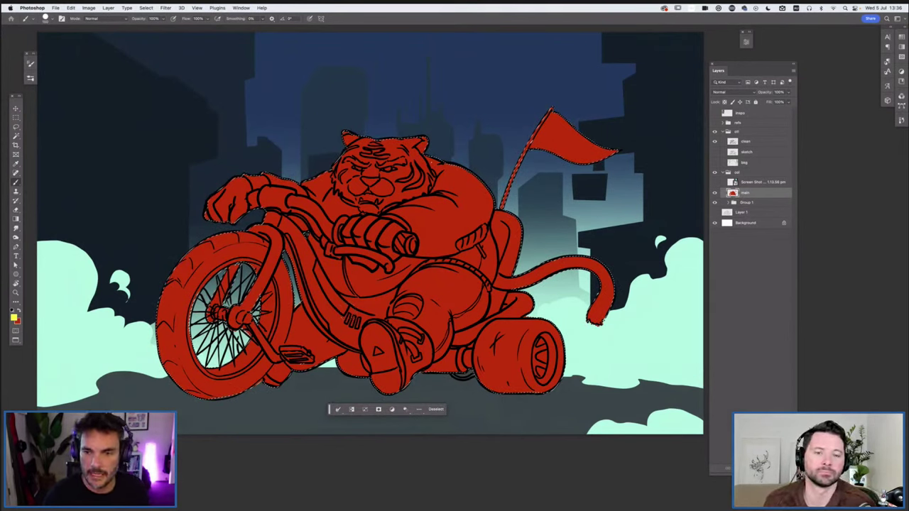
# - Mask the col group to the tiger-and-tricycle selection
pyautogui.hotkey('alt', ']')
pyautogui.hotkey('alt', ']')
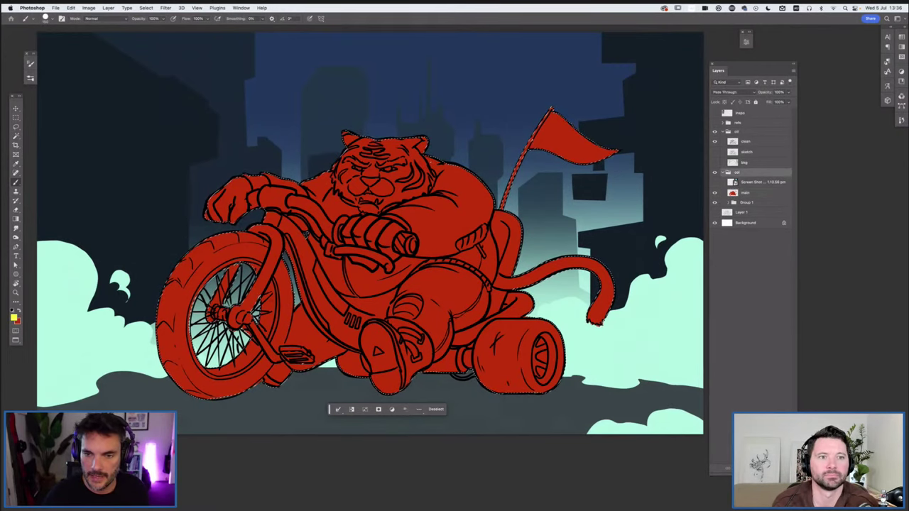
pyautogui.hotkey('ctrl', 'e')
pyautogui.hotkey('ctrl', 'z')
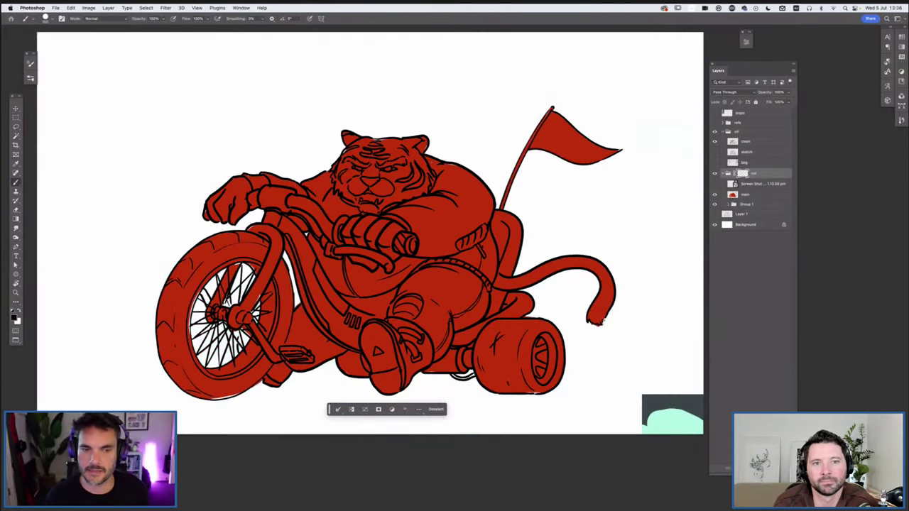
pyautogui.click(739, 469)
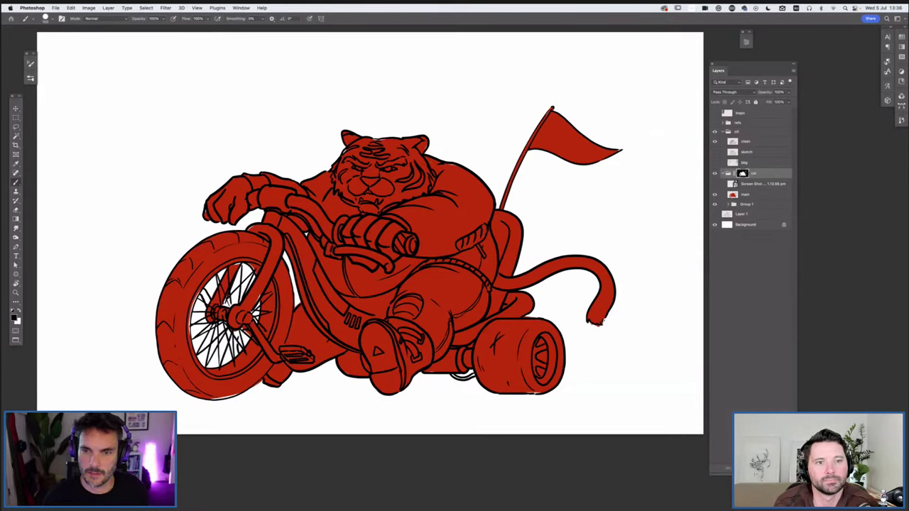
# - Rename the background Group 1 to 'bkg'
pyautogui.click(723, 173)
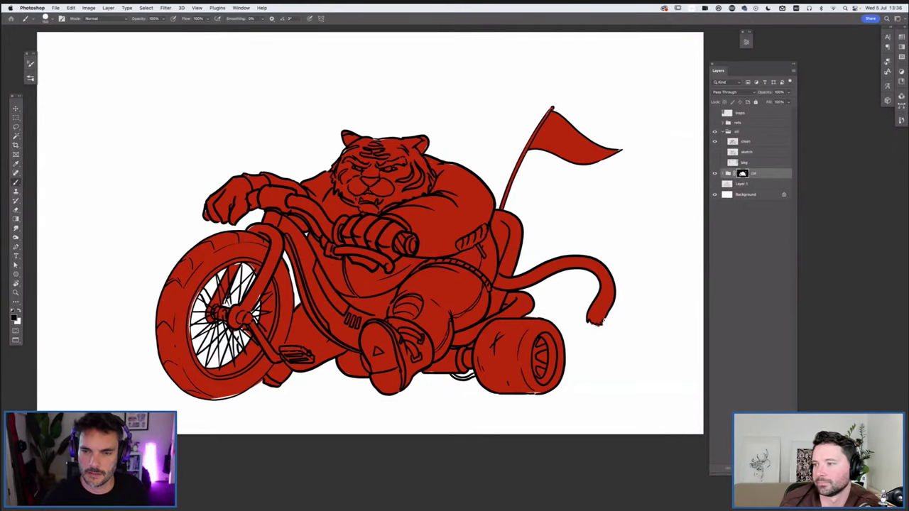
pyautogui.click(722, 173)
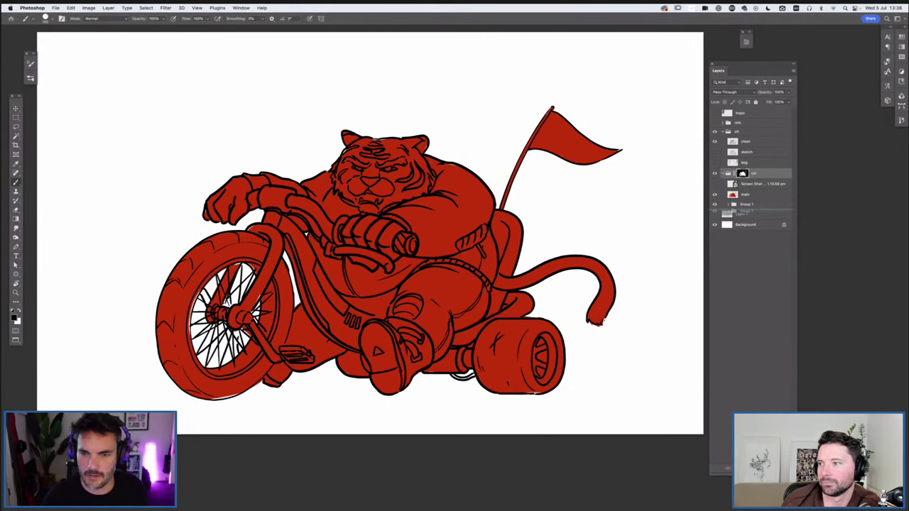
pyautogui.click(744, 204)
pyautogui.doubleClick(740, 204)
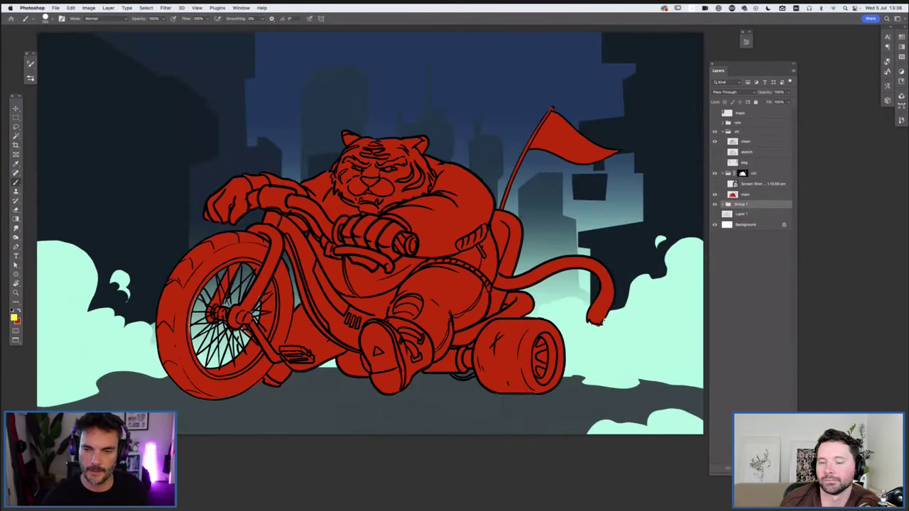
pyautogui.write('bkg')
pyautogui.press('Return')
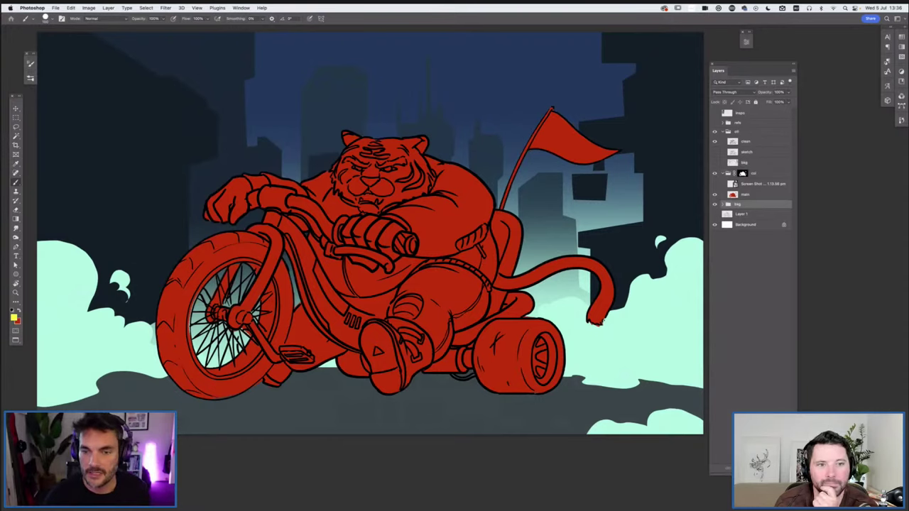
pyautogui.hotkey('alt', ']')
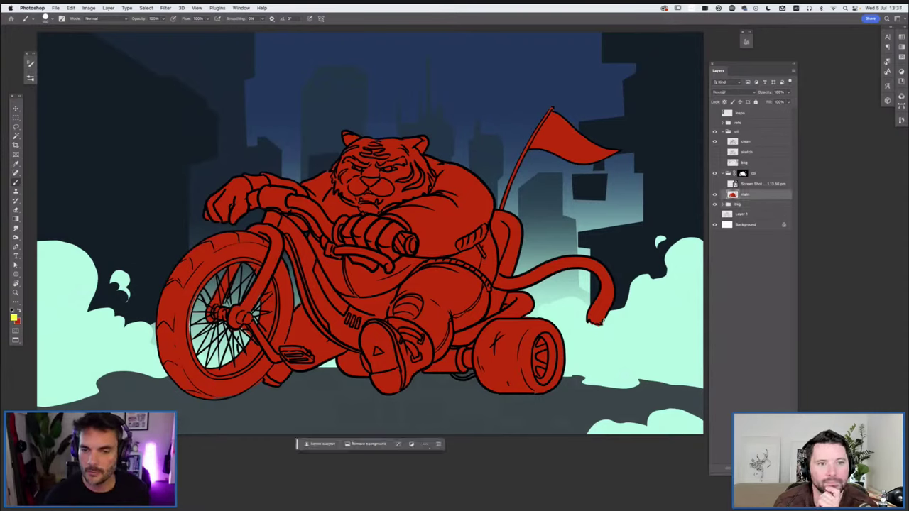
# - Add a new layer above main with yellow test strokes, clipped to the tiger's fill
pyautogui.hotkey('ctrl', 'shift', 'alt', 'n')
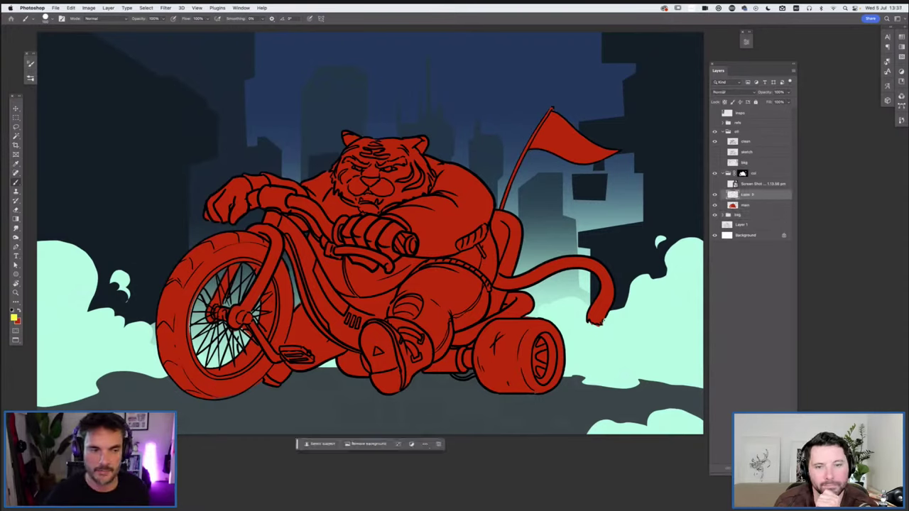
pyautogui.moveTo(447, 204); pyautogui.dragTo(420, 240)
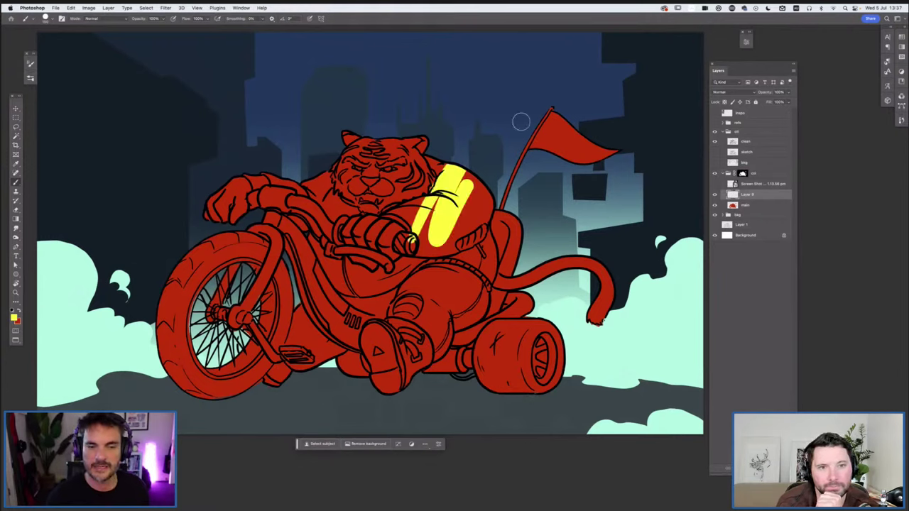
pyautogui.moveTo(483, 178); pyautogui.dragTo(465, 244)
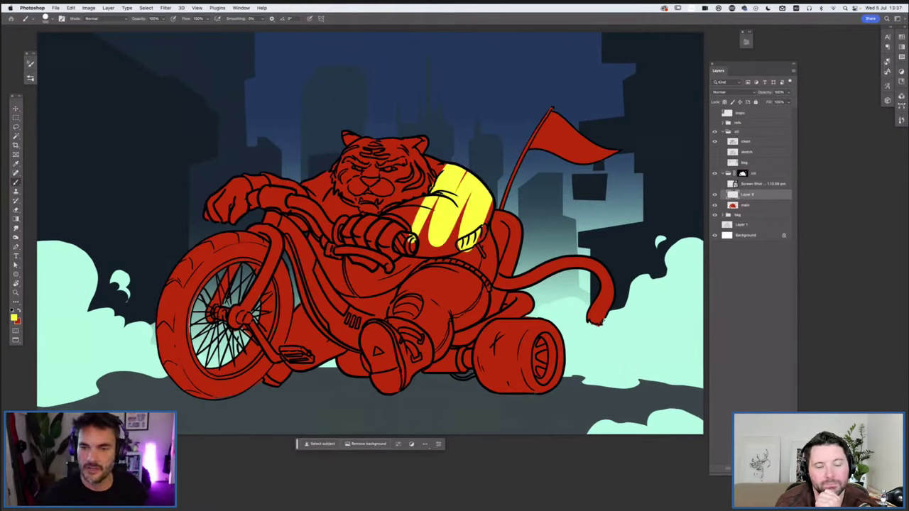
pyautogui.moveTo(454, 191); pyautogui.dragTo(487, 128)
pyautogui.moveTo(469, 192); pyautogui.dragTo(554, 93)
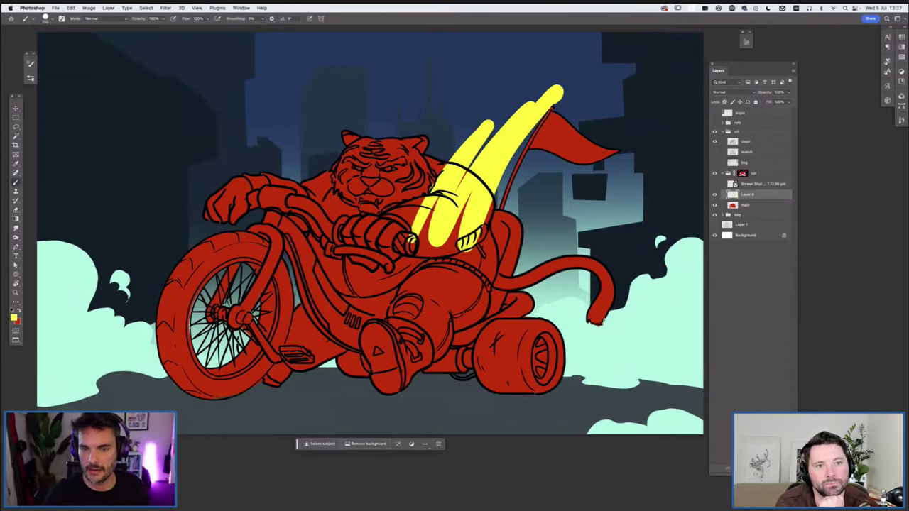
pyautogui.hotkey('ctrl', 'alt', 'g')
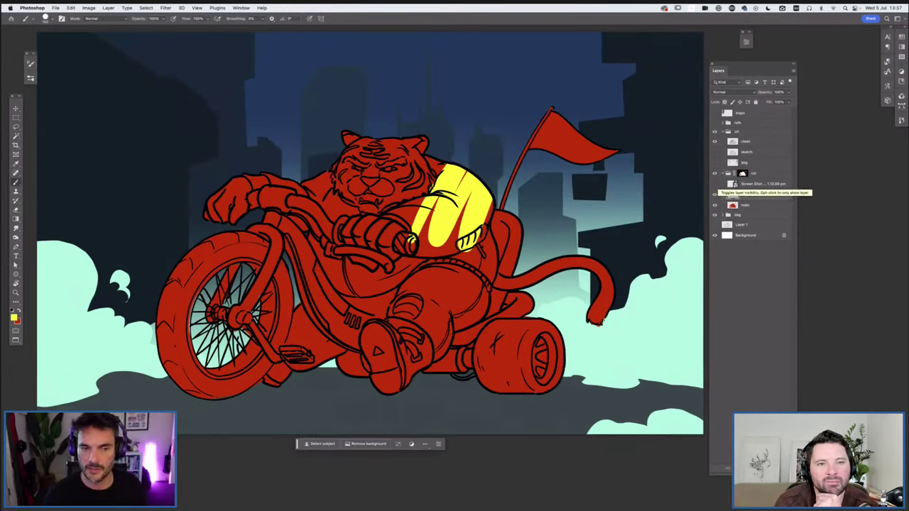
# - Hide the clipped yellow-stroke layer and keep it selected
pyautogui.click(714, 193)
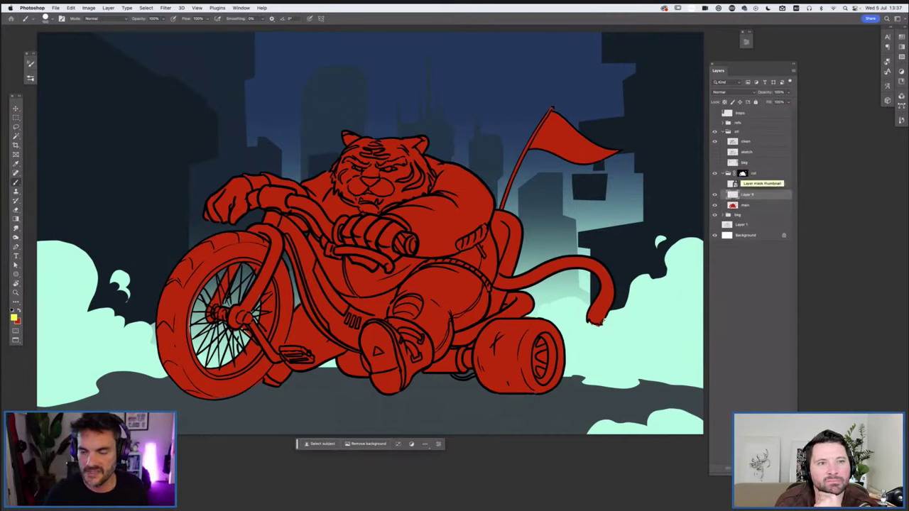
pyautogui.click(742, 174)
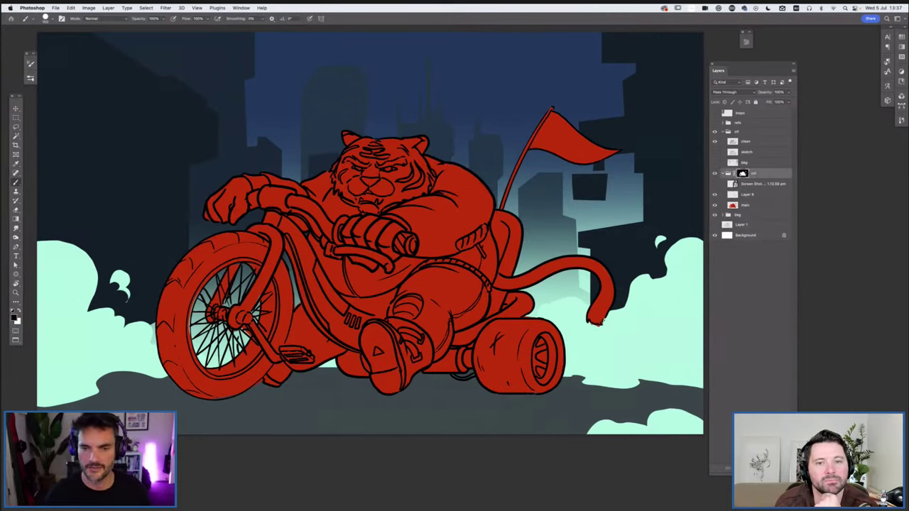
pyautogui.click(747, 194)
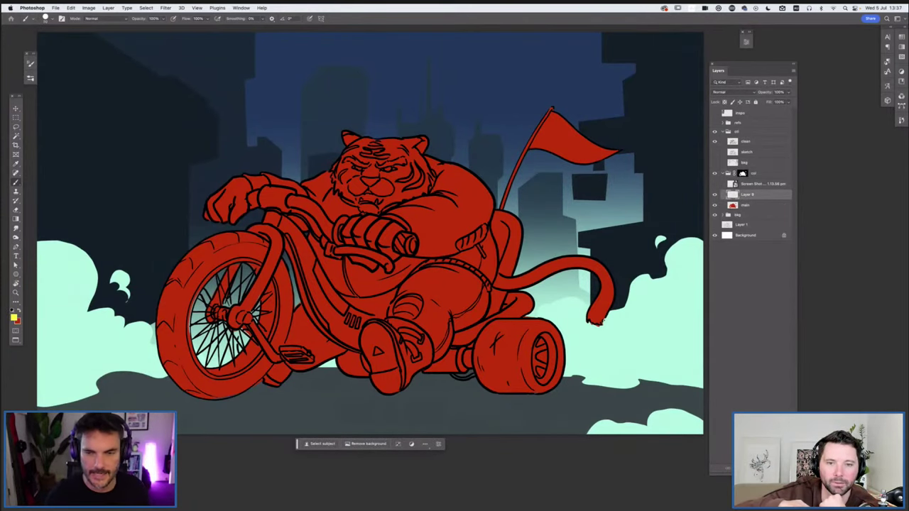
pyautogui.scroll(-3, 387, 234)
pyautogui.hscroll(-3, 387, 234)
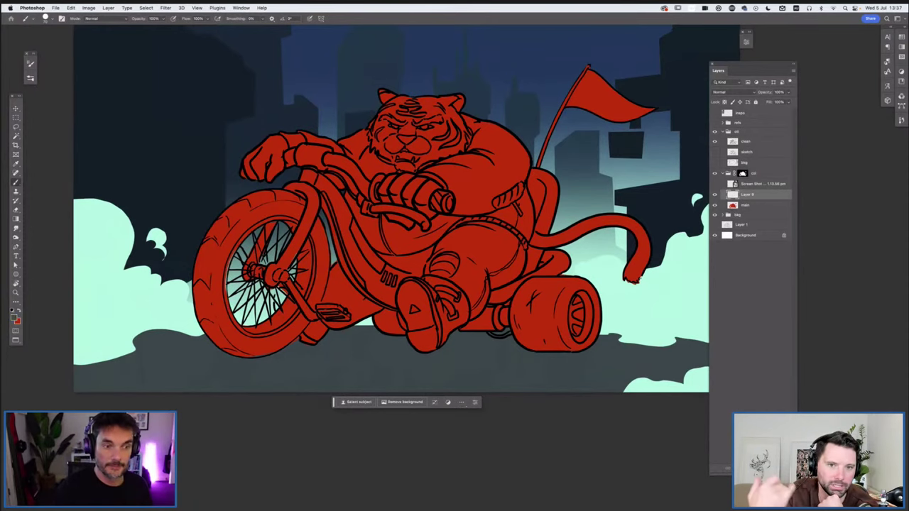
# - Pick a dark teal-grey paint colour and brush it over the rear wheel
pyautogui.click(15, 317)
pyautogui.click(634, 279)
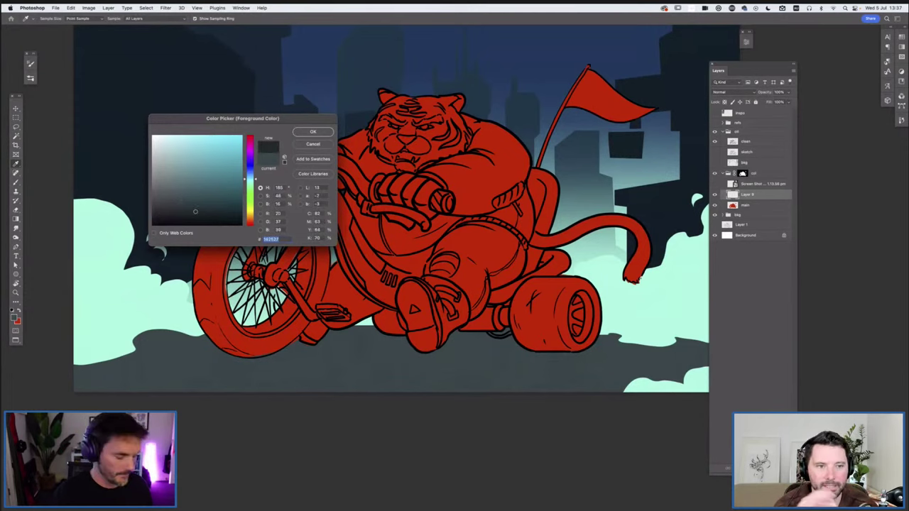
pyautogui.press('Return')
pyautogui.hotkey('ctrl', '+')
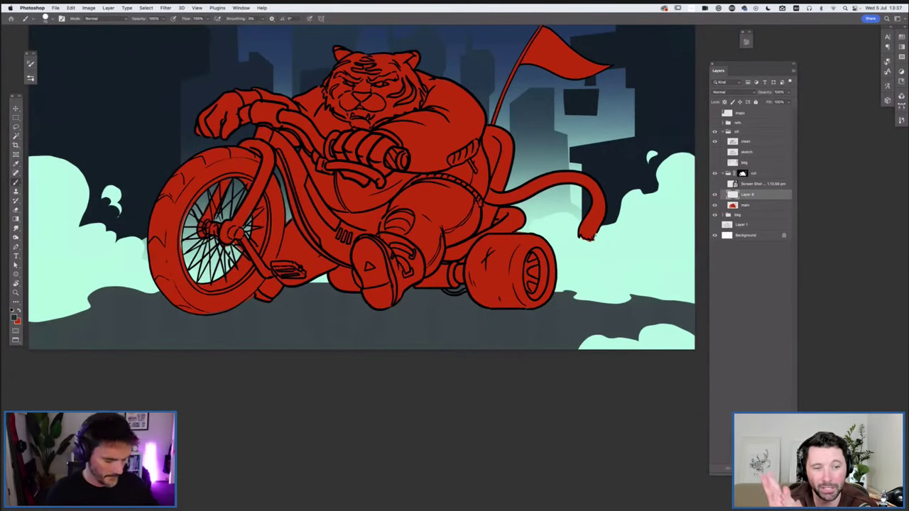
pyautogui.hotkey('ctrl', '+')
pyautogui.hscroll(2, 534, 297)
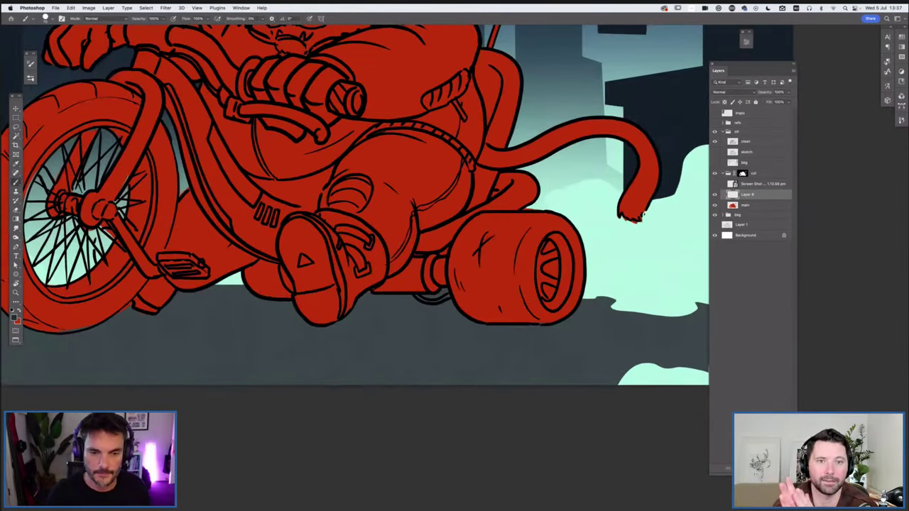
pyautogui.hscroll(3, 644, 215)
pyautogui.moveTo(533, 312); pyautogui.dragTo(529, 239)
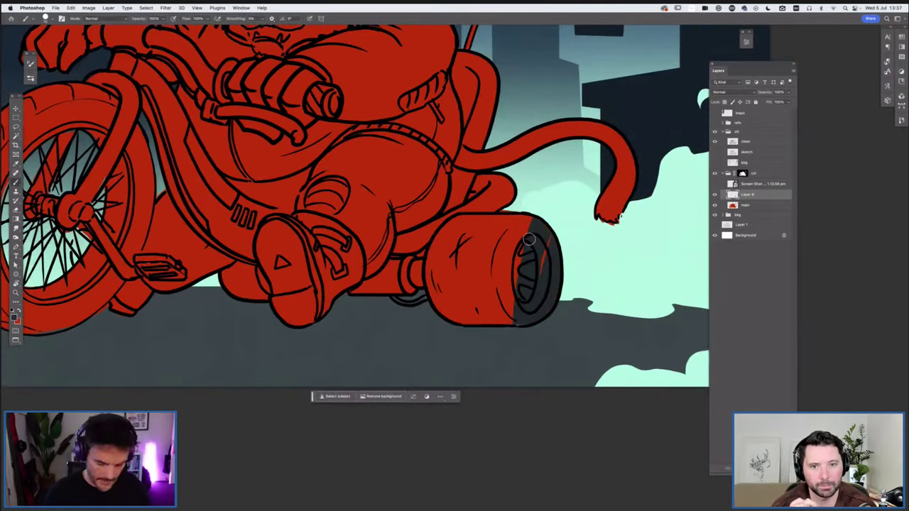
# - Lasso the rear wheel and fill it with dark grey
pyautogui.press('l')
pyautogui.moveTo(542, 209); pyautogui.dragTo(505, 209)
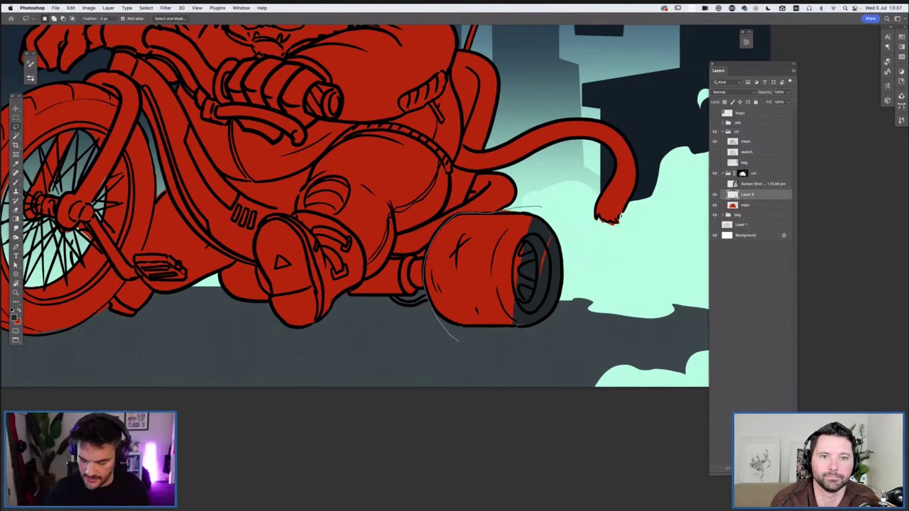
pyautogui.moveTo(505, 209); pyautogui.dragTo(612, 234)
pyautogui.hotkey('alt', 'BackSpace')
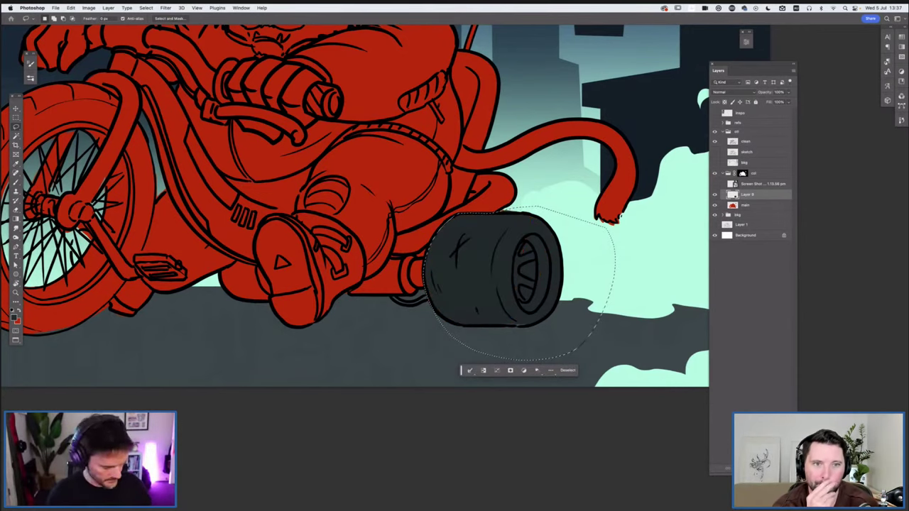
pyautogui.hotkey('ctrl', 'd')
# - Lasso-fill the front tyre dark grey and darken the edge along the fork
pyautogui.hscroll(-5, 355, 206)
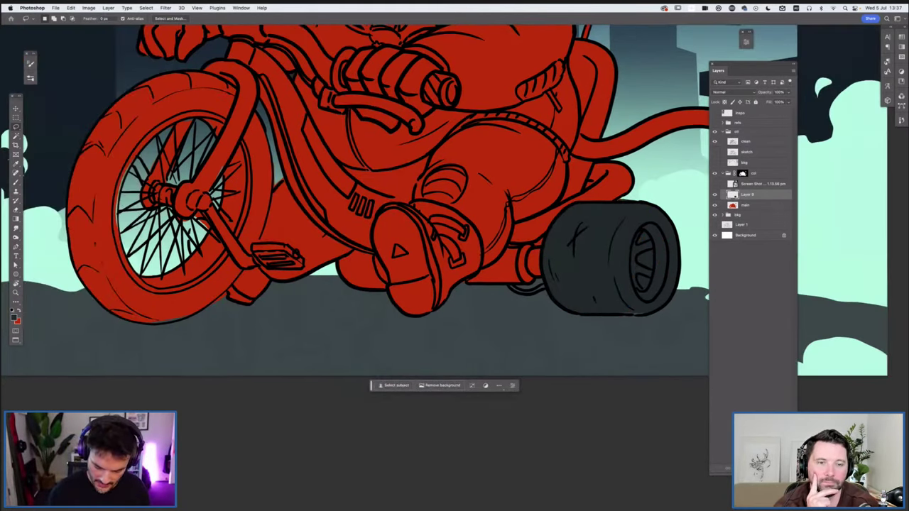
pyautogui.moveTo(387, 280); pyautogui.dragTo(389, 285)
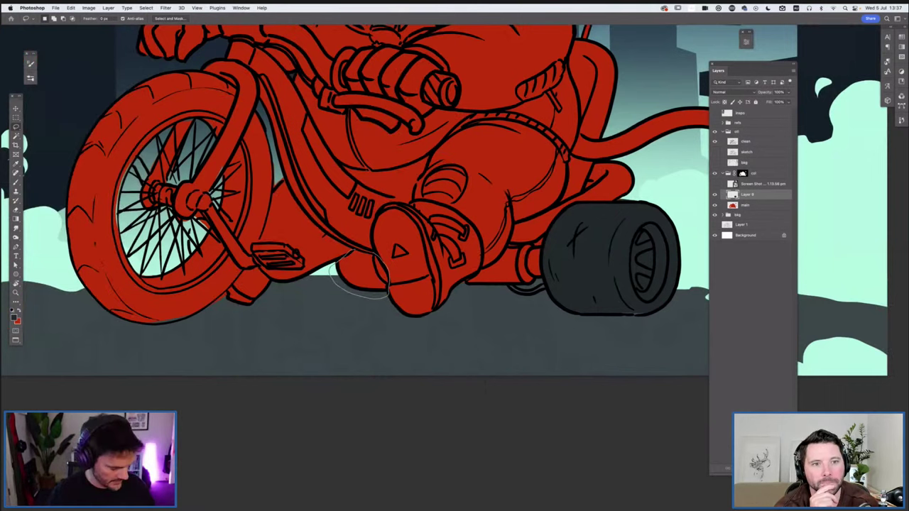
pyautogui.hscroll(-5, 355, 206)
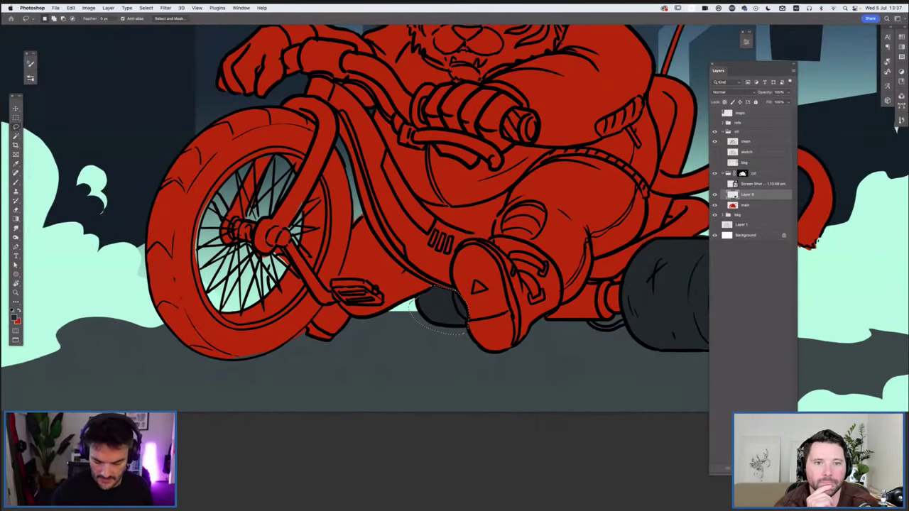
pyautogui.hscroll(-3, 455, 206)
pyautogui.moveTo(334, 122)
pyautogui.mouseDown()
pyautogui.moveTo(137, 284)
pyautogui.moveTo(323, 383)
pyautogui.moveTo(348, 285)
pyautogui.moveTo(241, 305)
pyautogui.moveTo(284, 175)
pyautogui.mouseUp()
pyautogui.hotkey('alt', 'BackSpace')
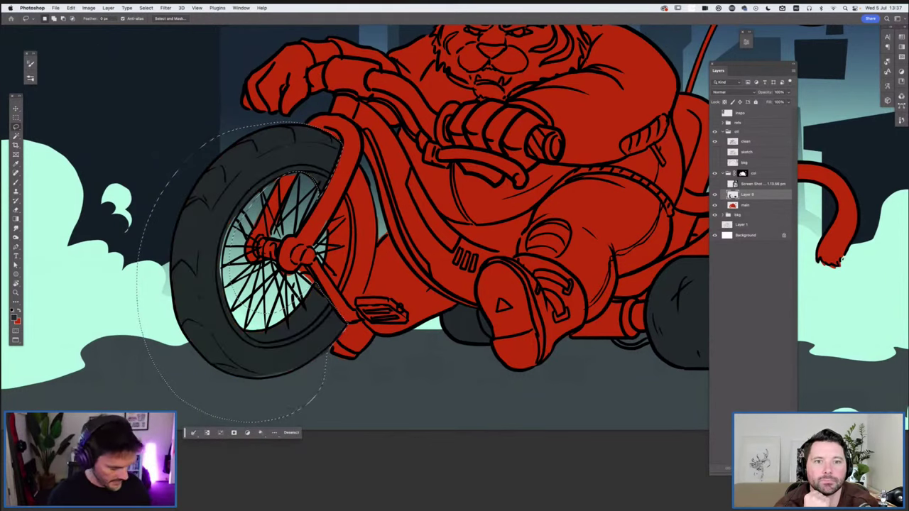
pyautogui.hotkey('ctrl', 'd')
pyautogui.press('b')
pyautogui.moveTo(371, 206)
pyautogui.mouseDown()
pyautogui.moveTo(359, 168)
pyautogui.moveTo(328, 243)
pyautogui.moveTo(352, 306)
pyautogui.moveTo(373, 225)
pyautogui.moveTo(356, 257)
pyautogui.moveTo(332, 275)
pyautogui.mouseUp()
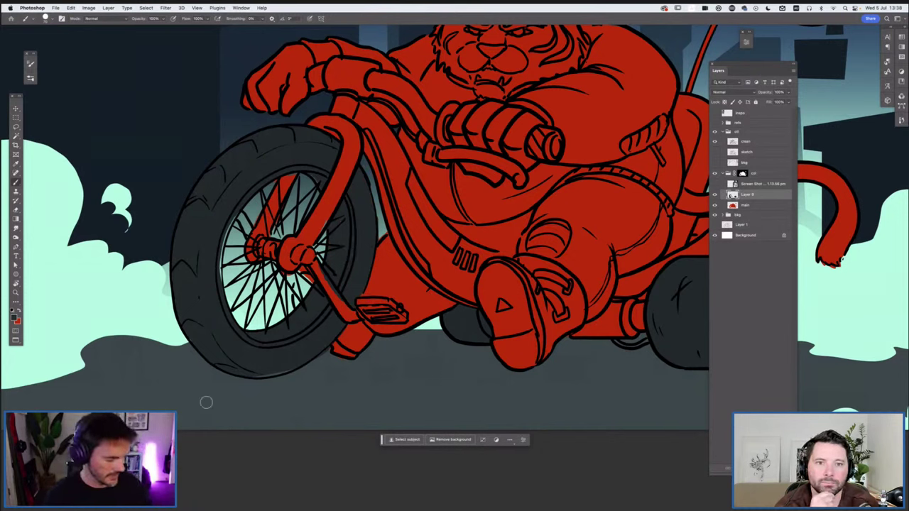
# - Zoom out and in to review the darkened tricycle, then expand the bkg group
pyautogui.hotkey('ctrl', '0')
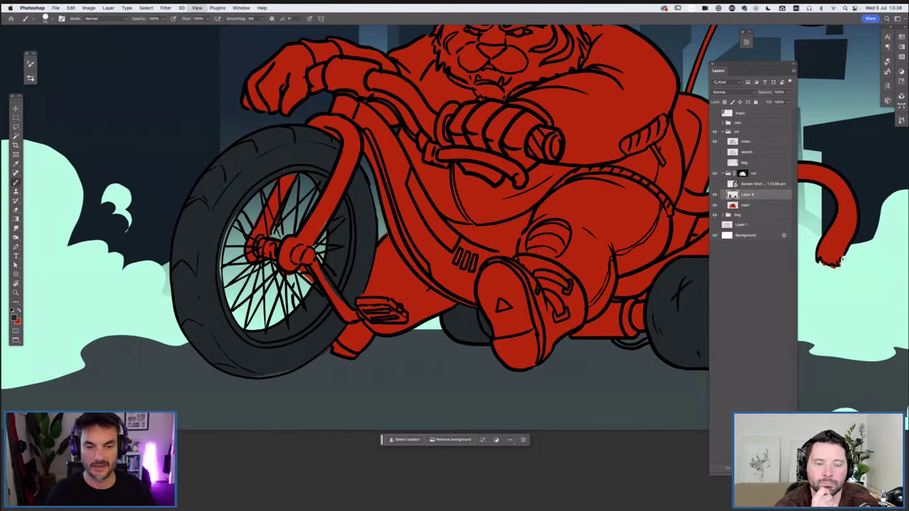
pyautogui.hotkey('ctrl', '-')
pyautogui.hotkey('ctrl', '-')
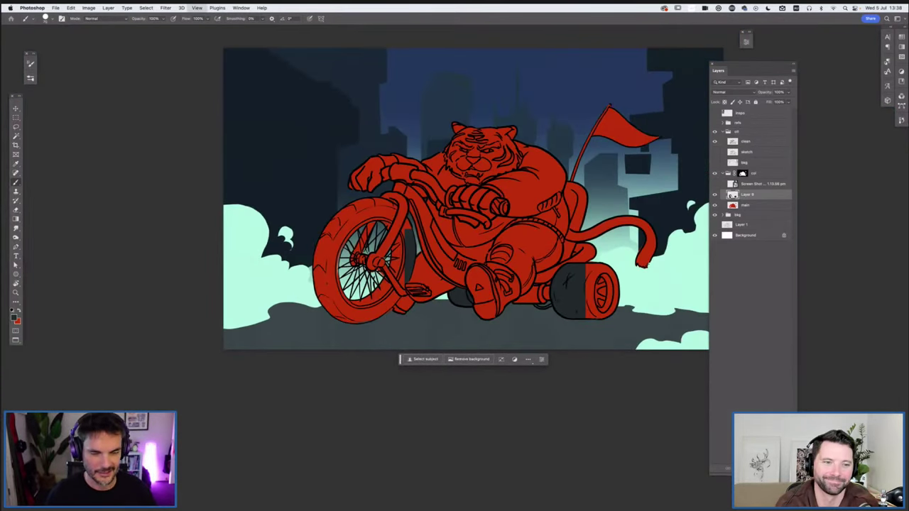
pyautogui.hotkey('ctrl', '-')
pyautogui.hotkey('ctrl', '+')
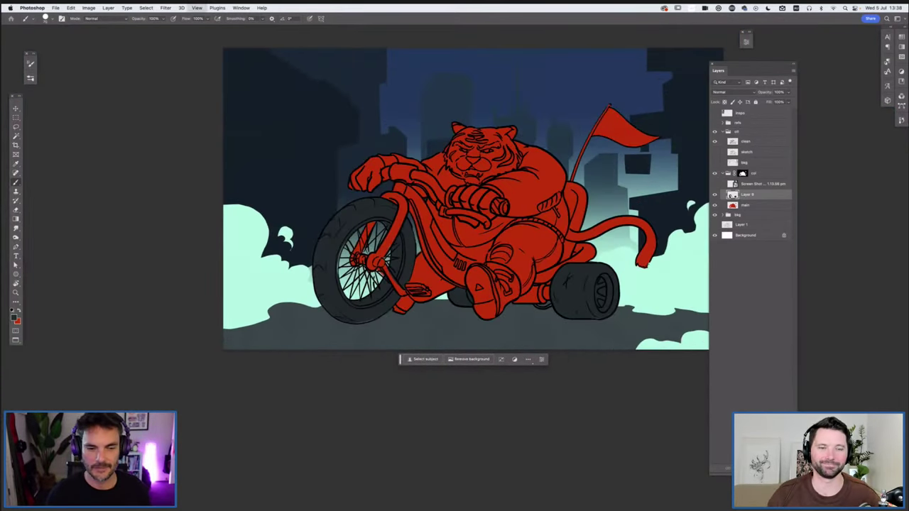
pyautogui.hotkey('ctrl', '+')
pyautogui.hotkey('ctrl', '+')
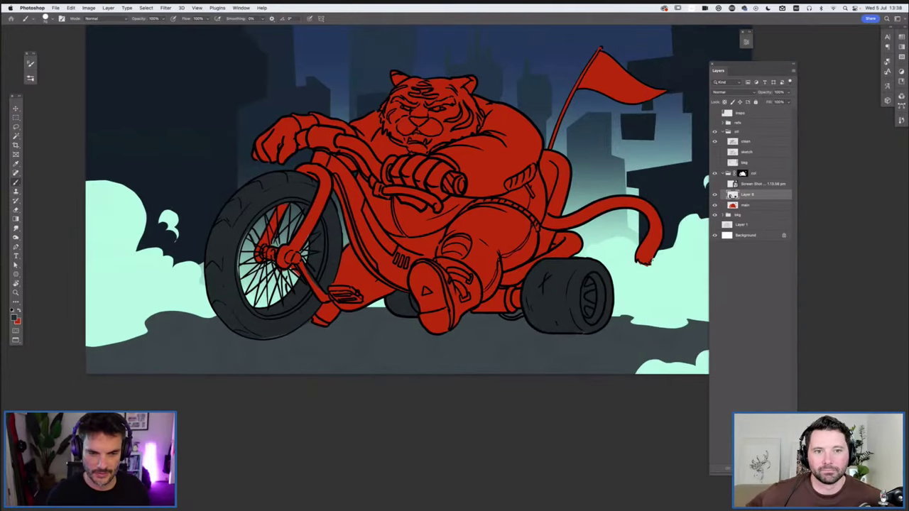
pyautogui.hotkey('ctrl', '+')
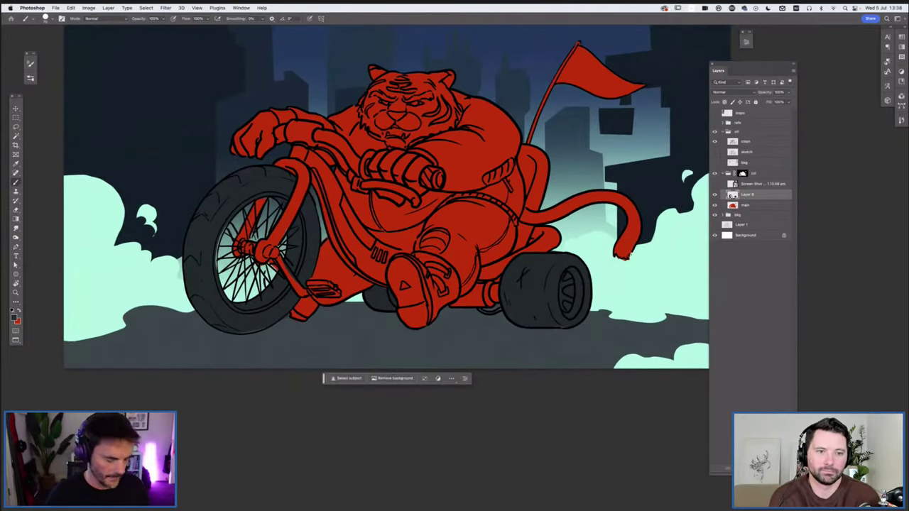
pyautogui.hotkey('ctrl', '-')
pyautogui.hotkey('ctrl', '-')
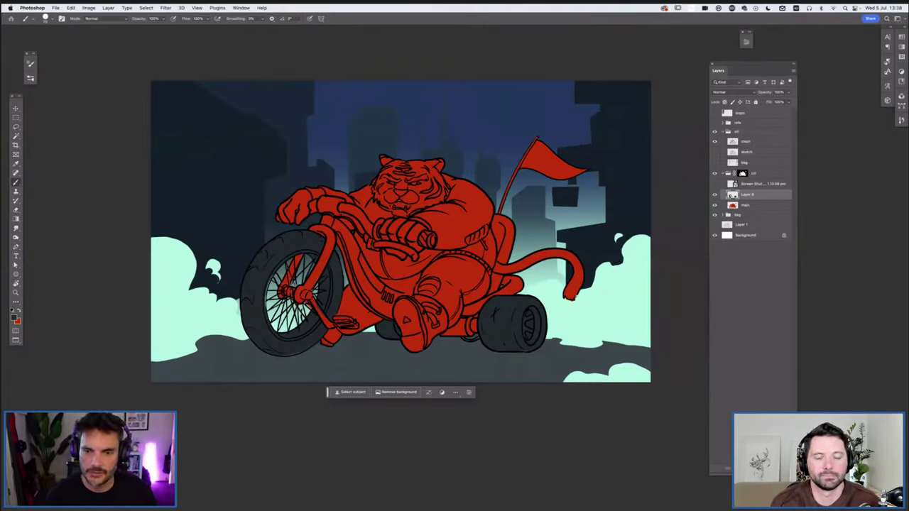
pyautogui.click(724, 214)
# - Add a new layer above smoke in the bkg group, named 'shapes'
pyautogui.click(747, 224)
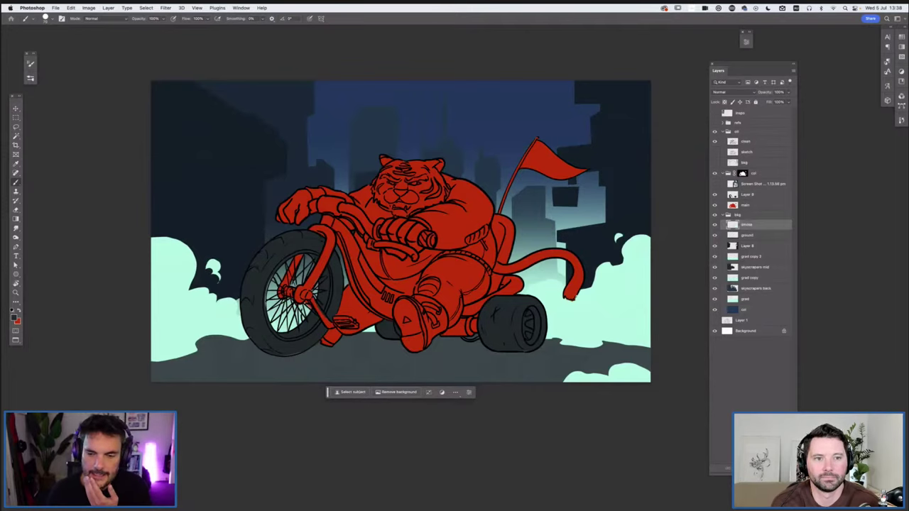
pyautogui.hotkey('ctrl', 'shift', 'alt', 'n')
pyautogui.doubleClick(748, 224)
pyautogui.write('sh')
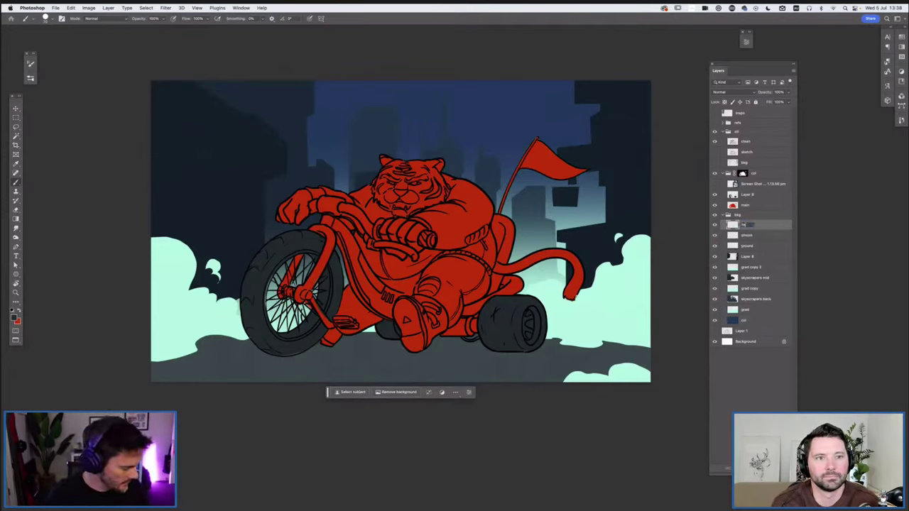
pyautogui.write('apes')
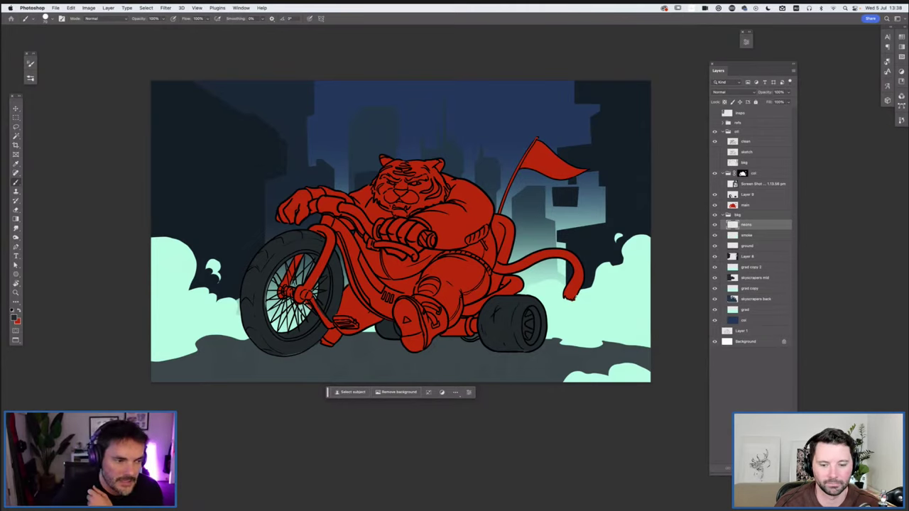
# - Set the foreground colour to a fully saturated pinkish magenta for painting
pyautogui.press('i')
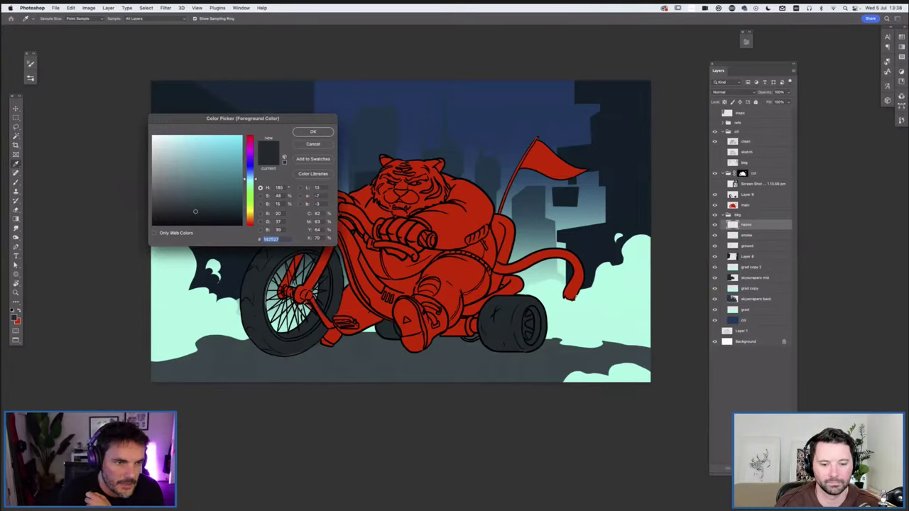
pyautogui.moveTo(249, 178); pyautogui.dragTo(249, 148)
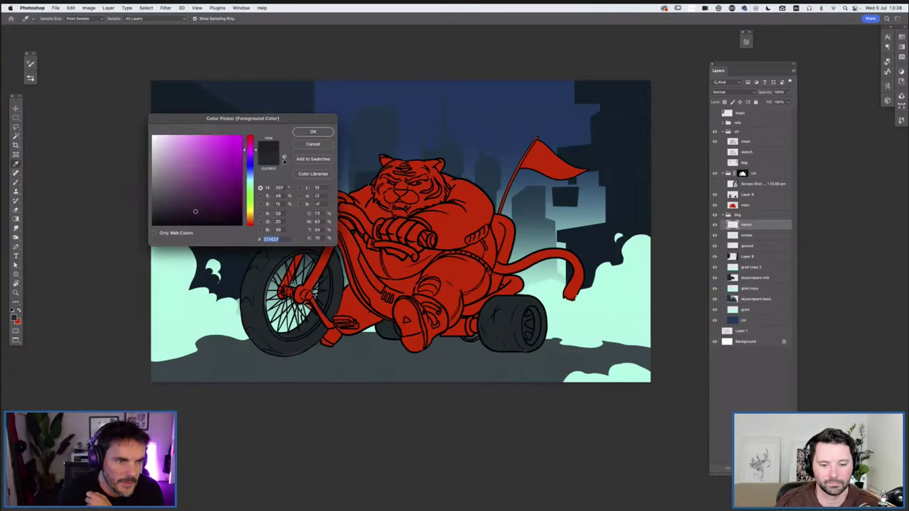
pyautogui.click(241, 135)
pyautogui.moveTo(250, 154); pyautogui.dragTo(249, 147)
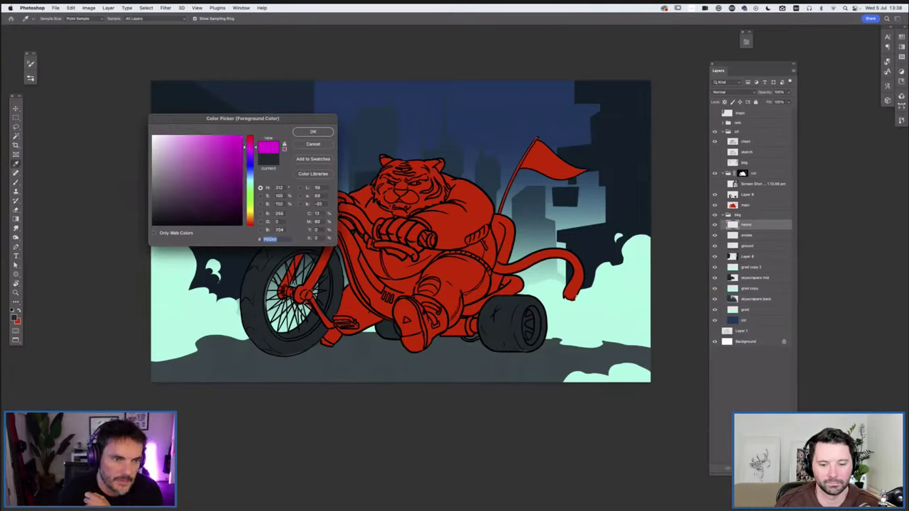
pyautogui.press('Return')
pyautogui.press('b')
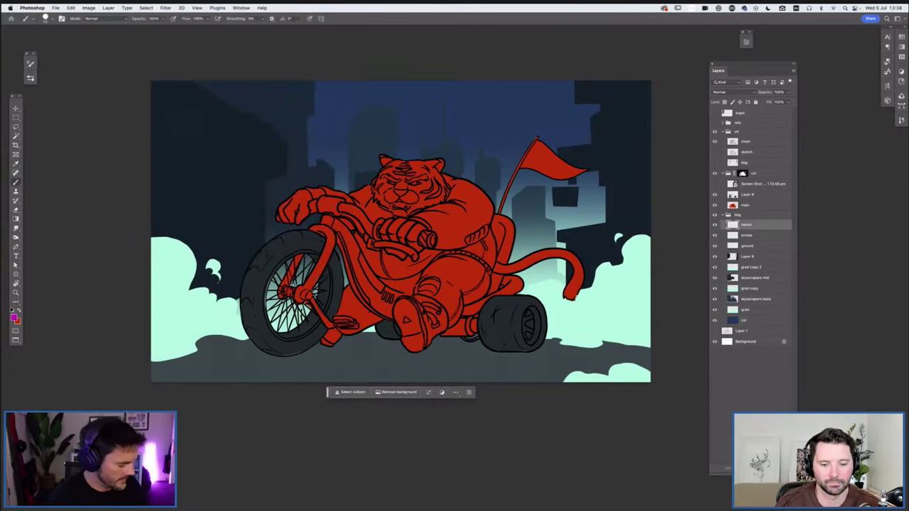
pyautogui.press('super+minus')
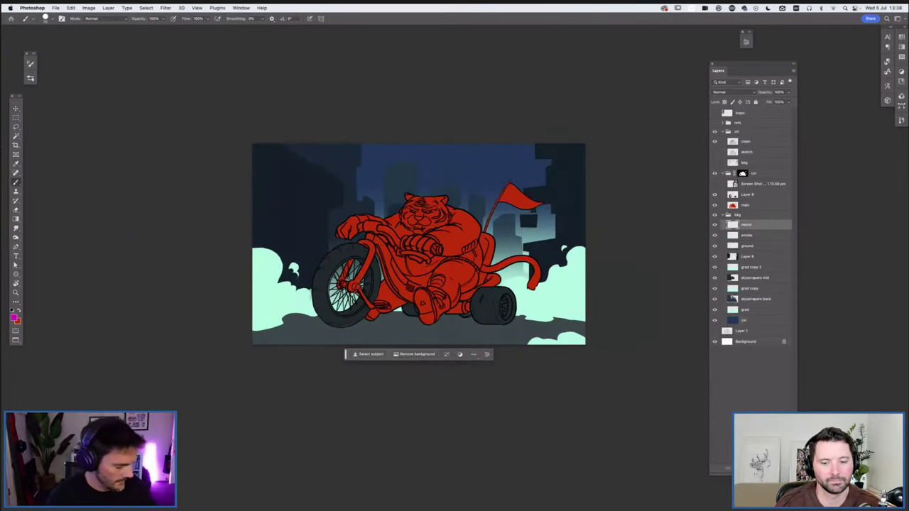
pyautogui.press('super+plus')
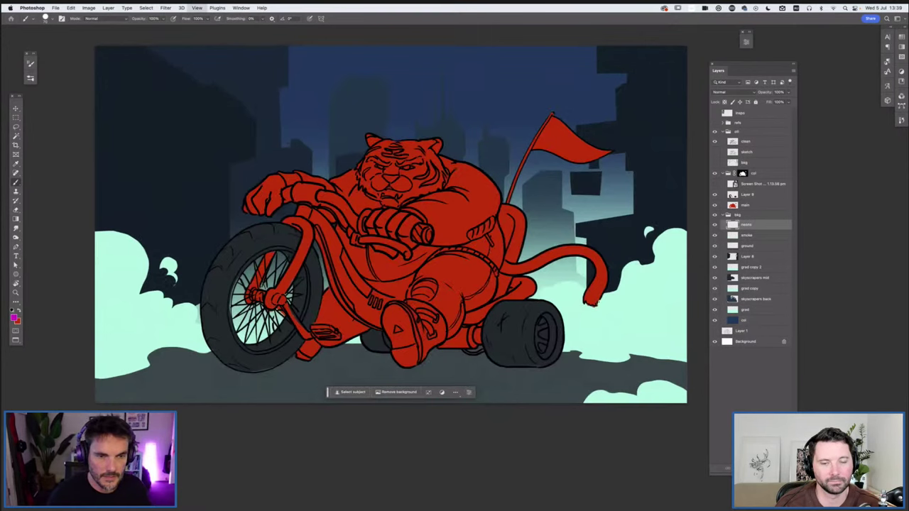
pyautogui.scroll(1, 313, 118)
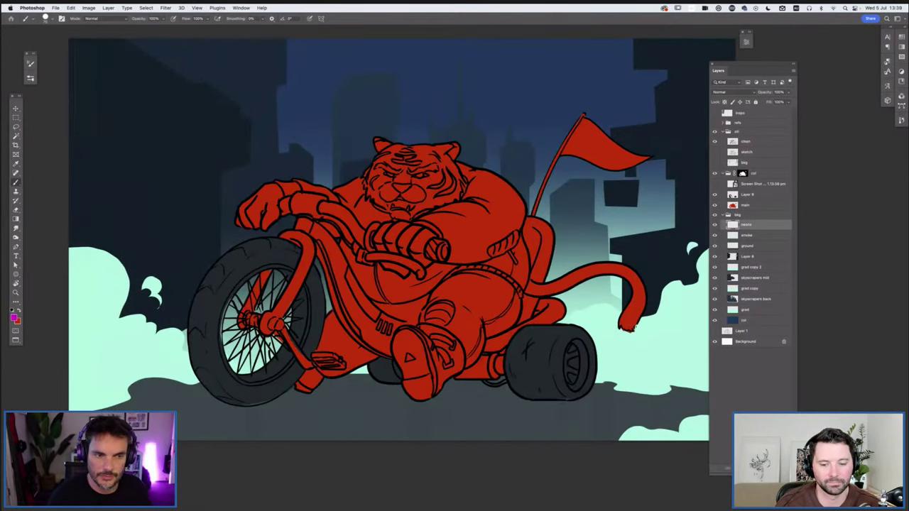
pyautogui.hscroll(-5, 390, 224)
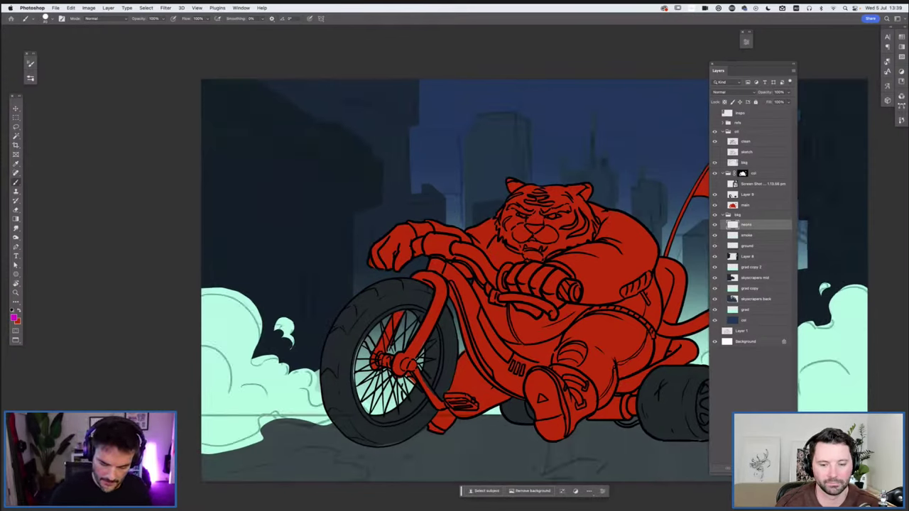
# - Draw the slanted magenta neon sign outline at top-left
pyautogui.moveTo(358, 161); pyautogui.dragTo(358, 180)
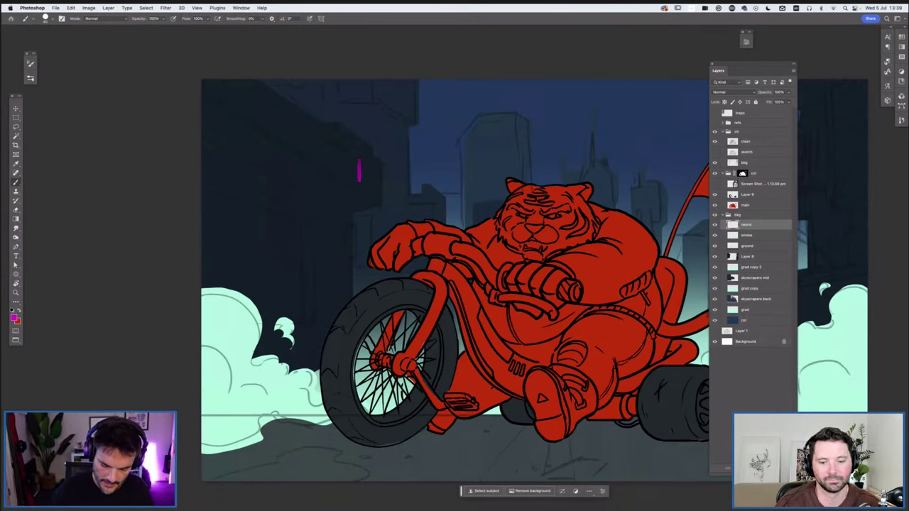
pyautogui.moveTo(334, 142); pyautogui.dragTo(359, 159)
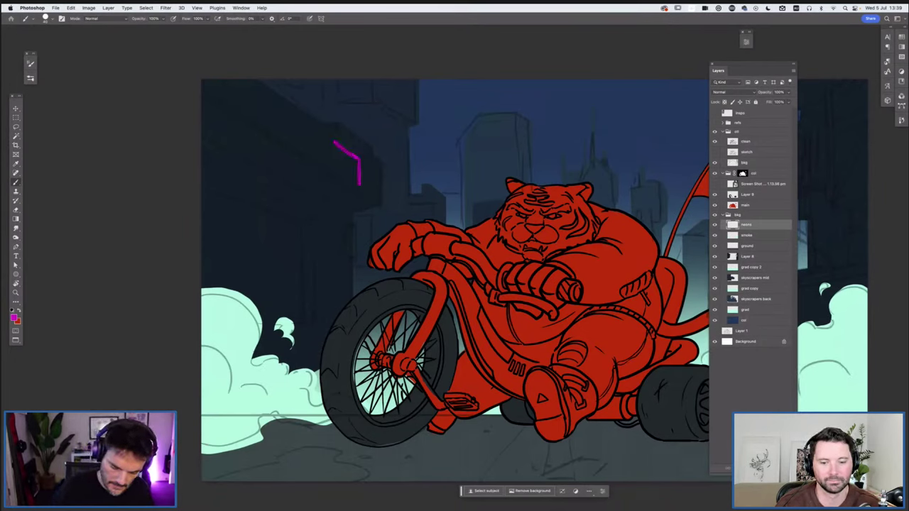
pyautogui.keyDown('shift'); pyautogui.click(241, 80); pyautogui.keyUp('shift')
pyautogui.moveTo(222, 79); pyautogui.dragTo(222, 102)
pyautogui.keyDown('shift'); pyautogui.click(358, 183); pyautogui.keyUp('shift')
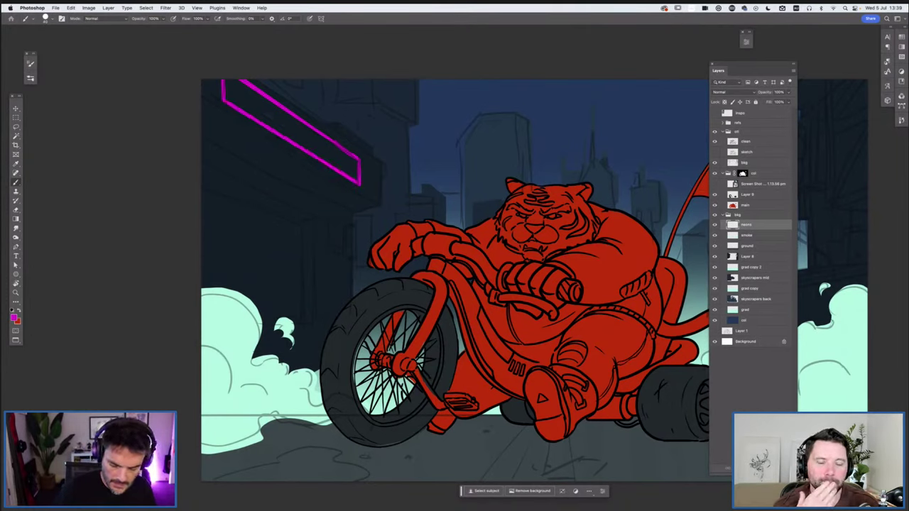
# - Letter the neon sign with magenta glyphs, redoing the first mark
pyautogui.moveTo(233, 87); pyautogui.dragTo(238, 101)
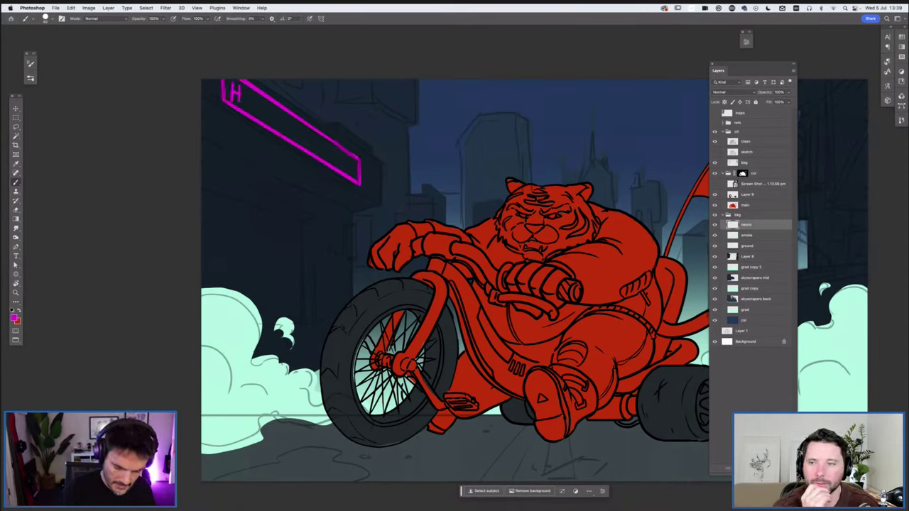
pyautogui.hotkey('ctrl', 'z')
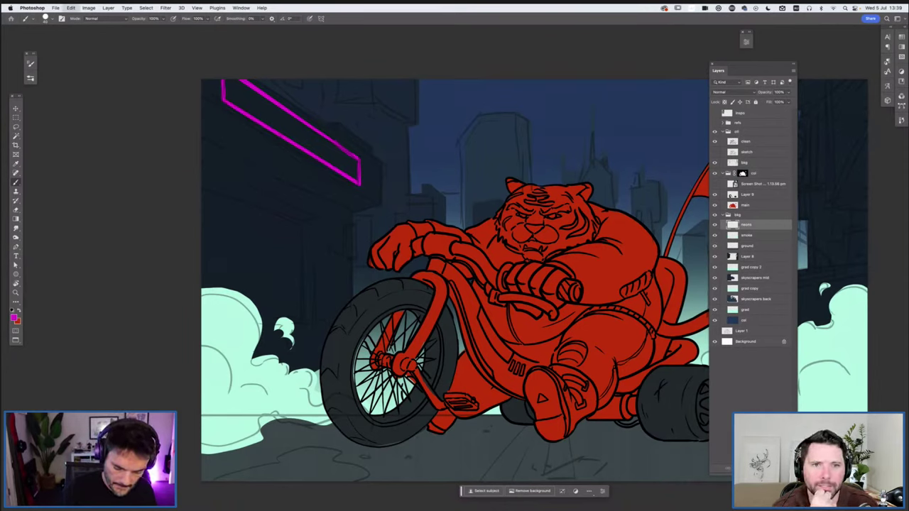
pyautogui.moveTo(229, 95)
pyautogui.mouseDown()
pyautogui.moveTo(240, 86)
pyautogui.moveTo(241, 100)
pyautogui.mouseUp()
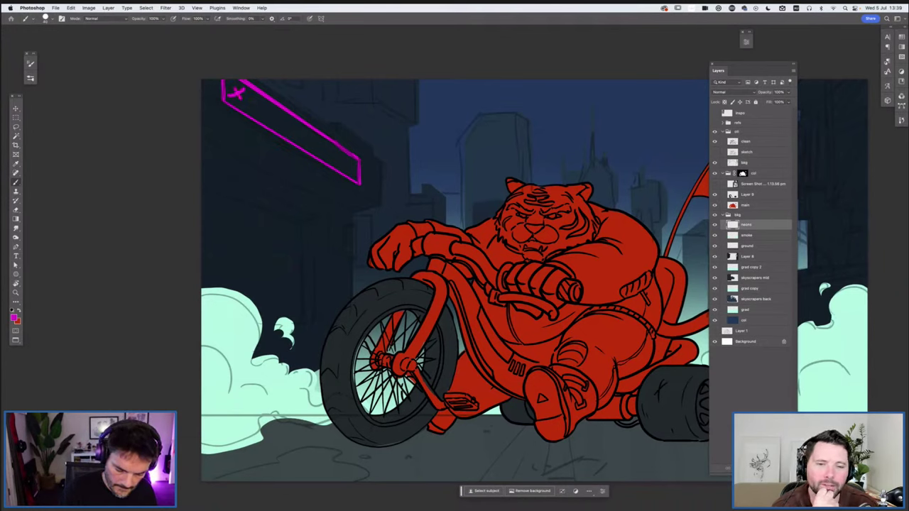
pyautogui.moveTo(248, 96)
pyautogui.mouseDown()
pyautogui.moveTo(261, 112)
pyautogui.moveTo(277, 107)
pyautogui.moveTo(280, 127)
pyautogui.moveTo(355, 171)
pyautogui.mouseUp()
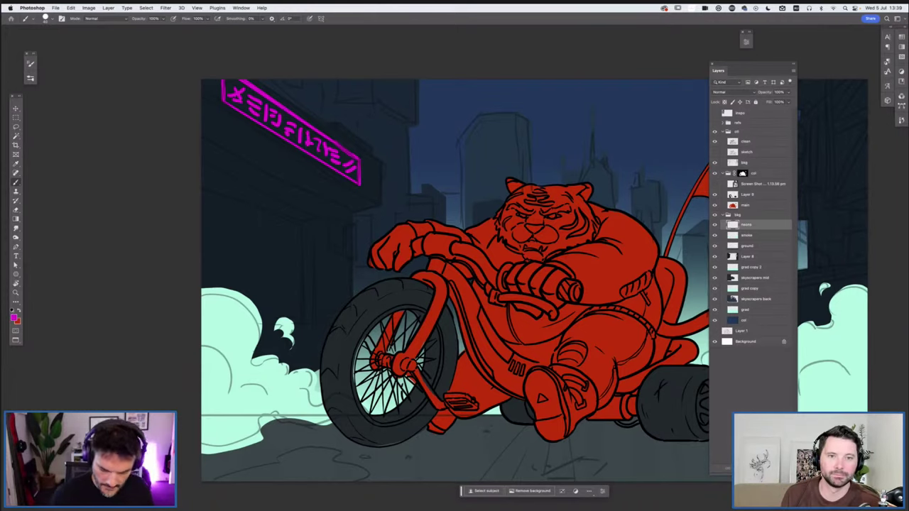
pyautogui.press('super+0')
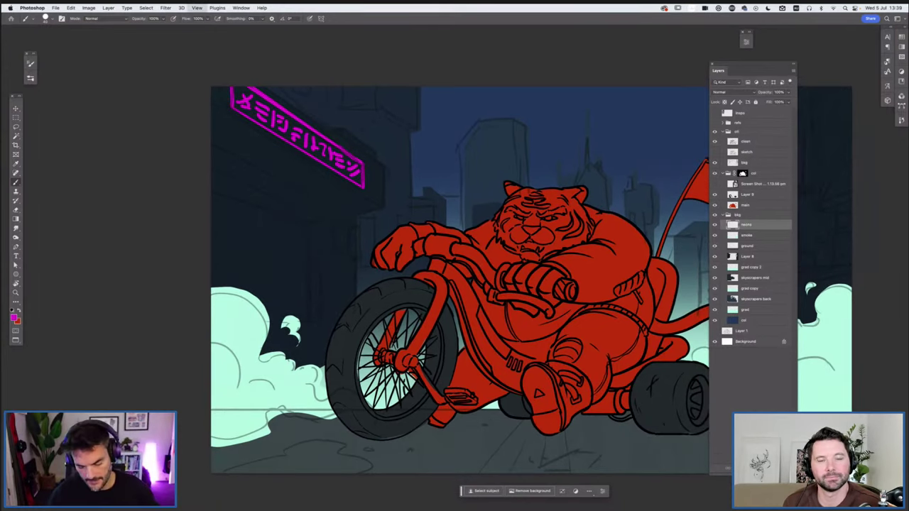
pyautogui.press('super+minus')
pyautogui.press('super+plus')
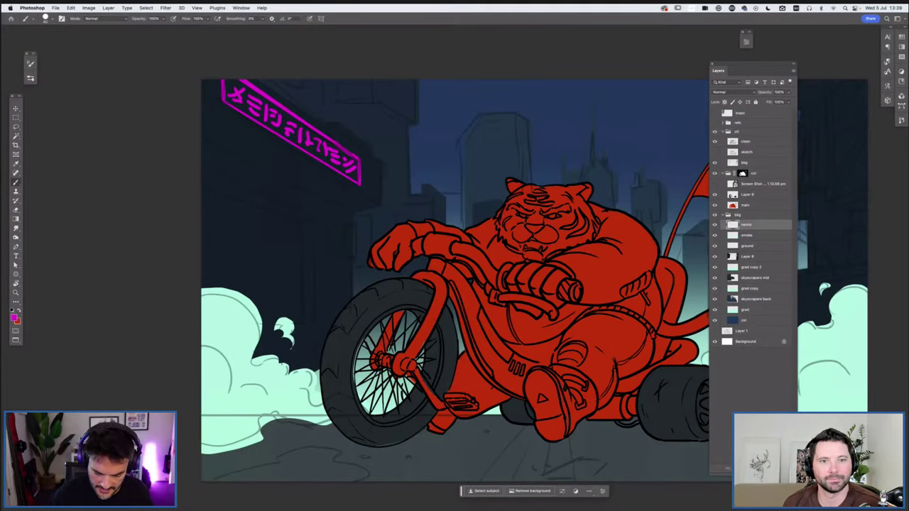
# - Paint a small solid magenta vertical sign left of the tiger's arm
pyautogui.moveTo(370, 218); pyautogui.dragTo(356, 270)
pyautogui.moveTo(370, 218); pyautogui.dragTo(370, 250)
pyautogui.moveTo(362, 219); pyautogui.dragTo(362, 265)
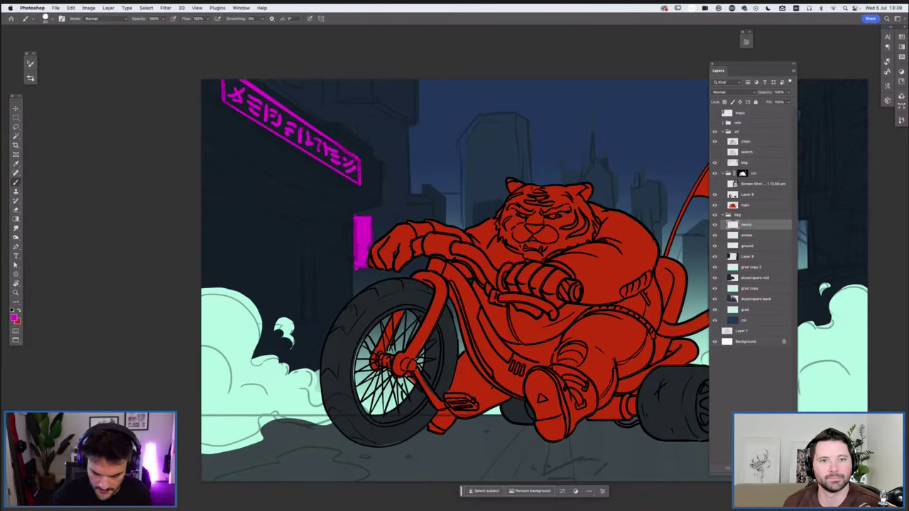
pyautogui.hscroll(5, 375, 273)
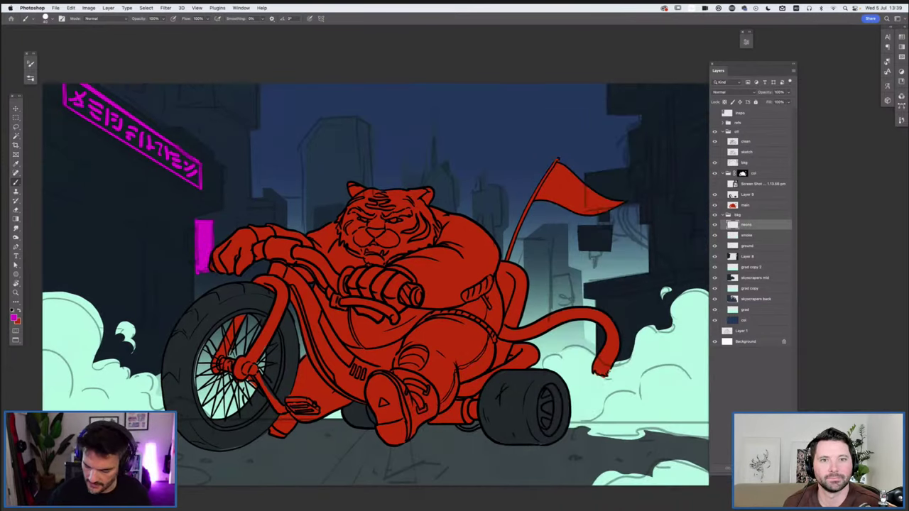
pyautogui.scroll(2, 298, 270)
pyautogui.scroll(2, 319, 270)
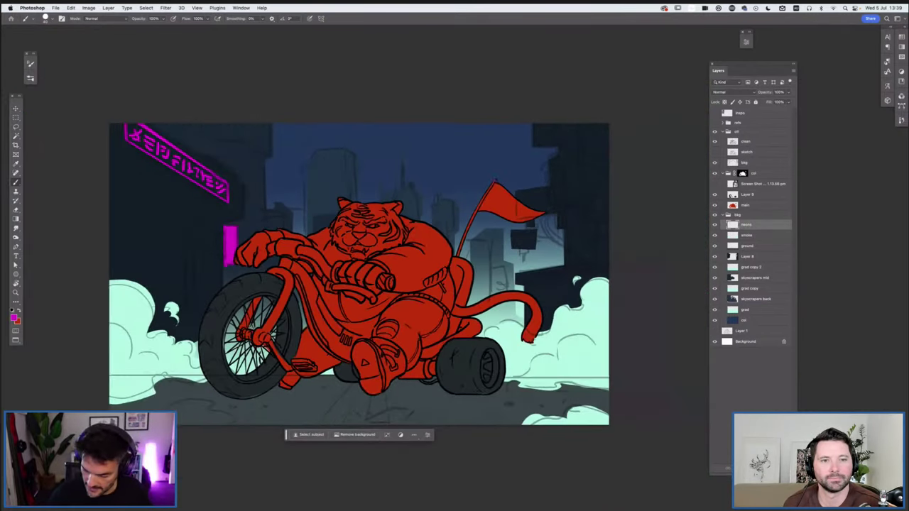
# - Give the neons layer a magenta #ff00cc outer glow, lower opacity, 57 px size
pyautogui.doubleClick(770, 224)
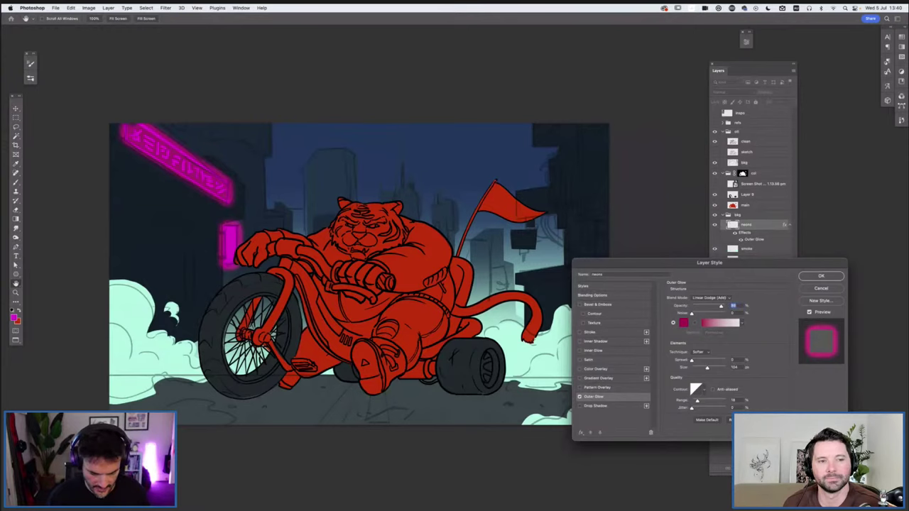
pyautogui.click(683, 323)
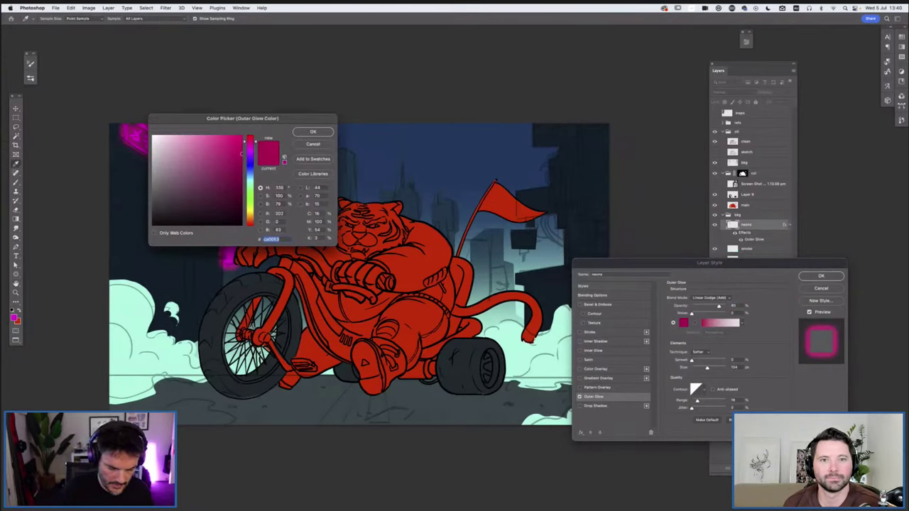
pyautogui.write('ff00cc')
pyautogui.press('Return')
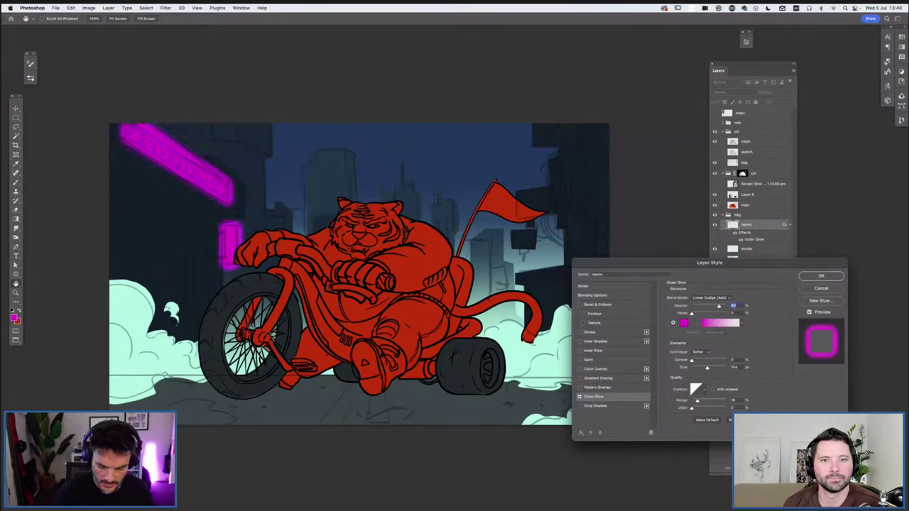
pyautogui.hotkey('shift', 'Down')
pyautogui.hotkey('shift', 'Down')
pyautogui.moveTo(707, 367)
pyautogui.mouseDown()
pyautogui.moveTo(711, 360)
pyautogui.moveTo(691, 360)
pyautogui.mouseUp()
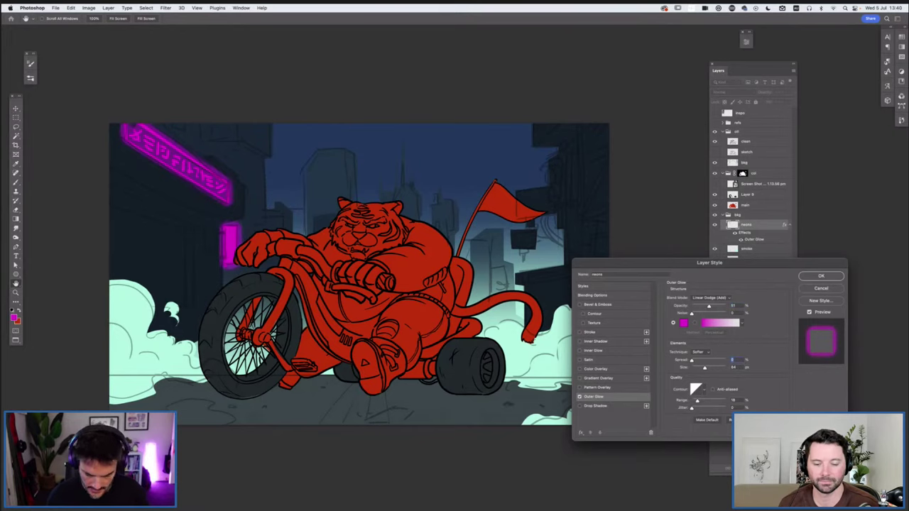
pyautogui.press('Tab')
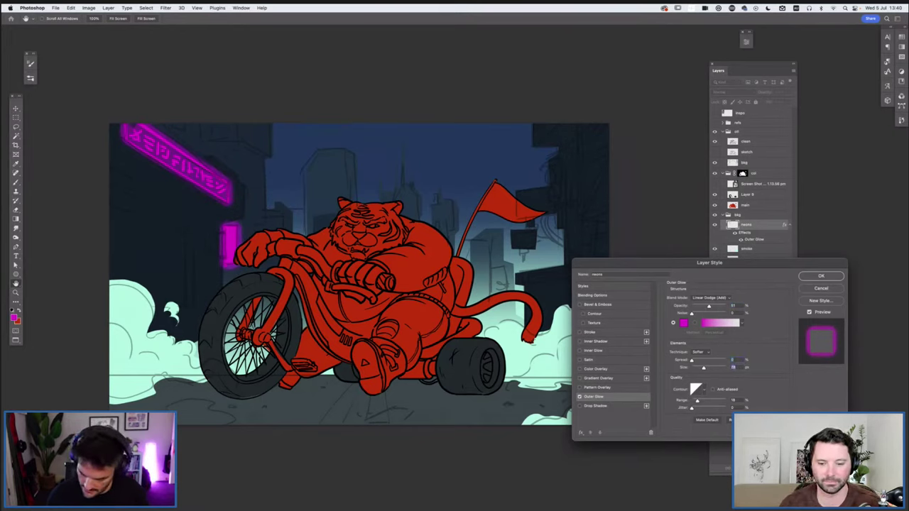
# - Add an inner glow coloured #100808 to the neon signs and apply the layer style
pyautogui.click(579, 350)
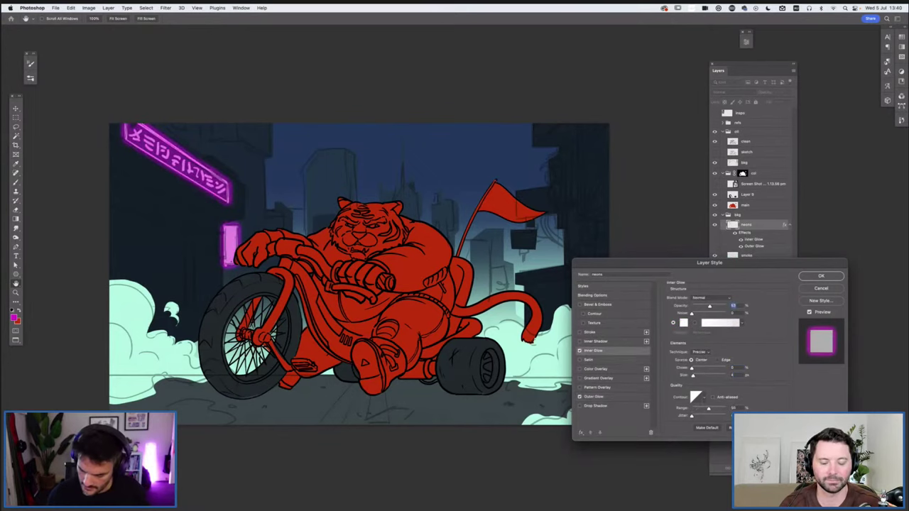
pyautogui.write('100')
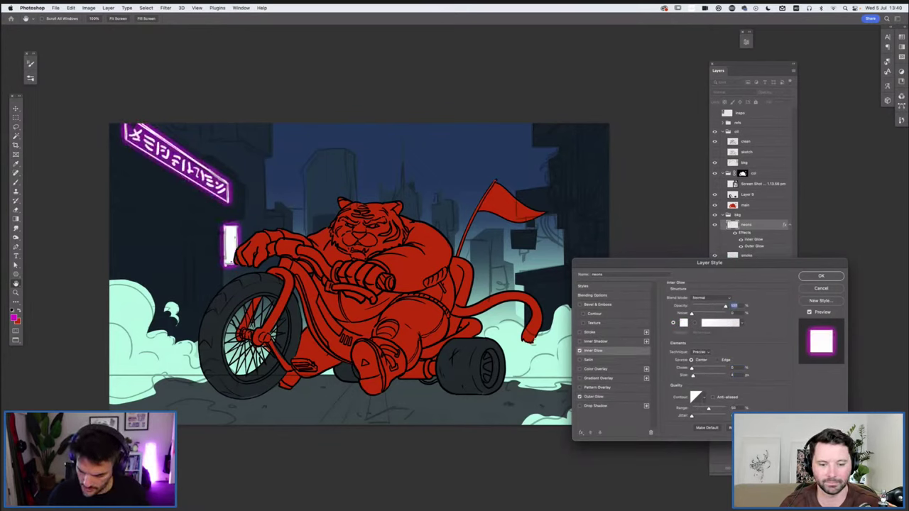
pyautogui.write('80')
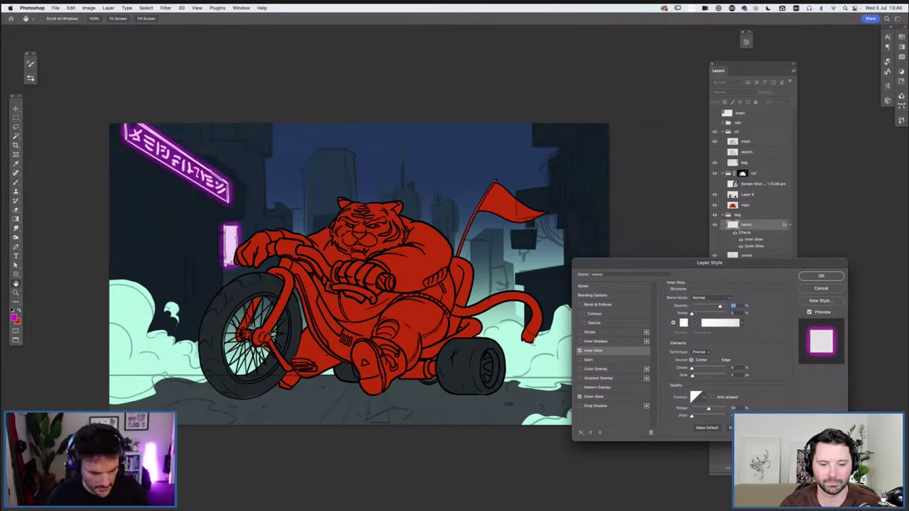
pyautogui.write('8')
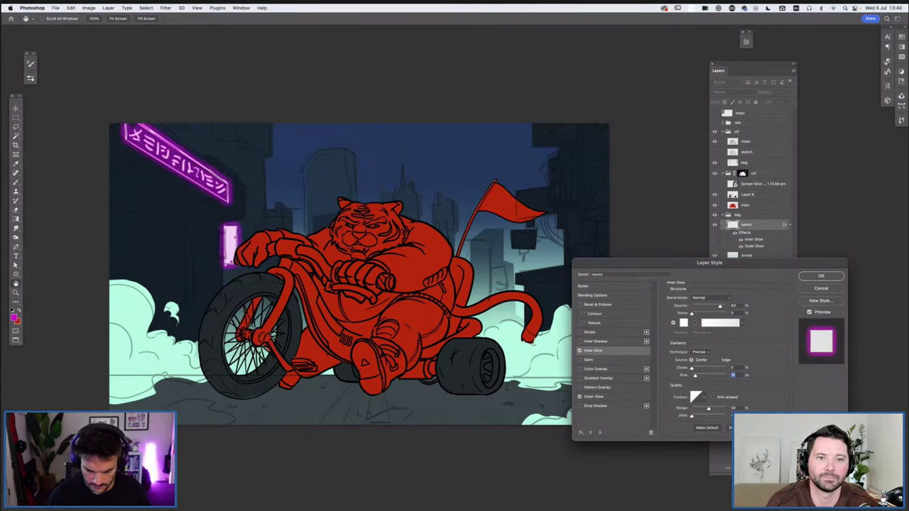
pyautogui.press('Return')
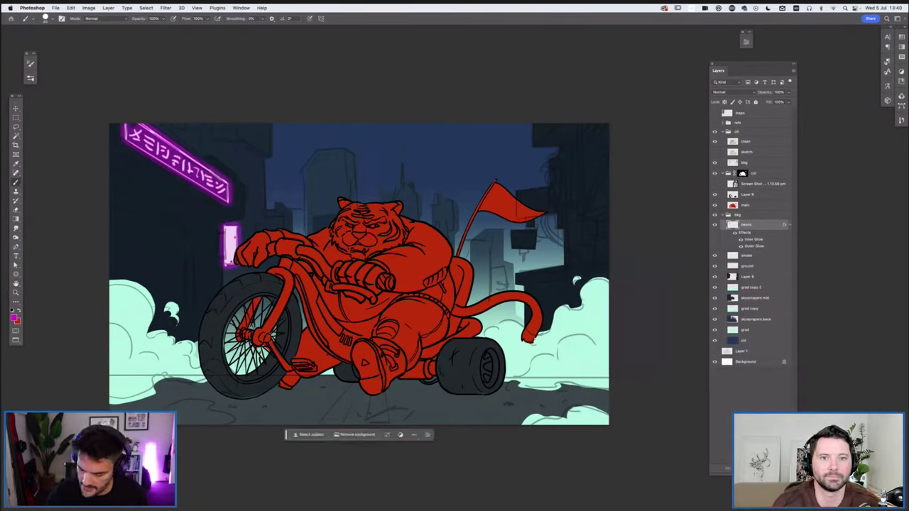
# - Add a new empty layer directly above the neons layer in the bkg group
pyautogui.click(722, 215)
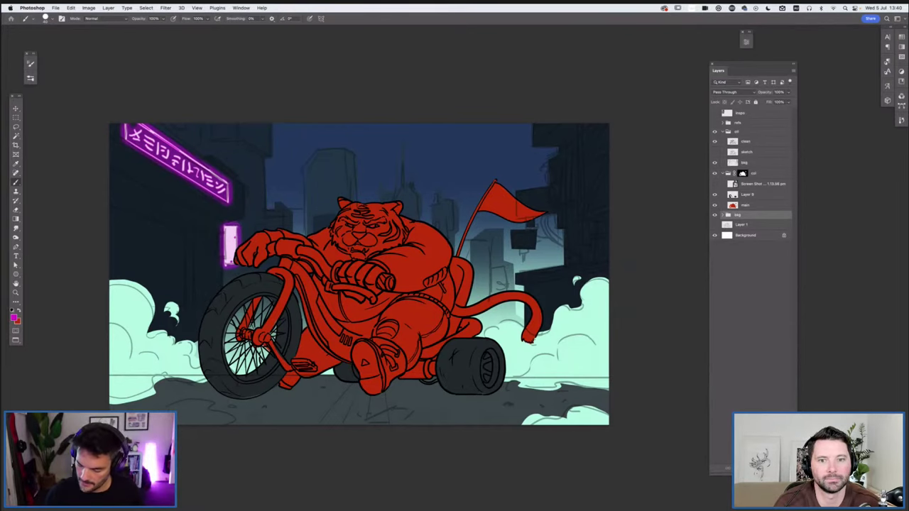
pyautogui.click(727, 214)
pyautogui.click(788, 224)
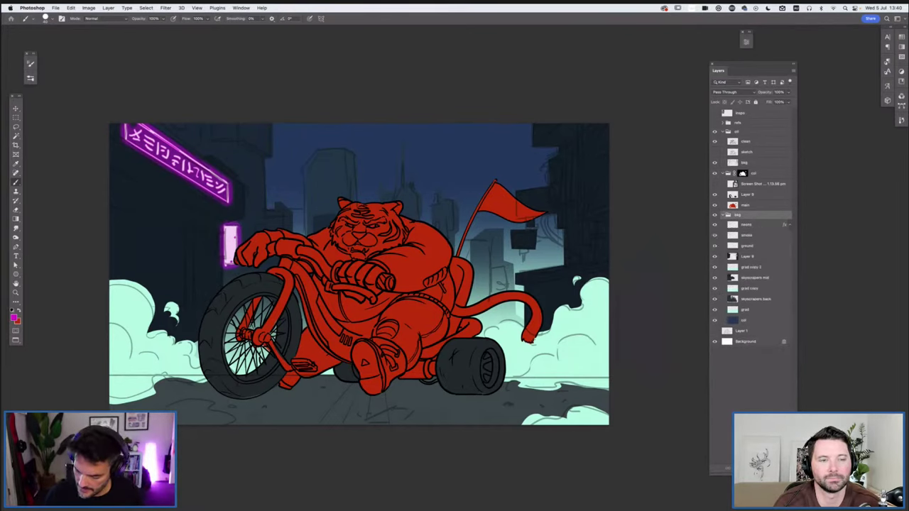
pyautogui.click(752, 224)
pyautogui.hotkey('ctrl', 'shift', 'alt', 'n')
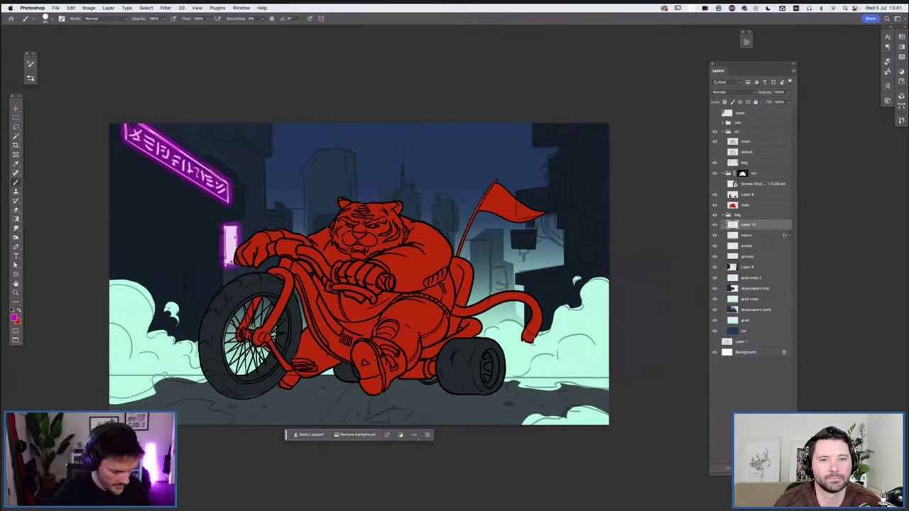
# - Paint a light-blue #00baff sign with glyphs and a round light right of the flag
pyautogui.click(15, 318)
pyautogui.write('00baff')
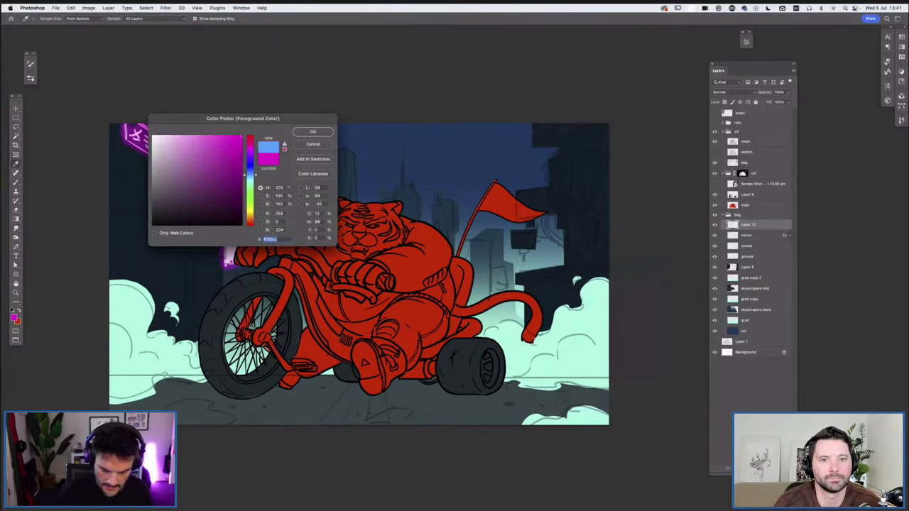
pyautogui.press('Return')
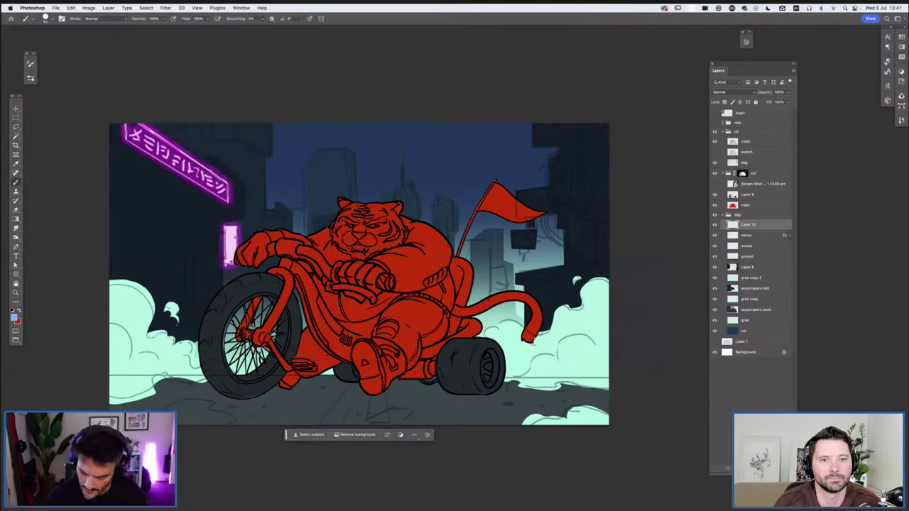
pyautogui.moveTo(512, 246)
pyautogui.mouseDown()
pyautogui.moveTo(513, 233)
pyautogui.moveTo(534, 233)
pyautogui.moveTo(534, 246)
pyautogui.moveTo(513, 246)
pyautogui.moveTo(528, 235)
pyautogui.mouseUp()
pyautogui.moveTo(528, 243); pyautogui.dragTo(534, 235)
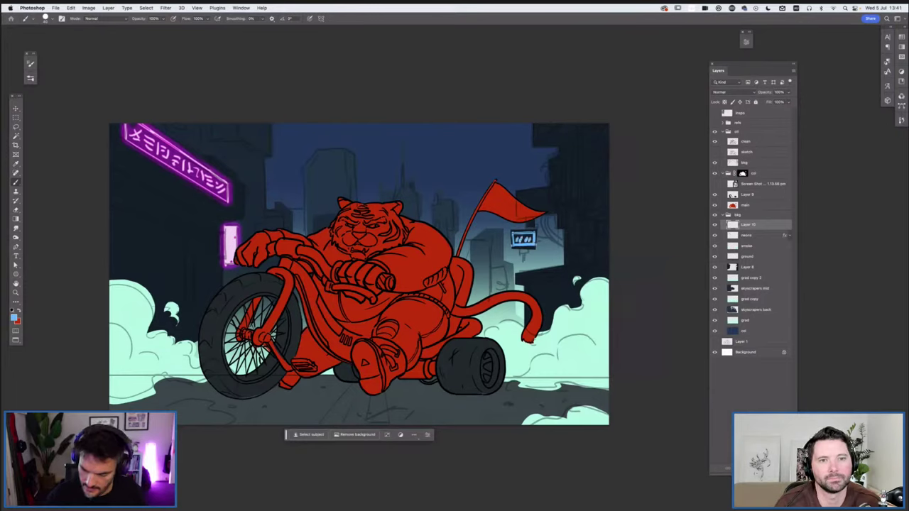
pyautogui.moveTo(550, 169)
pyautogui.mouseDown()
pyautogui.moveTo(548, 210)
pyautogui.moveTo(528, 205)
pyautogui.moveTo(544, 209)
pyautogui.mouseUp()
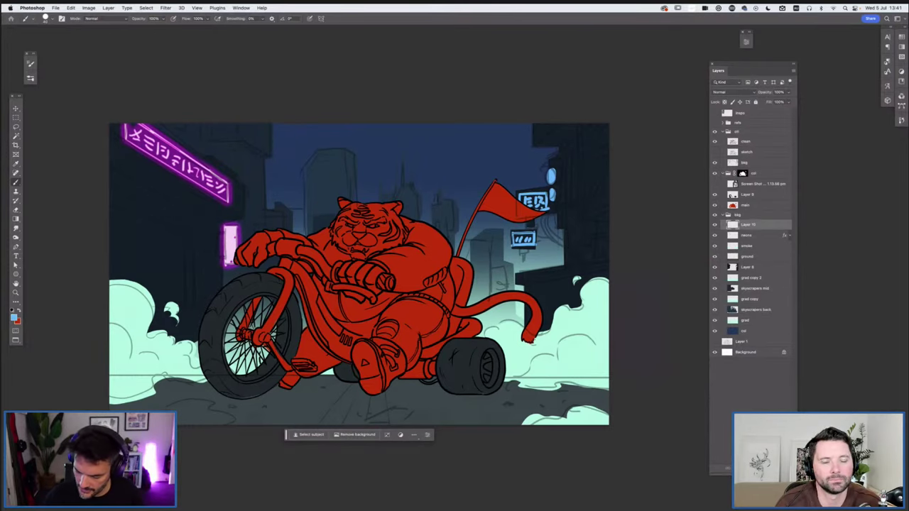
pyautogui.click(723, 214)
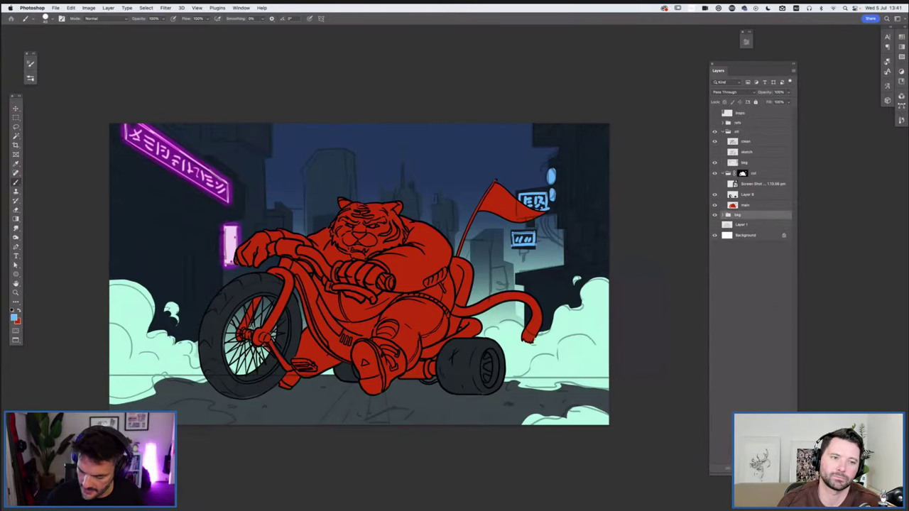
# - Add a new layer above the screenshot layer and rename it 'highs'
pyautogui.click(761, 184)
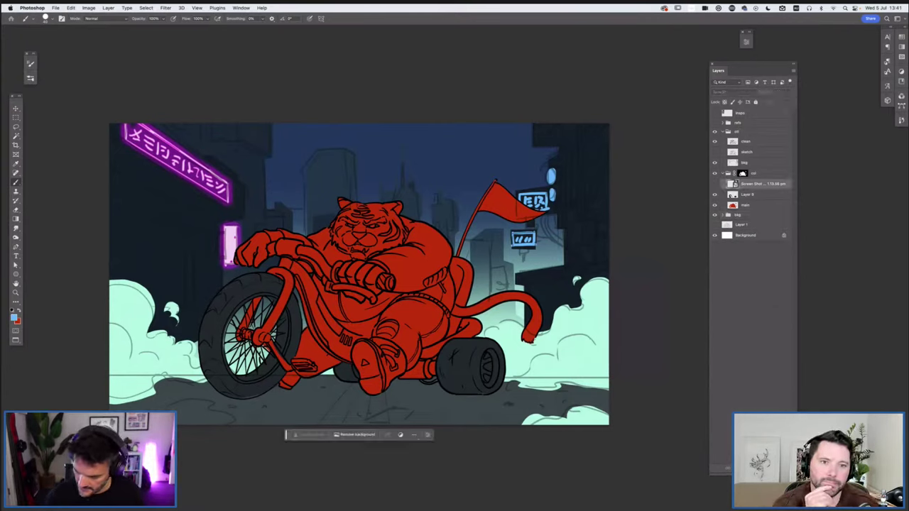
pyautogui.hotkey('ctrl', 'shift', 'alt', 'n')
pyautogui.doubleClick(747, 184)
pyautogui.write('cast')
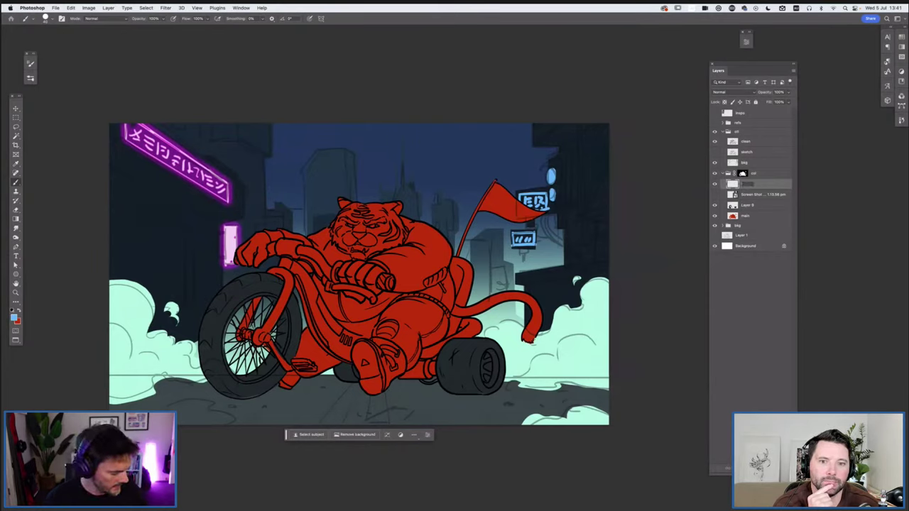
pyautogui.write('sh')
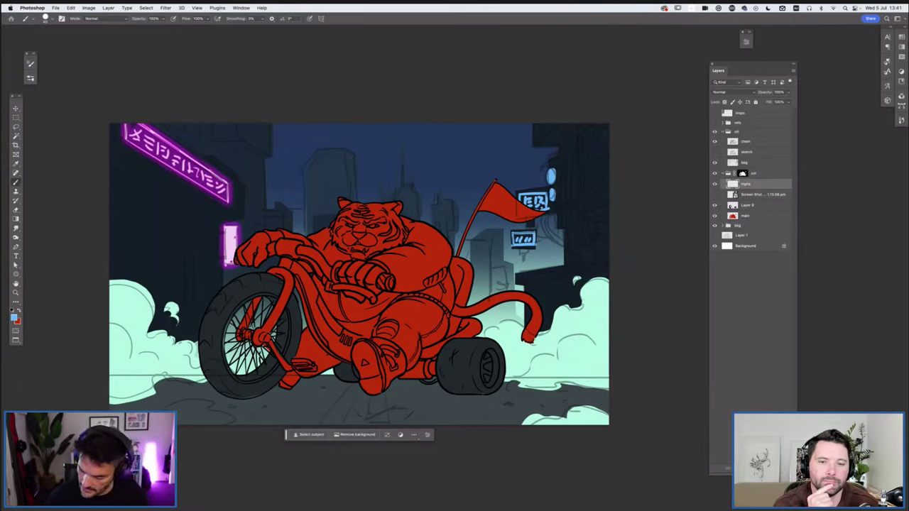
# - Hide the neon glow effects and sample the neon magenta as the brush colour
pyautogui.click(749, 245)
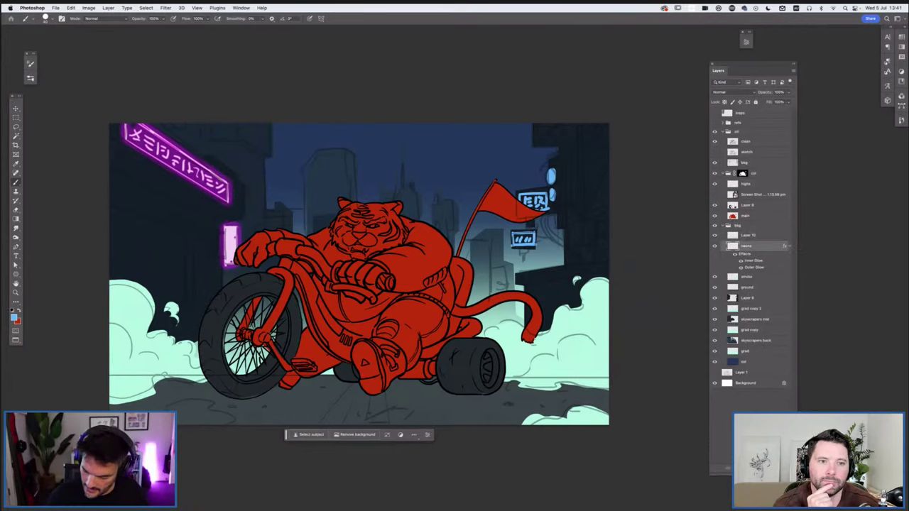
pyautogui.click(735, 254)
pyautogui.press('i')
pyautogui.click(230, 245)
pyautogui.press('b')
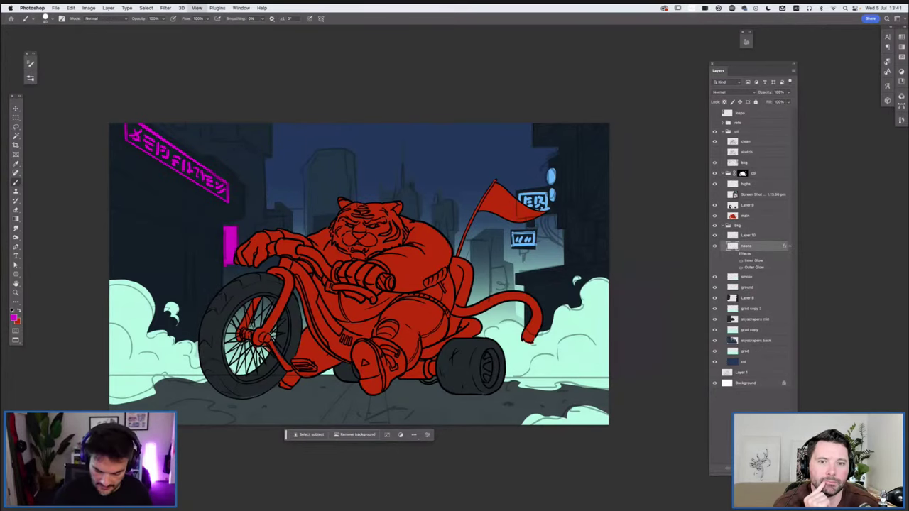
# - Zoom in and paint a magenta rim light along the tiger's upper arm on highs
pyautogui.scroll(1, 98, 267)
pyautogui.scroll(1, 98, 267)
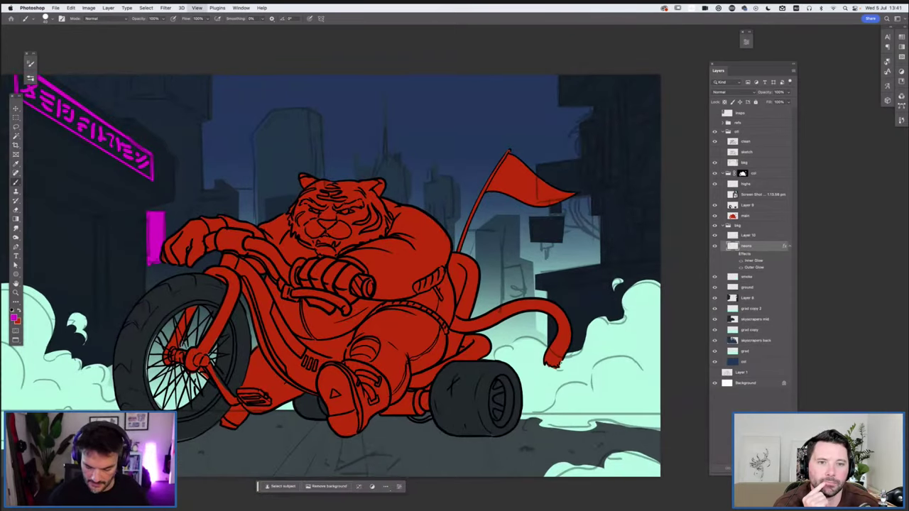
pyautogui.scroll(1, 98, 267)
pyautogui.scroll(1, 98, 267)
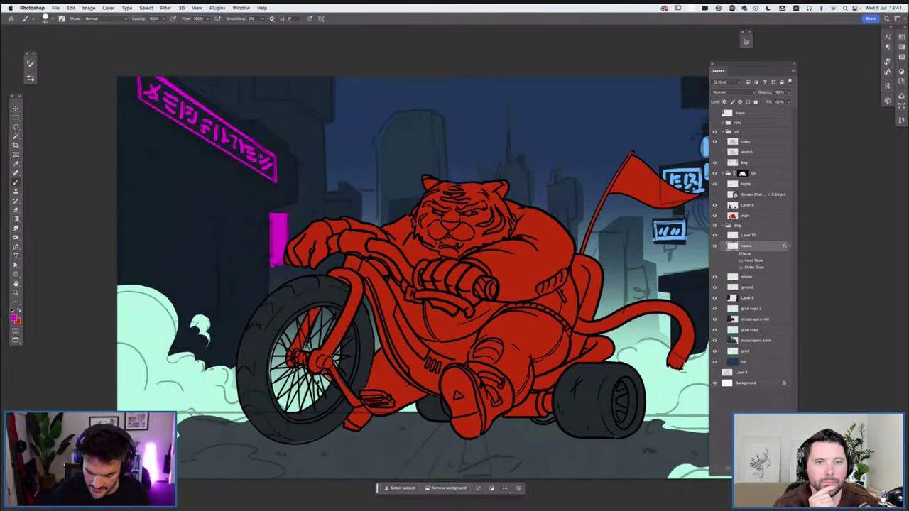
pyautogui.click(745, 184)
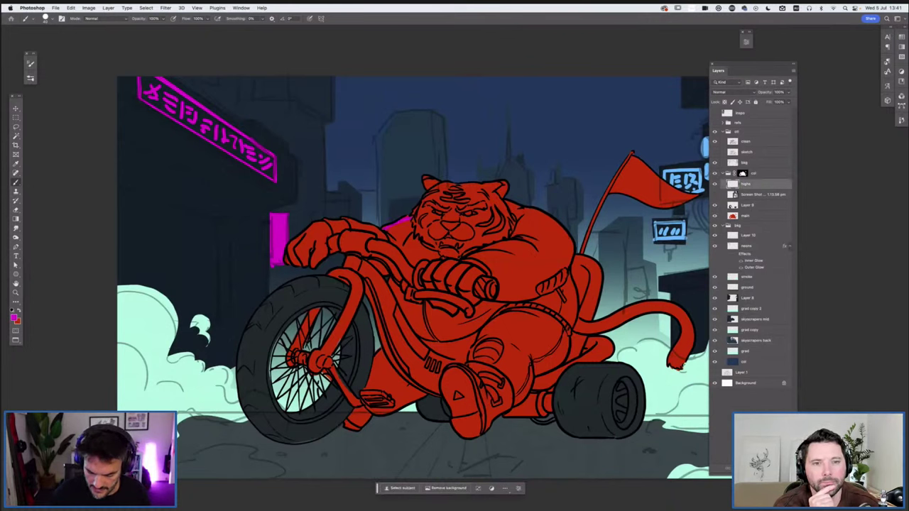
pyautogui.moveTo(389, 225); pyautogui.dragTo(291, 260)
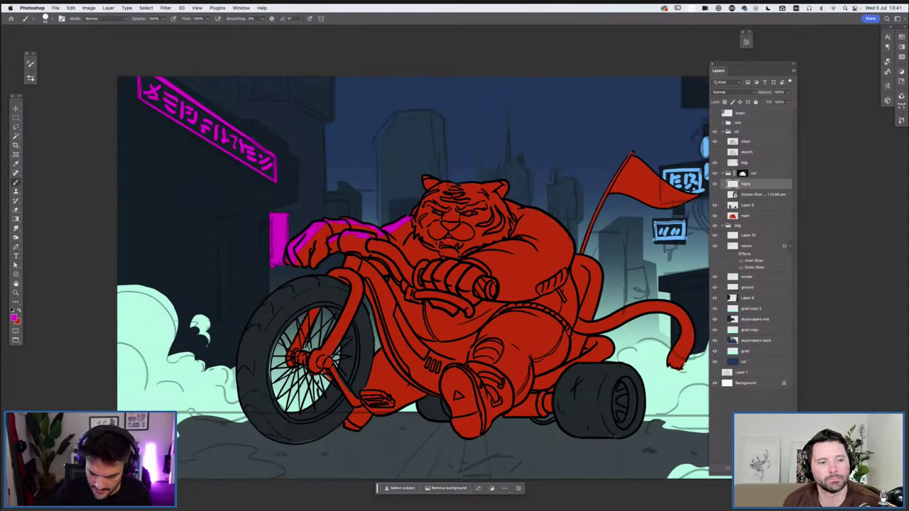
# - Paint magenta rim light on the tiger's head and sketch three light-direction arrows from the sign
pyautogui.moveTo(449, 184); pyautogui.dragTo(427, 208)
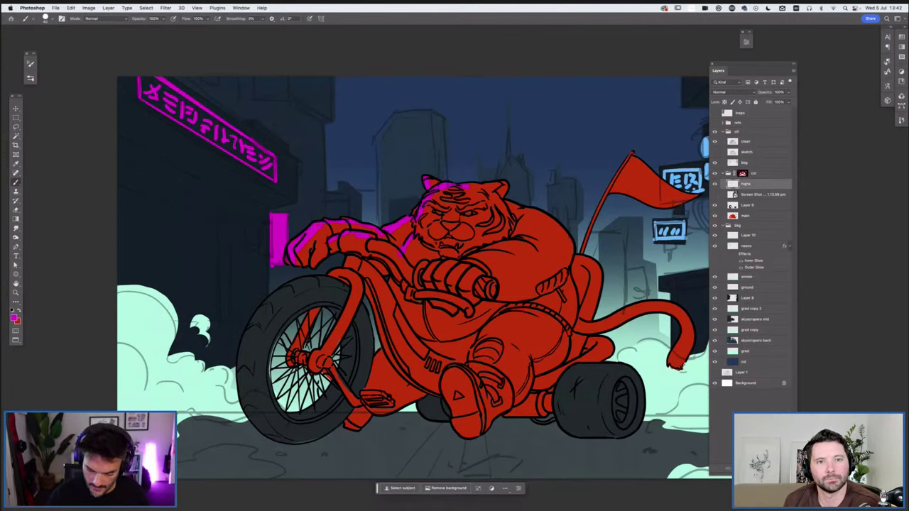
pyautogui.moveTo(296, 183)
pyautogui.mouseDown()
pyautogui.moveTo(369, 200)
pyautogui.moveTo(355, 211)
pyautogui.mouseUp()
pyautogui.moveTo(280, 152); pyautogui.dragTo(422, 164)
pyautogui.moveTo(200, 208); pyautogui.dragTo(264, 270)
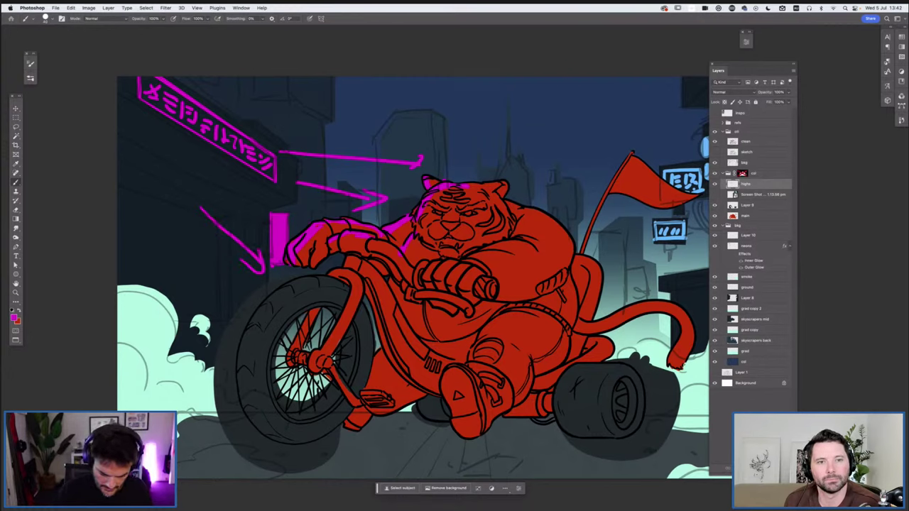
# - Paint magenta rim light over the top and left edge of the front wheel
pyautogui.moveTo(245, 333); pyautogui.dragTo(330, 281)
pyautogui.moveTo(242, 347); pyautogui.dragTo(331, 278)
pyautogui.moveTo(250, 325); pyautogui.dragTo(241, 403)
pyautogui.moveTo(258, 312); pyautogui.dragTo(241, 382)
pyautogui.moveTo(264, 311); pyautogui.dragTo(251, 332)
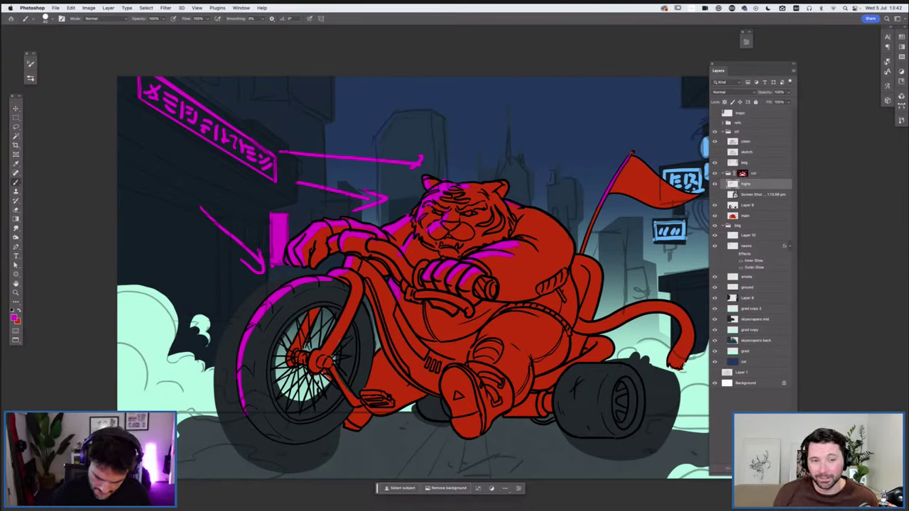
# - Add thin magenta rim light to the tricycle frame near the pedal and along the fork
pyautogui.moveTo(383, 361); pyautogui.dragTo(372, 376)
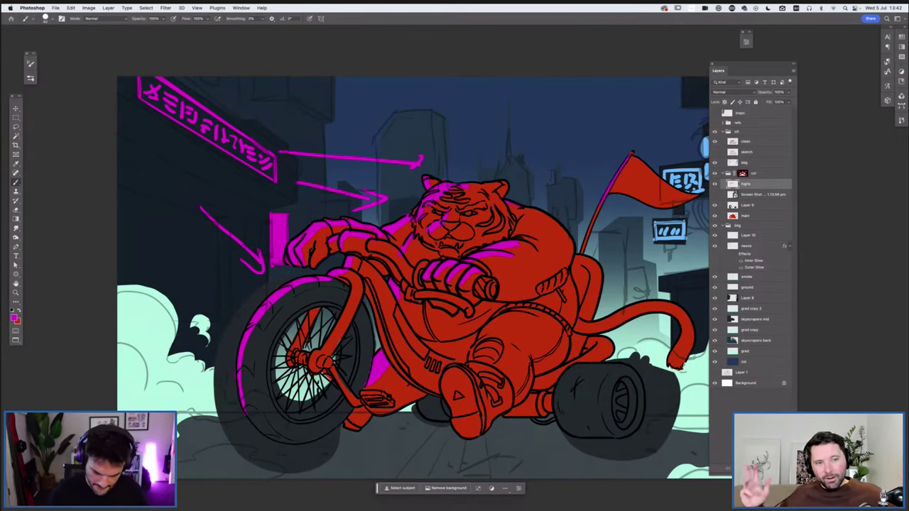
pyautogui.moveTo(341, 344)
pyautogui.mouseDown()
pyautogui.moveTo(341, 370)
pyautogui.moveTo(300, 412)
pyautogui.mouseUp()
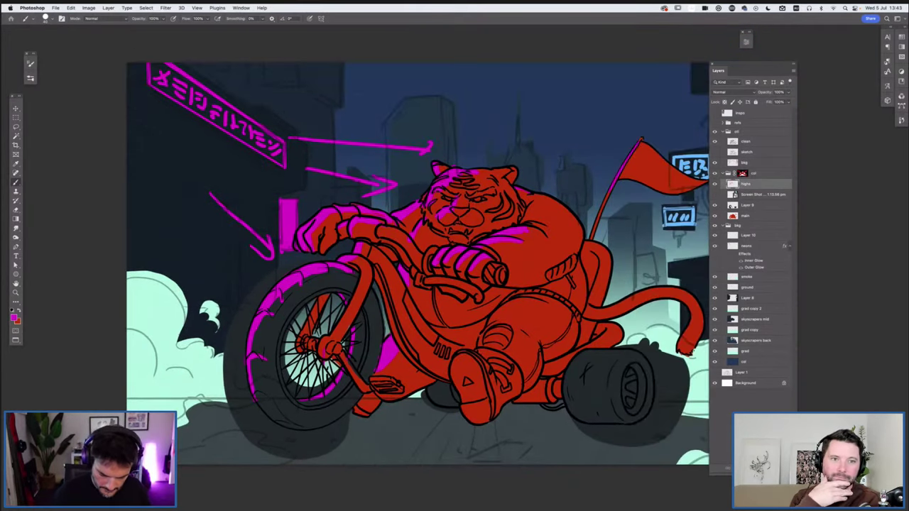
pyautogui.scroll(5, 373, 284)
pyautogui.hscroll(5, 373, 284)
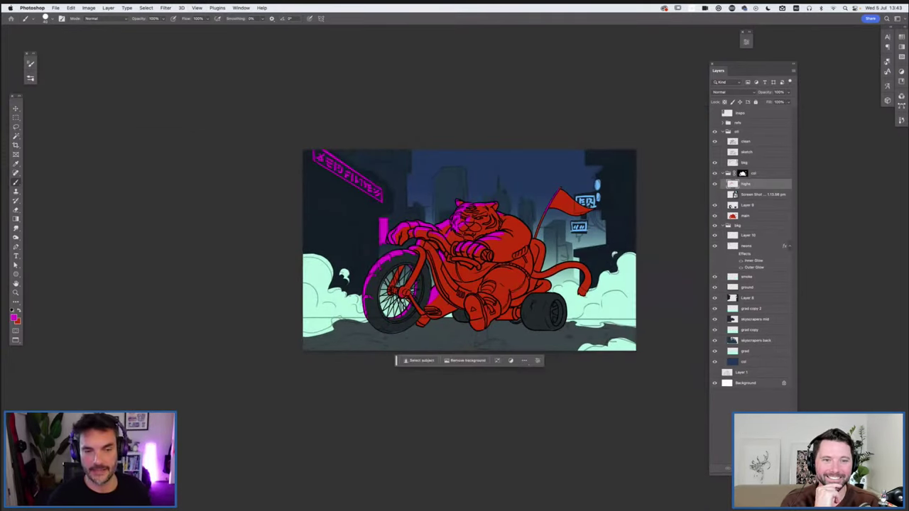
pyautogui.hotkey('ctrl', '+')
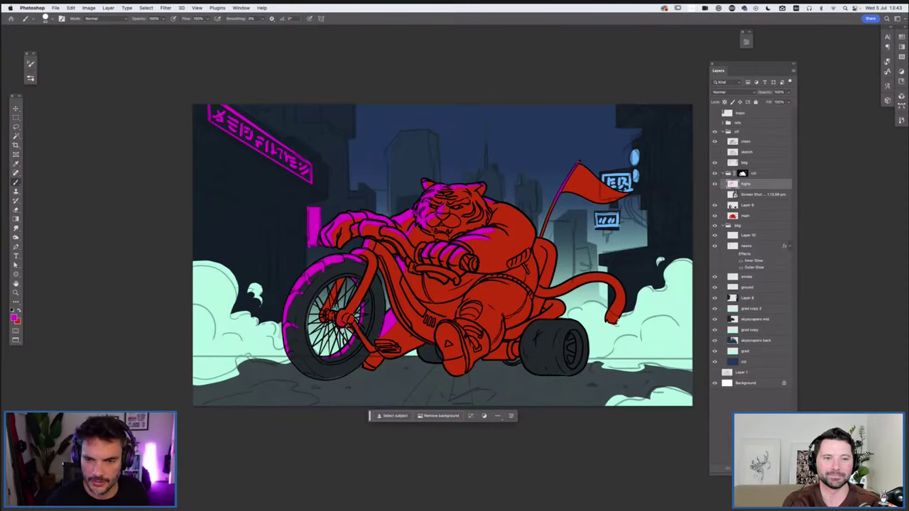
# - Preview a darker red on the main tiger layer by lowering Hue/Saturation Lightness
pyautogui.click(746, 215)
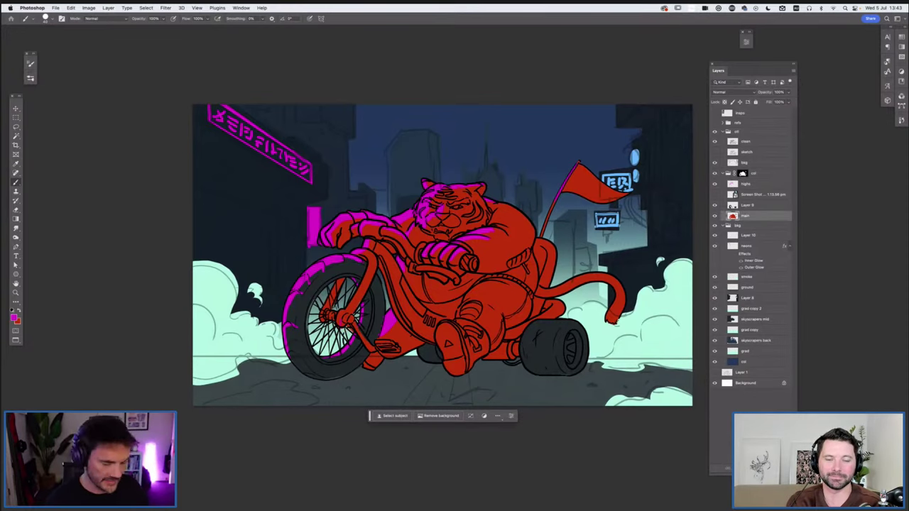
pyautogui.hotkey('ctrl', 'u')
pyautogui.moveTo(726, 136); pyautogui.dragTo(713, 136)
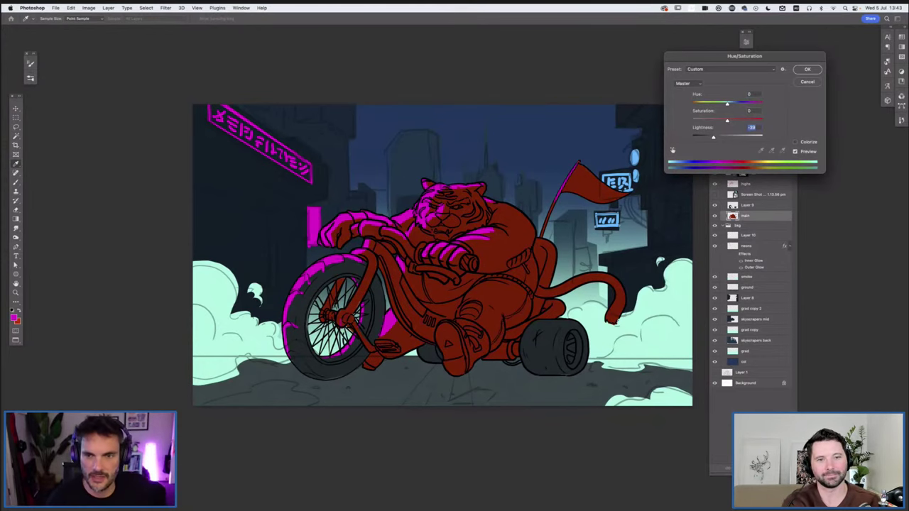
# - Try other Lightness values, then cancel Hue/Saturation to keep the original red
pyautogui.write('31')
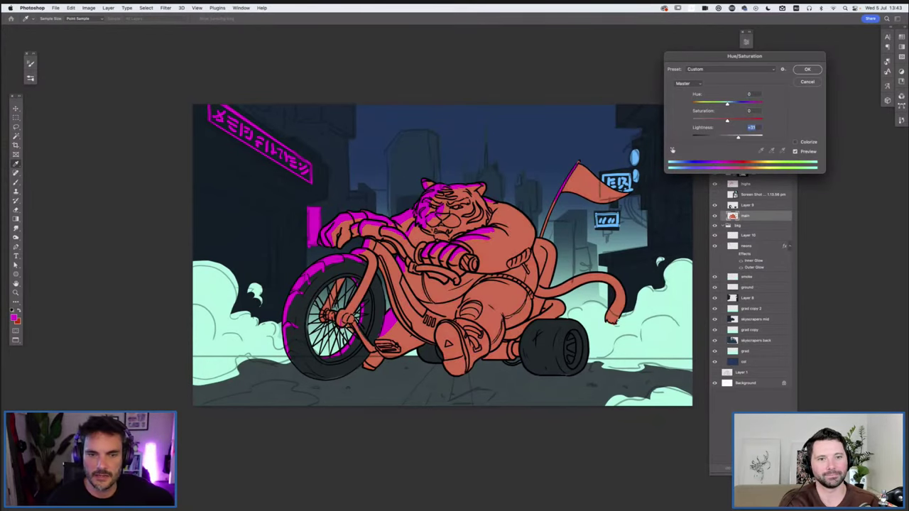
pyautogui.write('5')
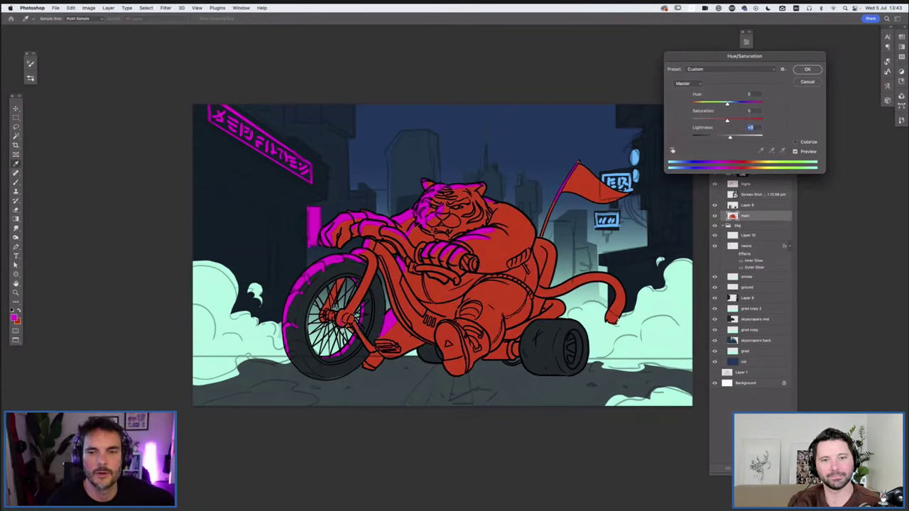
pyautogui.write('-20')
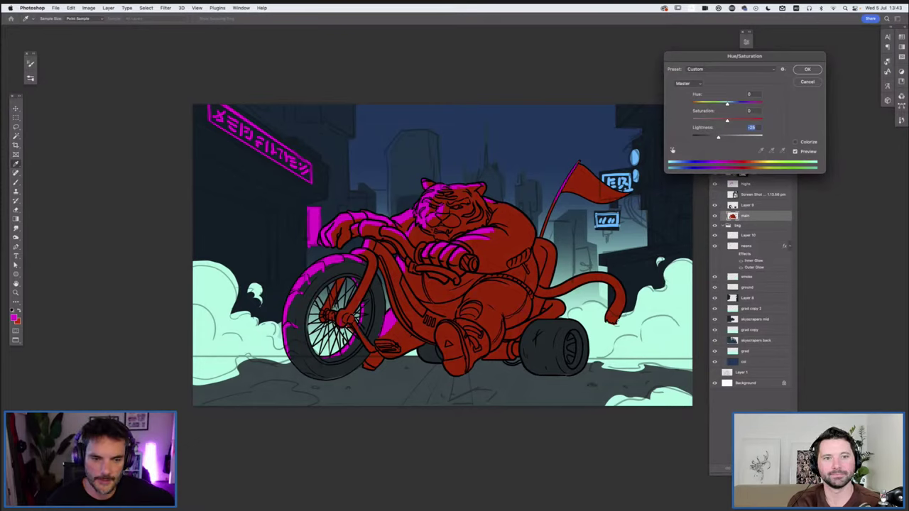
pyautogui.press('alt')
pyautogui.press('Escape')
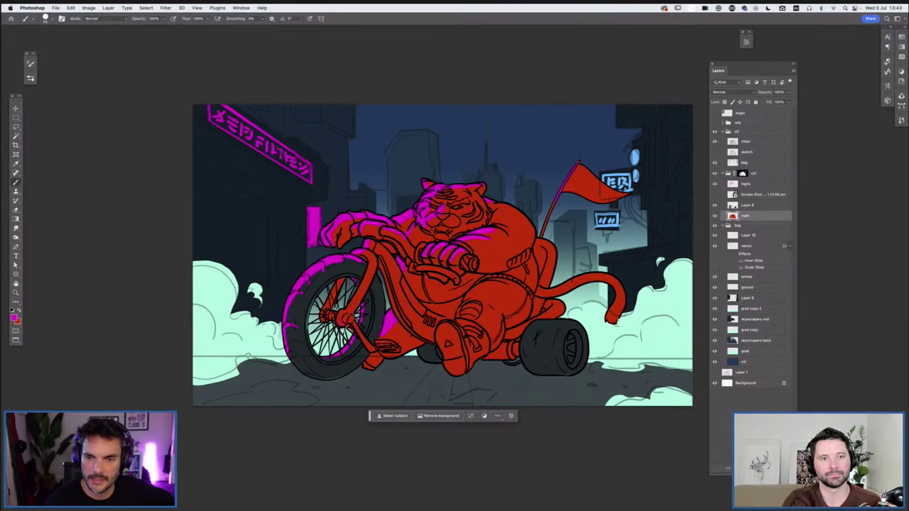
# - Reorder a layer in the art group, then lasso and delete the magenta direction arrows
pyautogui.click(753, 172)
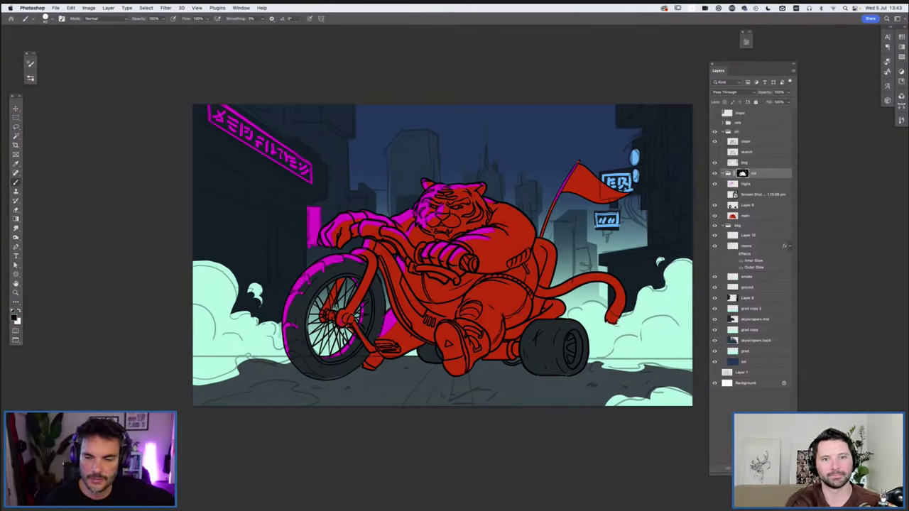
pyautogui.moveTo(742, 173); pyautogui.dragTo(742, 183)
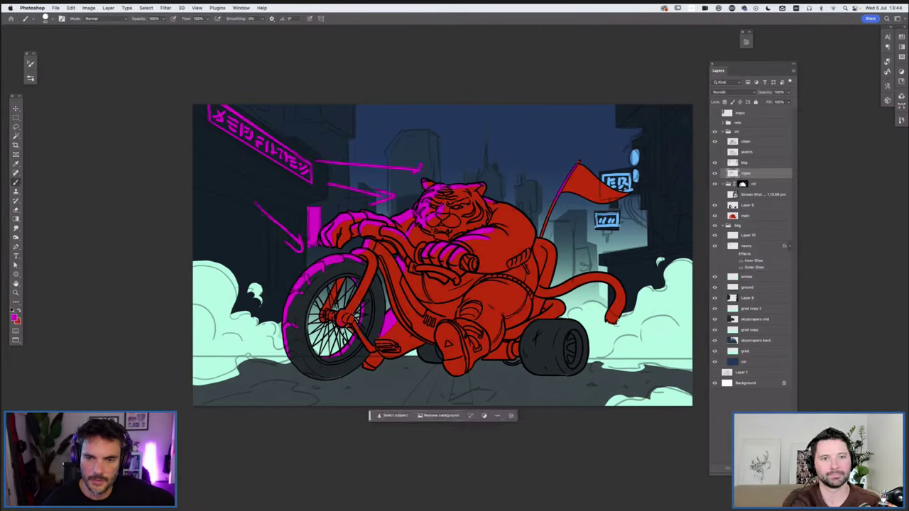
pyautogui.press('l')
pyautogui.moveTo(429, 155); pyautogui.dragTo(313, 157)
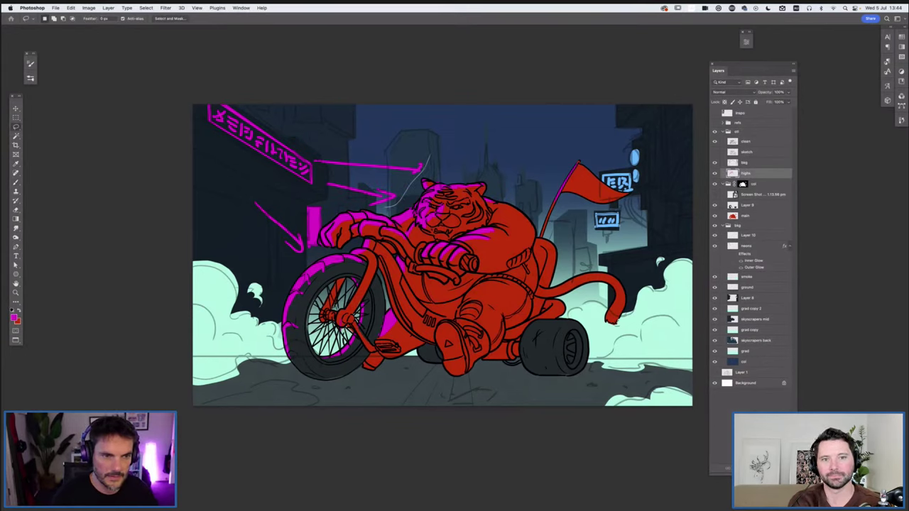
pyautogui.press('Delete')
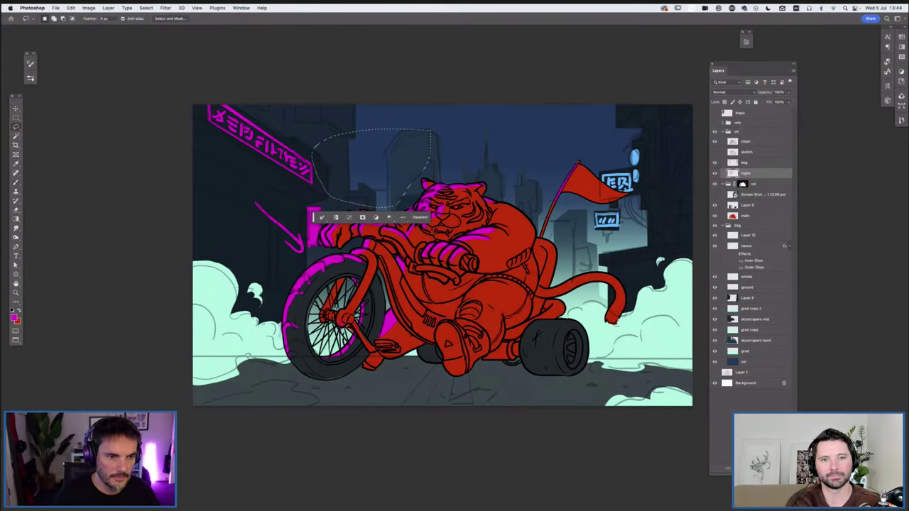
pyautogui.hotkey('ctrl', 'd')
pyautogui.press('Delete')
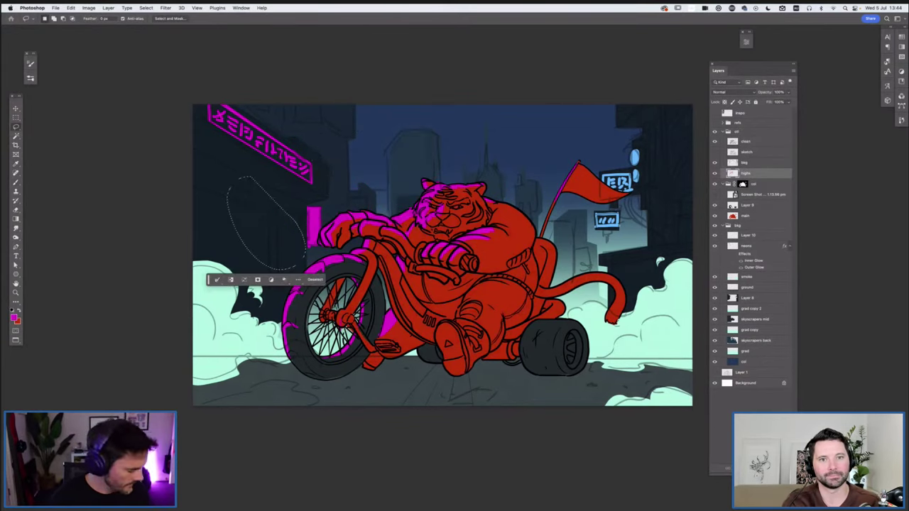
pyautogui.hotkey('ctrl', 'd')
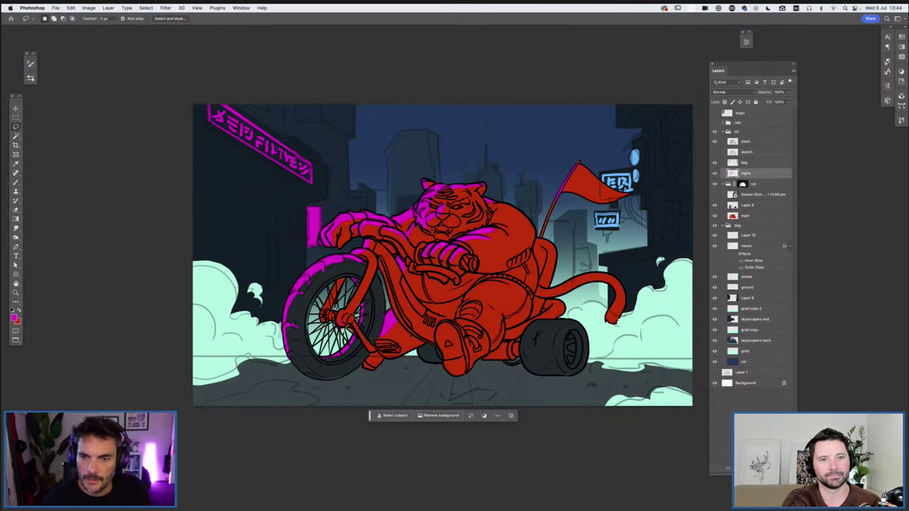
# - Select the masked art group and browse the fill and adjustment layer list
pyautogui.click(752, 183)
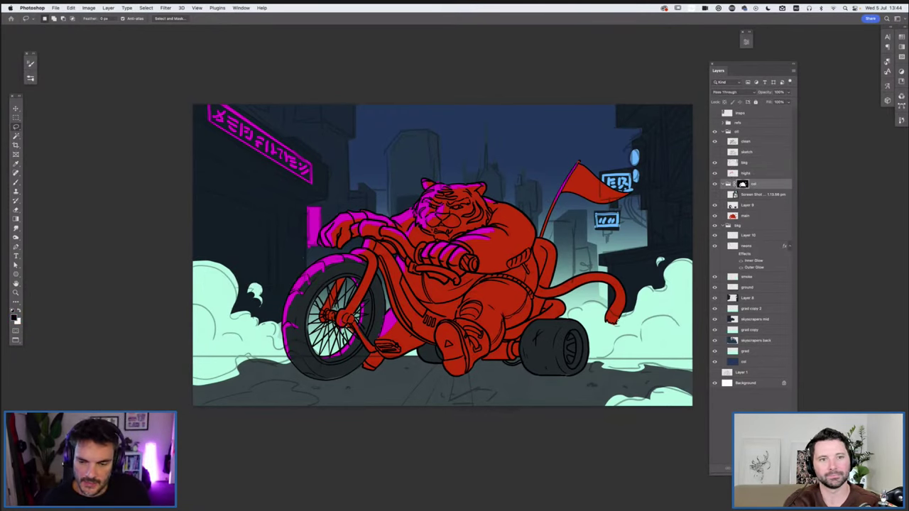
pyautogui.click(758, 467)
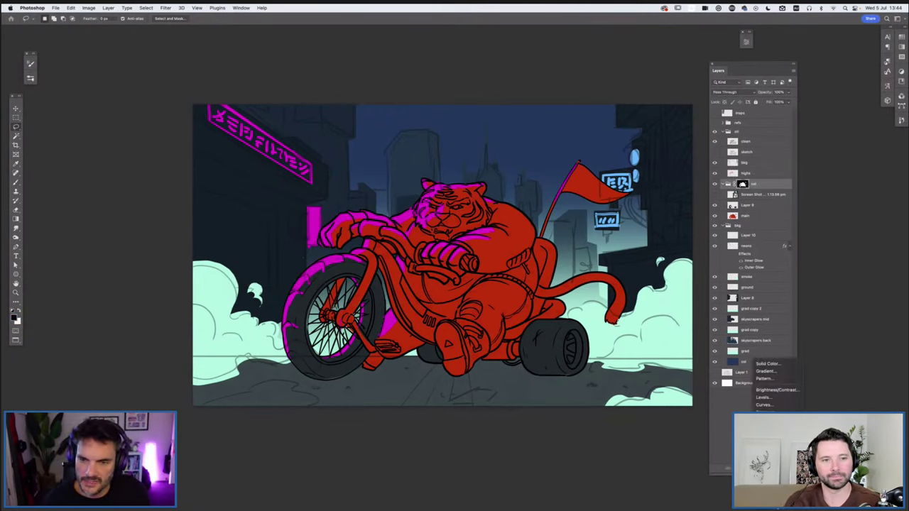
pyautogui.press('Escape')
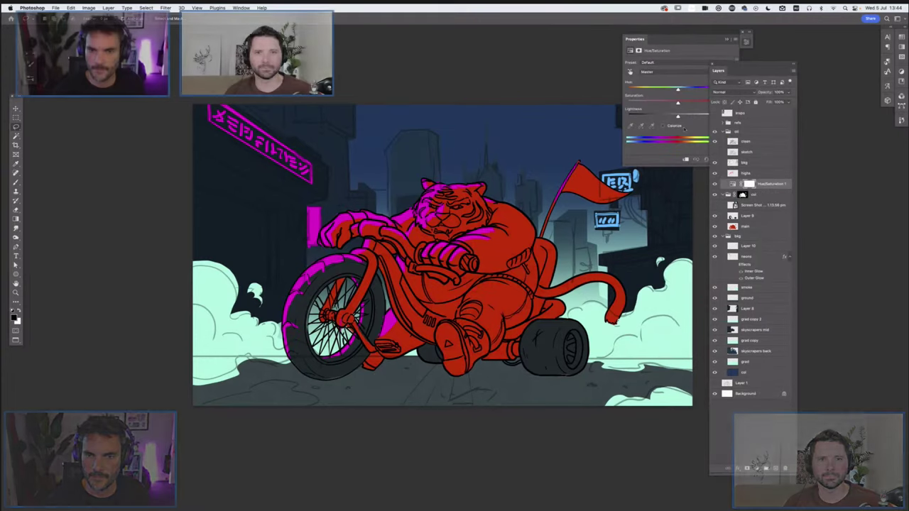
# - Try a first Lightness darkening, collapse the art and bkg groups, then discard that adjustment
pyautogui.moveTo(677, 116); pyautogui.dragTo(659, 115)
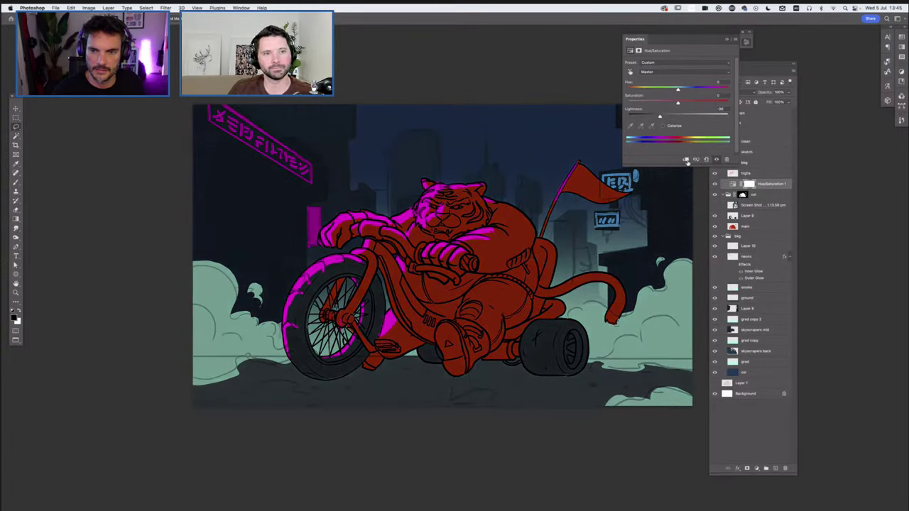
pyautogui.click(727, 194)
pyautogui.click(727, 204)
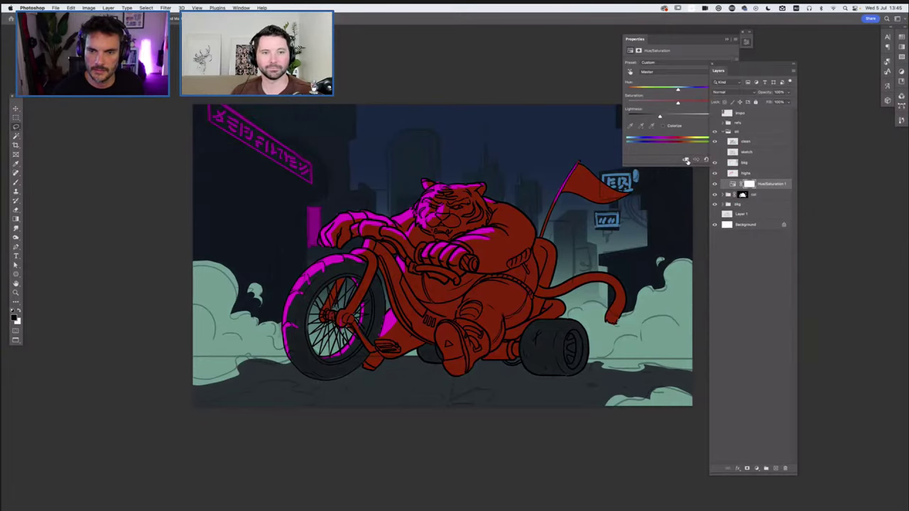
pyautogui.click(686, 161)
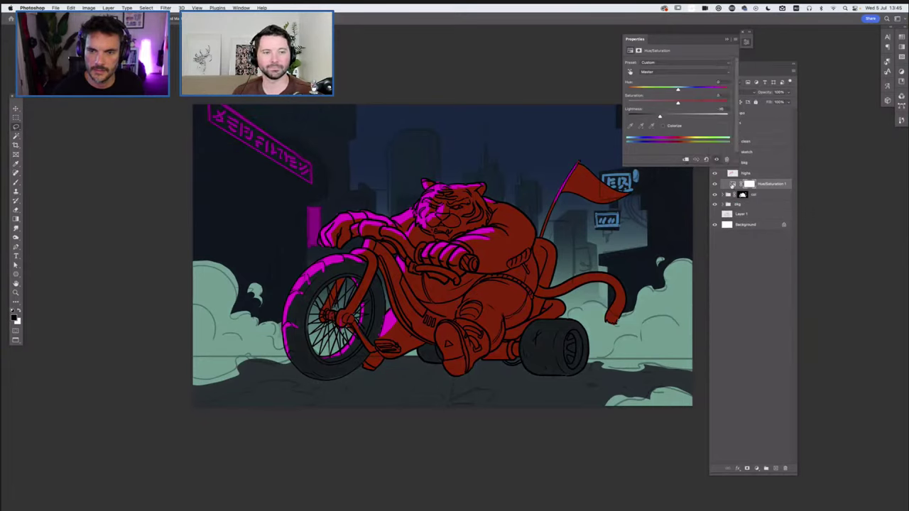
pyautogui.click(727, 193)
pyautogui.click(686, 161)
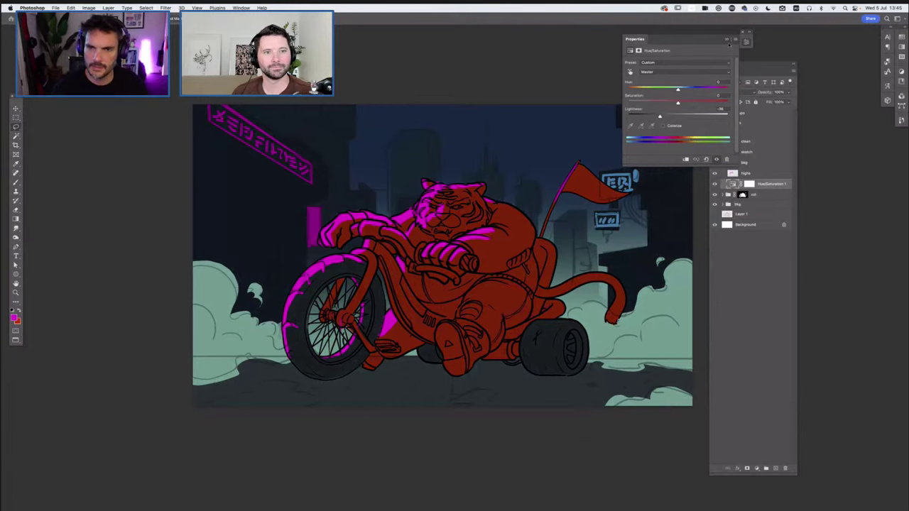
pyautogui.click(727, 40)
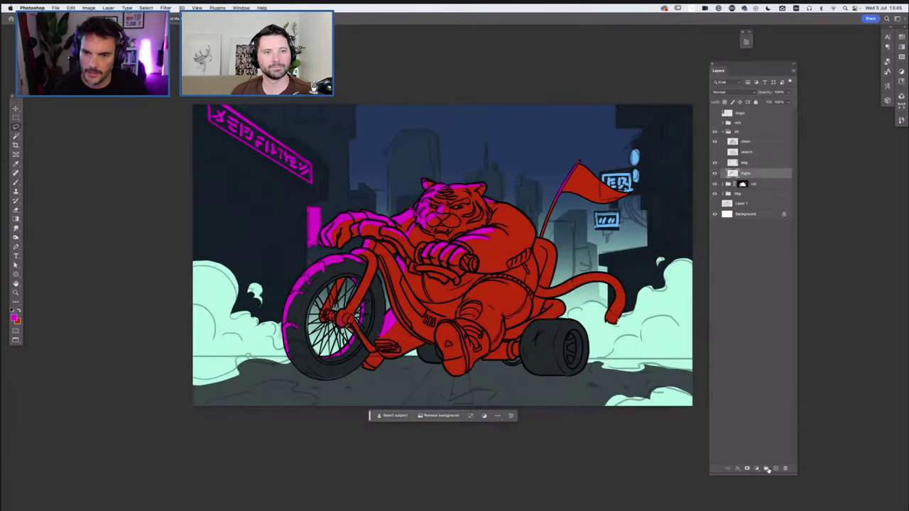
# - Add a Hue/Saturation adjustment above the art group and lower Lightness to deepen the red
pyautogui.click(758, 184)
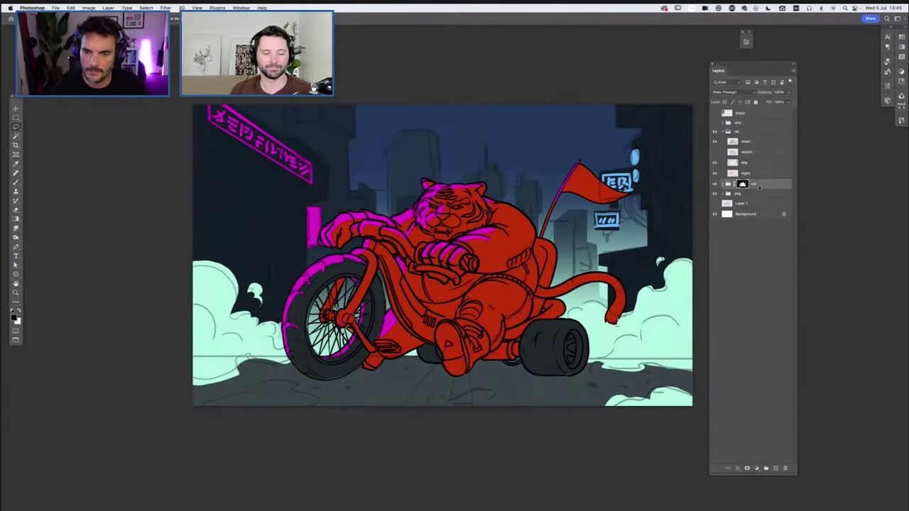
pyautogui.click(755, 469)
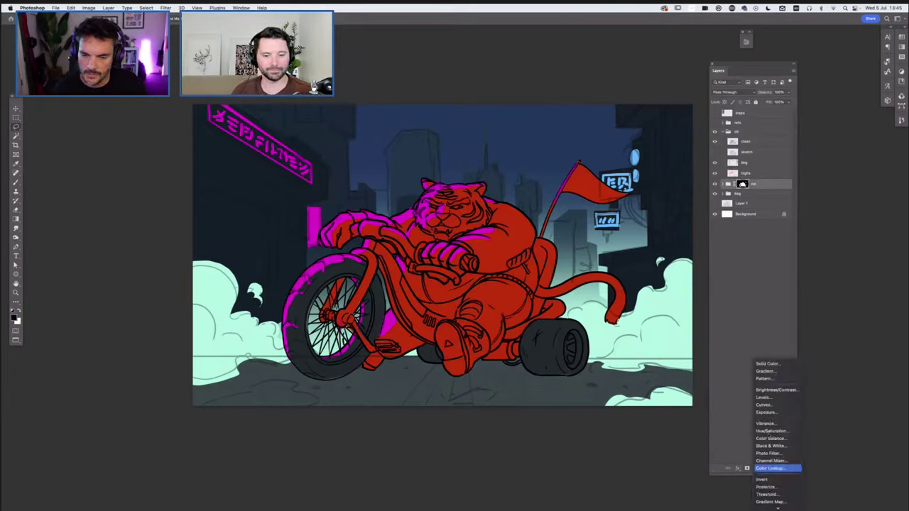
pyautogui.click(773, 431)
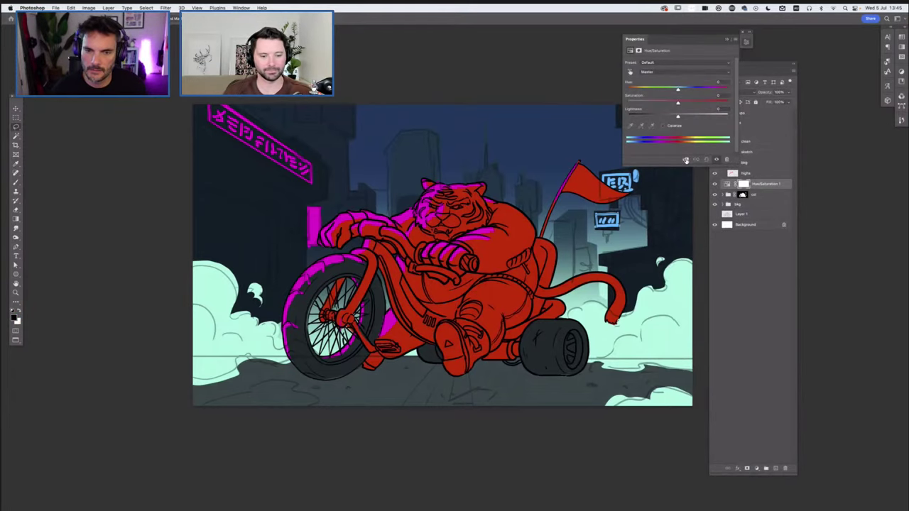
pyautogui.click(659, 117)
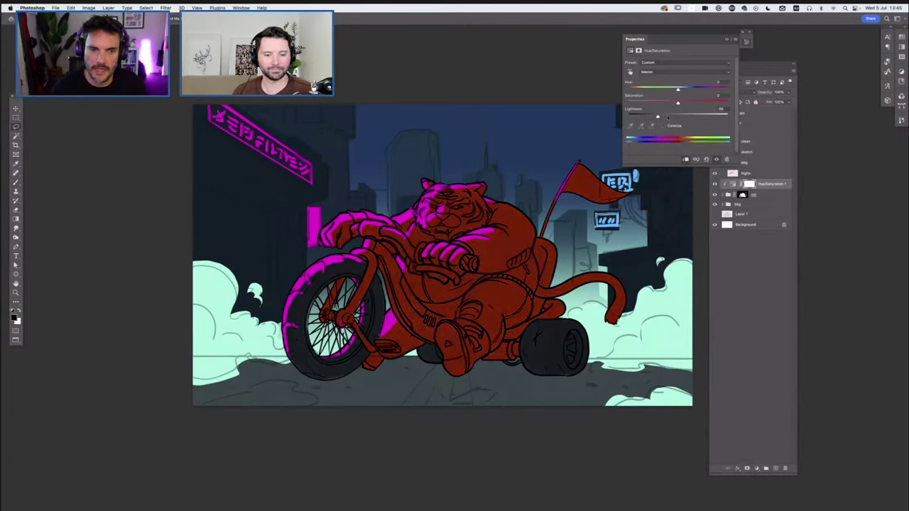
pyautogui.moveTo(666, 117); pyautogui.dragTo(635, 116)
pyautogui.click(665, 116)
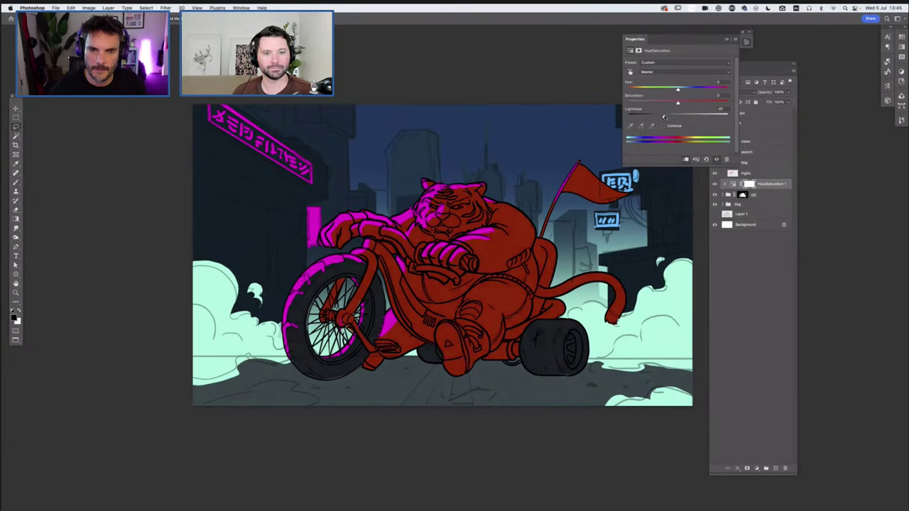
pyautogui.moveTo(662, 117); pyautogui.dragTo(658, 118)
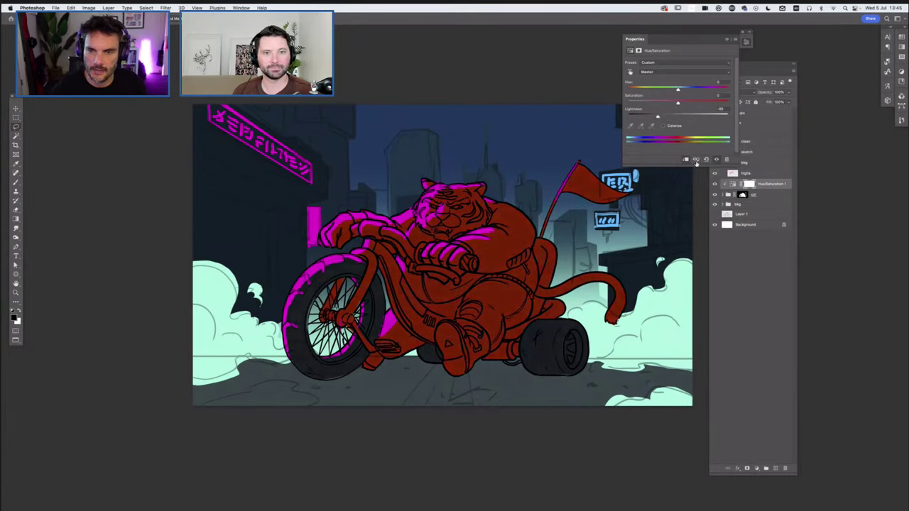
# - Close the adjustment settings, expand the art group and select Hue/Saturation 1
pyautogui.click(726, 197)
pyautogui.click(723, 195)
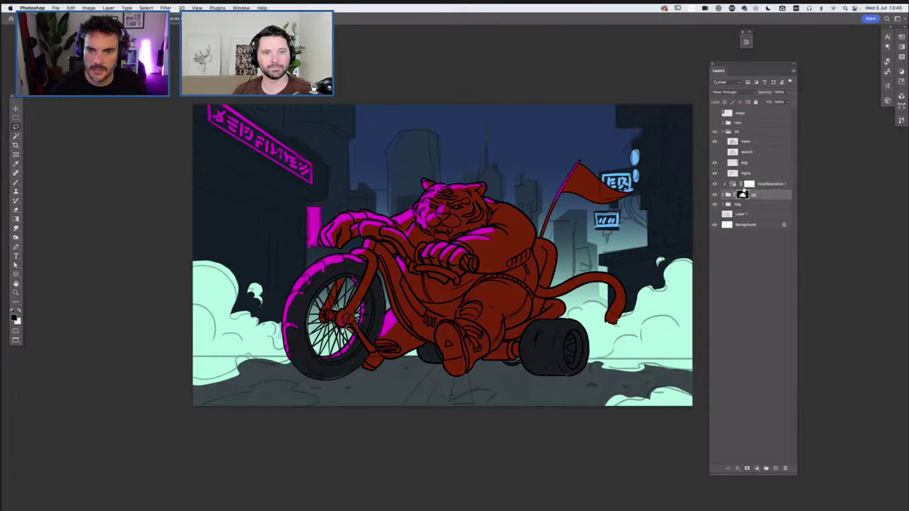
pyautogui.click(723, 195)
pyautogui.click(760, 184)
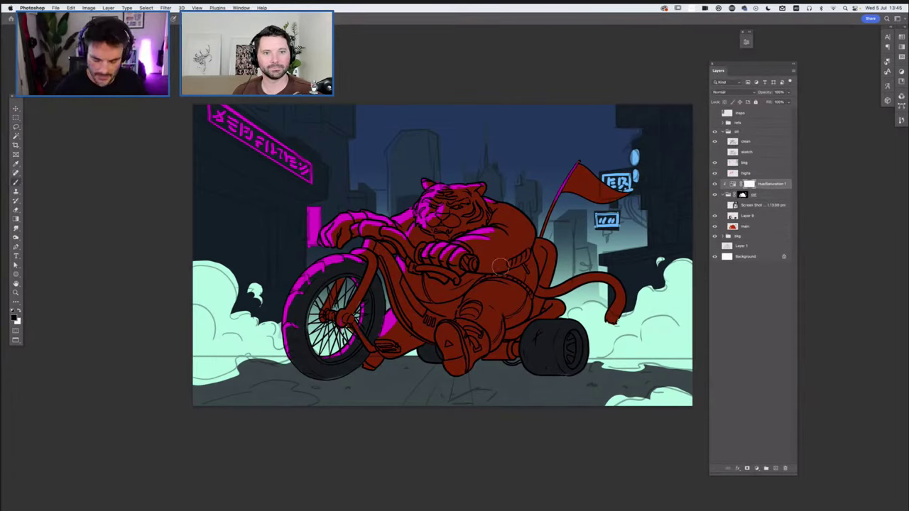
# - Paint the Hue/Saturation mask to restore brighter red on the belly, leg and rear wheel hub
pyautogui.moveTo(526, 230)
pyautogui.mouseDown()
pyautogui.moveTo(475, 267)
pyautogui.moveTo(477, 195)
pyautogui.mouseUp()
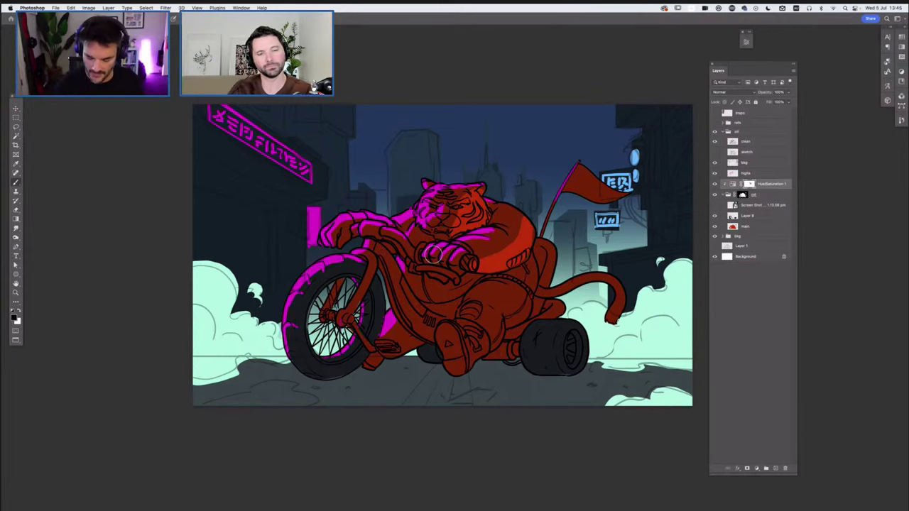
pyautogui.moveTo(500, 319)
pyautogui.mouseDown()
pyautogui.moveTo(525, 270)
pyautogui.moveTo(465, 341)
pyautogui.moveTo(490, 334)
pyautogui.mouseUp()
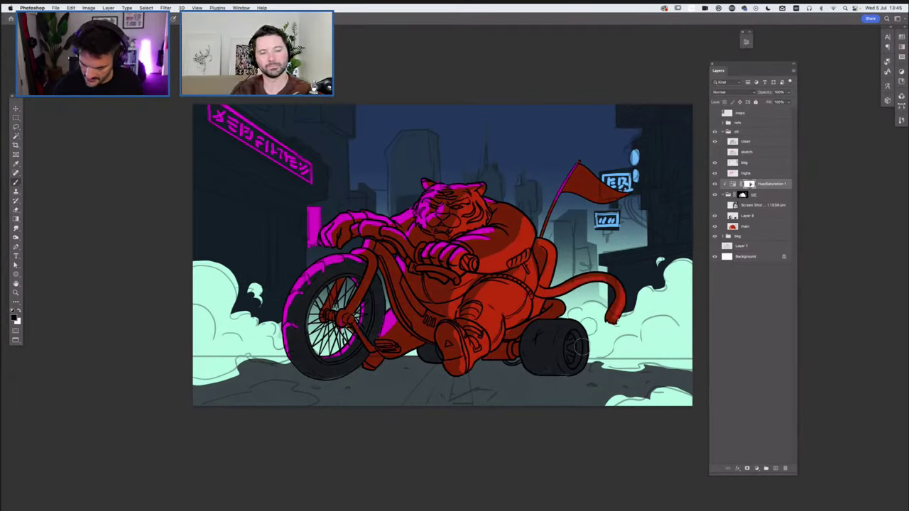
pyautogui.moveTo(571, 360); pyautogui.dragTo(572, 327)
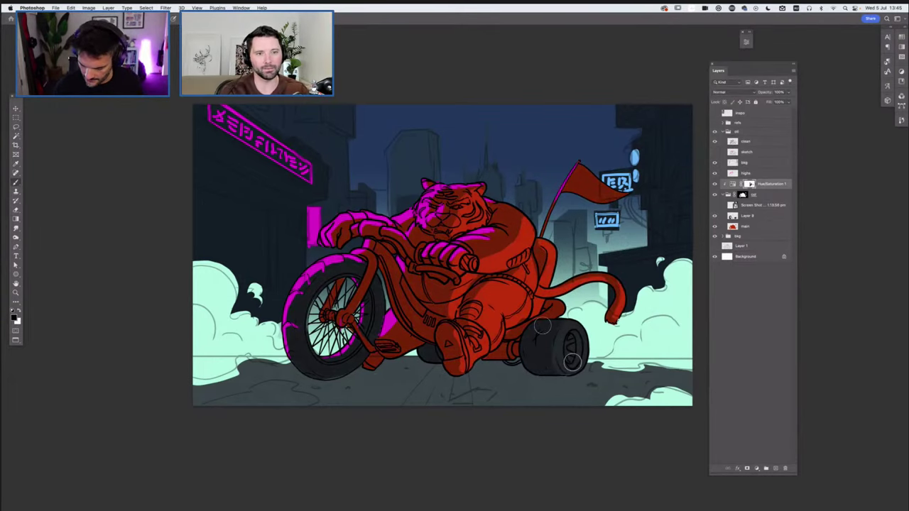
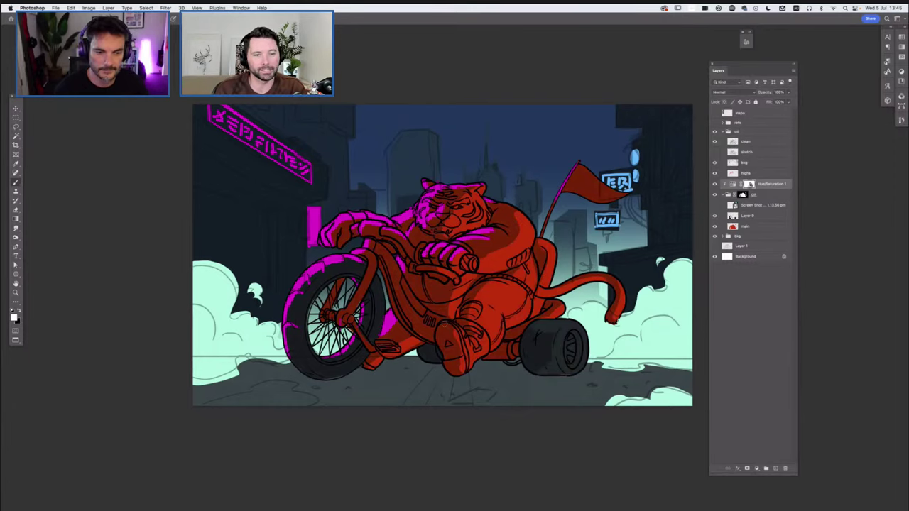
# - Swap the paint and background colours so black is the paint colour again
pyautogui.press('x')
pyautogui.press('x')
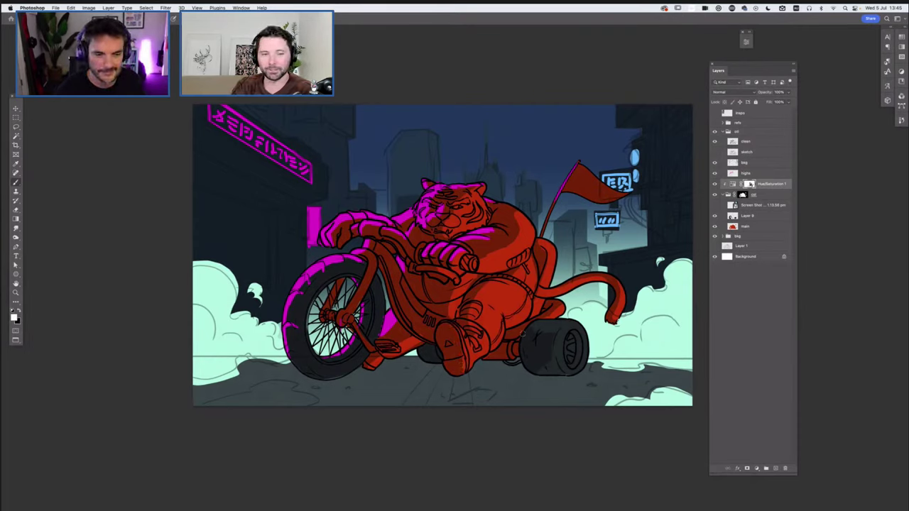
pyautogui.press('x')
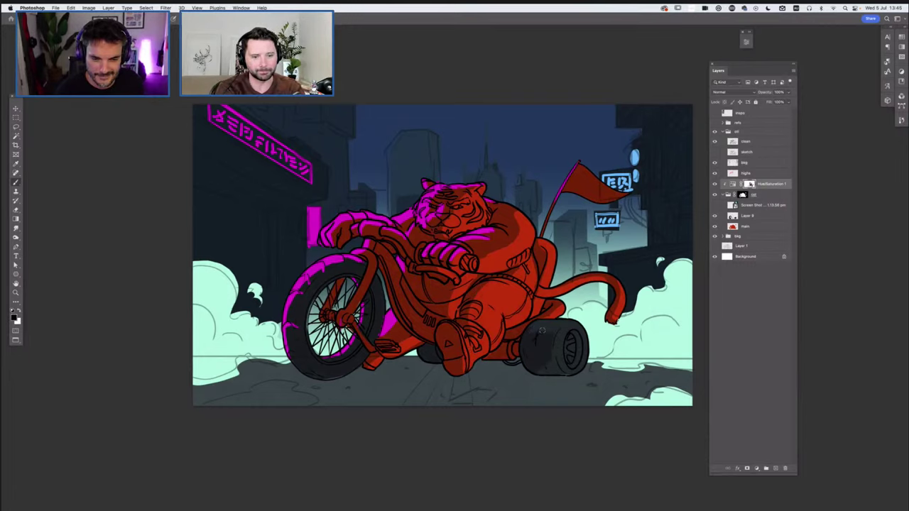
pyautogui.press('x')
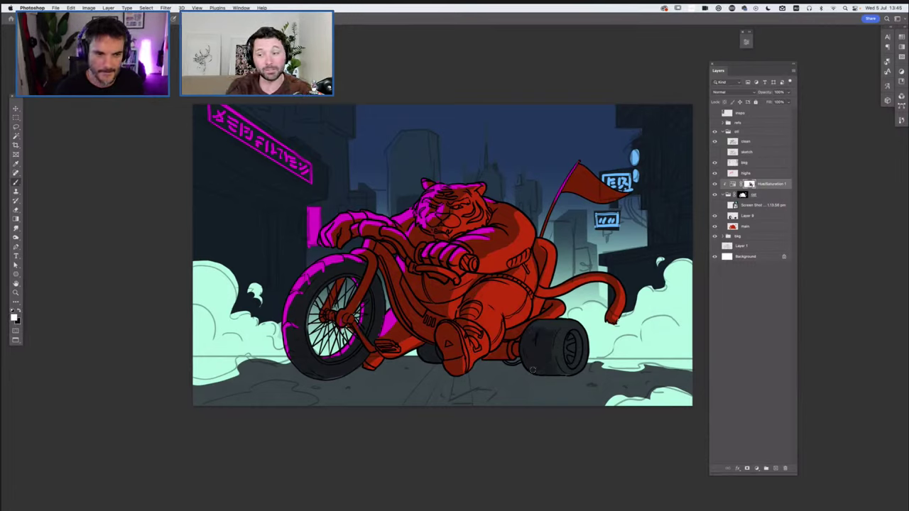
pyautogui.press('x')
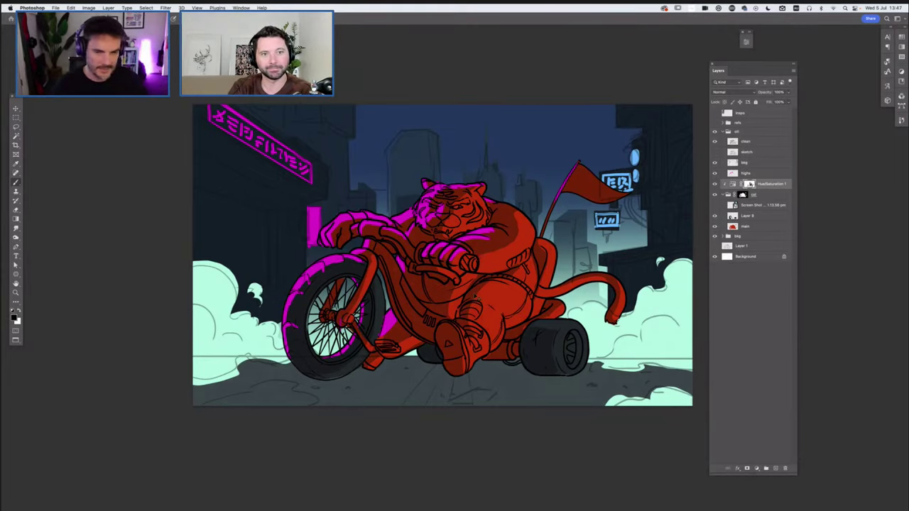
pyautogui.hotkey('ctrl', '-')
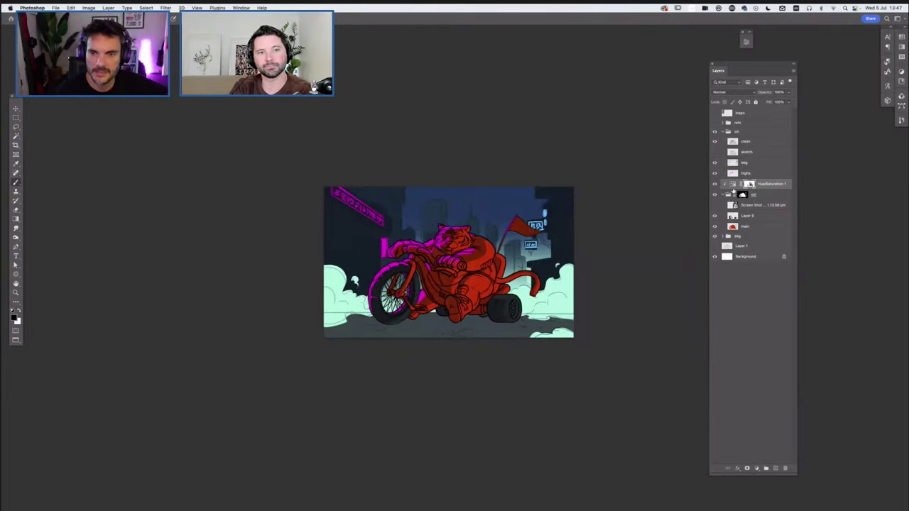
# - Lower the Hue/Saturation layer's hue, then ease it back slightly, turning the tiger's red magenta-pink
pyautogui.doubleClick(732, 186)
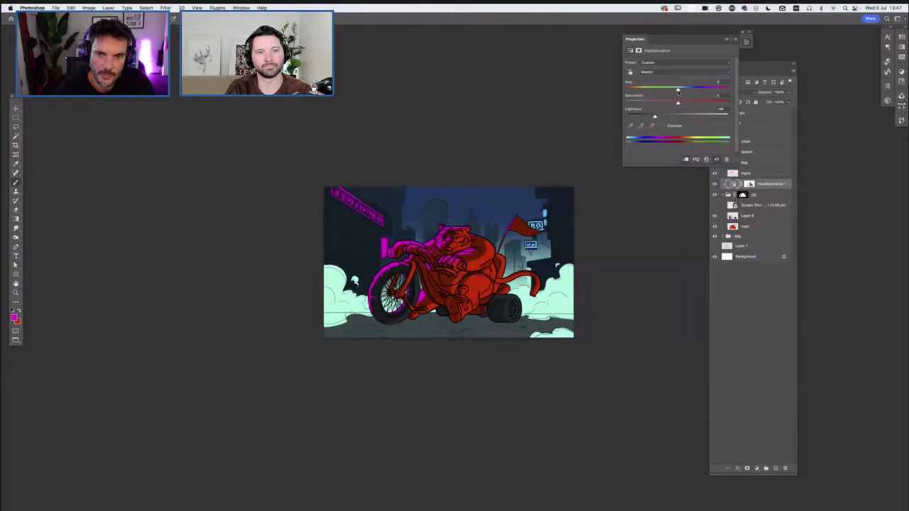
pyautogui.moveTo(678, 90); pyautogui.dragTo(662, 90)
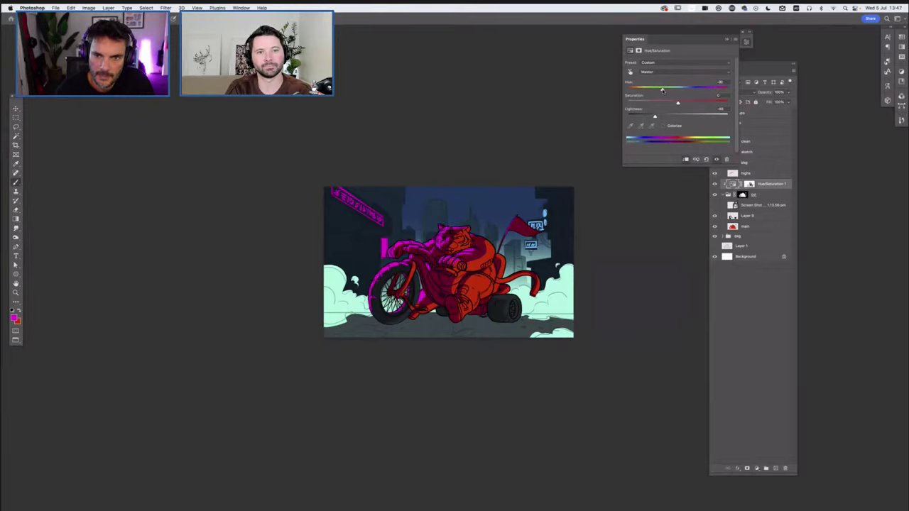
pyautogui.moveTo(661, 90); pyautogui.dragTo(664, 91)
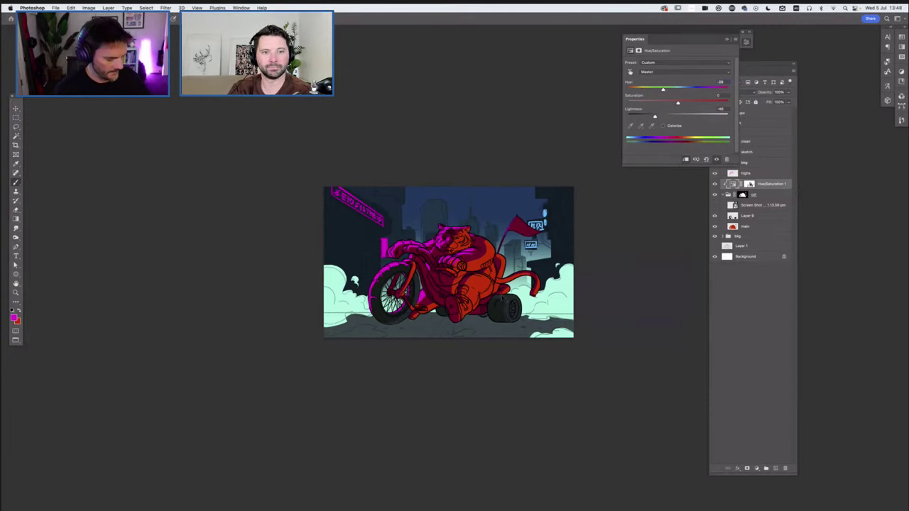
pyautogui.press('super+plus')
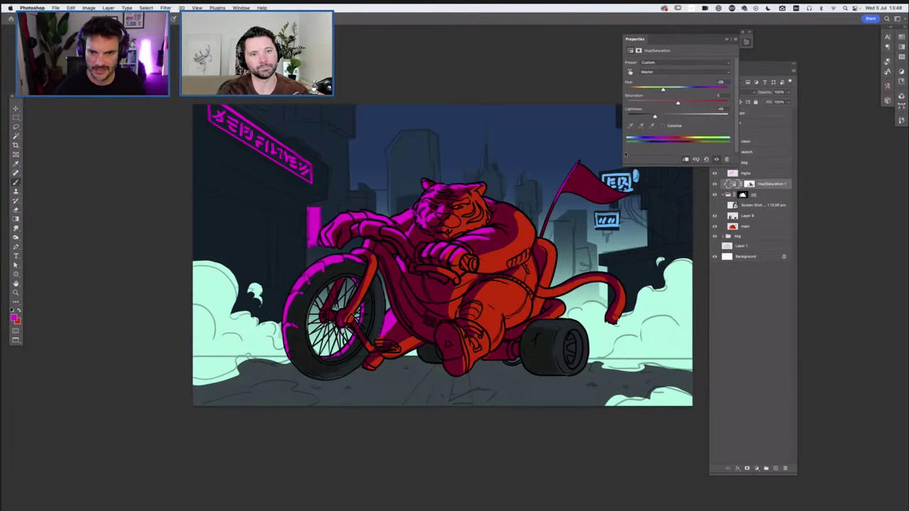
pyautogui.click(725, 40)
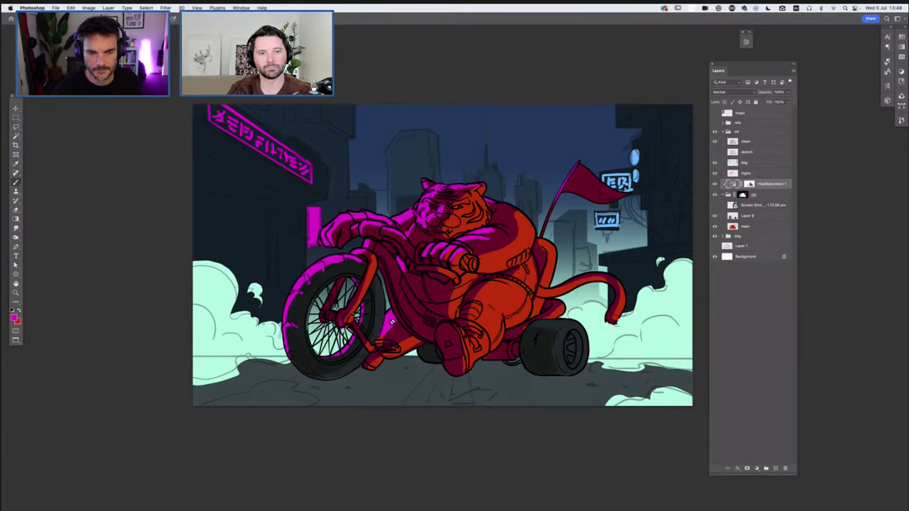
# - Close the Properties panel and make the 'highs' layer the active painting layer
pyautogui.hscroll(3, 582, 324)
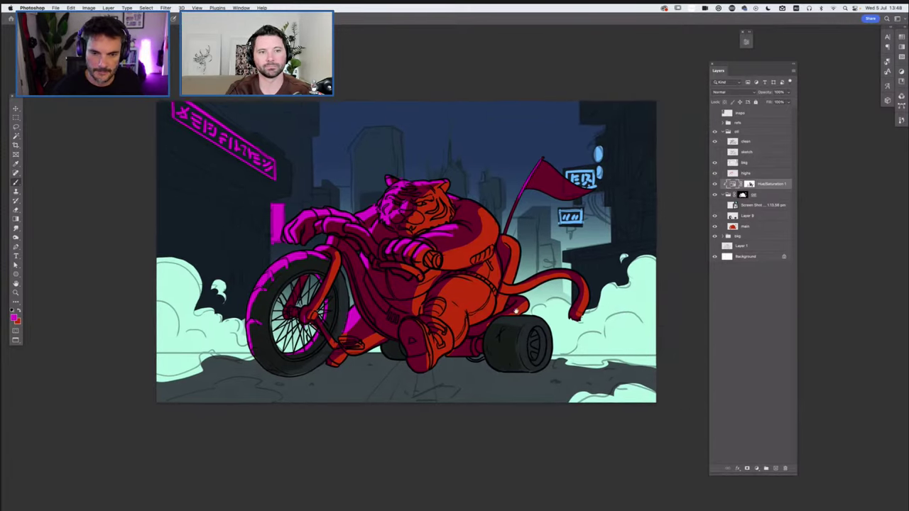
pyautogui.hscroll(3, 571, 309)
pyautogui.hscroll(-3, 570, 306)
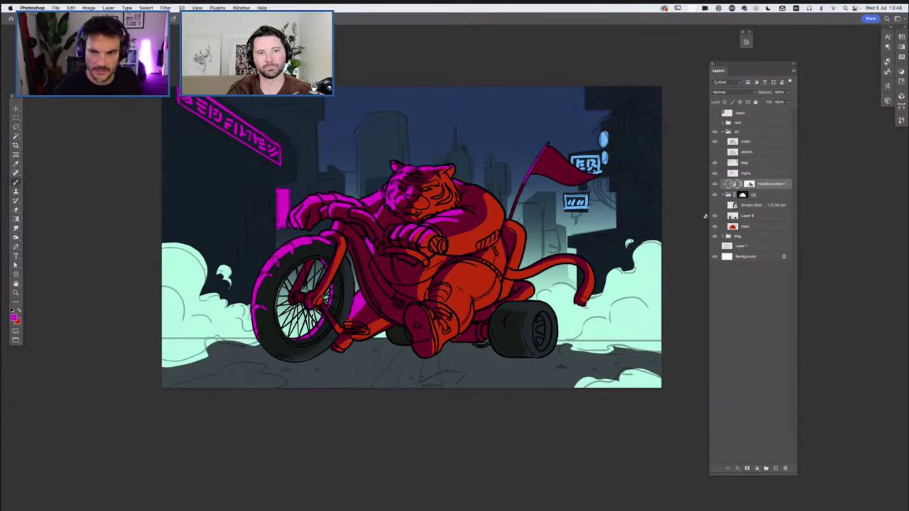
pyautogui.click(723, 196)
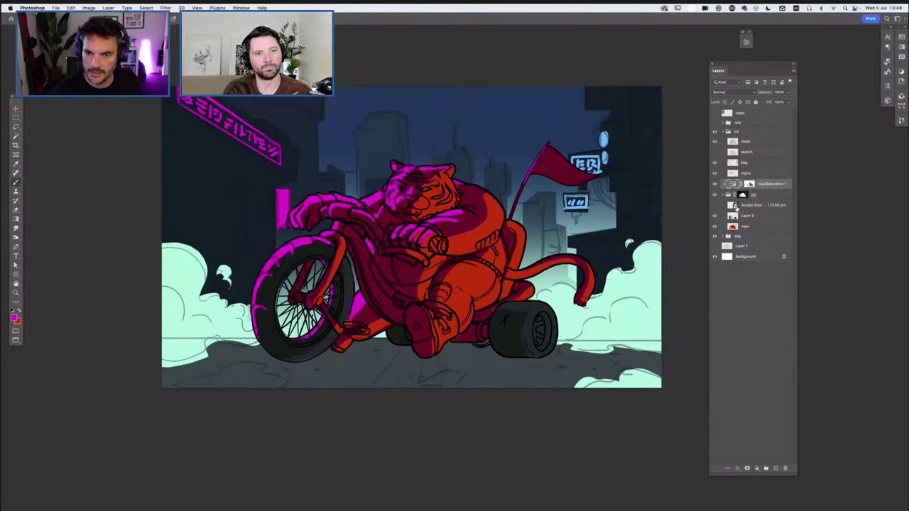
pyautogui.click(745, 174)
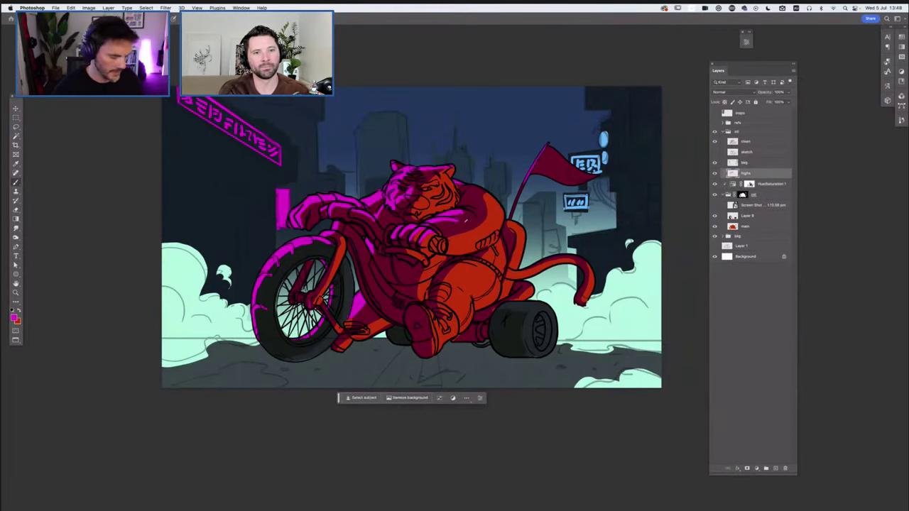
# - Sample the neon sign's light blue and brush rim highlights along the tiger's back and tail
pyautogui.keyDown('alt'); pyautogui.click(588, 198); pyautogui.keyUp('alt')
pyautogui.moveTo(514, 270); pyautogui.dragTo(523, 238)
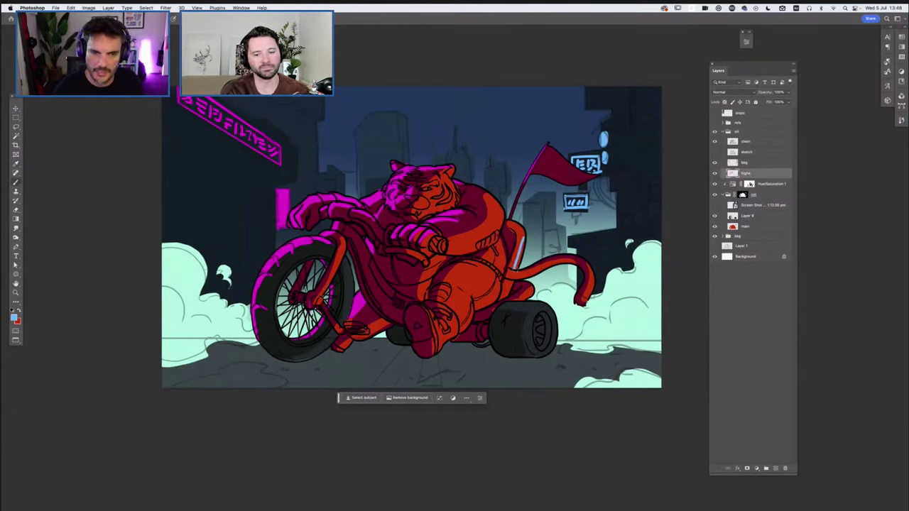
pyautogui.hotkey('ctrl', 'z')
pyautogui.moveTo(516, 268)
pyautogui.mouseDown()
pyautogui.moveTo(523, 230)
pyautogui.moveTo(501, 211)
pyautogui.moveTo(497, 235)
pyautogui.moveTo(473, 253)
pyautogui.mouseUp()
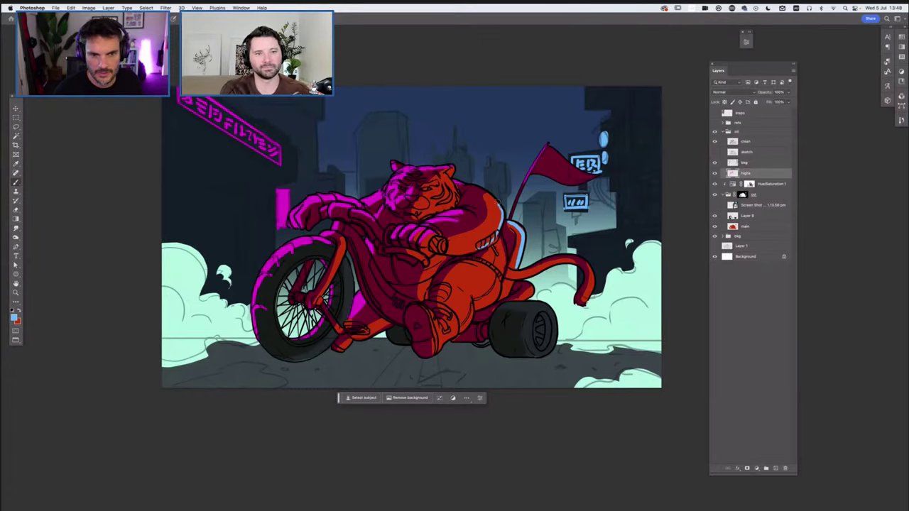
pyautogui.moveTo(504, 271); pyautogui.dragTo(499, 237)
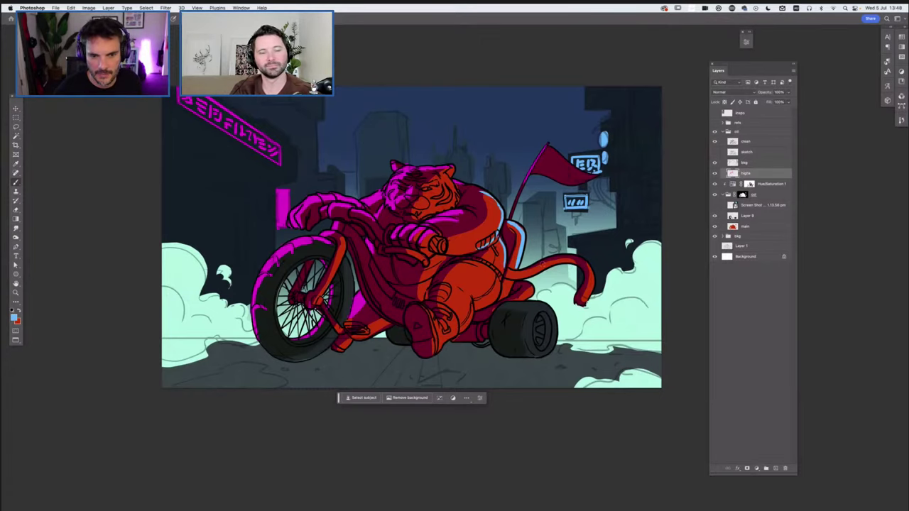
pyautogui.moveTo(524, 269)
pyautogui.mouseDown()
pyautogui.moveTo(566, 256)
pyautogui.moveTo(593, 274)
pyautogui.mouseUp()
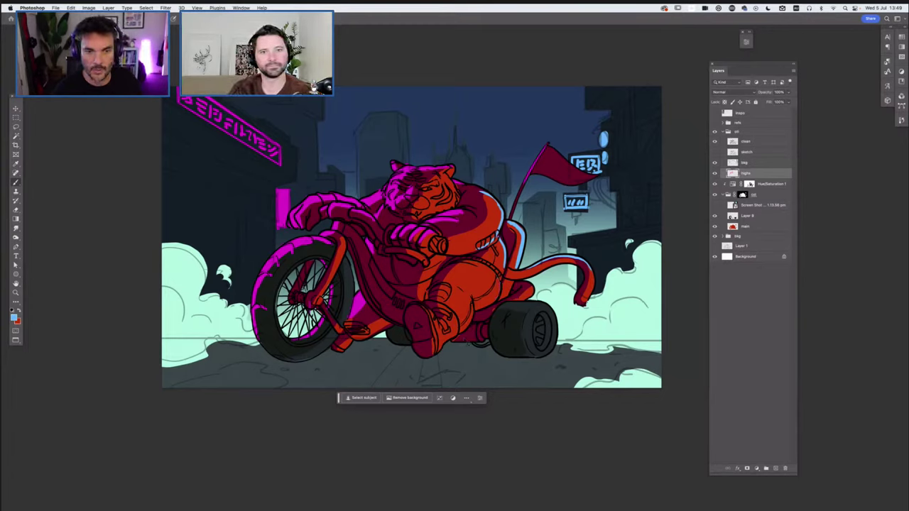
pyautogui.hotkey('ctrl', 'z')
pyautogui.hotkey('ctrl', 'z')
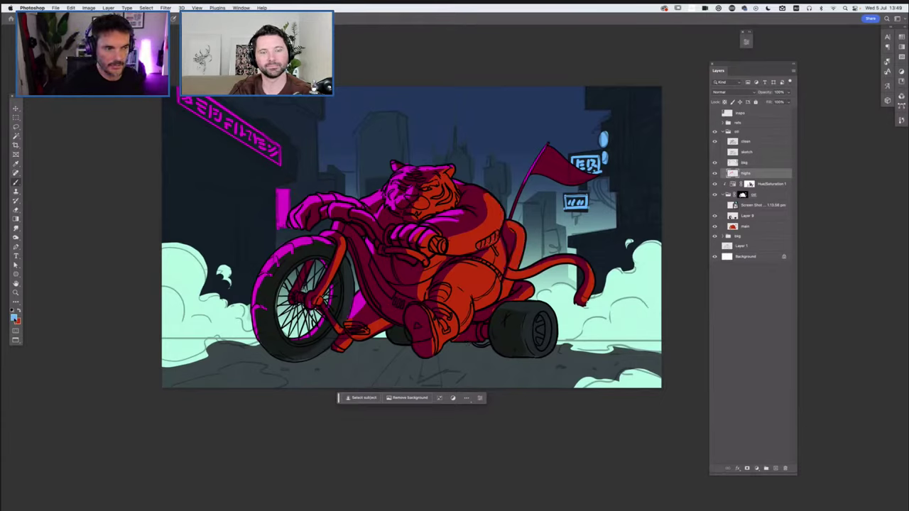
pyautogui.press('f12')
# - Choose a warm yellow-orange as the new paint colour
pyautogui.click(250, 215)
pyautogui.moveTo(250, 215); pyautogui.dragTo(250, 213)
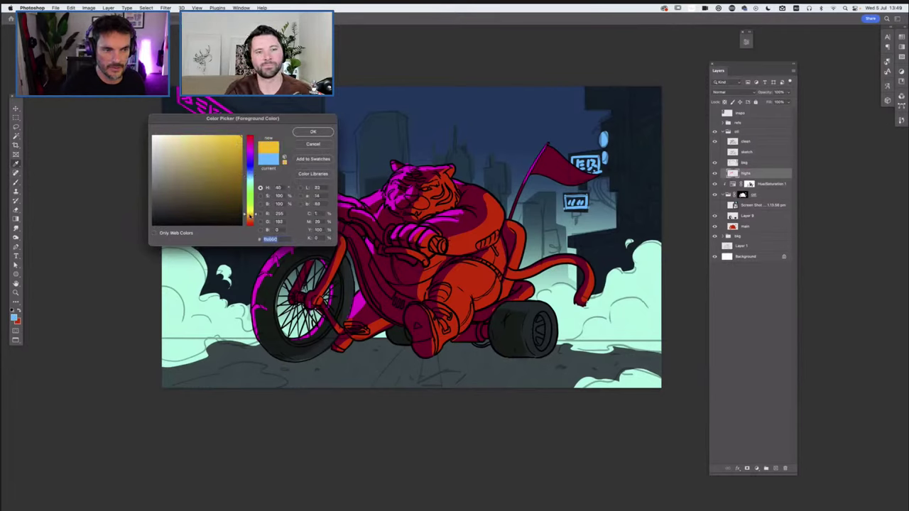
pyautogui.moveTo(253, 214); pyautogui.dragTo(253, 215)
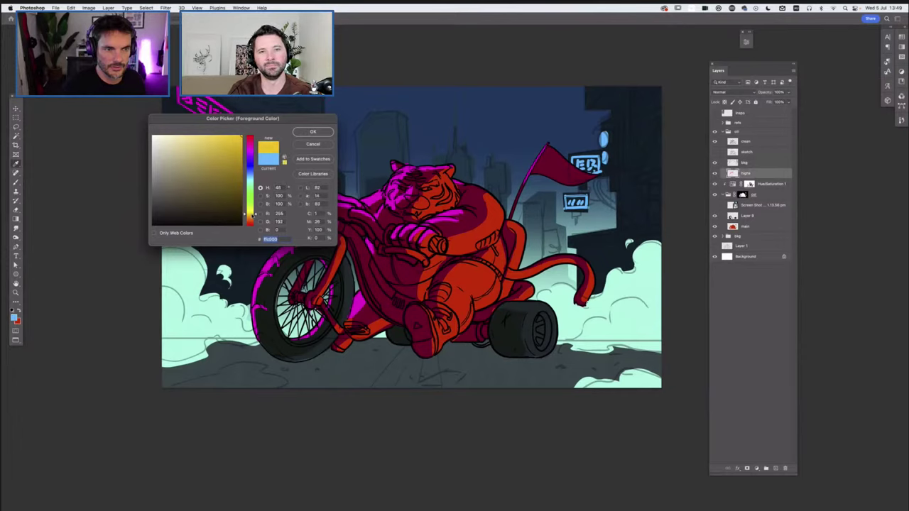
pyautogui.click(313, 131)
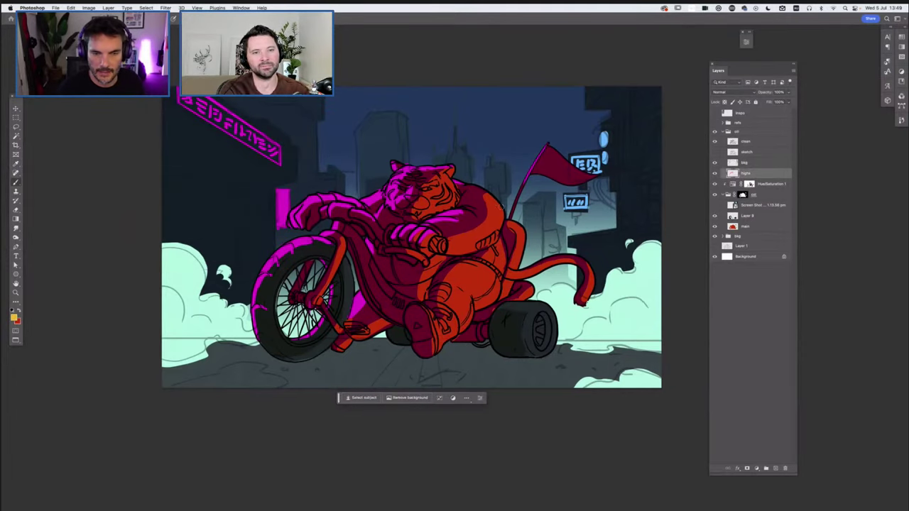
# - Paint yellow-orange rim highlights on the tiger's back, shoulder, back leg, rear tyre and tail edge
pyautogui.moveTo(500, 204)
pyautogui.mouseDown()
pyautogui.moveTo(500, 232)
pyautogui.moveTo(475, 250)
pyautogui.mouseUp()
pyautogui.moveTo(505, 222)
pyautogui.mouseDown()
pyautogui.moveTo(524, 236)
pyautogui.moveTo(522, 264)
pyautogui.mouseUp()
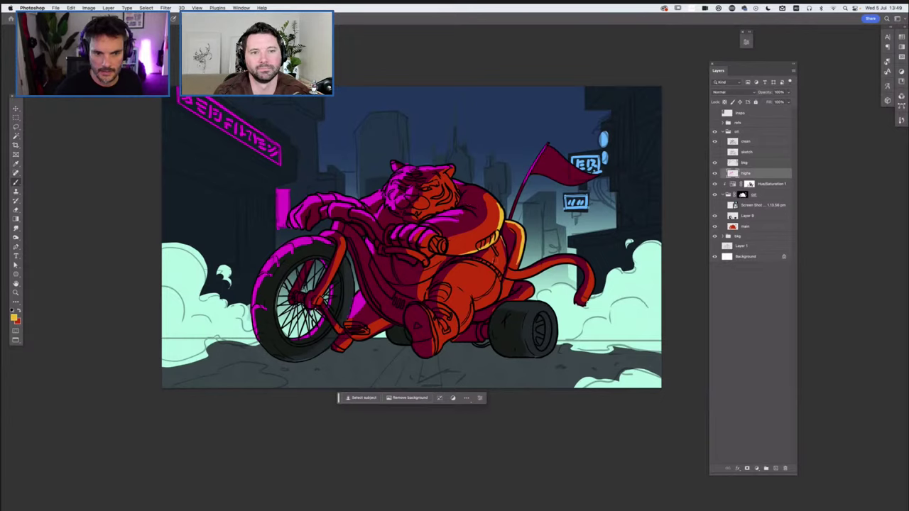
pyautogui.moveTo(458, 185); pyautogui.dragTo(454, 206)
pyautogui.moveTo(502, 243); pyautogui.dragTo(502, 285)
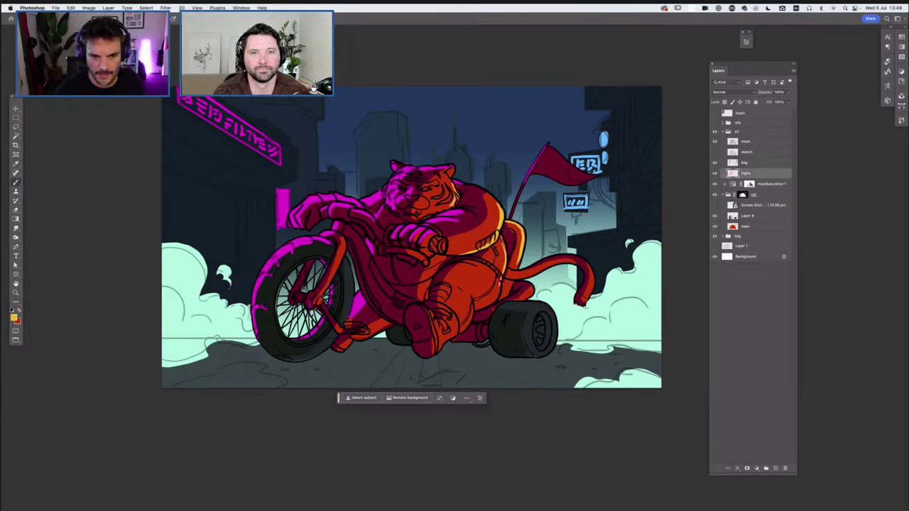
pyautogui.moveTo(549, 318); pyautogui.dragTo(554, 342)
pyautogui.moveTo(553, 303)
pyautogui.mouseDown()
pyautogui.moveTo(525, 334)
pyautogui.moveTo(531, 328)
pyautogui.mouseUp()
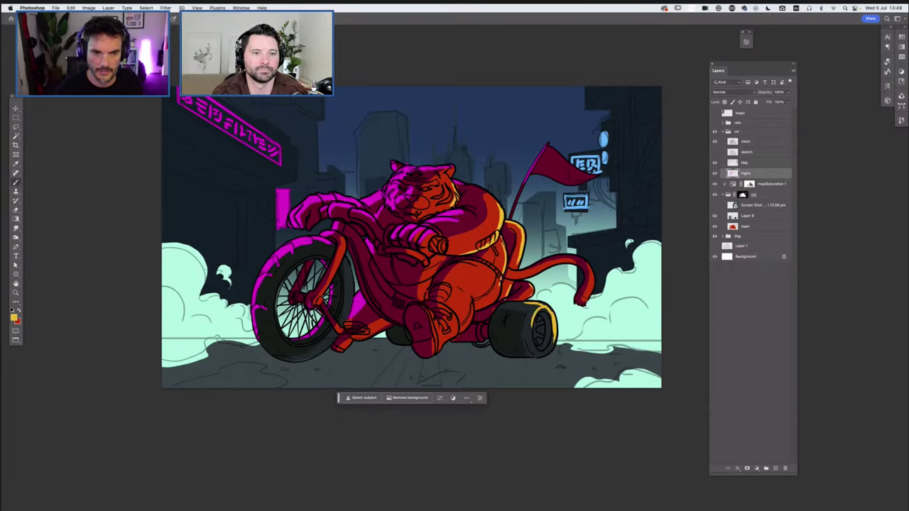
pyautogui.moveTo(507, 282)
pyautogui.mouseDown()
pyautogui.moveTo(497, 301)
pyautogui.moveTo(436, 349)
pyautogui.mouseUp()
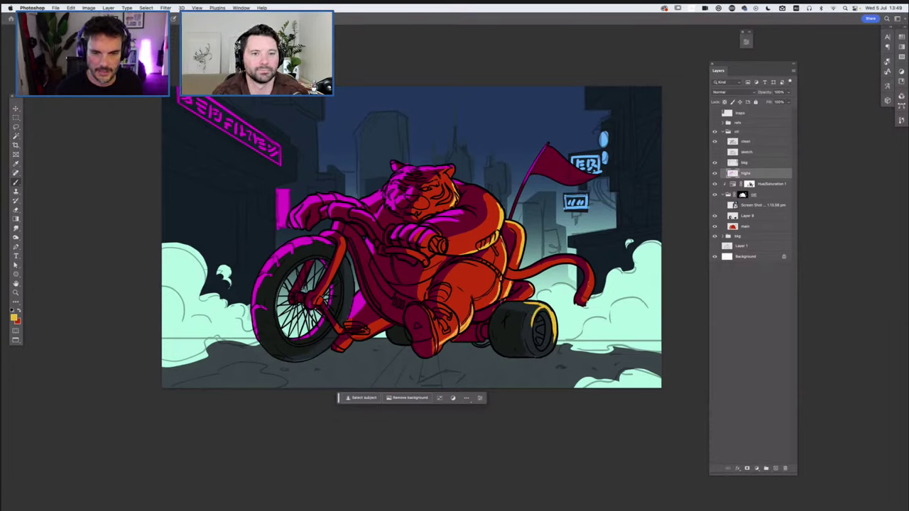
pyautogui.moveTo(588, 270); pyautogui.dragTo(592, 303)
pyautogui.moveTo(578, 254); pyautogui.dragTo(591, 279)
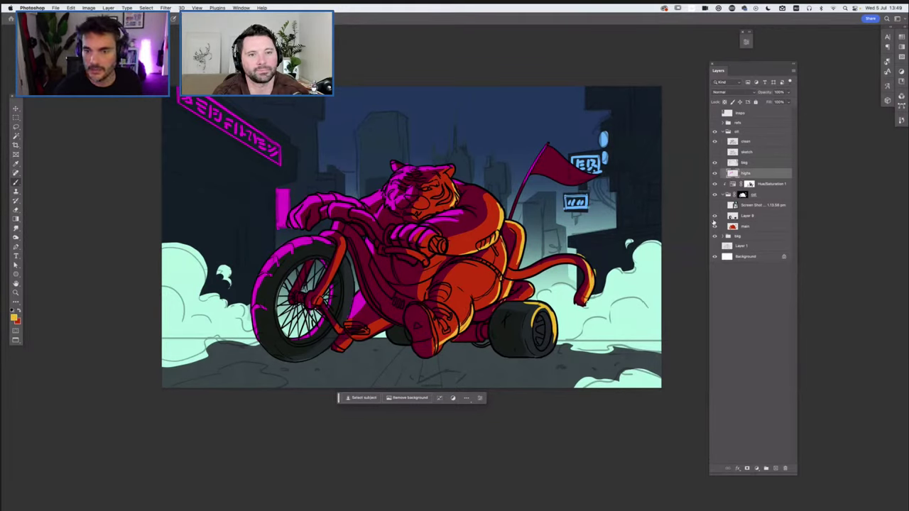
# - Create a new layer named 'yellow' directly beneath smoke inside the bg group
pyautogui.click(723, 237)
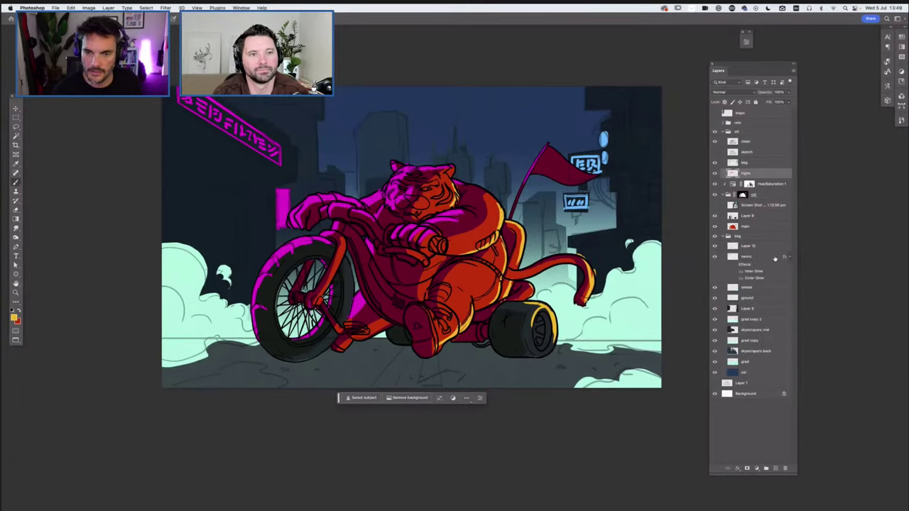
pyautogui.click(783, 257)
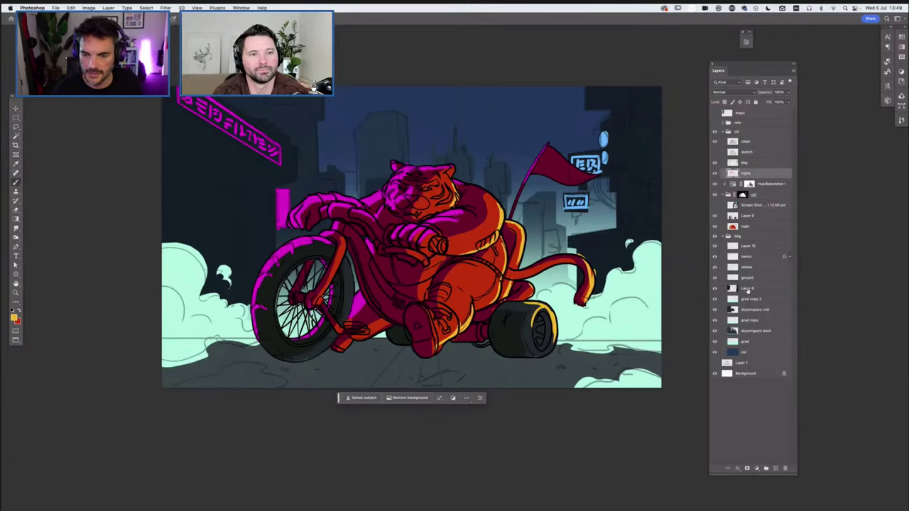
pyautogui.click(743, 272)
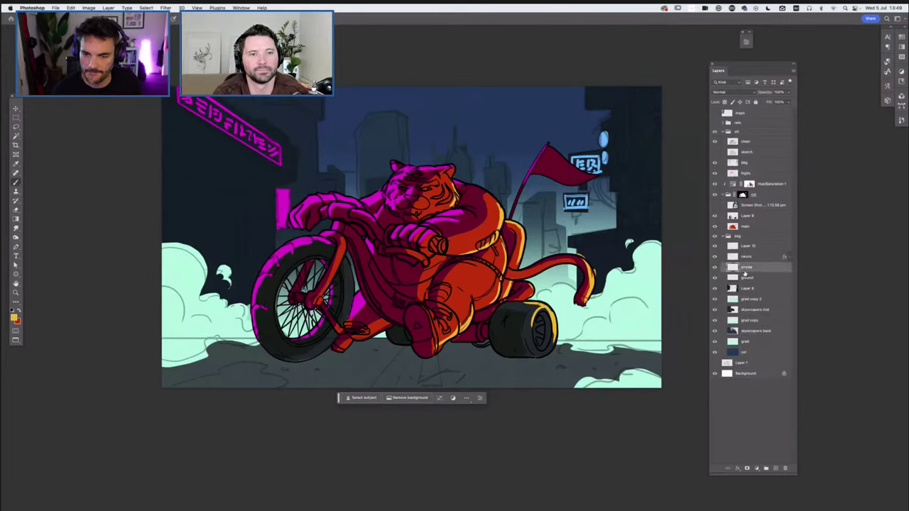
pyautogui.click(775, 468)
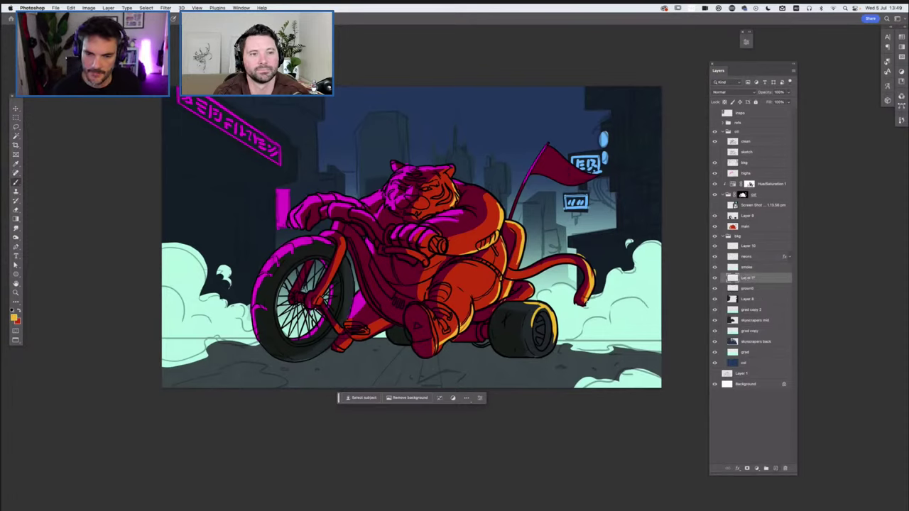
pyautogui.doubleClick(747, 278)
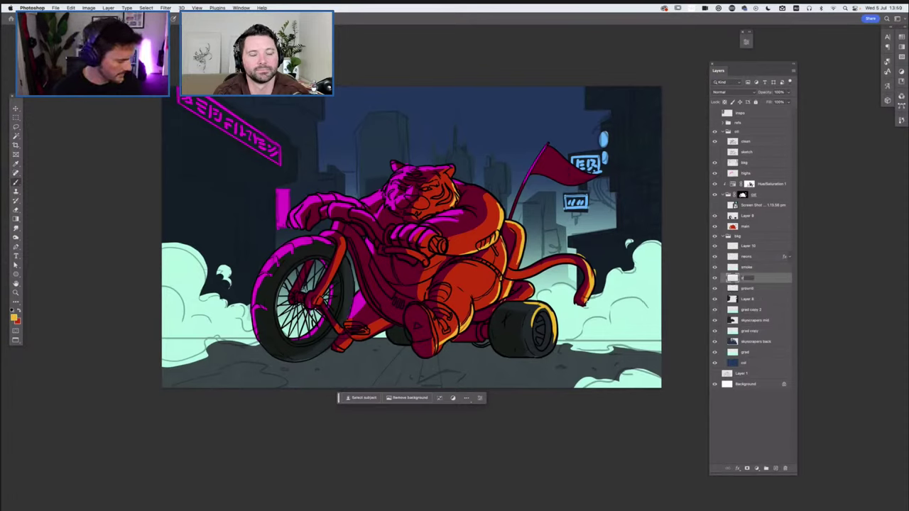
pyautogui.write('yellow')
pyautogui.press('Return')
pyautogui.press('g')
pyautogui.press('super+minus')
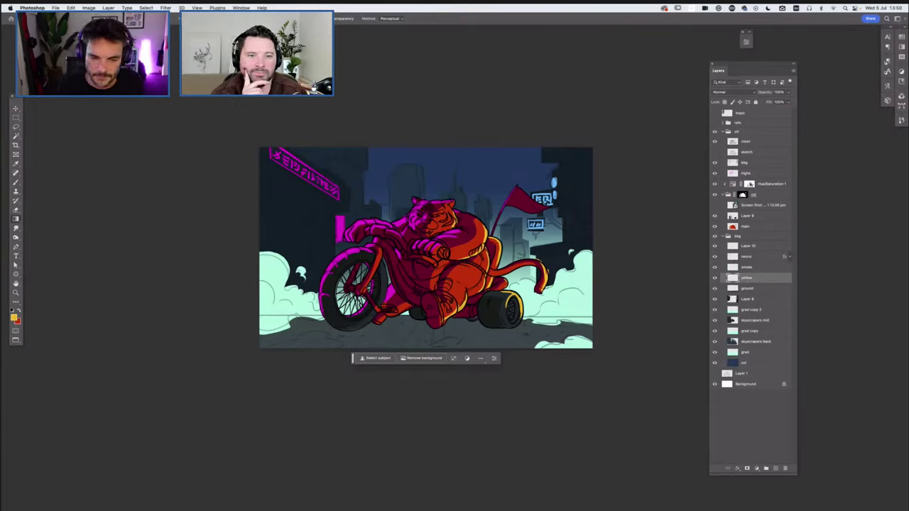
# - Drag a yellow gradient from the lower right toward the centre, then collapse the bg group
pyautogui.moveTo(453, 222); pyautogui.dragTo(610, 318)
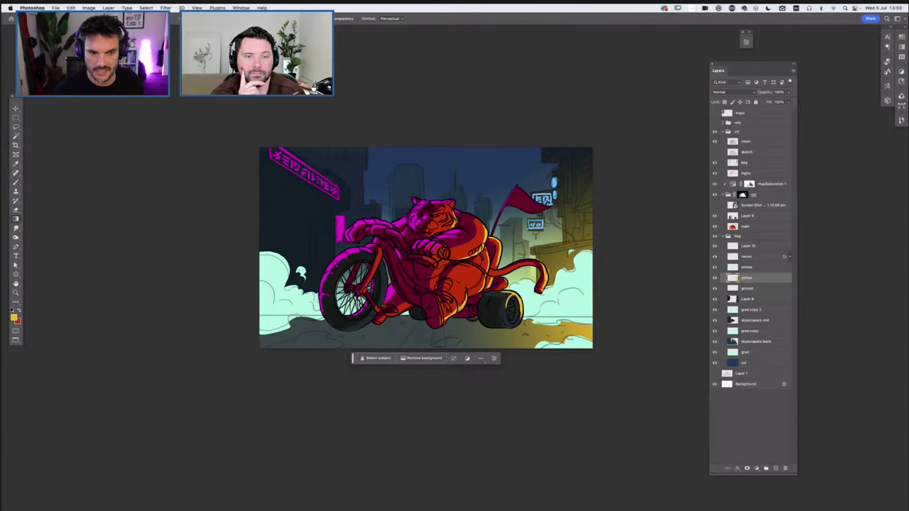
pyautogui.hotkey('ctrl', '+')
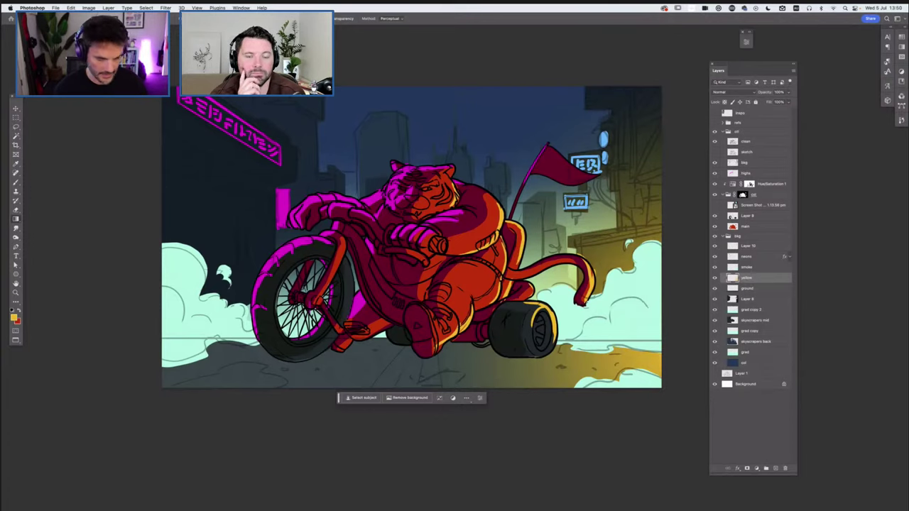
pyautogui.hotkey('ctrl', '-')
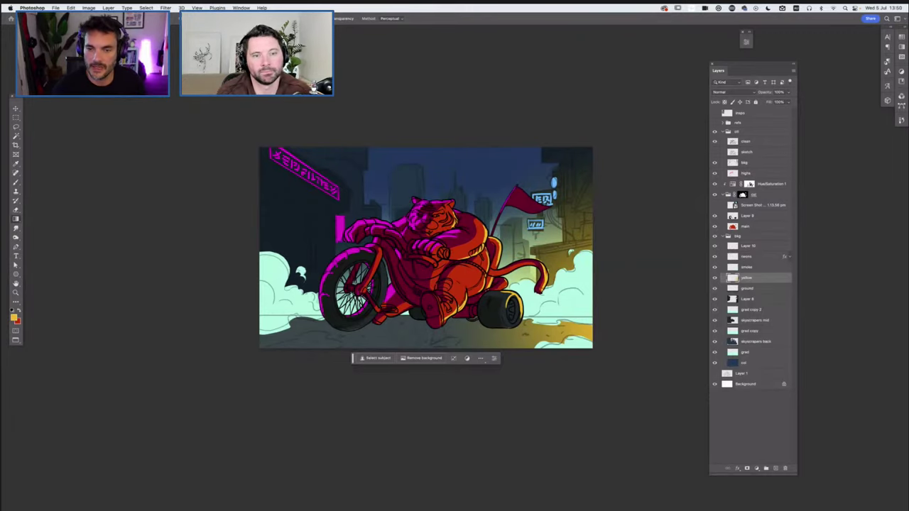
pyautogui.click(727, 235)
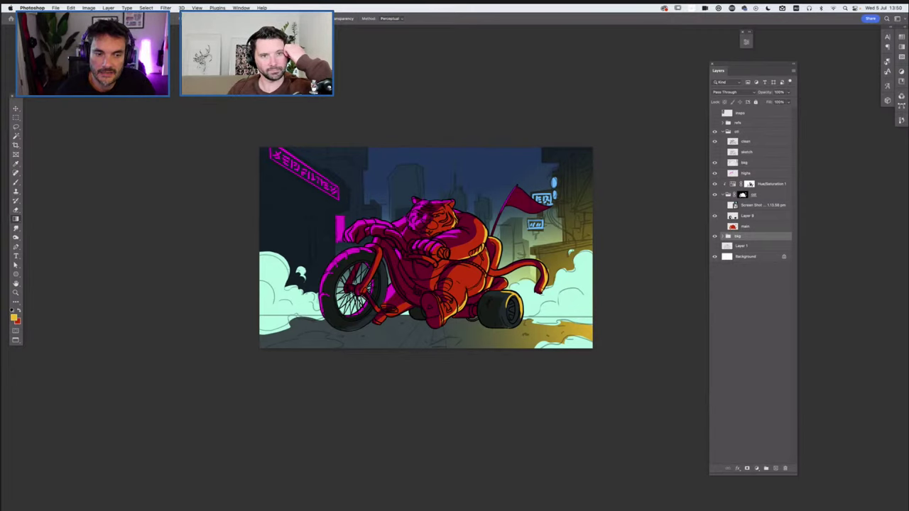
pyautogui.hotkey('ctrl', ',')
pyautogui.hotkey('ctrl', ',')
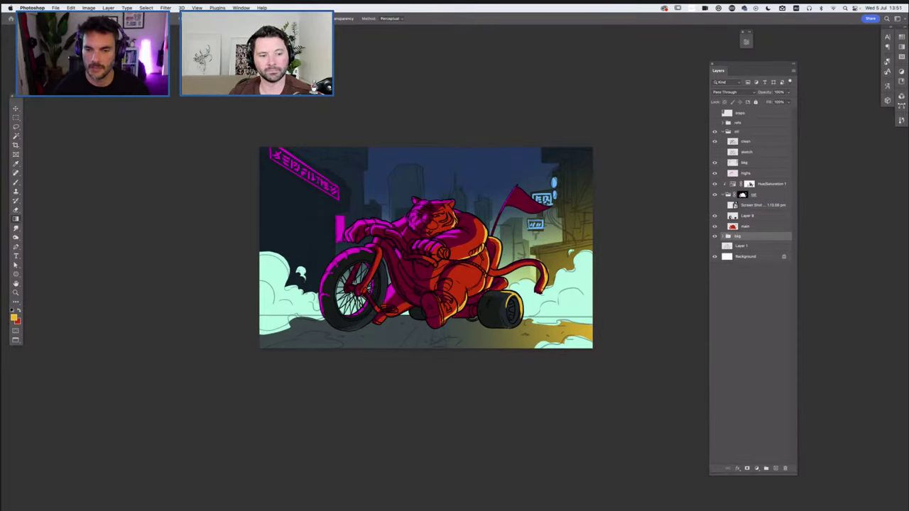
# - Select the ground layer and set the foreground colour to dark blue-grey #203335
pyautogui.click(723, 235)
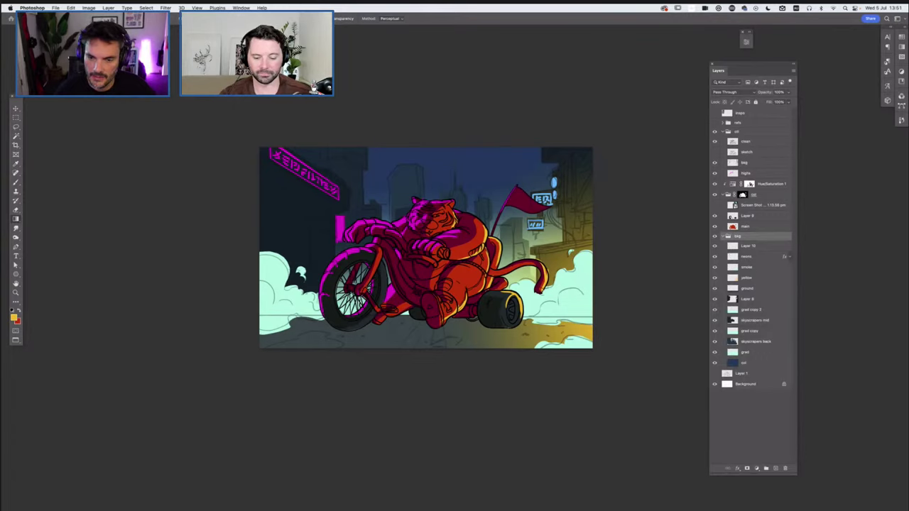
pyautogui.click(746, 288)
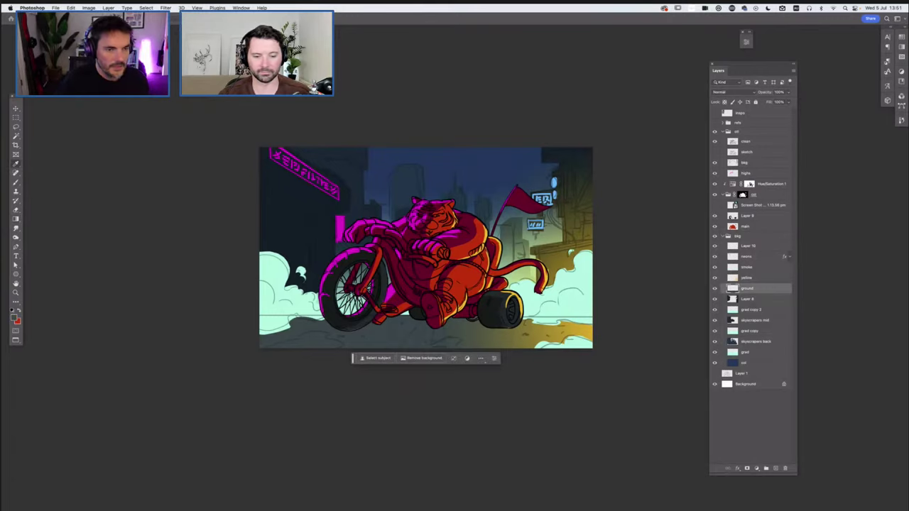
pyautogui.click(15, 318)
pyautogui.moveTo(182, 200); pyautogui.dragTo(195, 210)
pyautogui.press('Return')
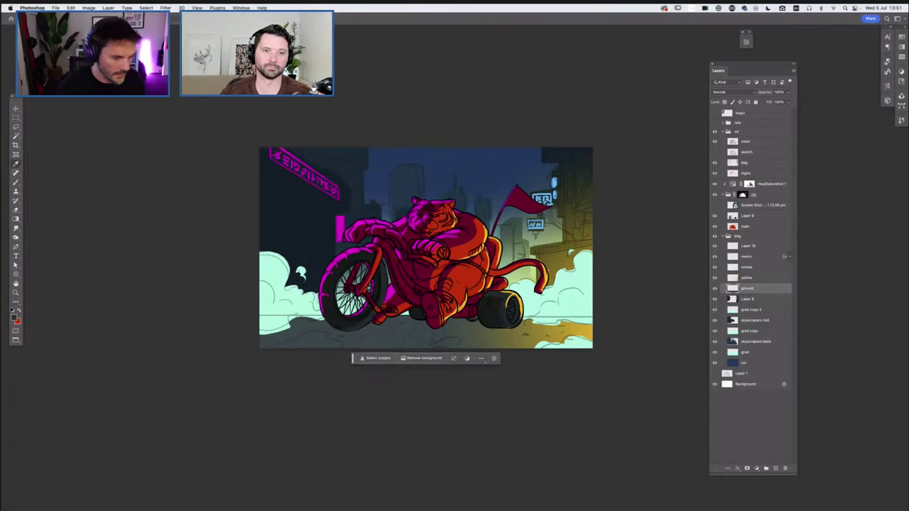
# - Drag a #203335 gradient along the bottom of the canvas to darken the ground
pyautogui.moveTo(246, 328); pyautogui.dragTo(368, 334)
pyautogui.moveTo(281, 323); pyautogui.dragTo(405, 335)
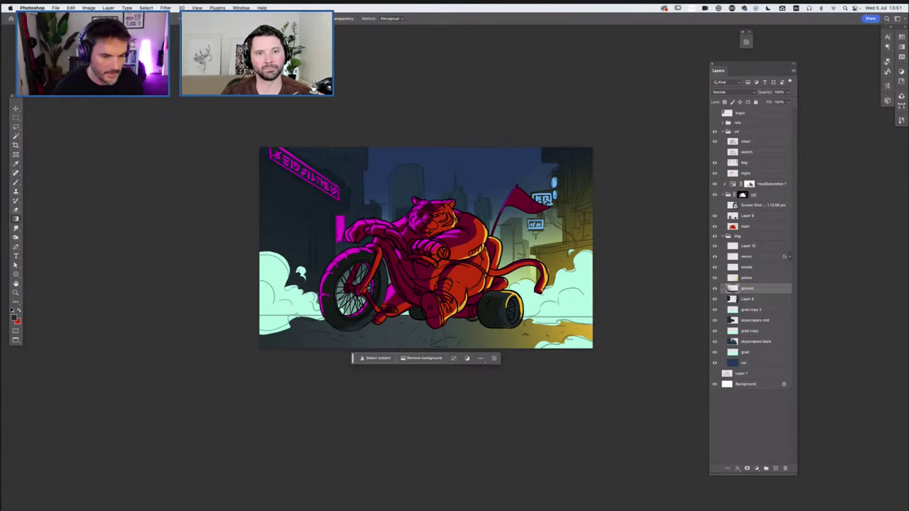
pyautogui.press('super+plus')
pyautogui.hscroll(-5, 441, 213)
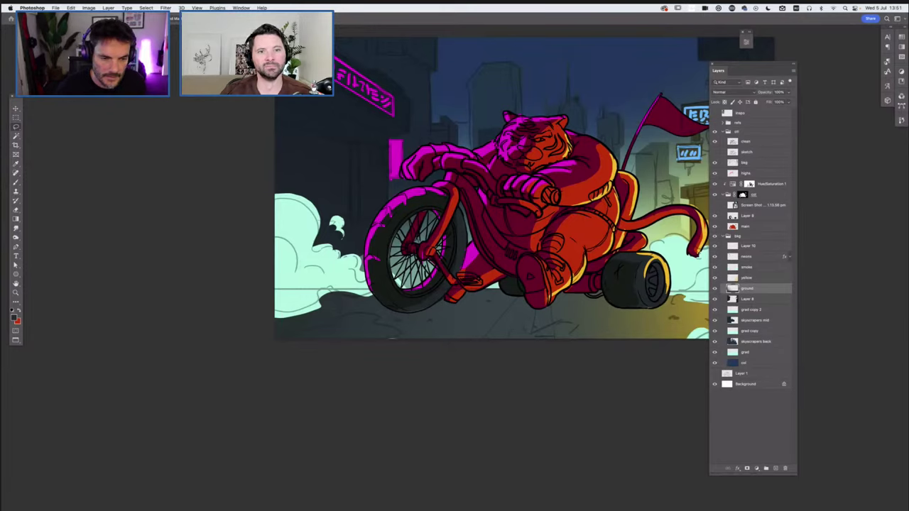
# - Lasso a puddle below the front wheel on a new layer and fill it with a magenta gradient
pyautogui.moveTo(390, 332)
pyautogui.mouseDown()
pyautogui.moveTo(333, 317)
pyautogui.moveTo(341, 339)
pyautogui.moveTo(400, 337)
pyautogui.mouseUp()
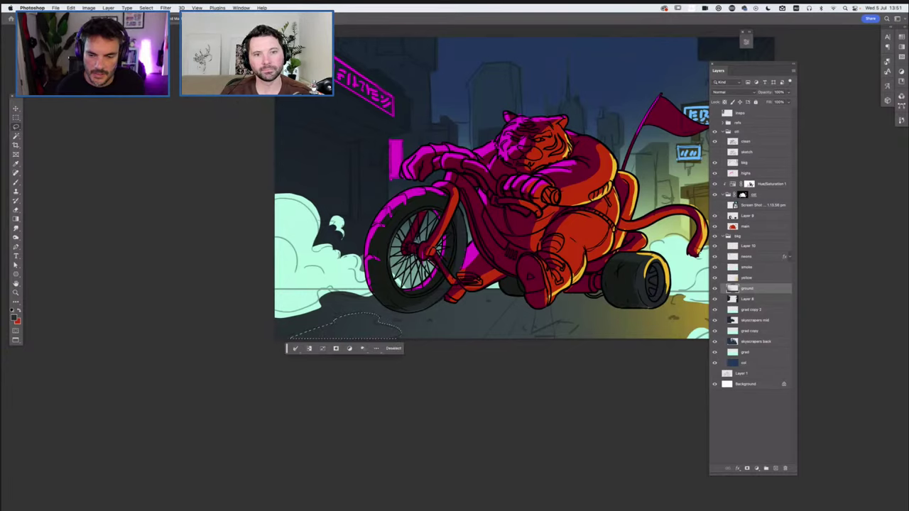
pyautogui.press('super+j')
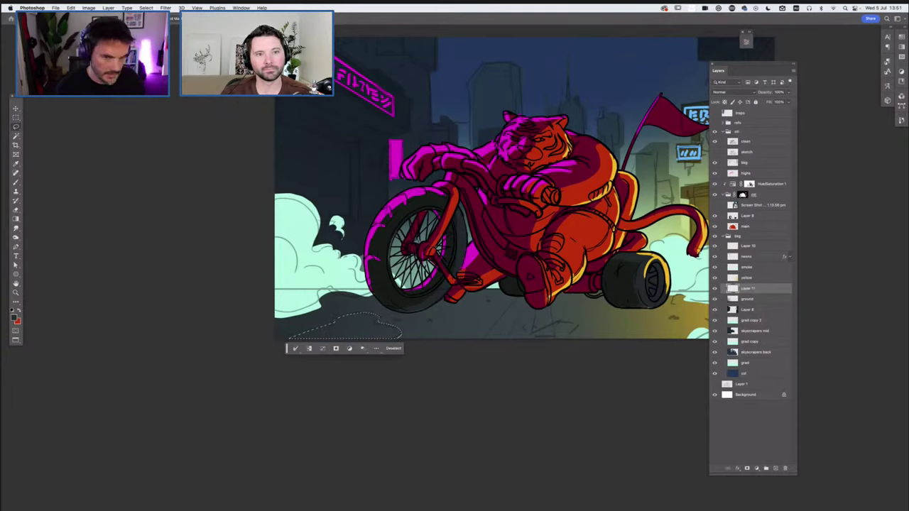
pyautogui.press('g')
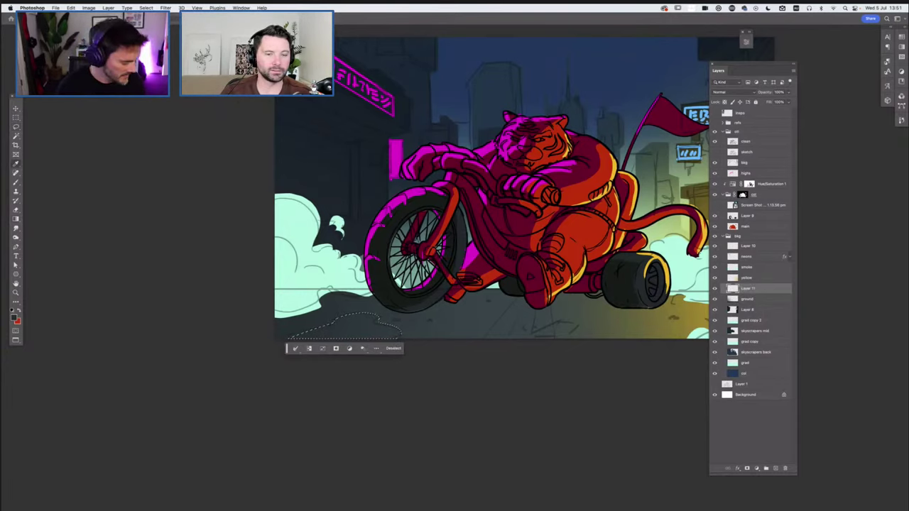
pyautogui.press('g')
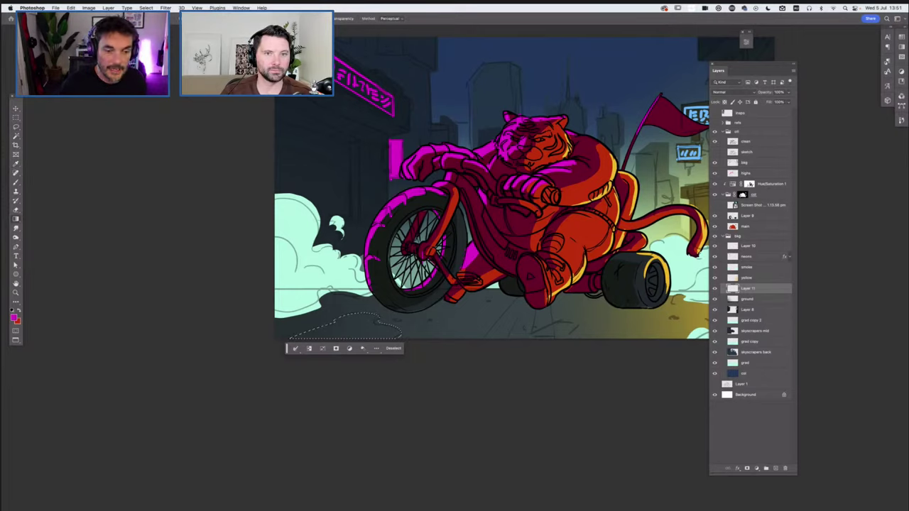
pyautogui.moveTo(357, 340); pyautogui.dragTo(356, 295)
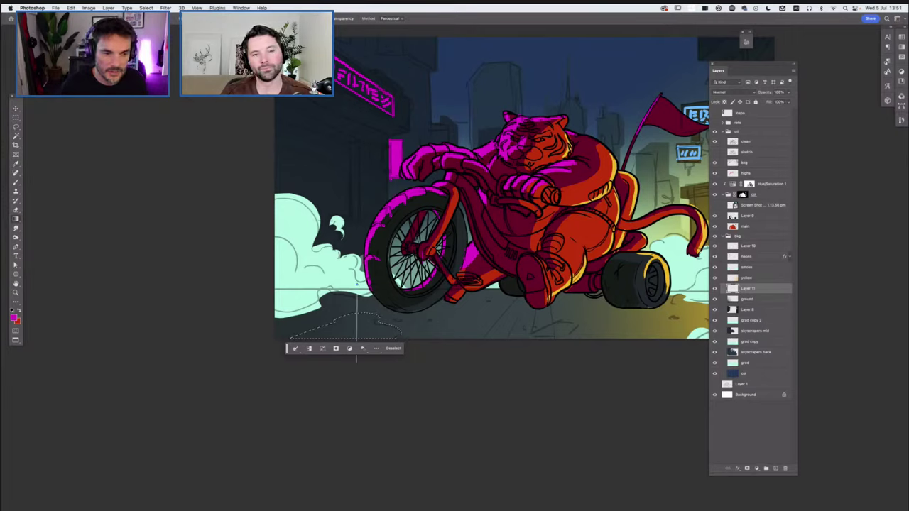
pyautogui.moveTo(328, 339); pyautogui.dragTo(316, 318)
pyautogui.press('Return')
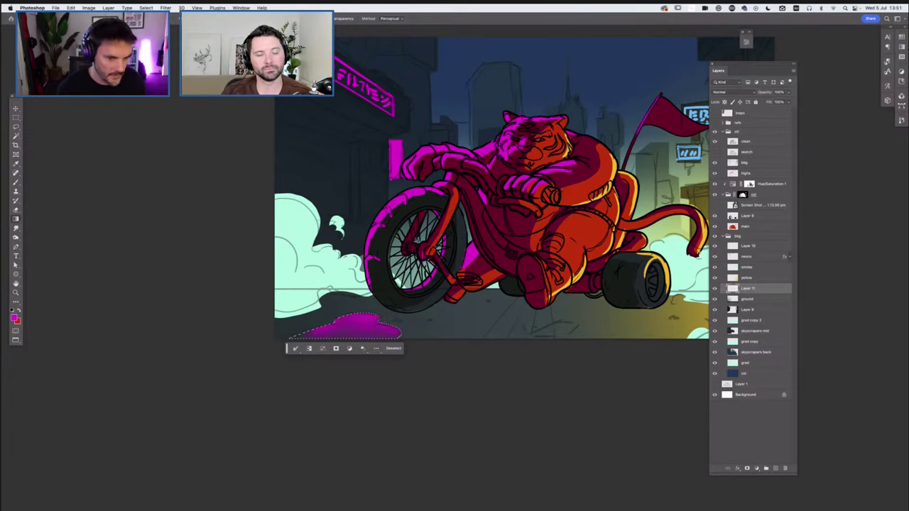
pyautogui.hotkey('ctrl', 'd')
# - Extend the puddle behind the wheel with darker purple, deselect, and make smoke the active layer
pyautogui.press('l')
pyautogui.moveTo(297, 263)
pyautogui.mouseDown()
pyautogui.moveTo(412, 299)
pyautogui.moveTo(435, 292)
pyautogui.moveTo(394, 310)
pyautogui.moveTo(482, 339)
pyautogui.moveTo(274, 339)
pyautogui.mouseUp()
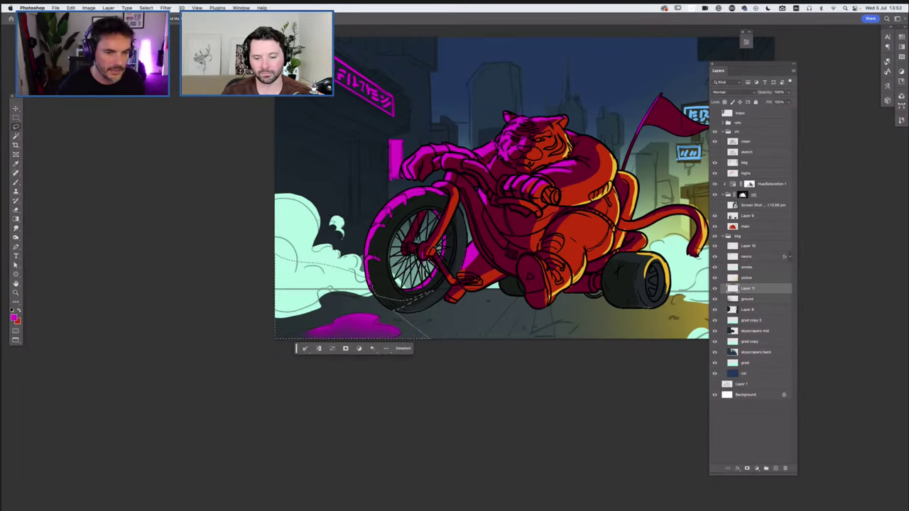
pyautogui.moveTo(320, 312); pyautogui.dragTo(369, 302)
pyautogui.press('super+minus')
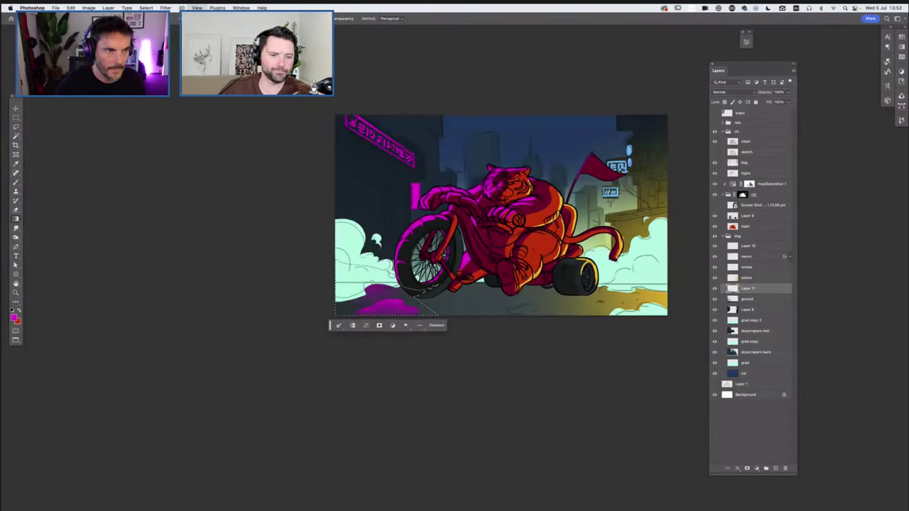
pyautogui.press('super+minus')
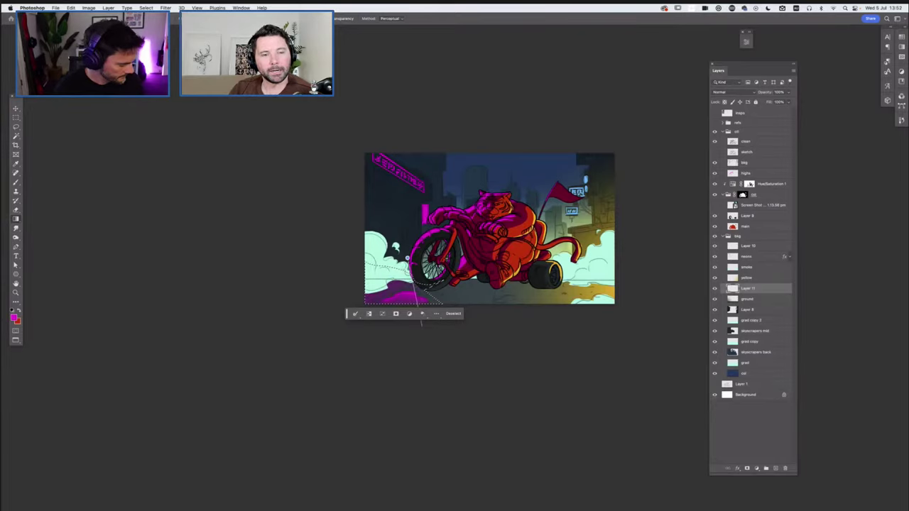
pyautogui.press('super+d')
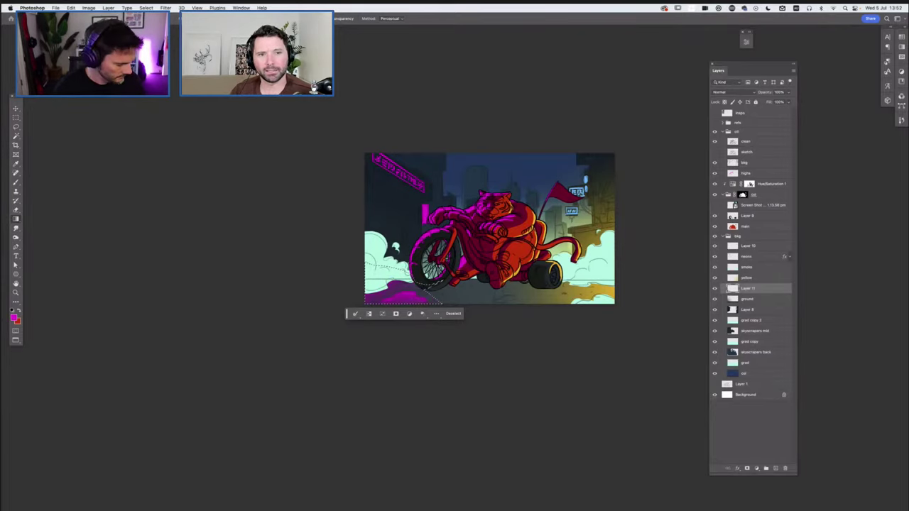
pyautogui.press('l')
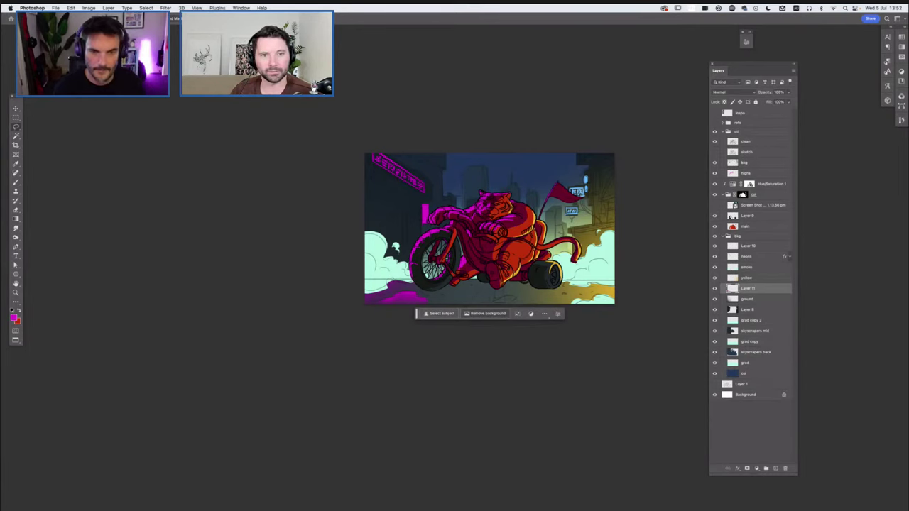
pyautogui.press('super+plus')
pyautogui.press('super+plus')
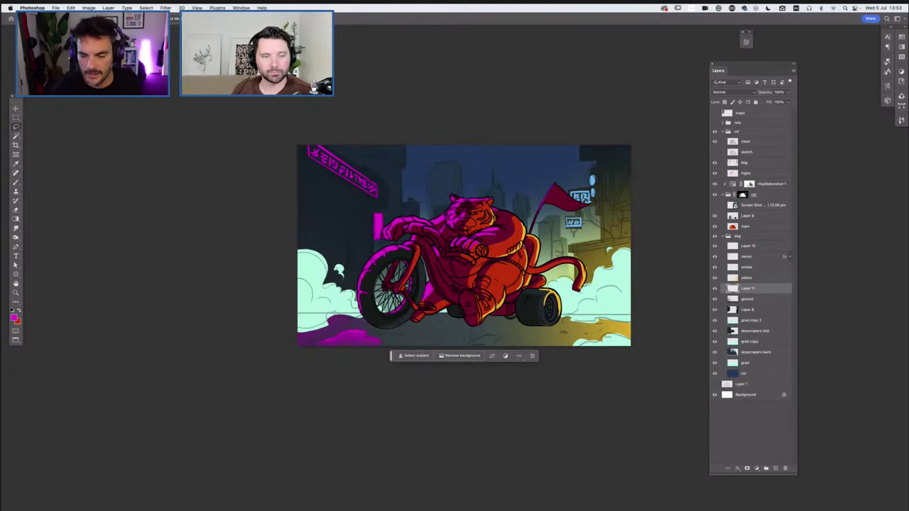
pyautogui.hotkey('alt', ']')
pyautogui.hotkey('alt', ']')
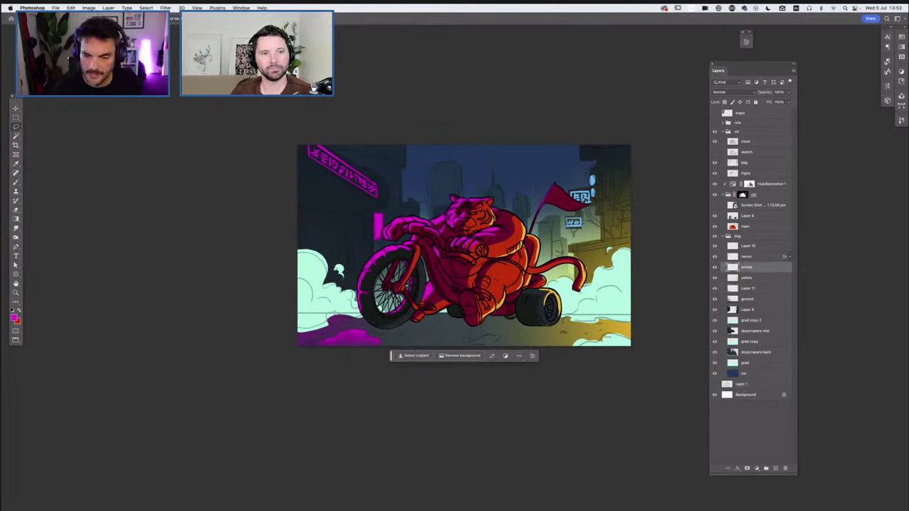
# - Clip a Hue/Saturation layer to smoke with Lightness -43, Saturation +44 and a shifted hue
pyautogui.click(756, 468)
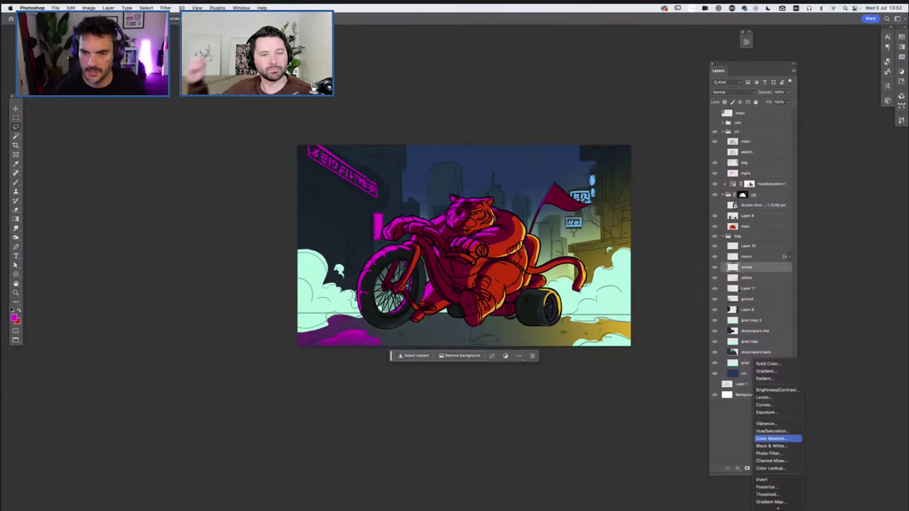
pyautogui.press('Escape')
pyautogui.hotkey('ctrl', 'alt', 'g')
pyautogui.click(656, 115)
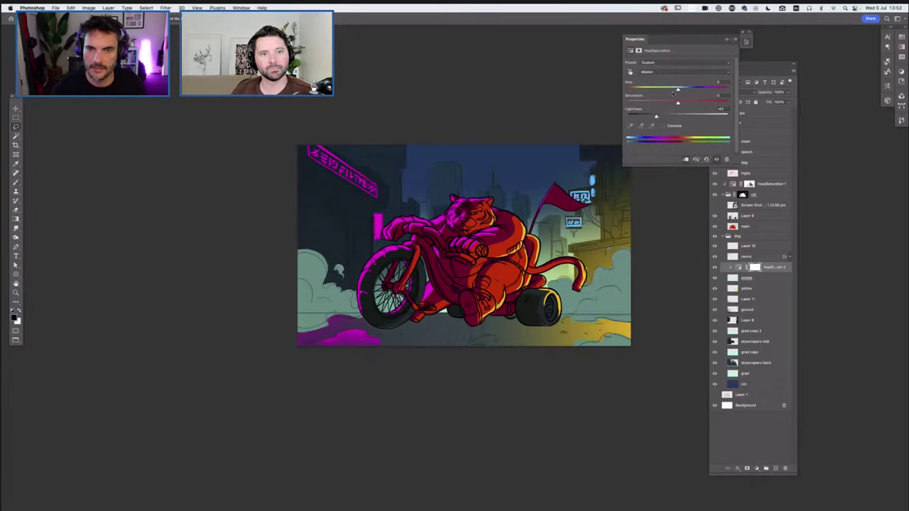
pyautogui.click(663, 88)
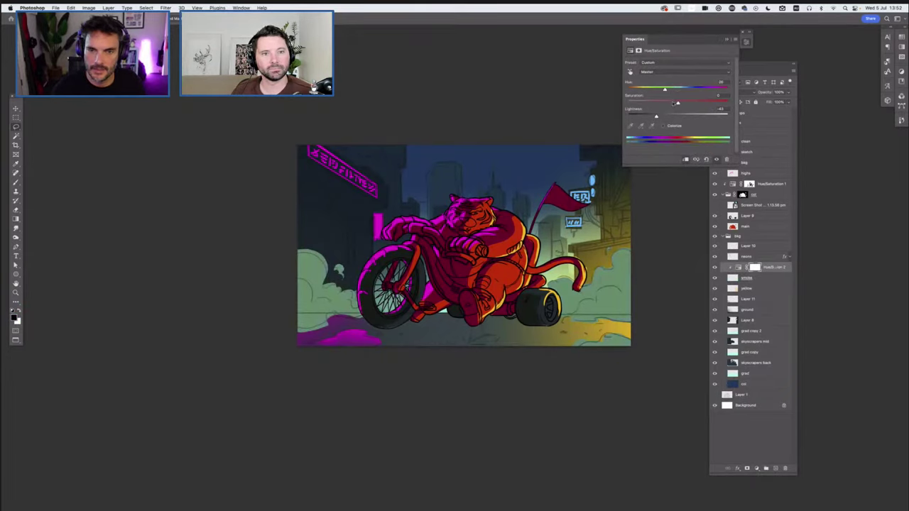
pyautogui.moveTo(677, 103)
pyautogui.mouseDown()
pyautogui.moveTo(699, 103)
pyautogui.moveTo(647, 116)
pyautogui.moveTo(653, 91)
pyautogui.moveTo(698, 93)
pyautogui.mouseUp()
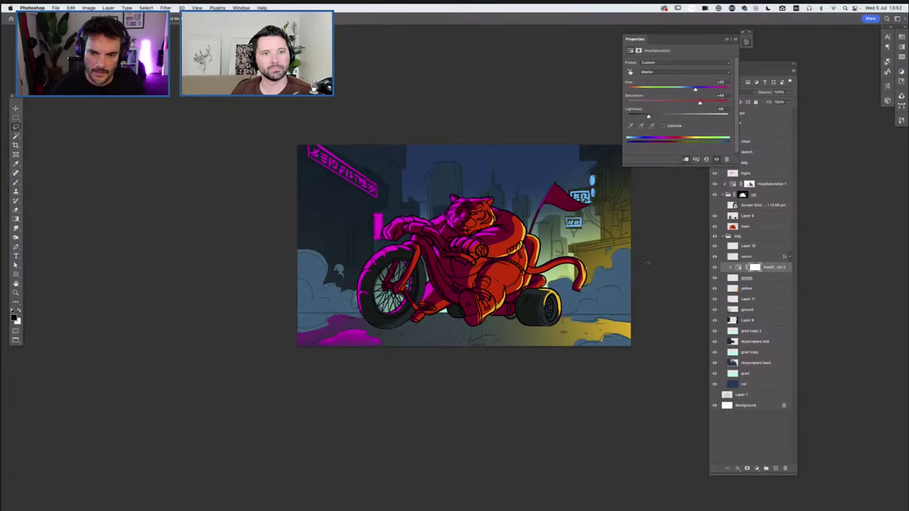
pyautogui.click(728, 41)
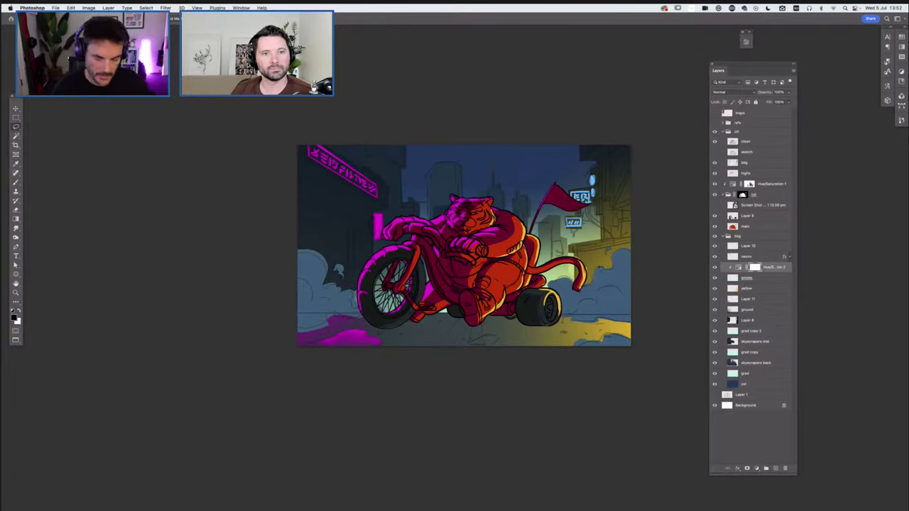
# - Paint the adjustment mask to restore light cyan smoke edges on the left, by the tail and lower right
pyautogui.press('super+i')
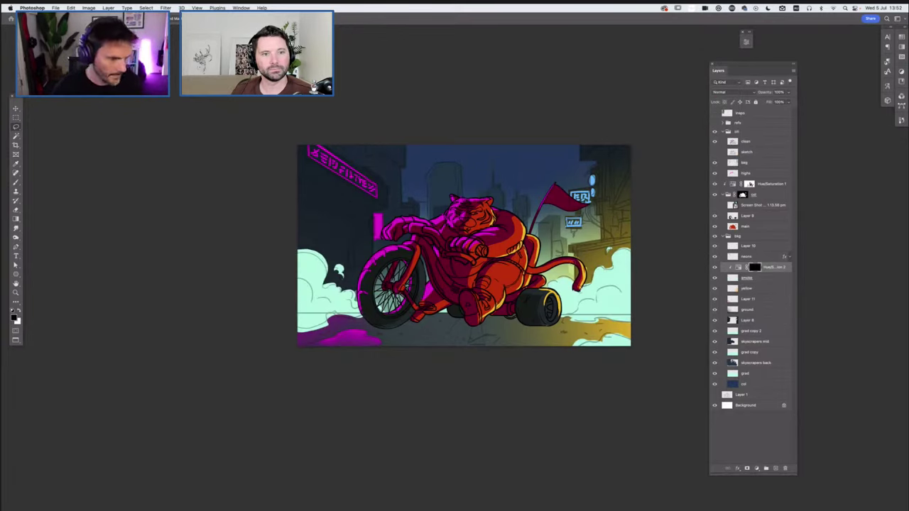
pyautogui.press('b')
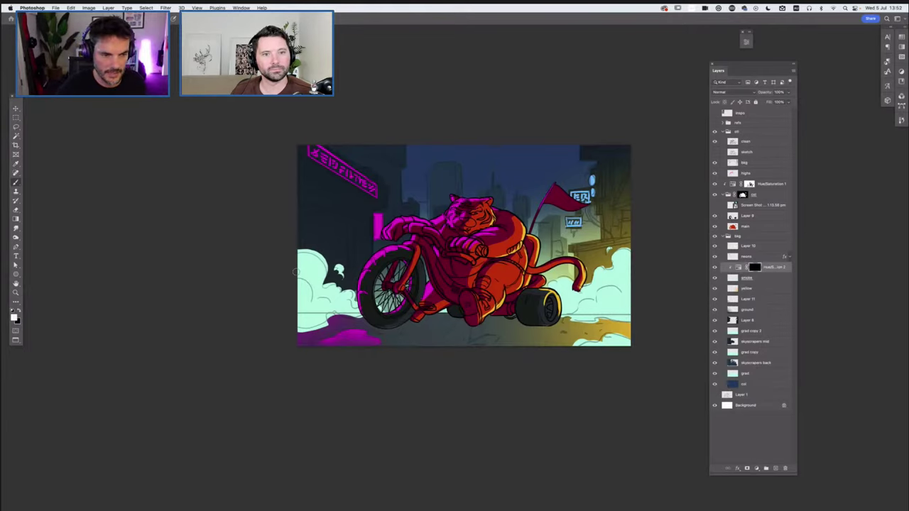
pyautogui.moveTo(310, 264)
pyautogui.mouseDown()
pyautogui.moveTo(304, 310)
pyautogui.moveTo(323, 316)
pyautogui.moveTo(305, 312)
pyautogui.moveTo(318, 291)
pyautogui.moveTo(305, 323)
pyautogui.moveTo(329, 295)
pyautogui.moveTo(310, 313)
pyautogui.moveTo(307, 300)
pyautogui.mouseUp()
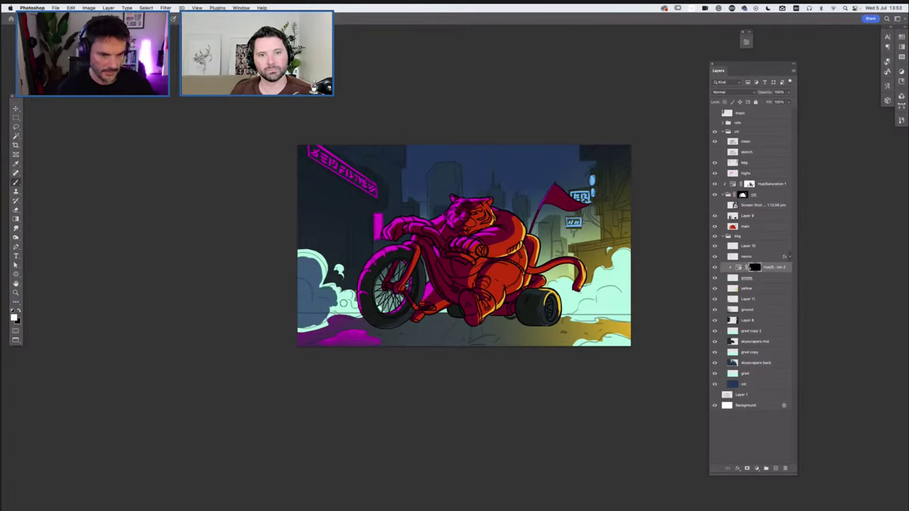
pyautogui.press('super+i')
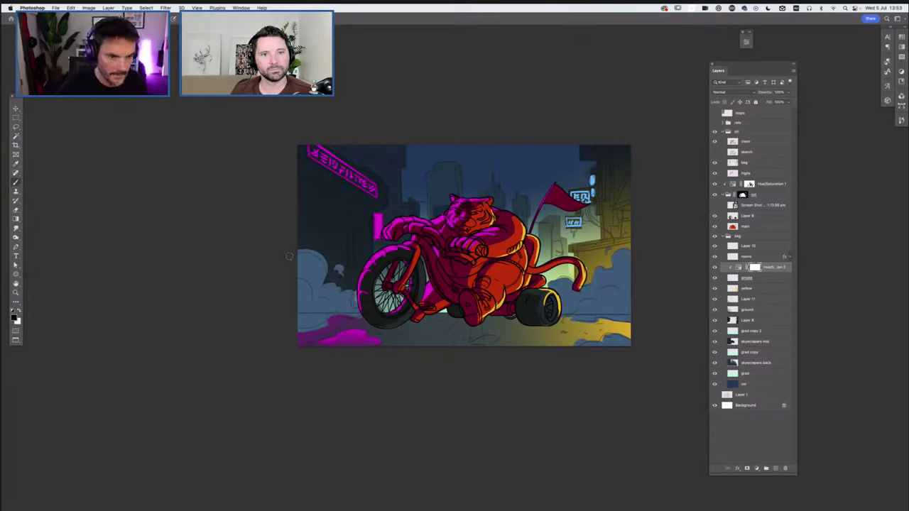
pyautogui.moveTo(301, 275); pyautogui.dragTo(326, 264)
pyautogui.moveTo(300, 297)
pyautogui.mouseDown()
pyautogui.moveTo(357, 292)
pyautogui.moveTo(352, 304)
pyautogui.mouseUp()
pyautogui.moveTo(594, 280); pyautogui.dragTo(616, 273)
pyautogui.moveTo(599, 290)
pyautogui.mouseDown()
pyautogui.moveTo(623, 283)
pyautogui.moveTo(596, 304)
pyautogui.moveTo(573, 280)
pyautogui.mouseUp()
pyautogui.moveTo(568, 318); pyautogui.dragTo(581, 309)
pyautogui.moveTo(619, 338); pyautogui.dragTo(582, 345)
# - Toggle the pink neon sign layer, select the highs layer and sample magenta from the artwork
pyautogui.click(751, 257)
pyautogui.click(742, 193)
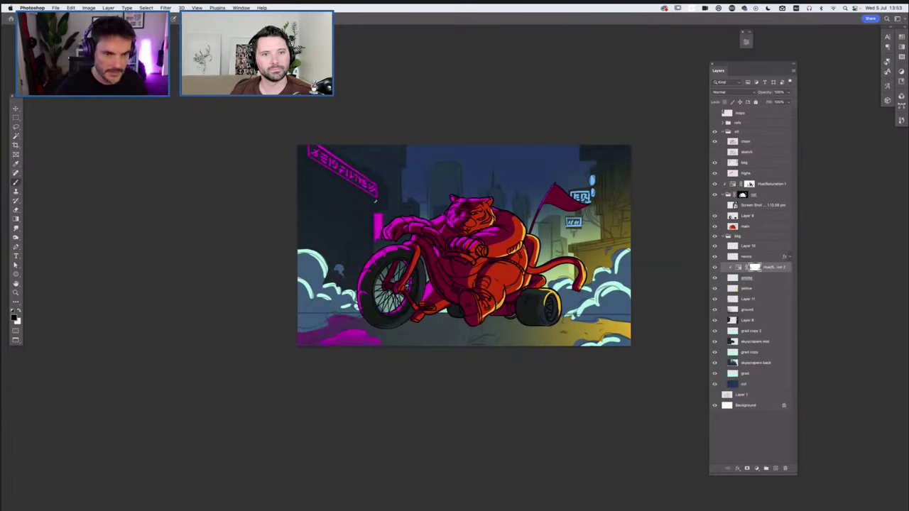
pyautogui.click(742, 174)
pyautogui.keyDown('alt'); pyautogui.click(378, 222); pyautogui.keyUp('alt')
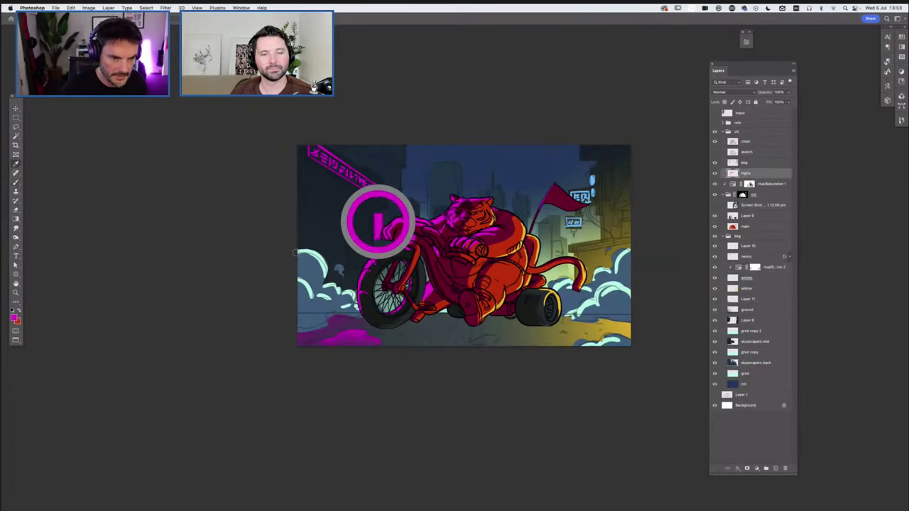
# - Brush magenta along the left cloud's top and sampled yellow over the right and bottom-right smoke
pyautogui.moveTo(300, 251); pyautogui.dragTo(325, 273)
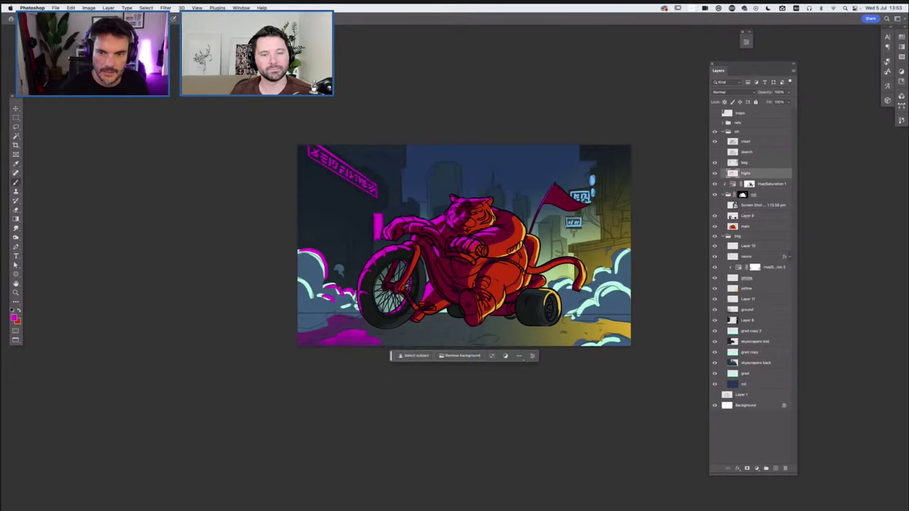
pyautogui.keyDown('alt'); pyautogui.click(629, 309); pyautogui.keyUp('alt')
pyautogui.click(624, 307)
pyautogui.moveTo(623, 307)
pyautogui.mouseDown()
pyautogui.moveTo(610, 302)
pyautogui.moveTo(623, 259)
pyautogui.moveTo(595, 291)
pyautogui.mouseUp()
pyautogui.moveTo(619, 342); pyautogui.dragTo(567, 294)
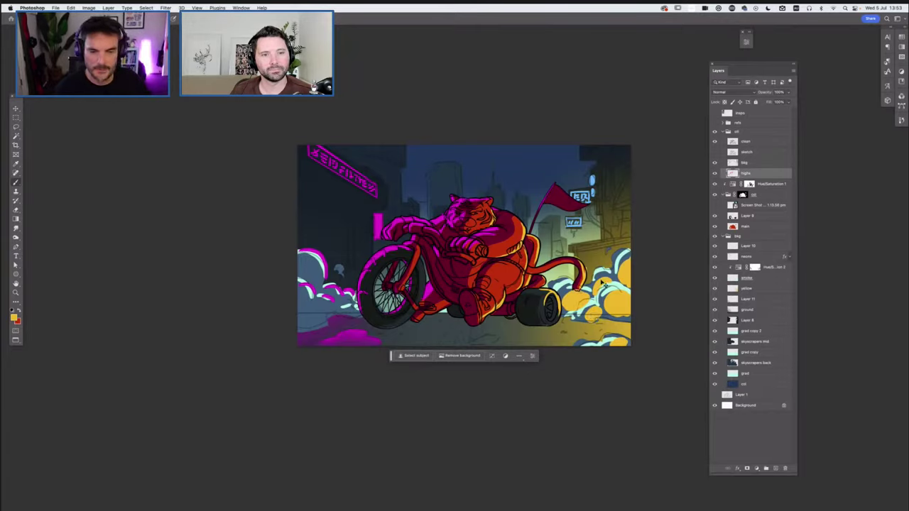
pyautogui.press('super+minus')
pyautogui.press('super+minus')
pyautogui.press('super+minus')
pyautogui.press('super+minus')
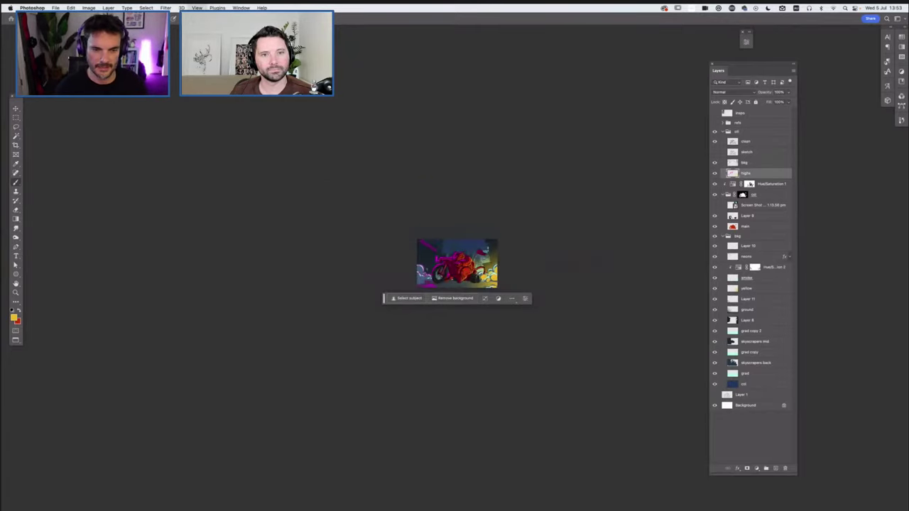
pyautogui.press('super+minus')
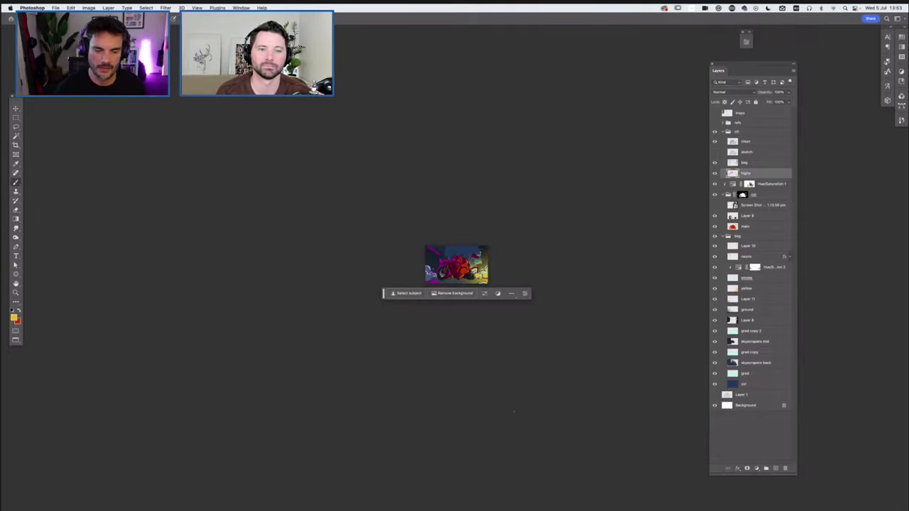
pyautogui.hotkey('ctrl', '0')
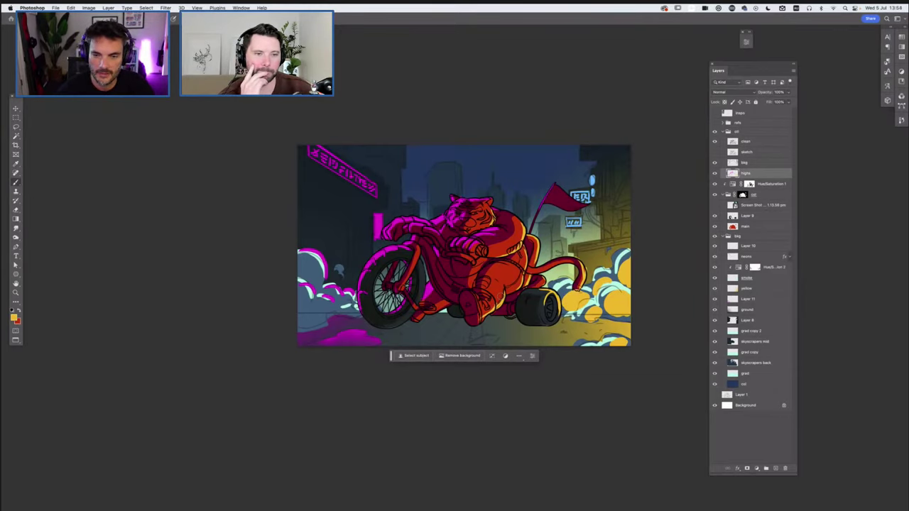
# - Collapse the bkg and character layer groups, then make the refs group of tiger reference images visible
pyautogui.click(727, 236)
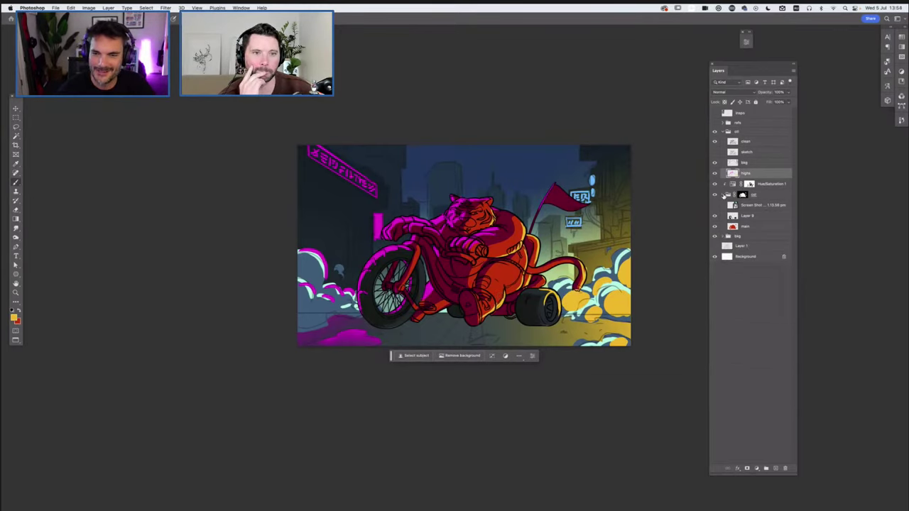
pyautogui.click(723, 195)
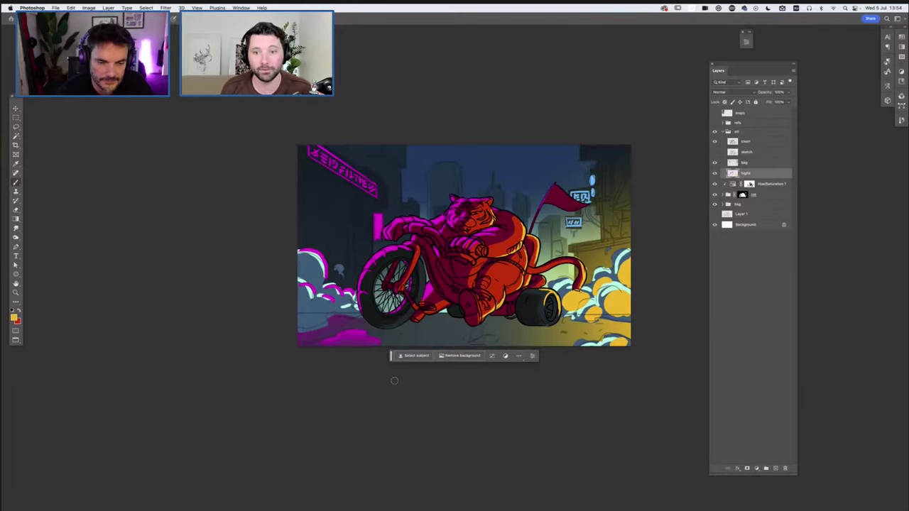
pyautogui.click(714, 122)
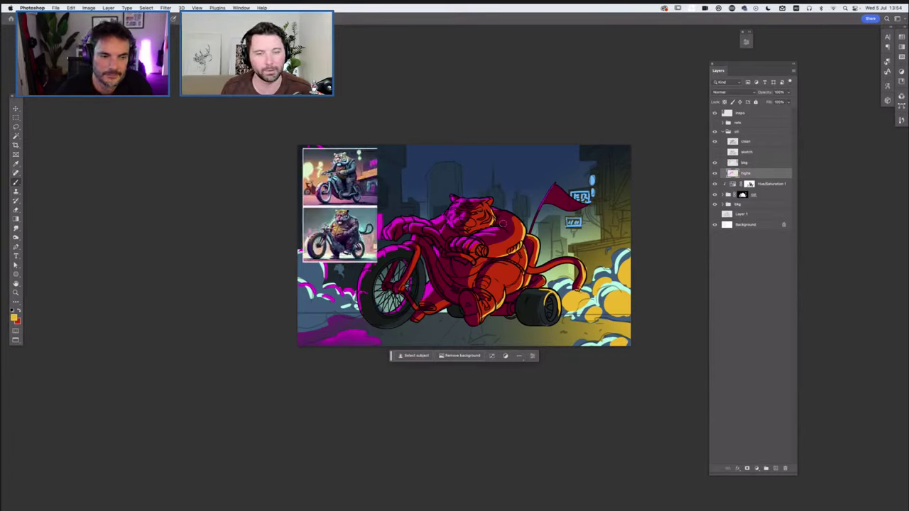